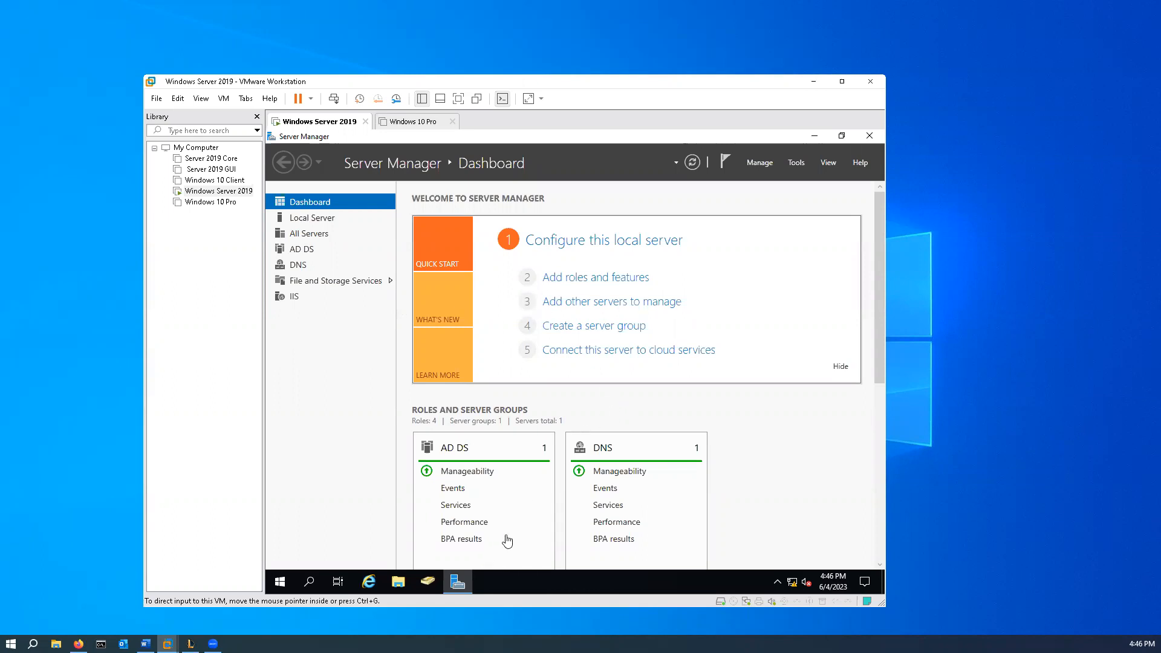
- In Active Directory Users and Computers, create the organizational unit "Service Accounts" under kidd.com without protection from accidental deletion
{"action": "left_click", "coordinate": [816, 136]}
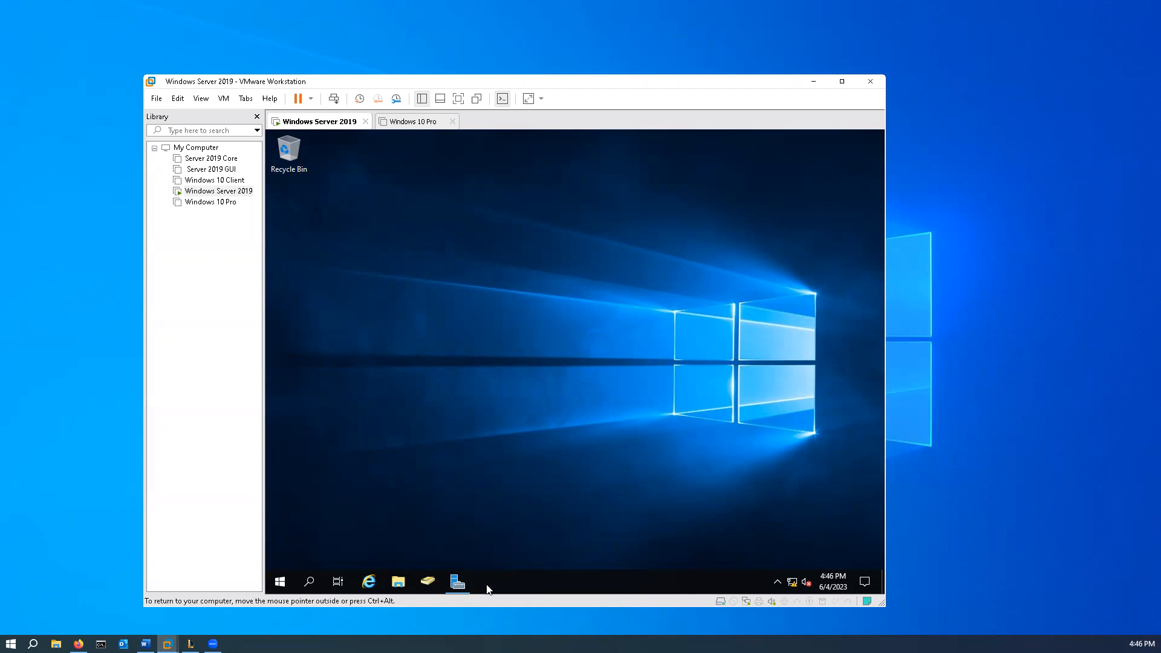
{"action": "left_click", "coordinate": [432, 582]}
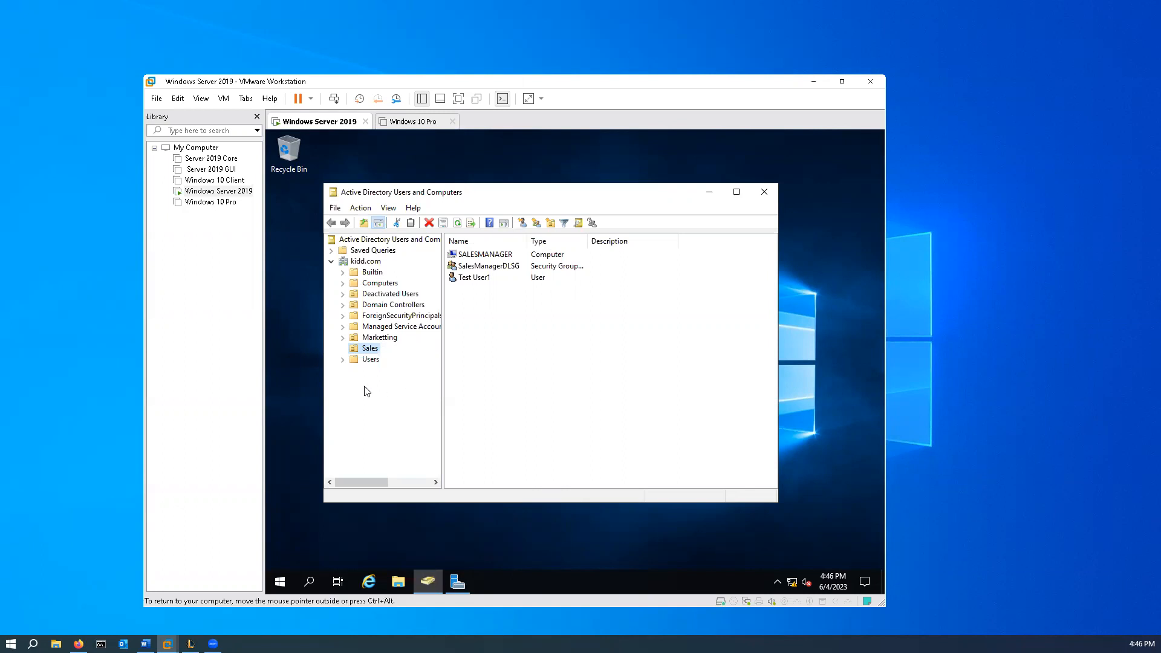
{"action": "right_click", "coordinate": [365, 263]}
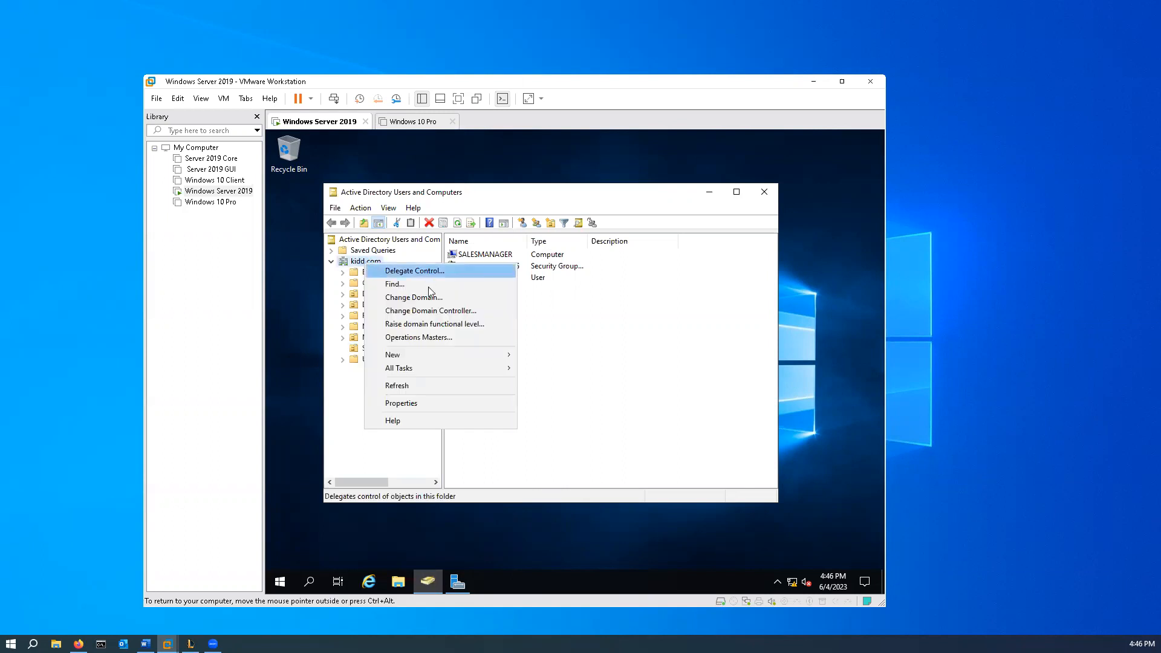
{"action": "mouse_move", "coordinate": [432, 355]}
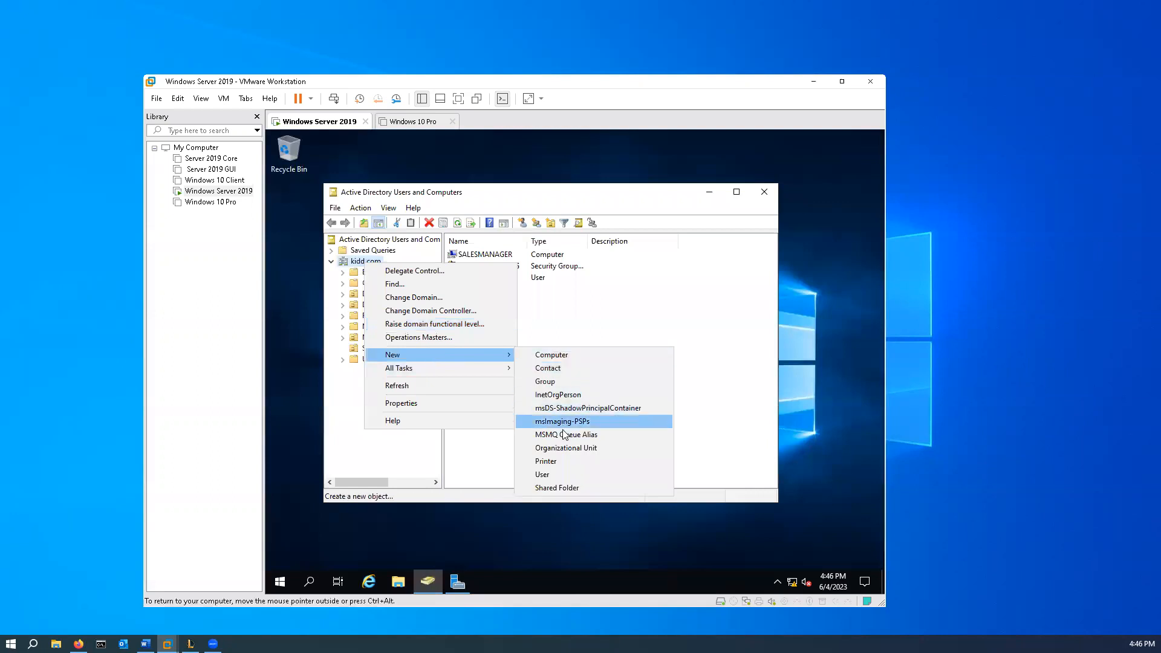
{"action": "left_click", "coordinate": [568, 449]}
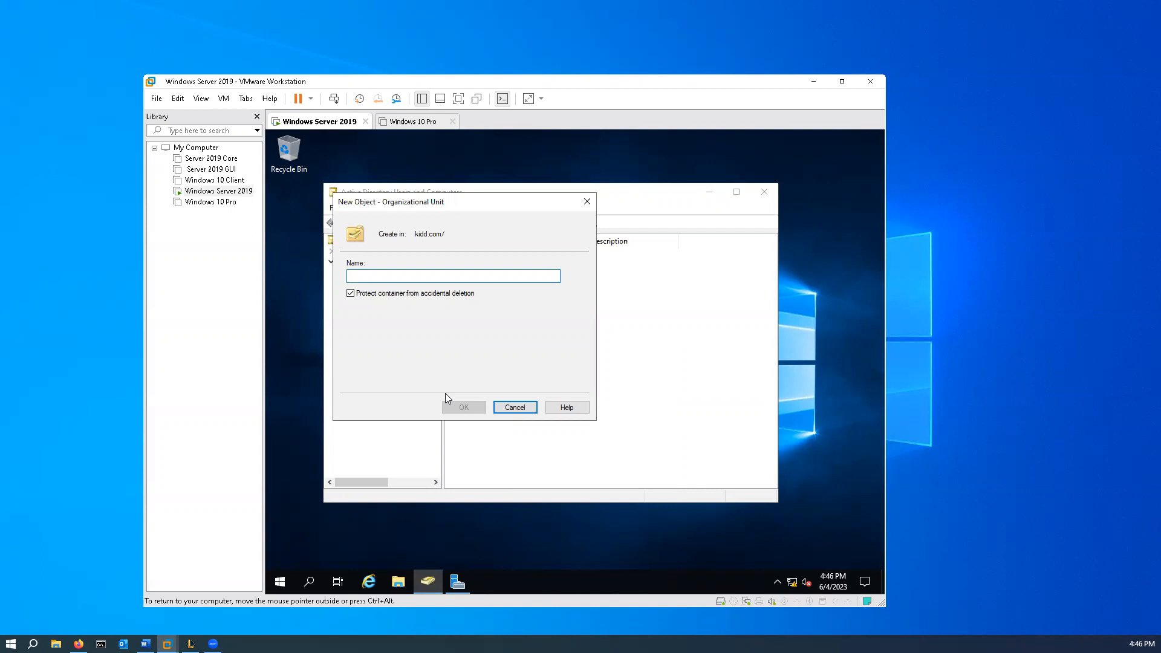
{"action": "type", "text": "Service Accounts"}
{"action": "left_click", "coordinate": [383, 293]}
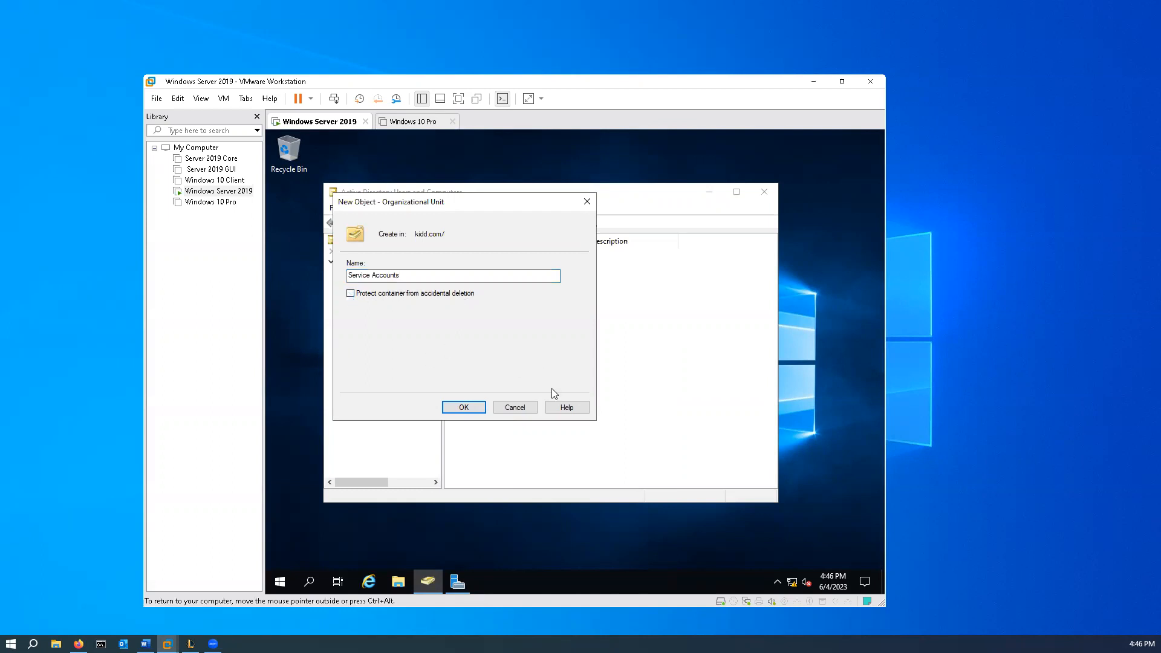
{"action": "left_click", "coordinate": [467, 407]}
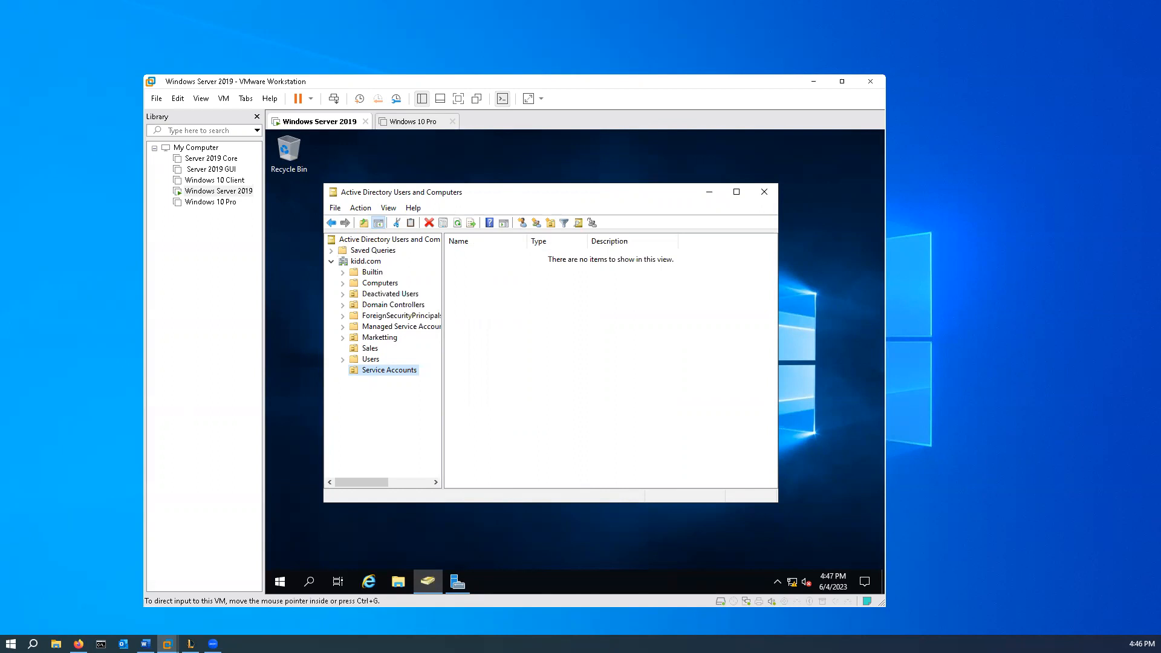
- Start a new user in Service Accounts with first name Backup, last name Account and logon name BackupAccount, and continue to the password settings
{"action": "left_click", "coordinate": [525, 379]}
{"action": "right_click", "coordinate": [525, 379]}
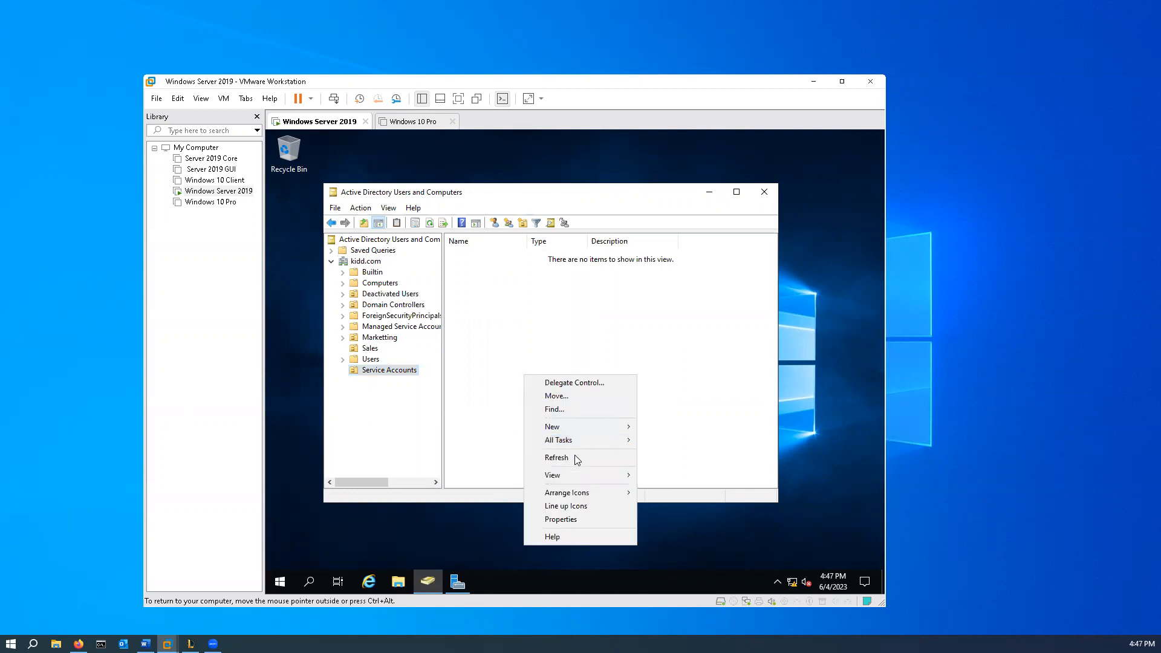
{"action": "mouse_move", "coordinate": [575, 428]}
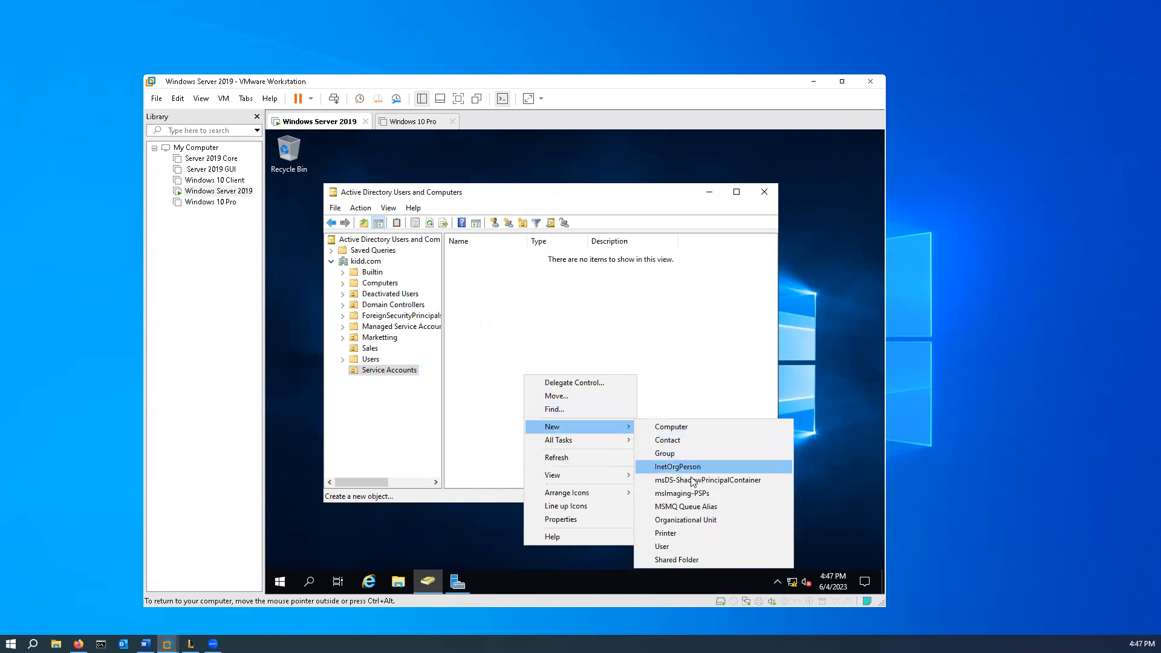
{"action": "left_click", "coordinate": [690, 546]}
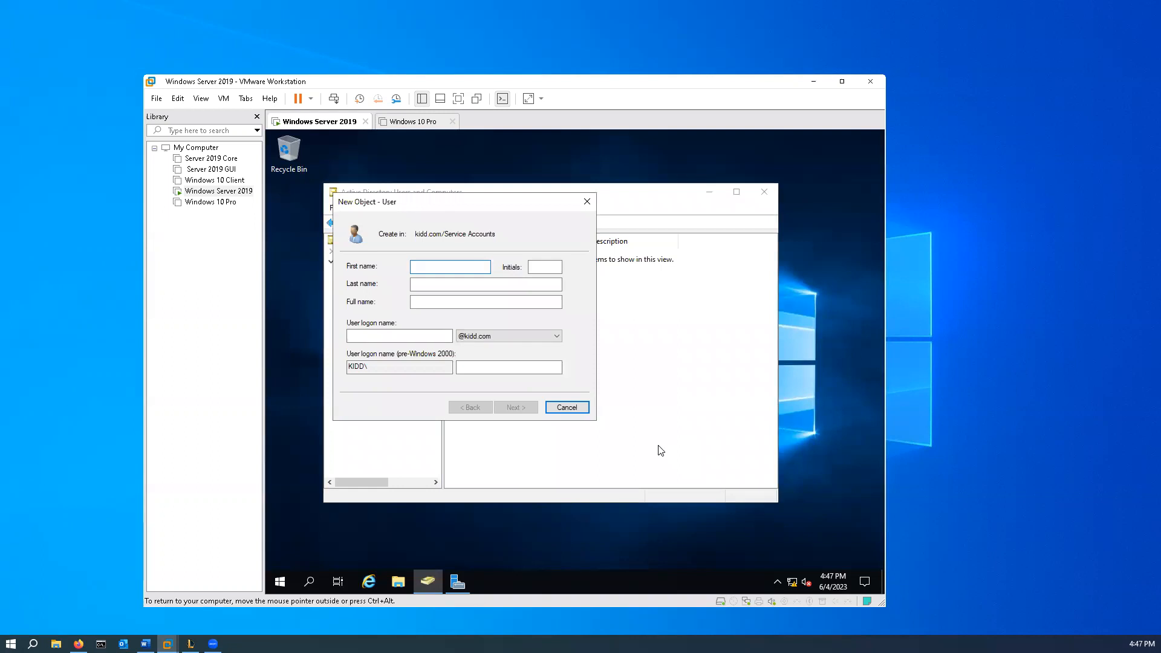
{"action": "type", "text": "Bac"}
{"action": "key", "text": "Tab"}
{"action": "type", "text": "Account"}
{"action": "left_click", "coordinate": [415, 334]}
{"action": "type", "text": "BackupAccoun"}
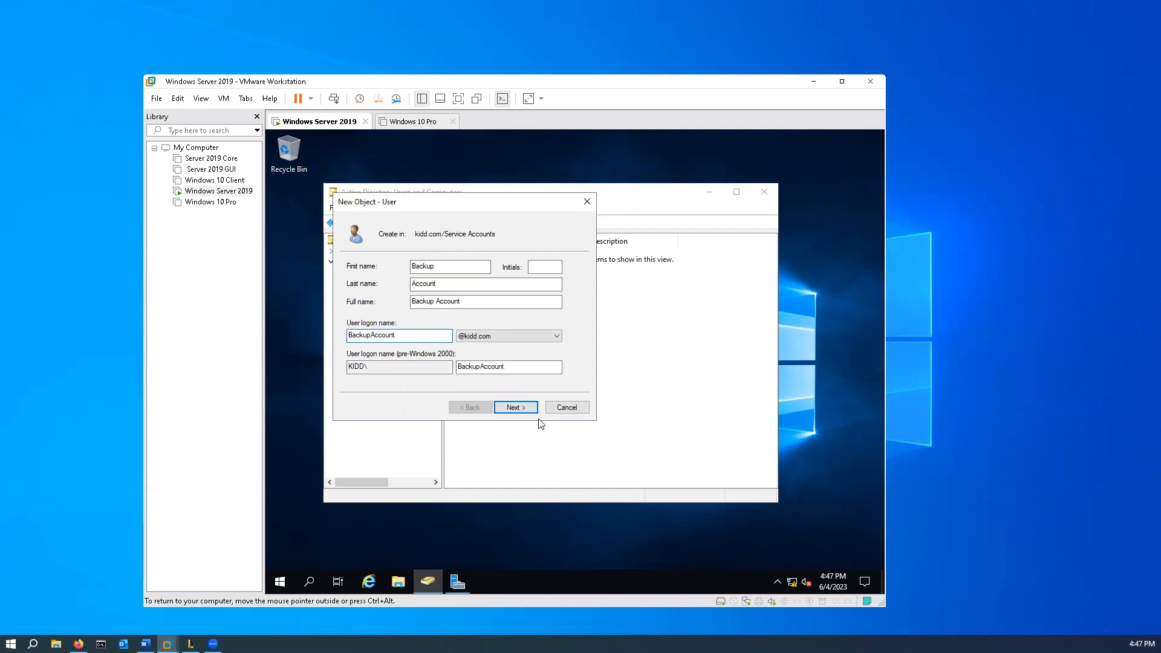
{"action": "left_click", "coordinate": [513, 409]}
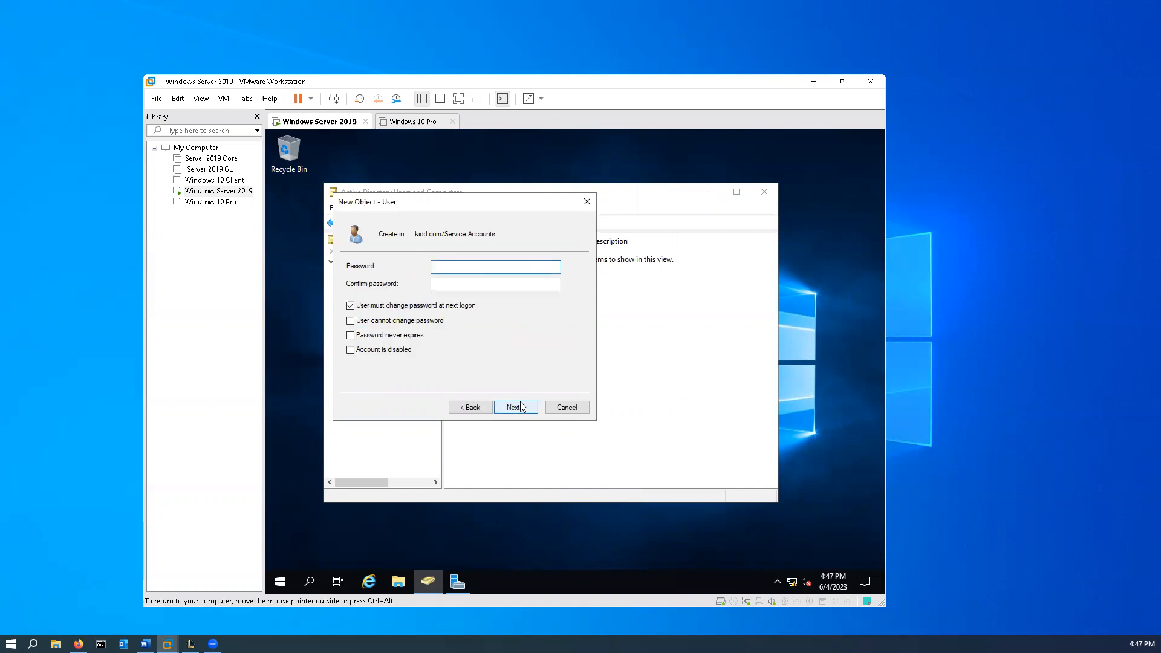
- Enter and confirm the account password for the new user
{"action": "type", "text": "•••••••••••"}
{"action": "key", "text": "Tab"}
{"action": "type", "text": "••"}
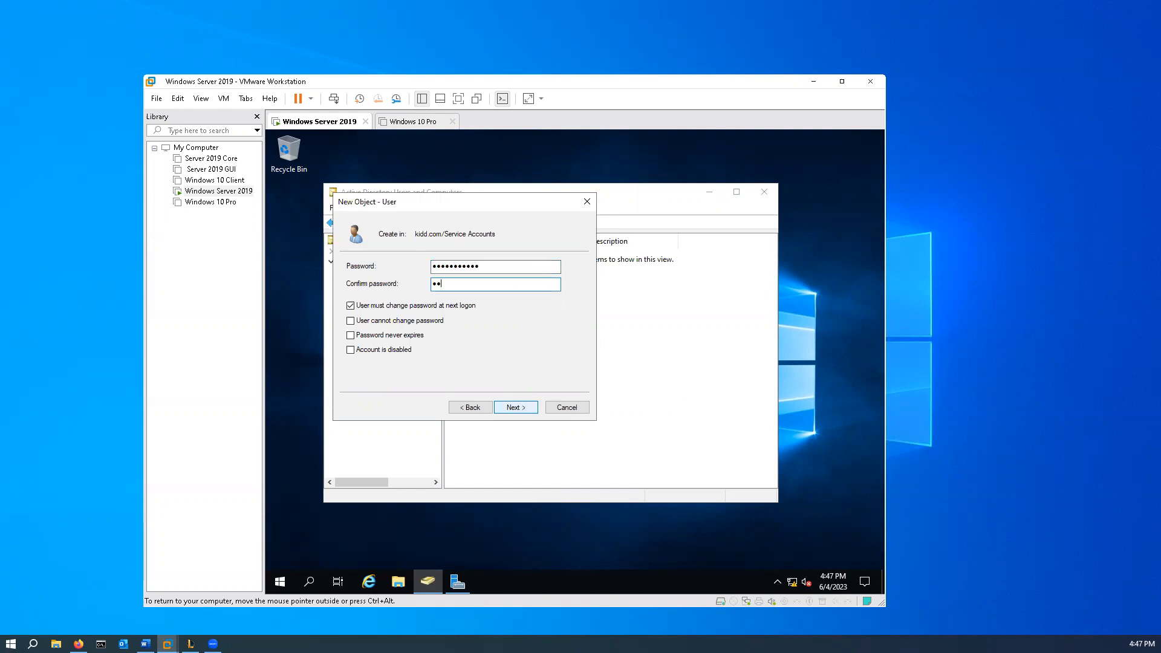
{"action": "type", "text": "•••••••••"}
- Turn off the required password change at next logon, set "User cannot change password" and "Password never expires", and finish creating the user
{"action": "left_click", "coordinate": [350, 306]}
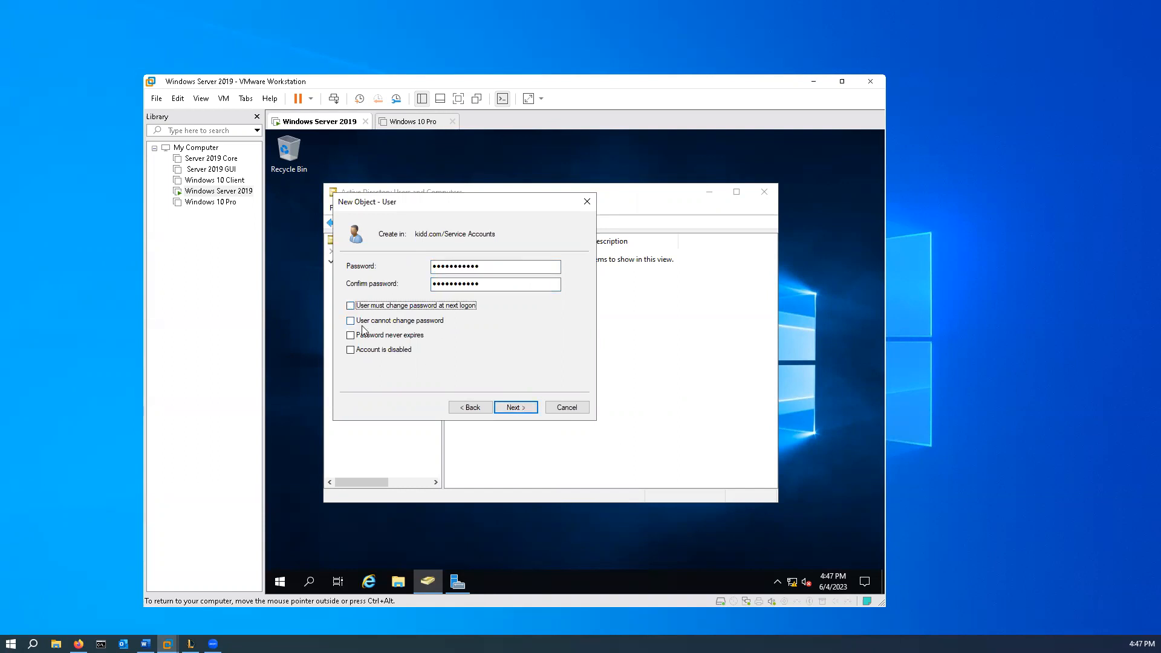
{"action": "left_click", "coordinate": [351, 321]}
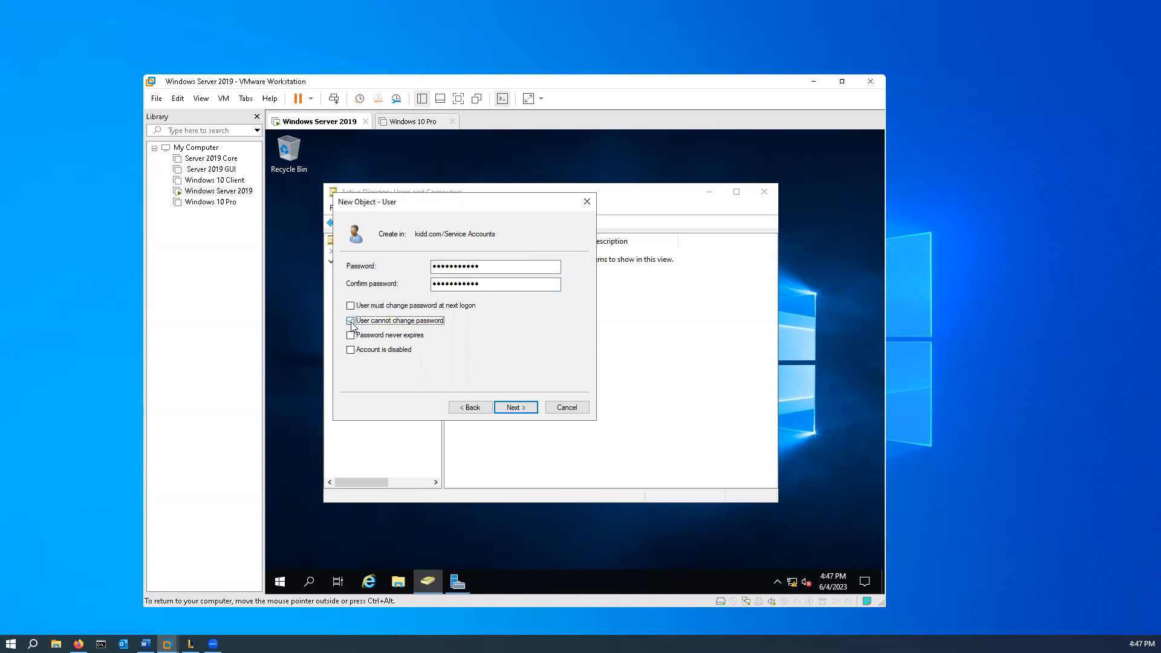
{"action": "left_click", "coordinate": [350, 335]}
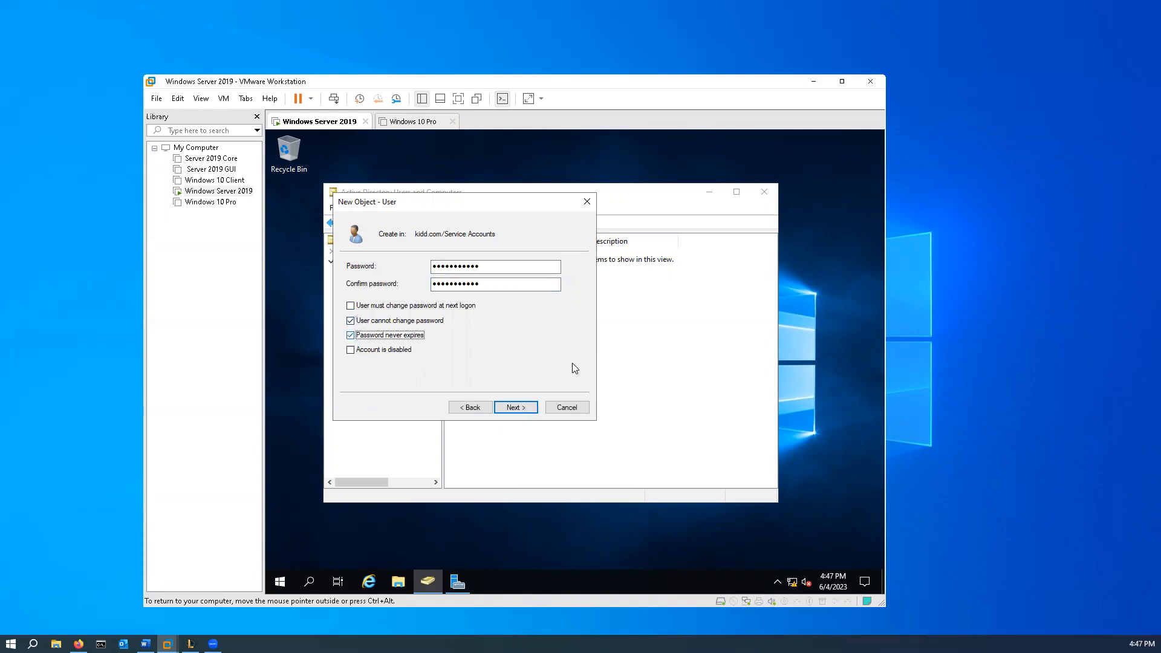
{"action": "left_click", "coordinate": [517, 409]}
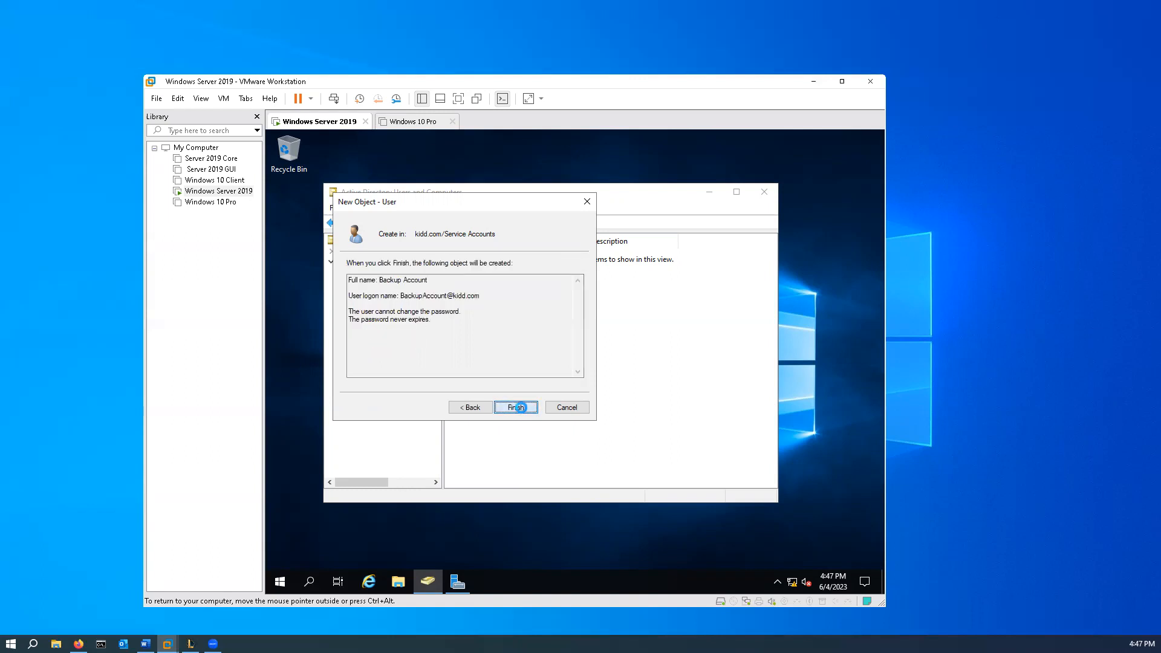
{"action": "left_click", "coordinate": [519, 410]}
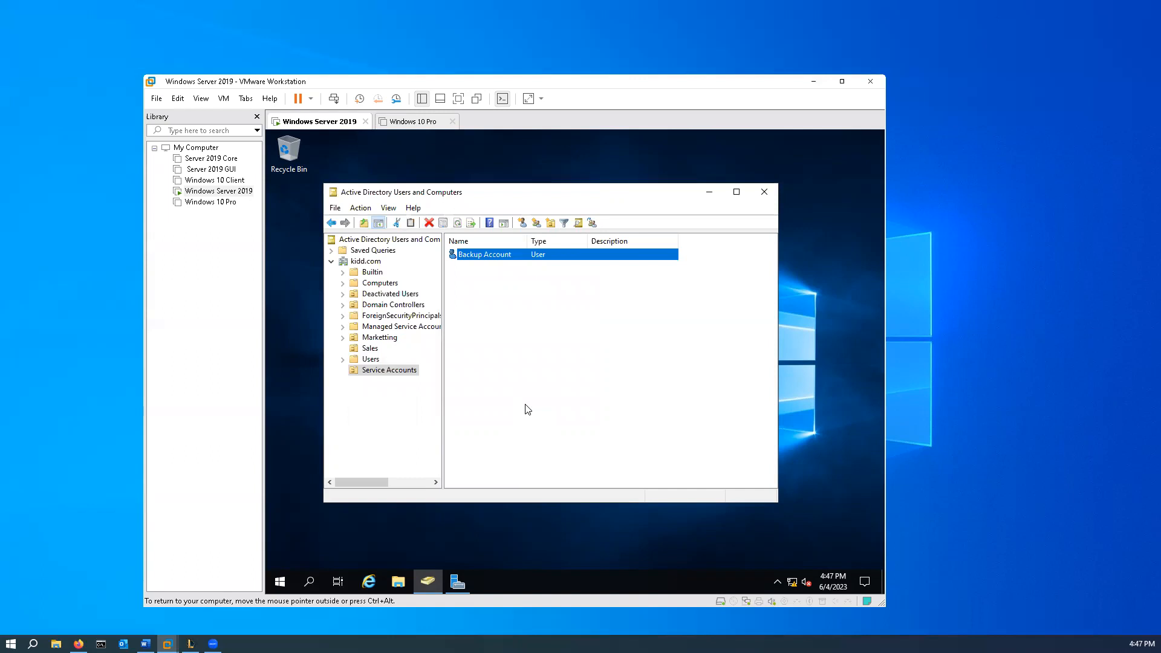
- Search the server for "services", open the Services console and maximize its window
{"action": "key", "text": "ctrl+alt"}
{"action": "left_click", "coordinate": [309, 582]}
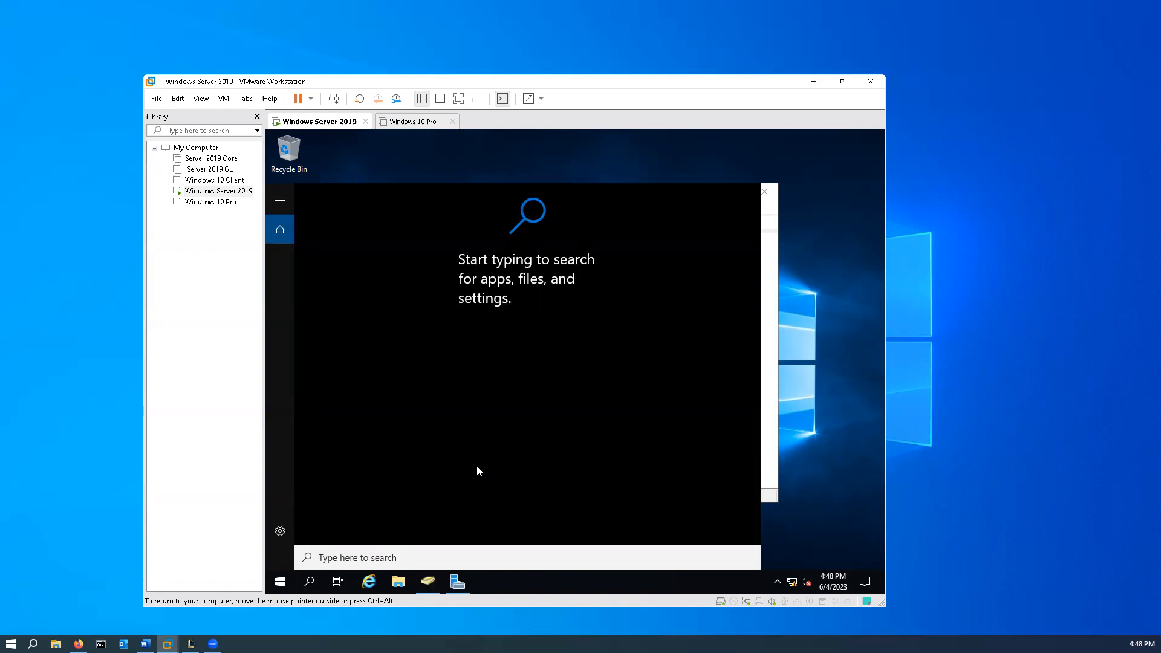
{"action": "type", "text": "services"}
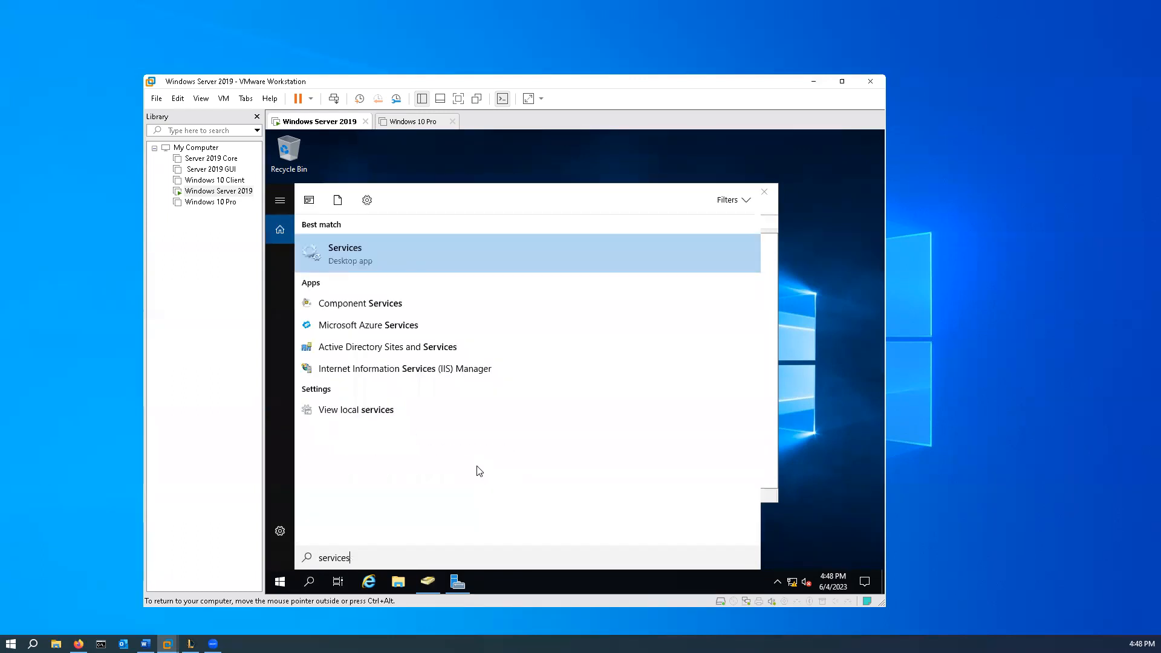
{"action": "key", "text": "Return"}
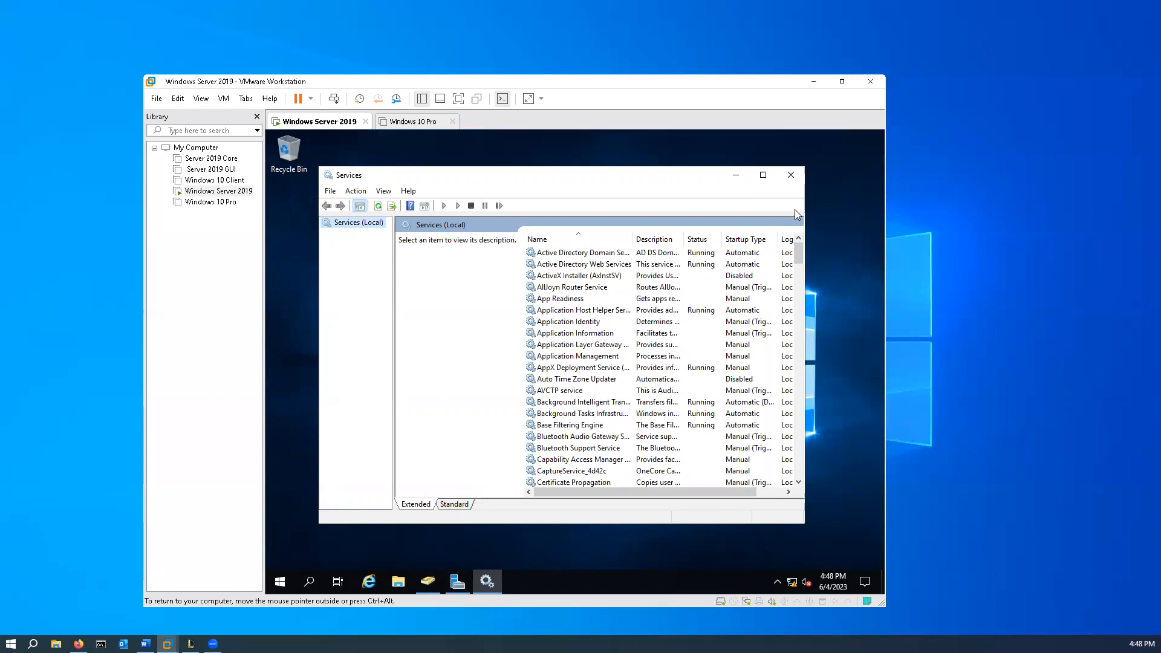
{"action": "left_click", "coordinate": [763, 175]}
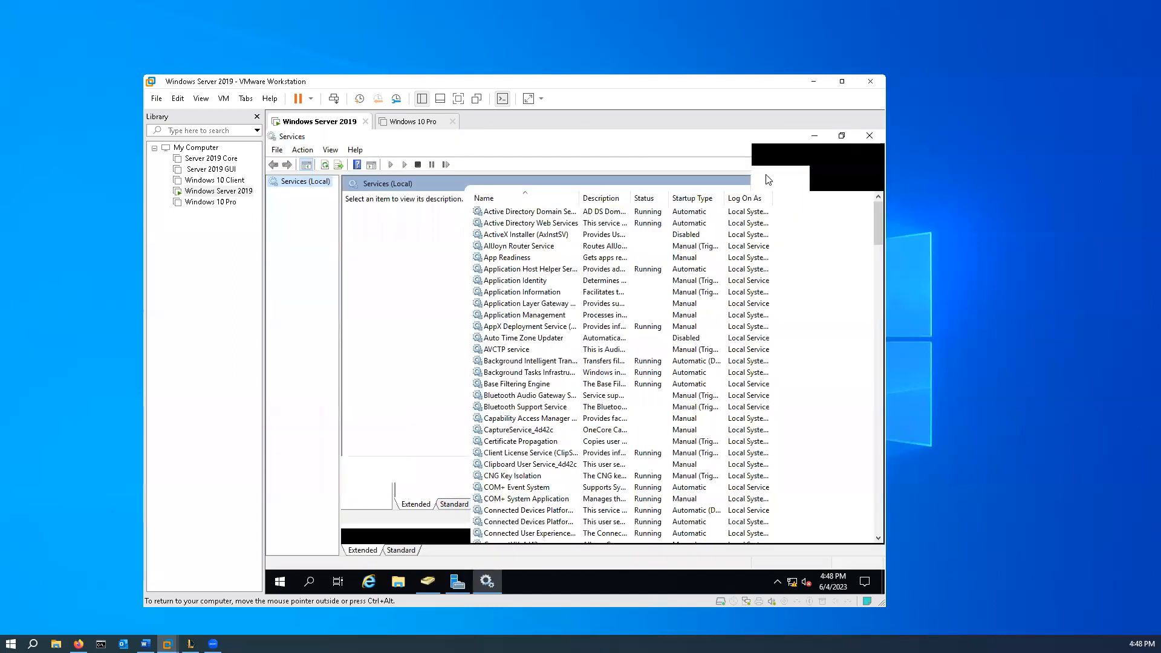
- Sort the services list by startup type, with the Automatic services first
{"action": "left_click", "coordinate": [700, 203]}
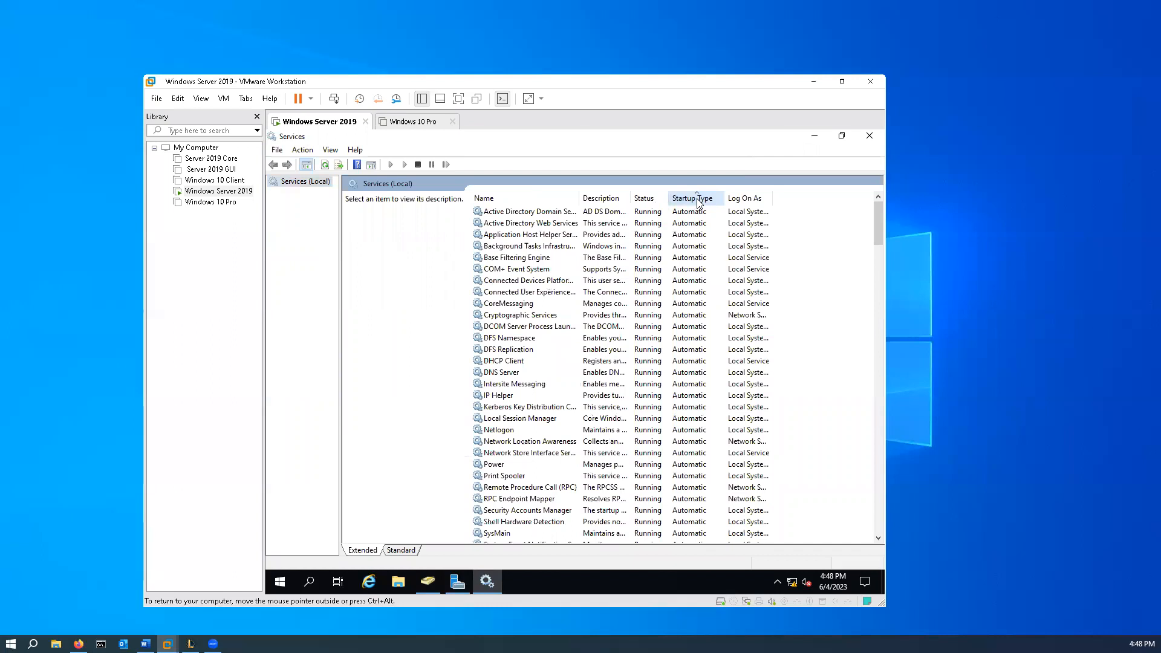
{"action": "left_click", "coordinate": [699, 202]}
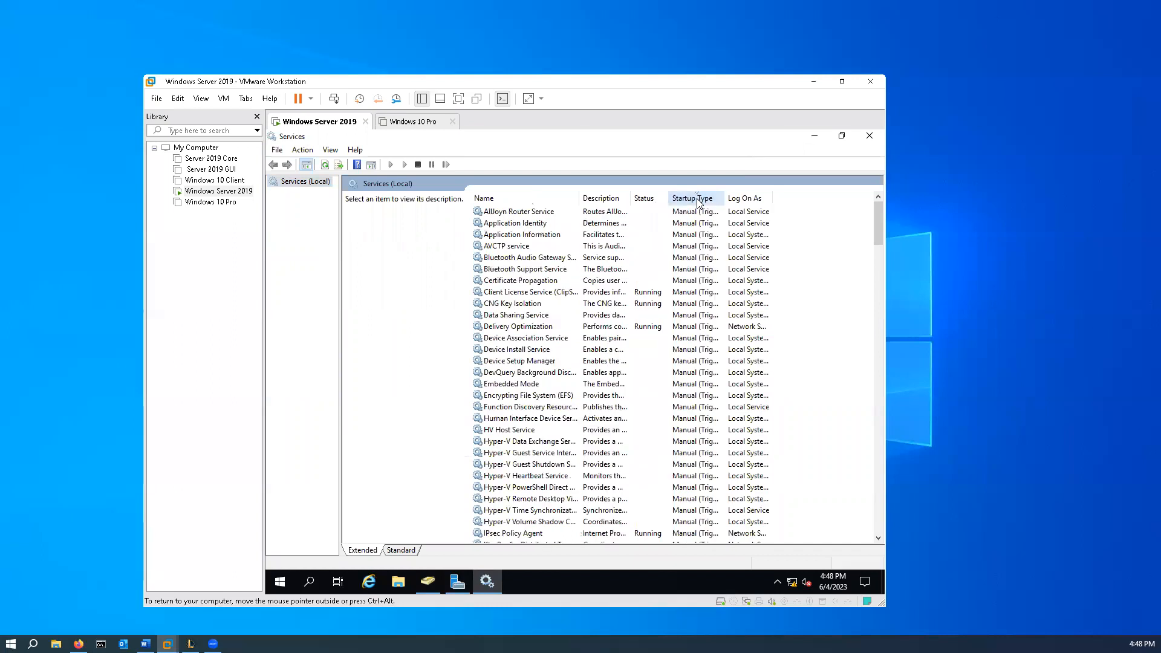
{"action": "left_click", "coordinate": [700, 202]}
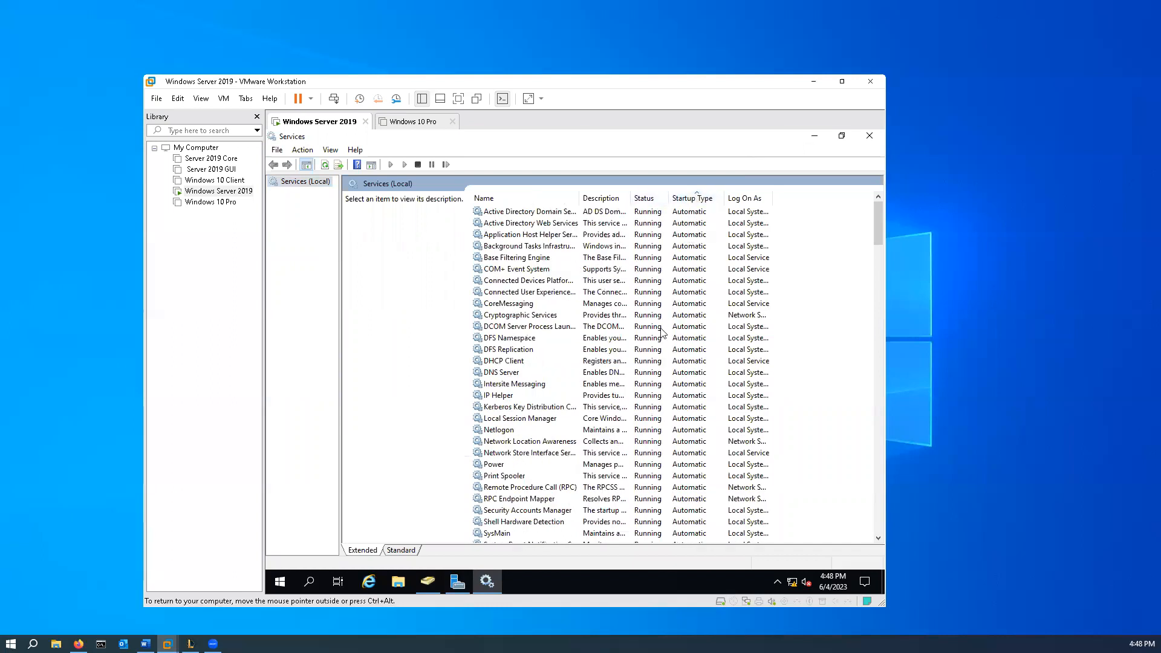
- Open the log-on properties of the OpenSSH Authentication Agent service and choose "This account" instead of the Local System account
{"action": "scroll", "coordinate": [714, 296], "scroll_direction": "down", "scroll_amount": 15}
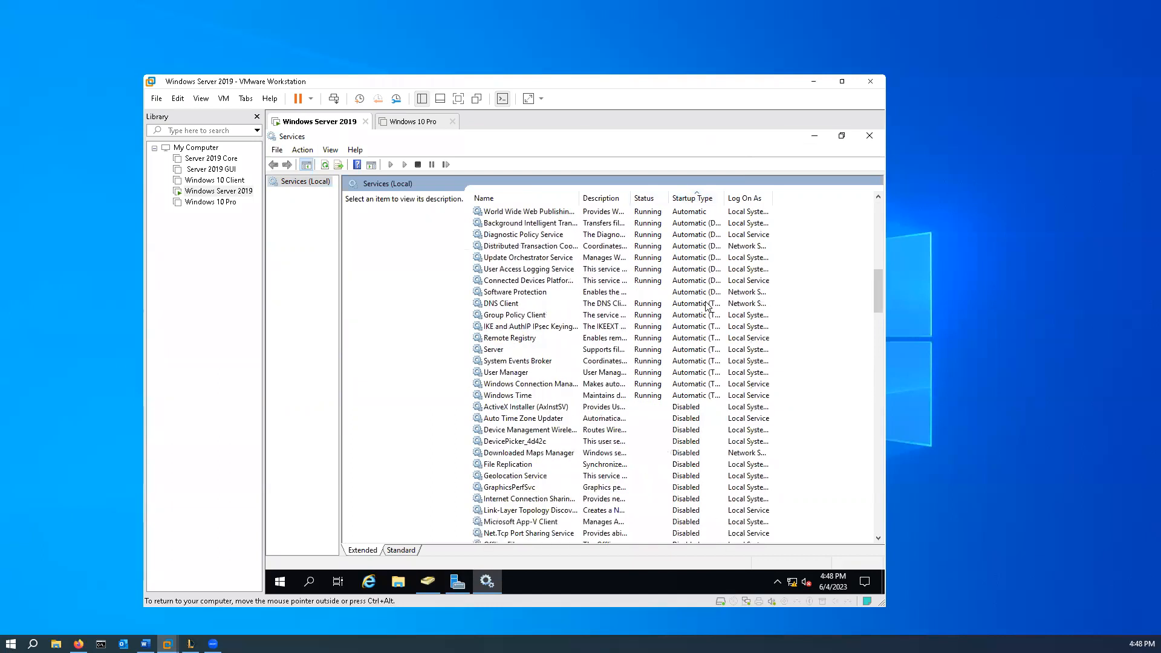
{"action": "scroll", "coordinate": [707, 306], "scroll_direction": "down", "scroll_amount": 1}
{"action": "scroll", "coordinate": [709, 310], "scroll_direction": "down", "scroll_amount": 1}
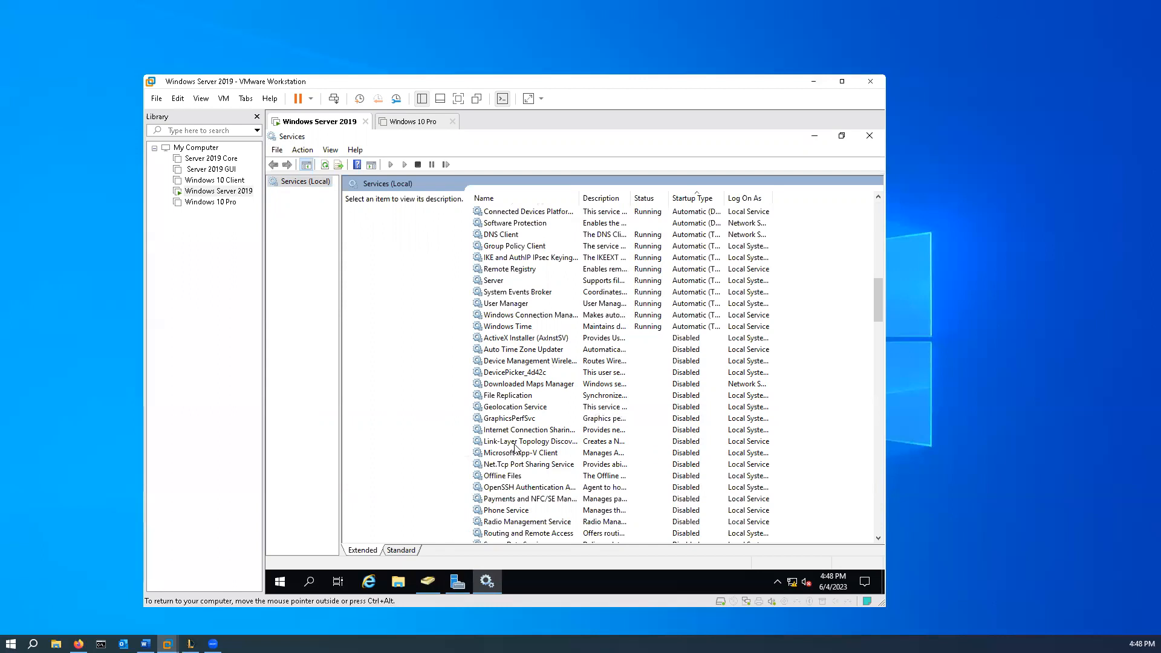
{"action": "right_click", "coordinate": [505, 488]}
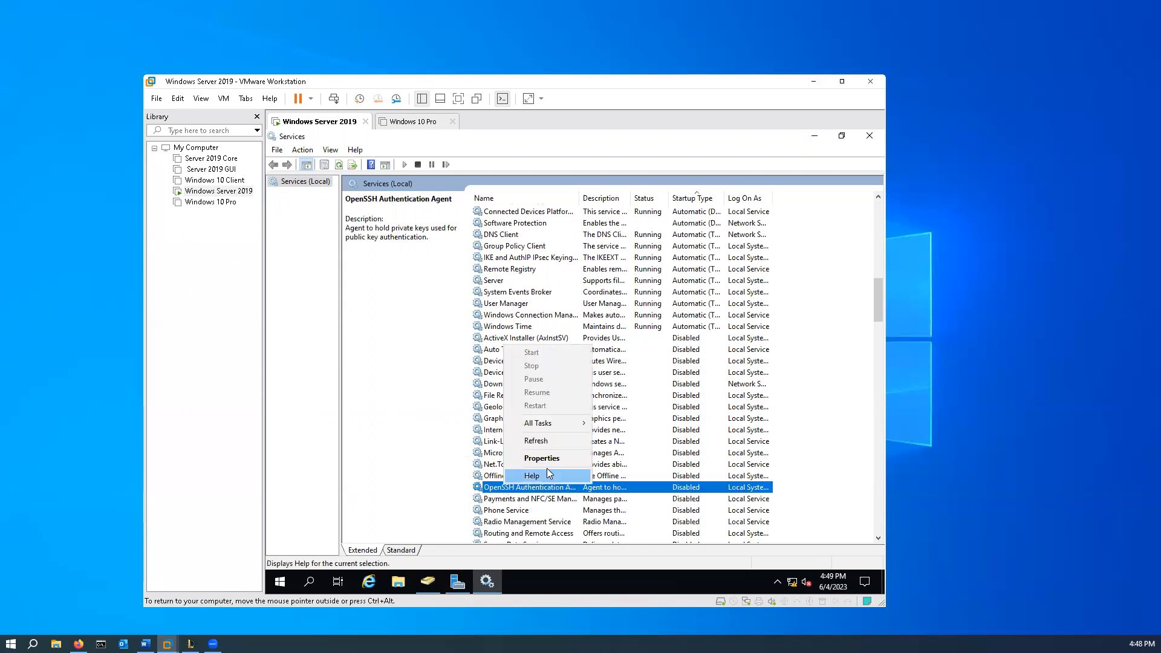
{"action": "left_click", "coordinate": [554, 459]}
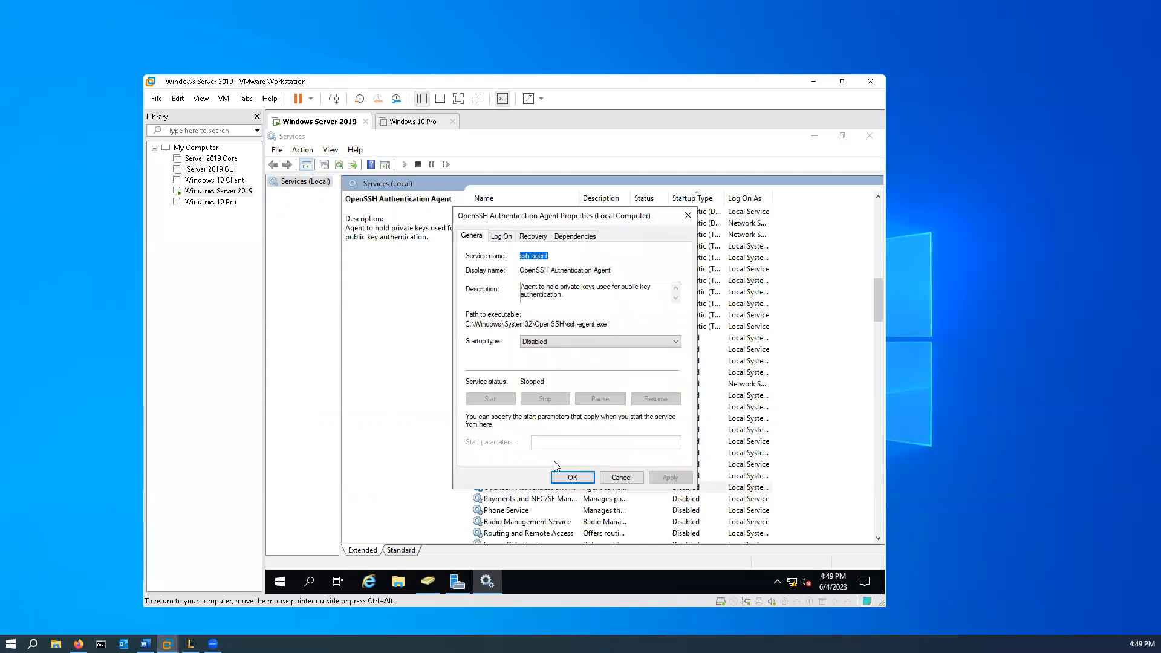
{"action": "left_click", "coordinate": [502, 237]}
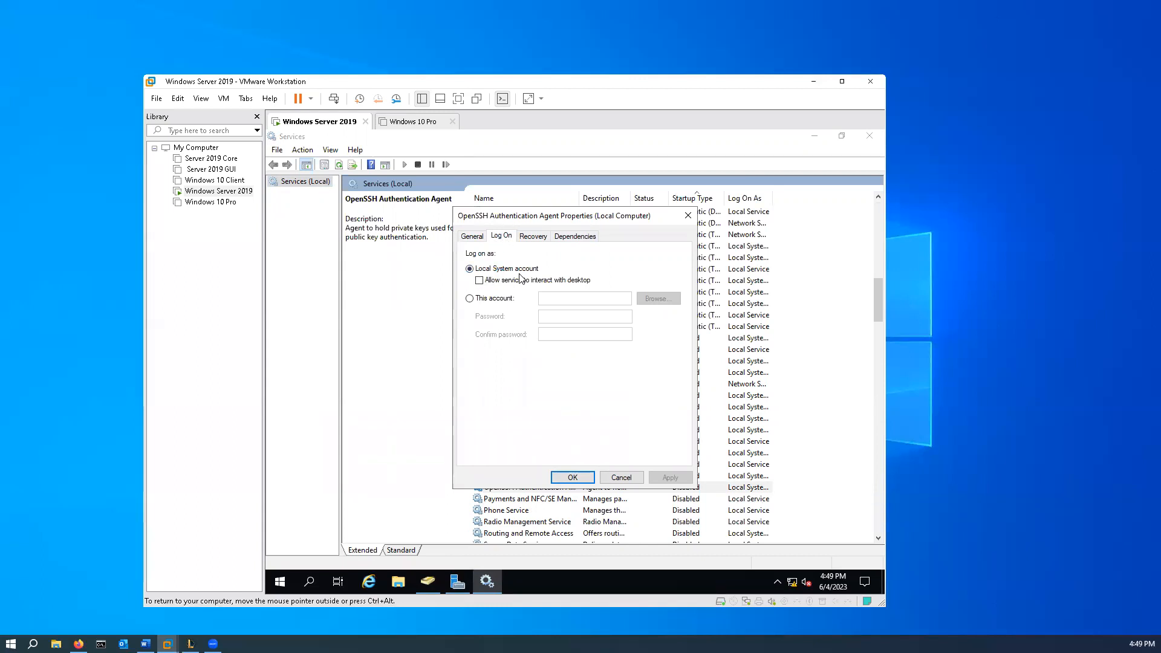
{"action": "left_click", "coordinate": [470, 299]}
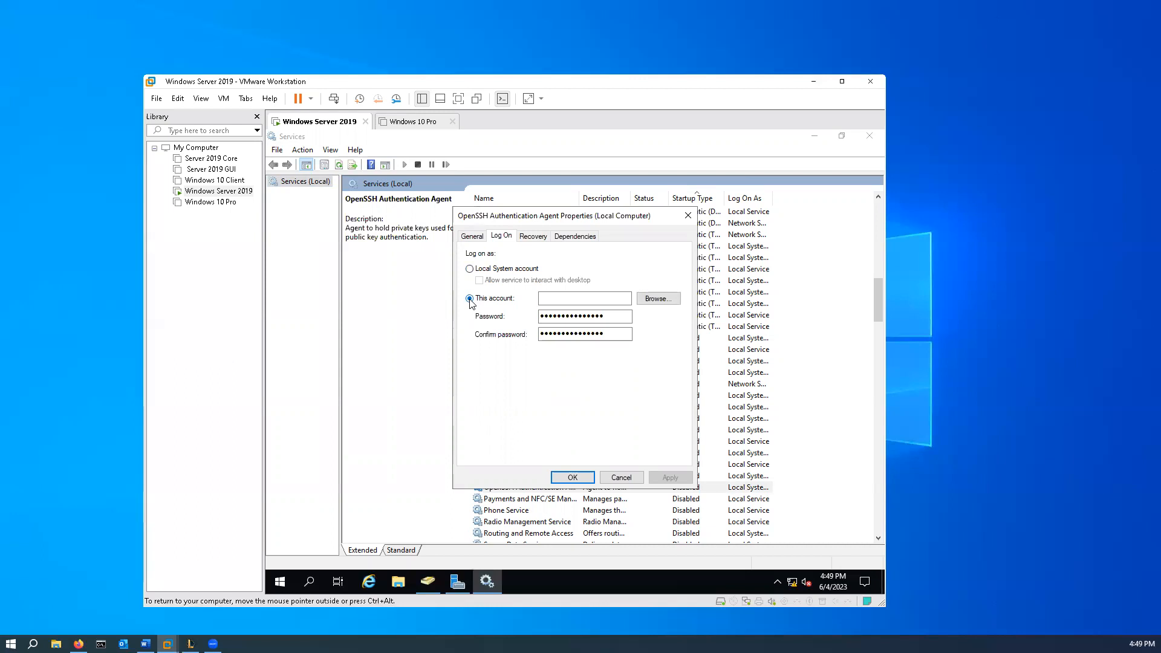
{"action": "left_click", "coordinate": [584, 297]}
{"action": "type", "text": "backupaccount"}
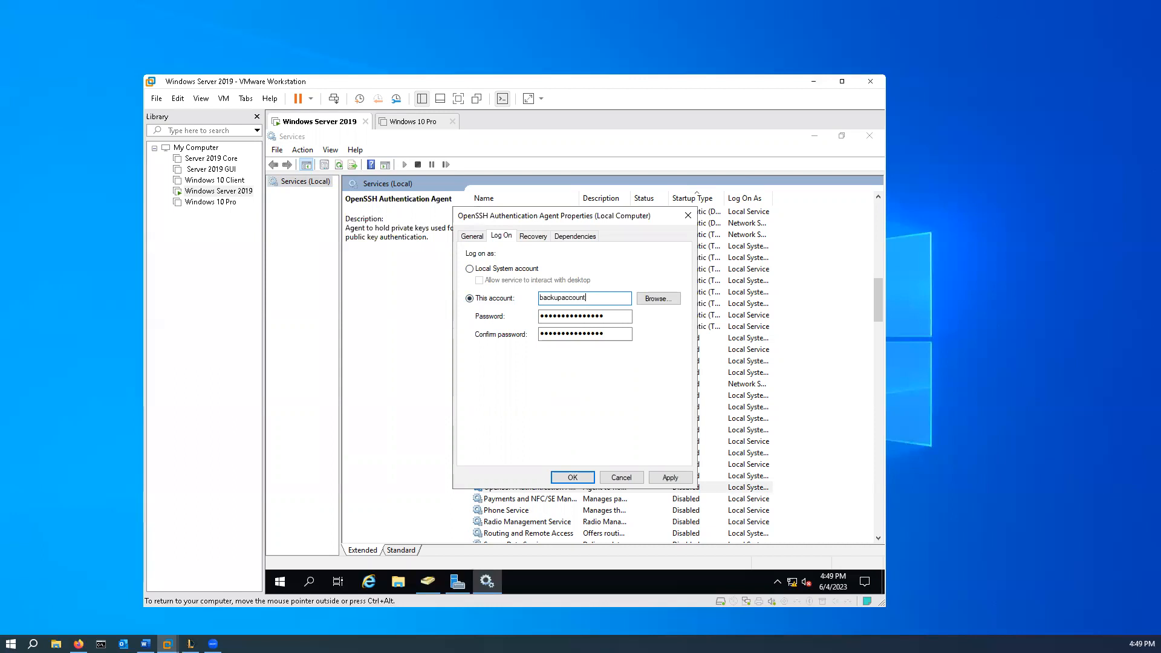
- Browse the directory for "backupaccount", check the name and select Backup Account as the service's log-on account
{"action": "left_click", "coordinate": [677, 300]}
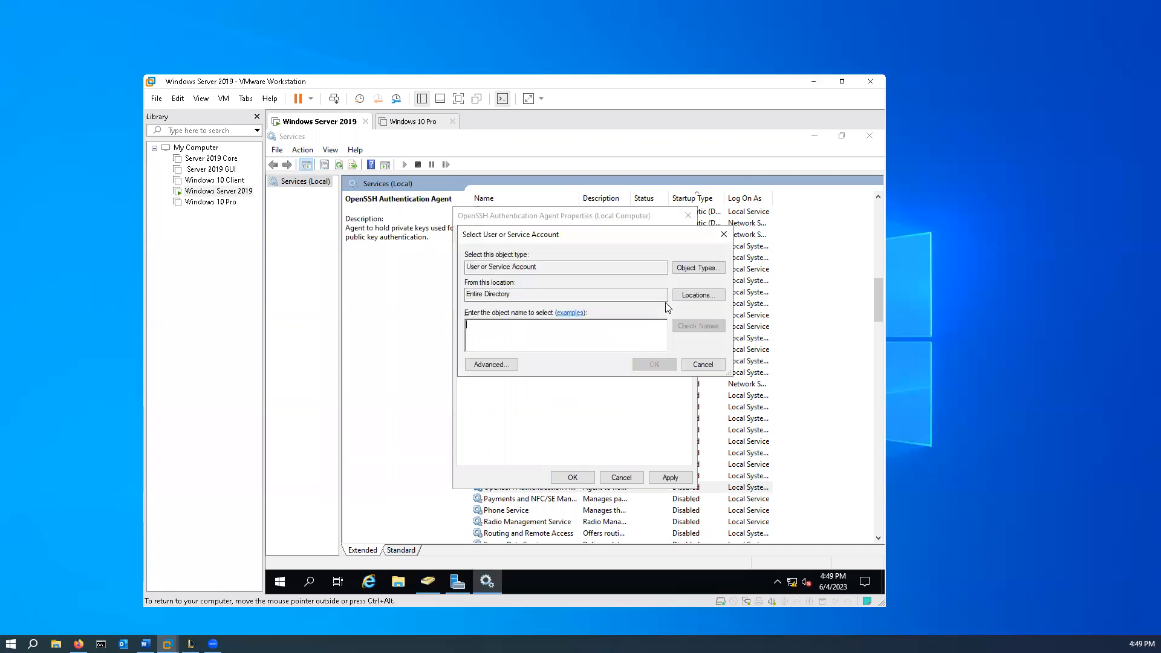
{"action": "type", "text": "backupaccount"}
{"action": "left_click", "coordinate": [703, 327]}
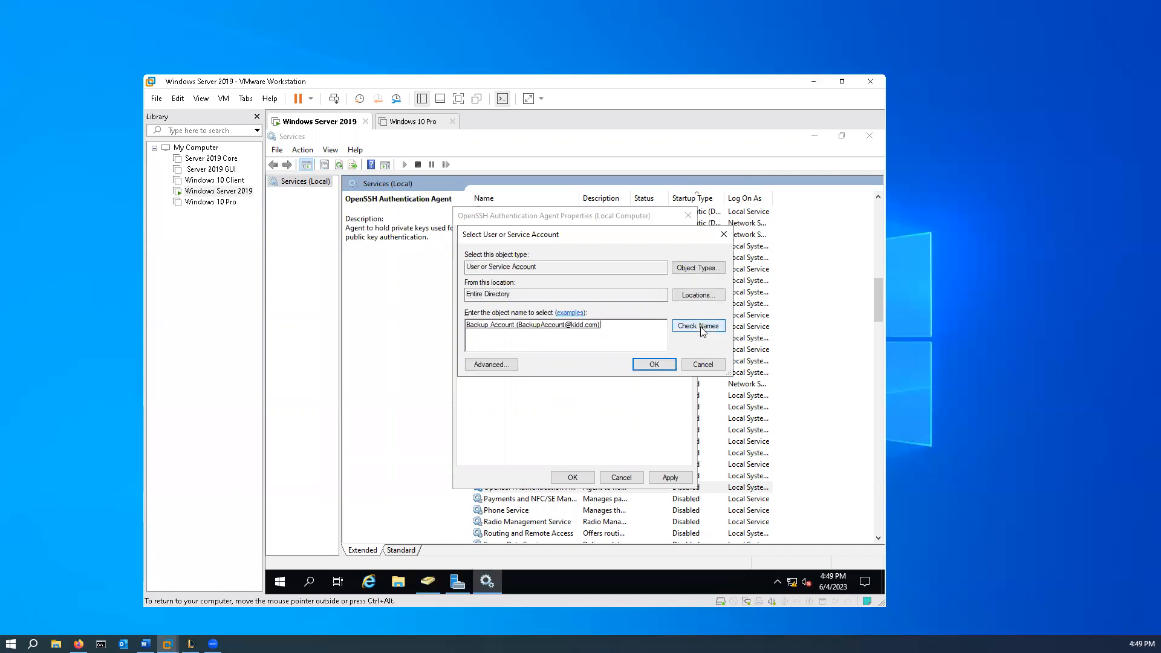
{"action": "left_click", "coordinate": [671, 366]}
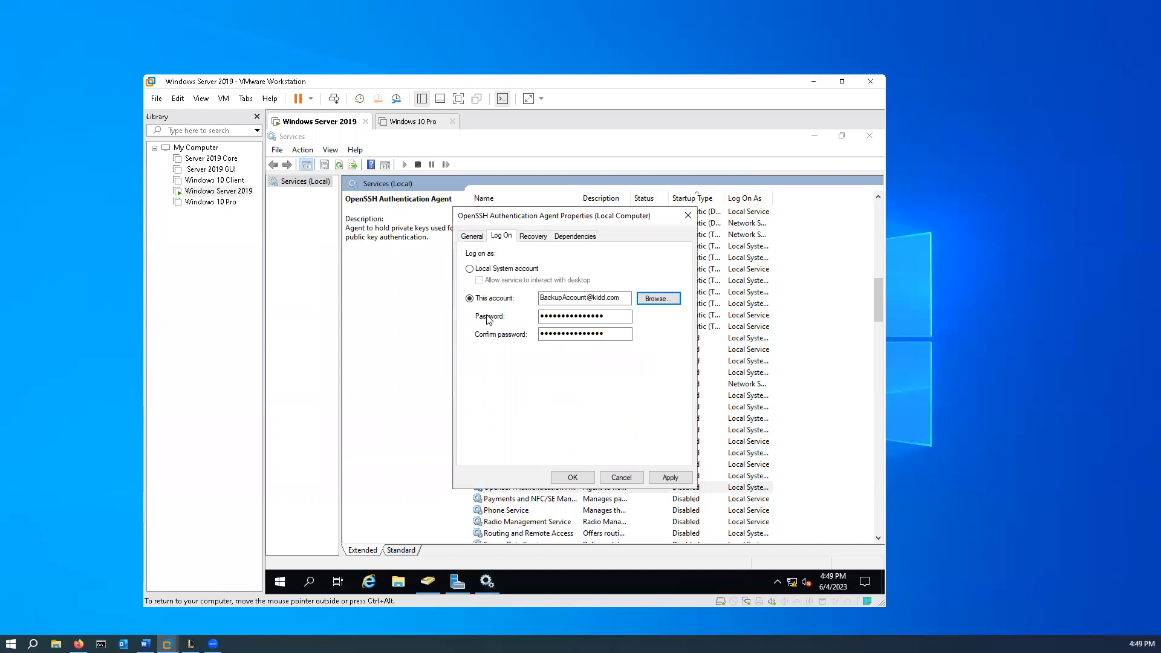
- Enter and confirm the account password for the OpenSSH Authentication Agent service's log-on account, apply it and close the properties
{"action": "left_click_drag", "start_coordinate": [607, 315], "coordinate": [411, 320]}
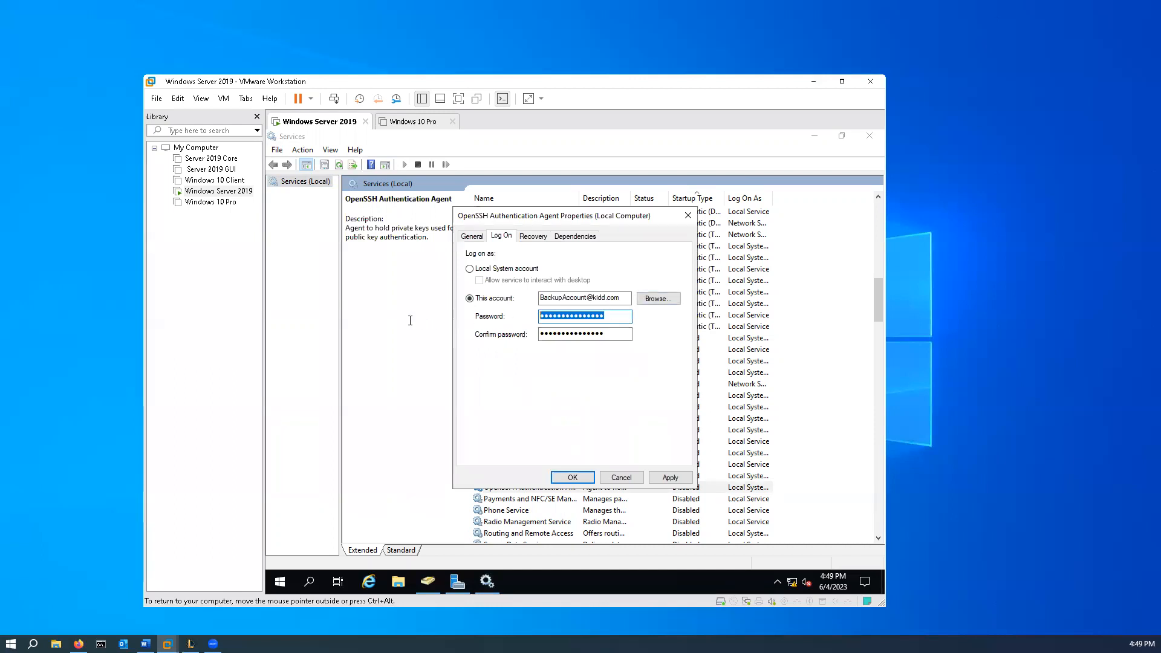
{"action": "type", "text": "•••••••••••"}
{"action": "left_click_drag", "start_coordinate": [568, 332], "coordinate": [425, 333]}
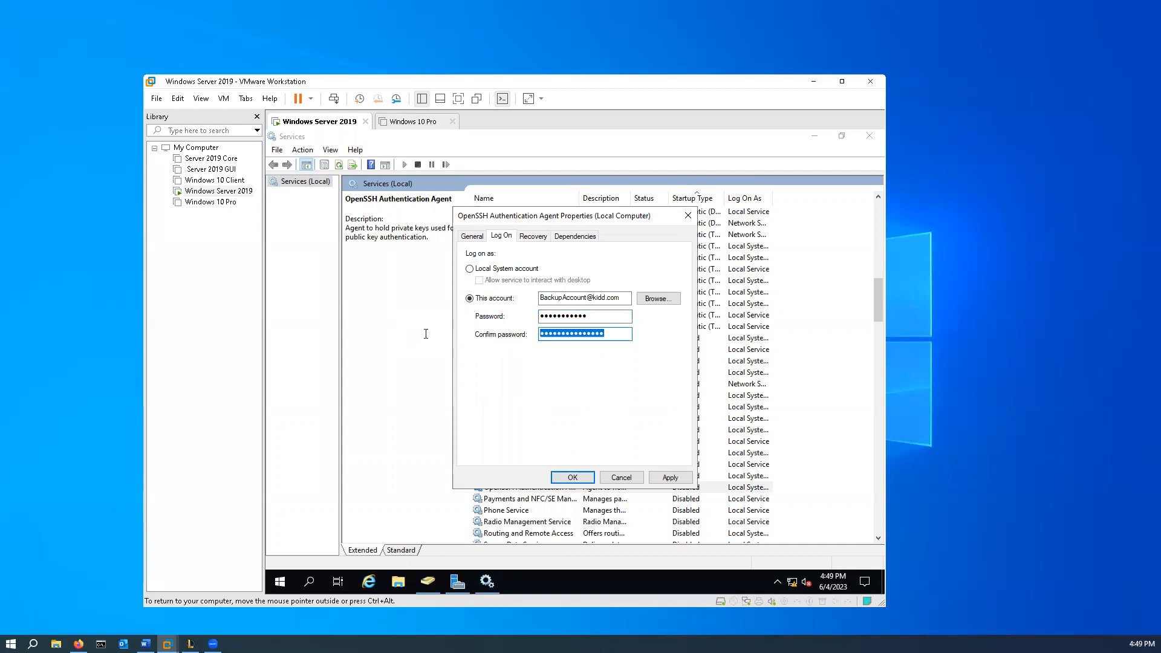
{"action": "type", "text": "•••••••••••"}
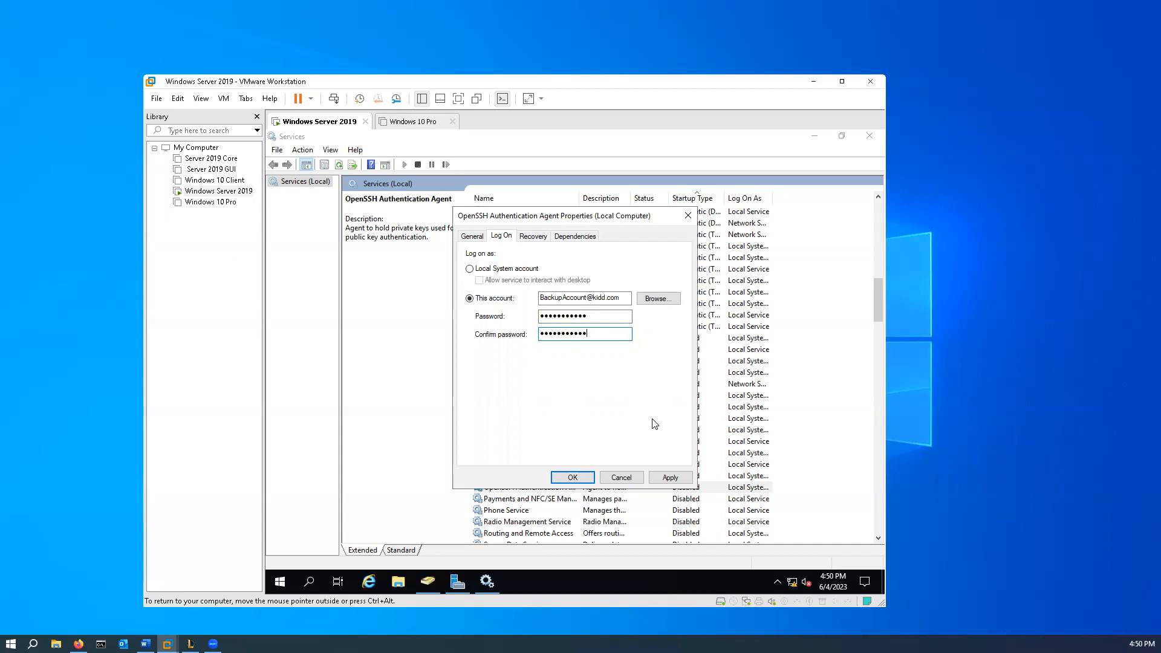
{"action": "left_click", "coordinate": [664, 477]}
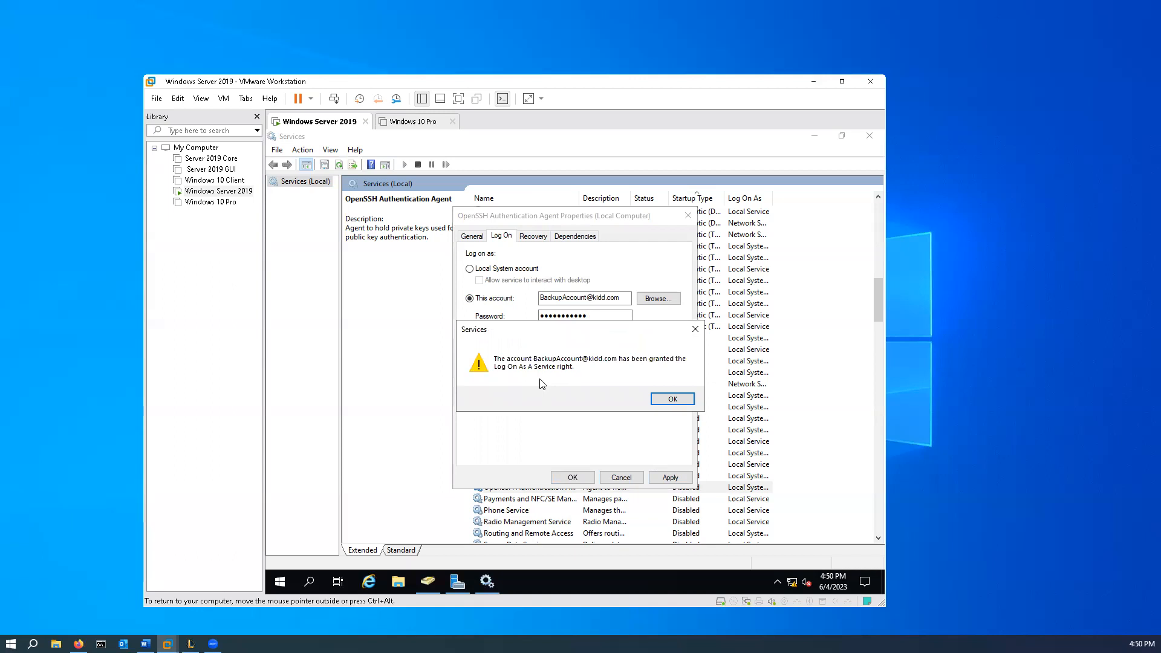
{"action": "left_click", "coordinate": [673, 400]}
{"action": "left_click", "coordinate": [573, 478]}
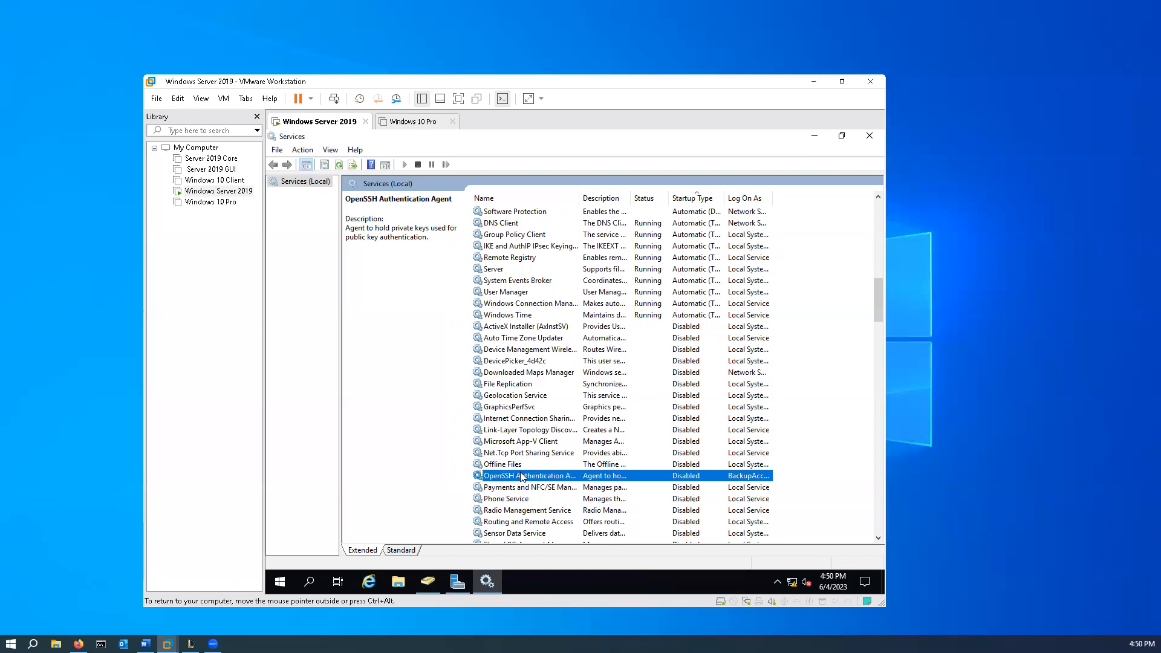
- Set the OpenSSH Authentication Agent service to log on with the Local System account again, apply it and close the Services console
{"action": "right_click", "coordinate": [556, 481]}
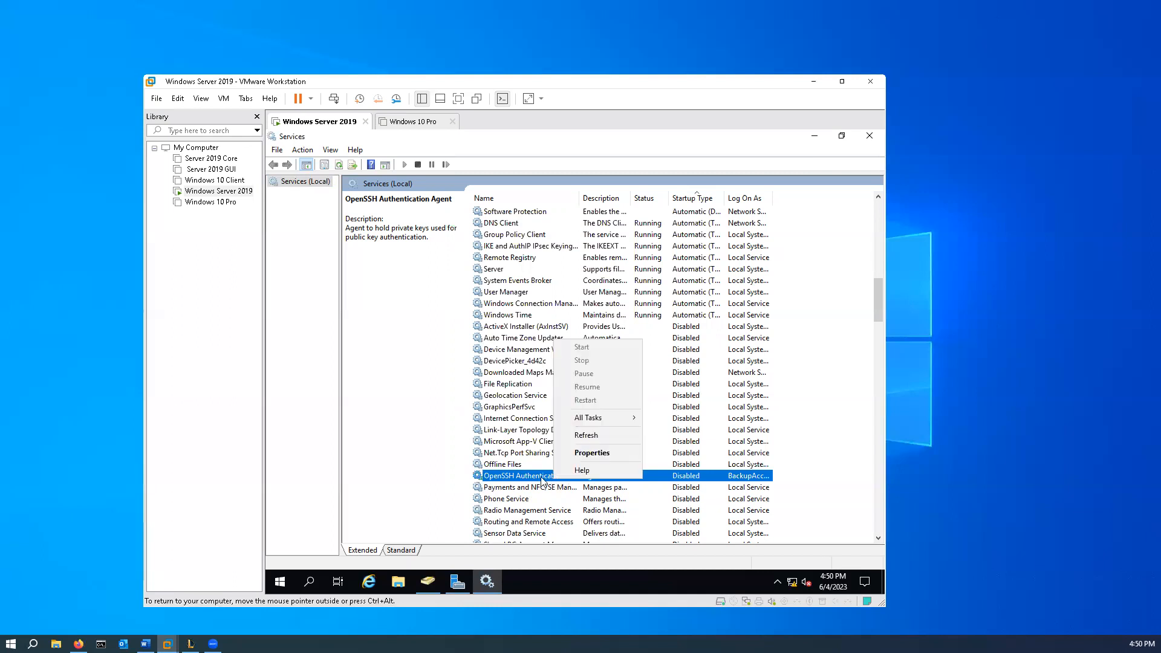
{"action": "left_click", "coordinate": [607, 452]}
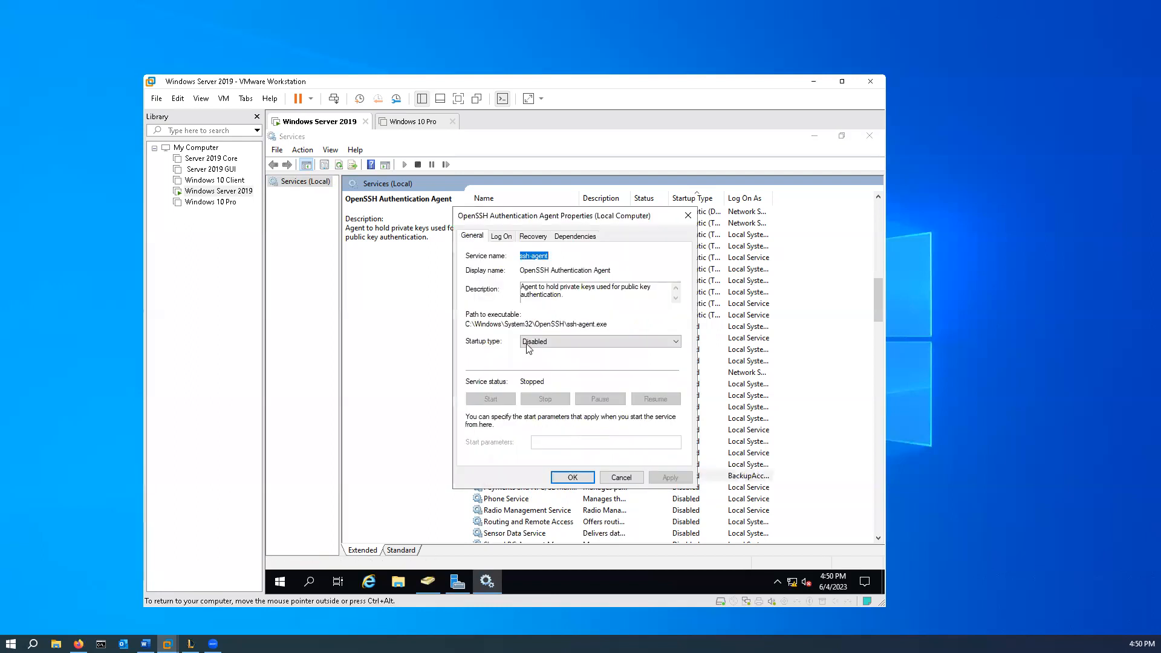
{"action": "left_click", "coordinate": [503, 237]}
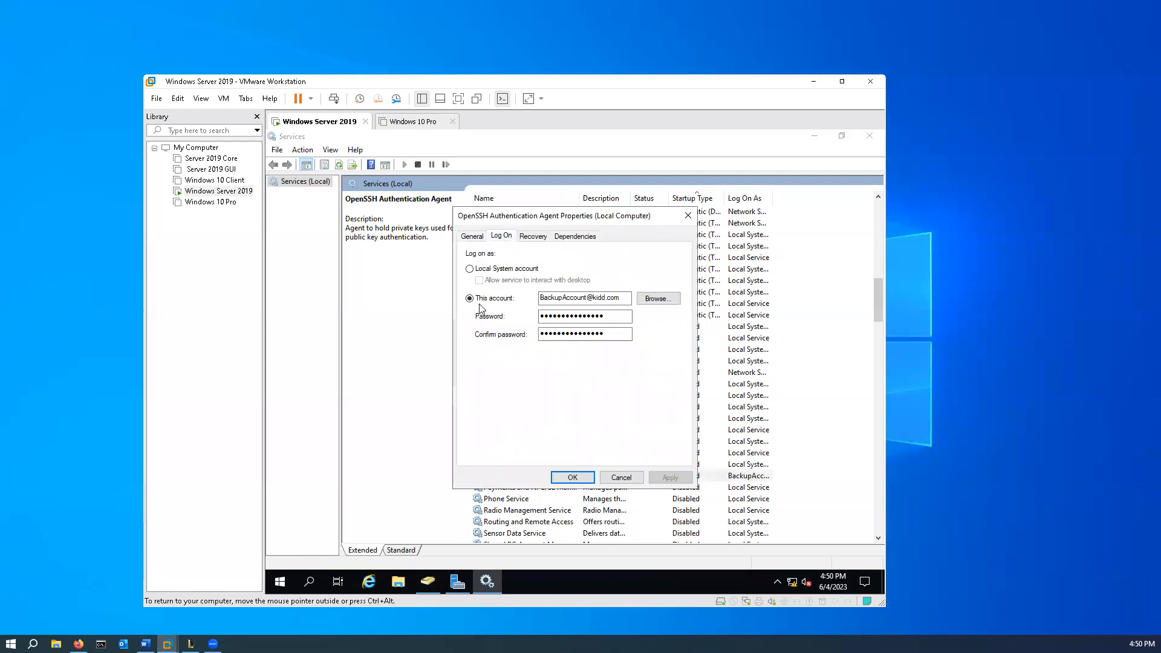
{"action": "left_click", "coordinate": [470, 270]}
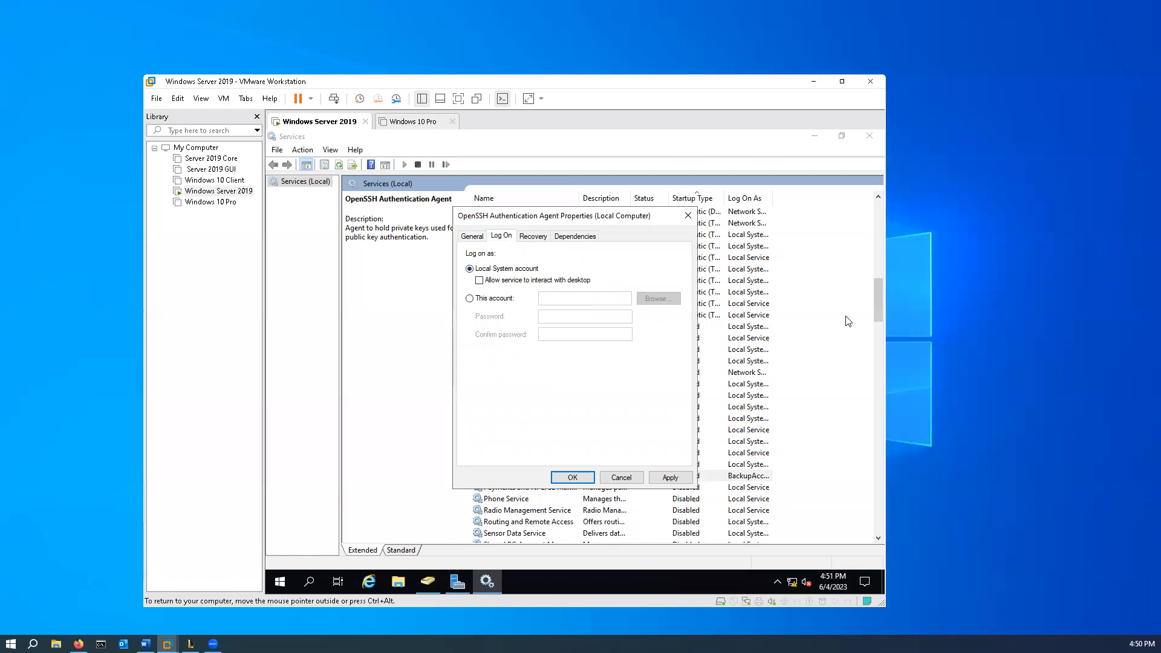
{"action": "left_click", "coordinate": [670, 477]}
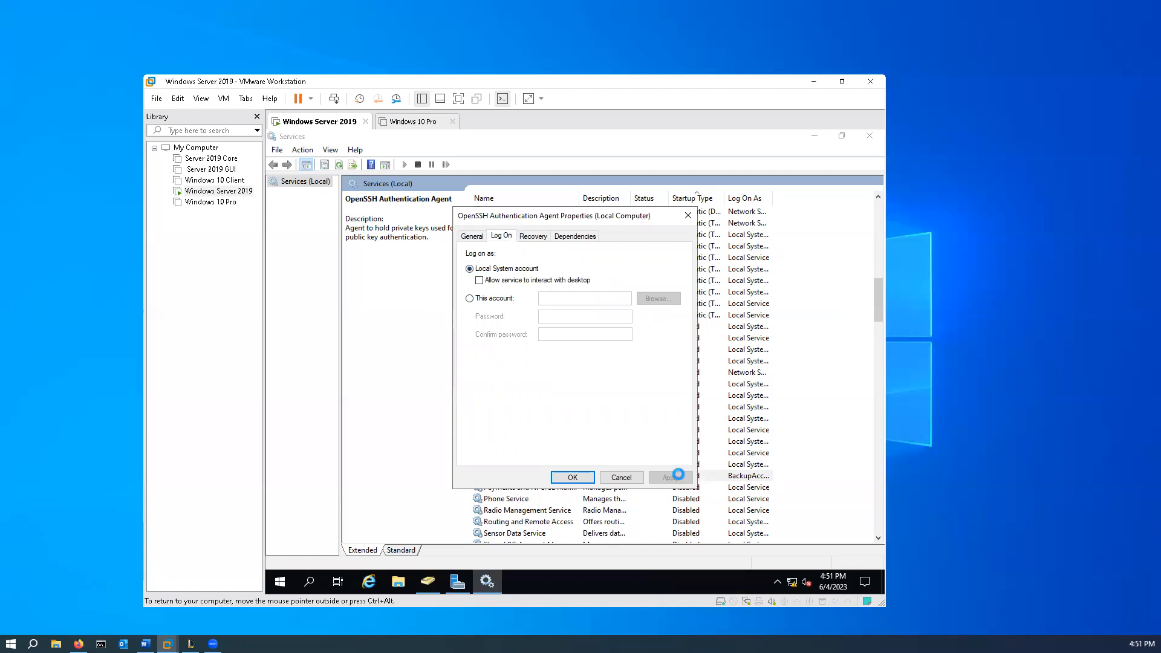
{"action": "left_click", "coordinate": [572, 477]}
{"action": "left_click", "coordinate": [575, 481]}
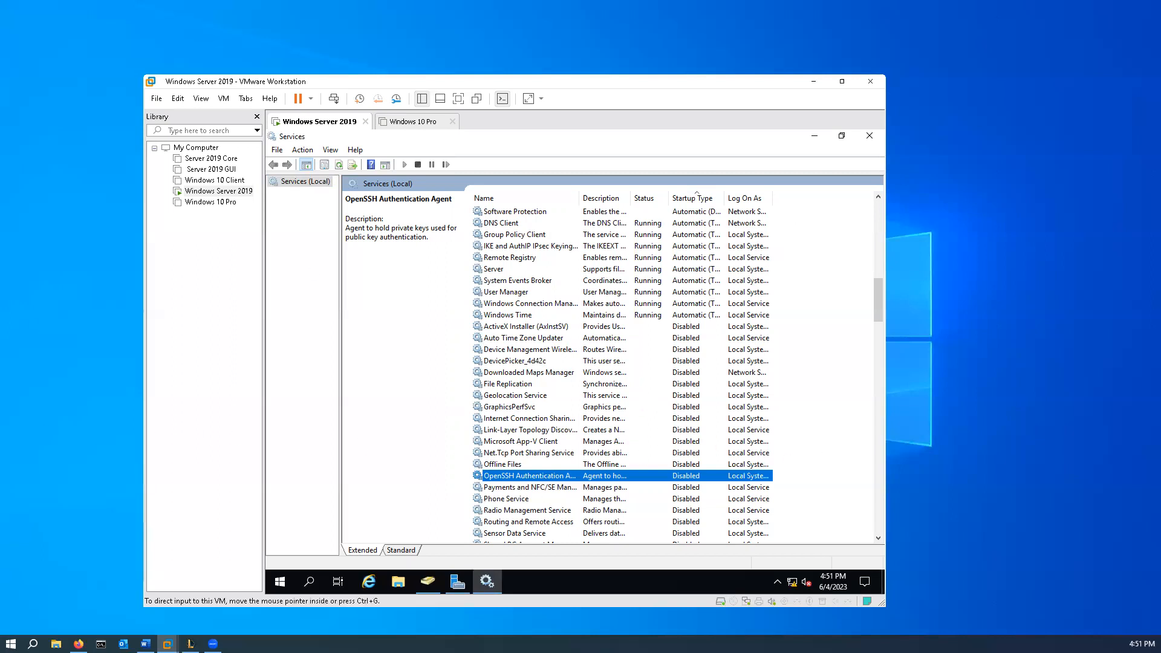
{"action": "left_click", "coordinate": [870, 137]}
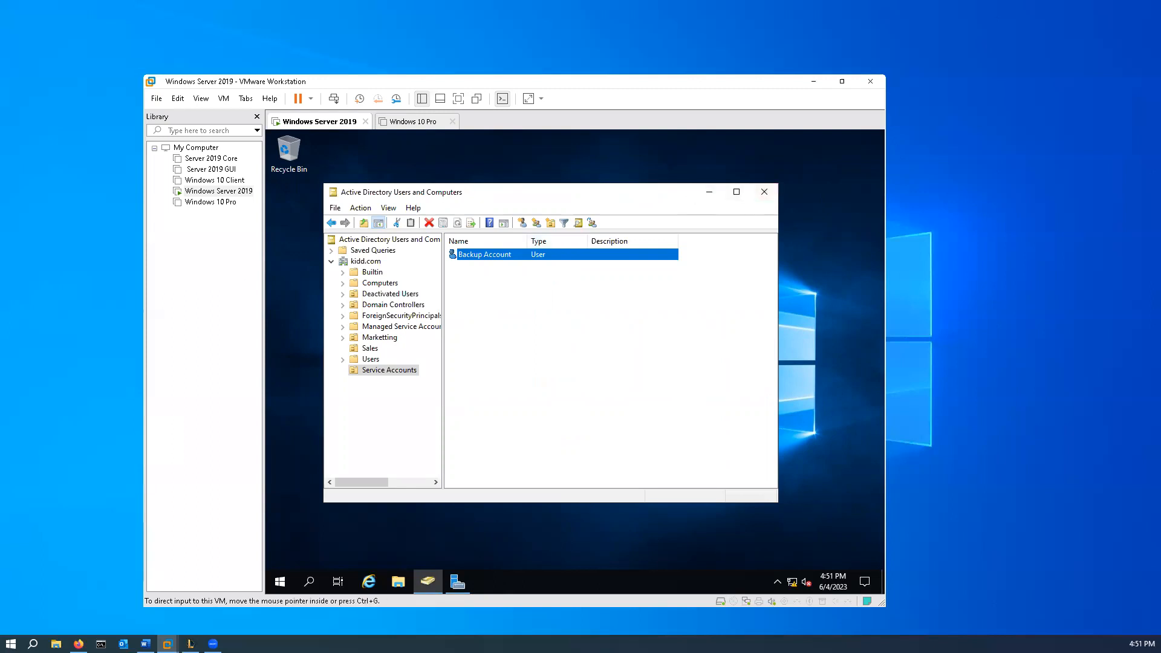
- Search the server for "po" and run Windows PowerShell as administrator
{"action": "left_click", "coordinate": [310, 583]}
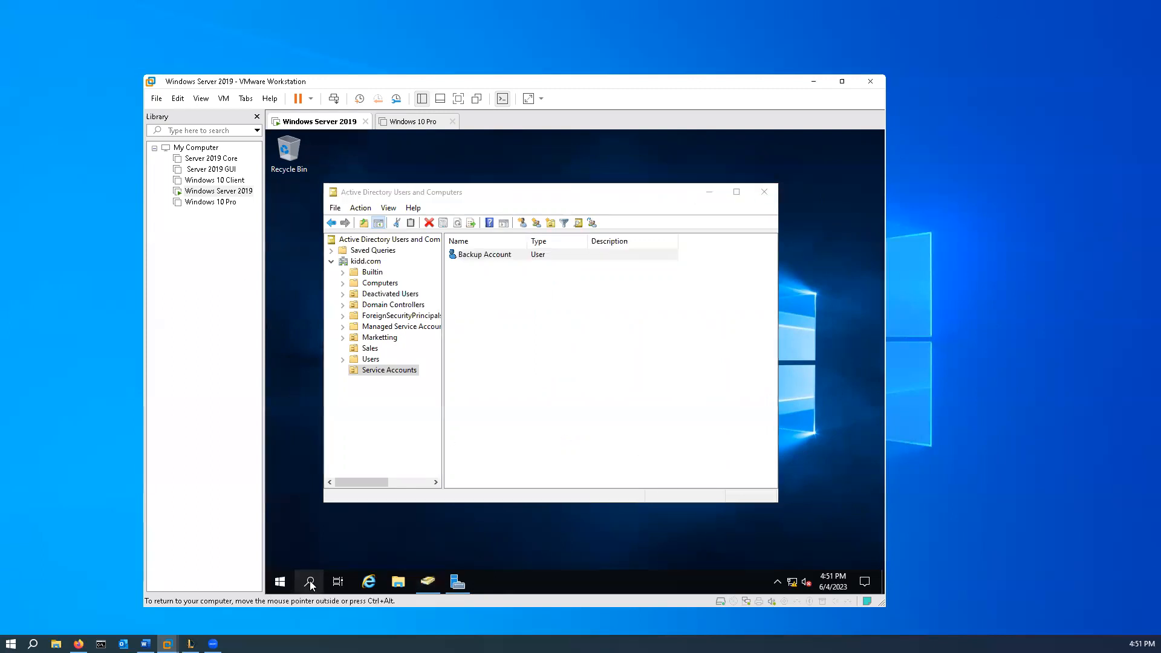
{"action": "type", "text": "po"}
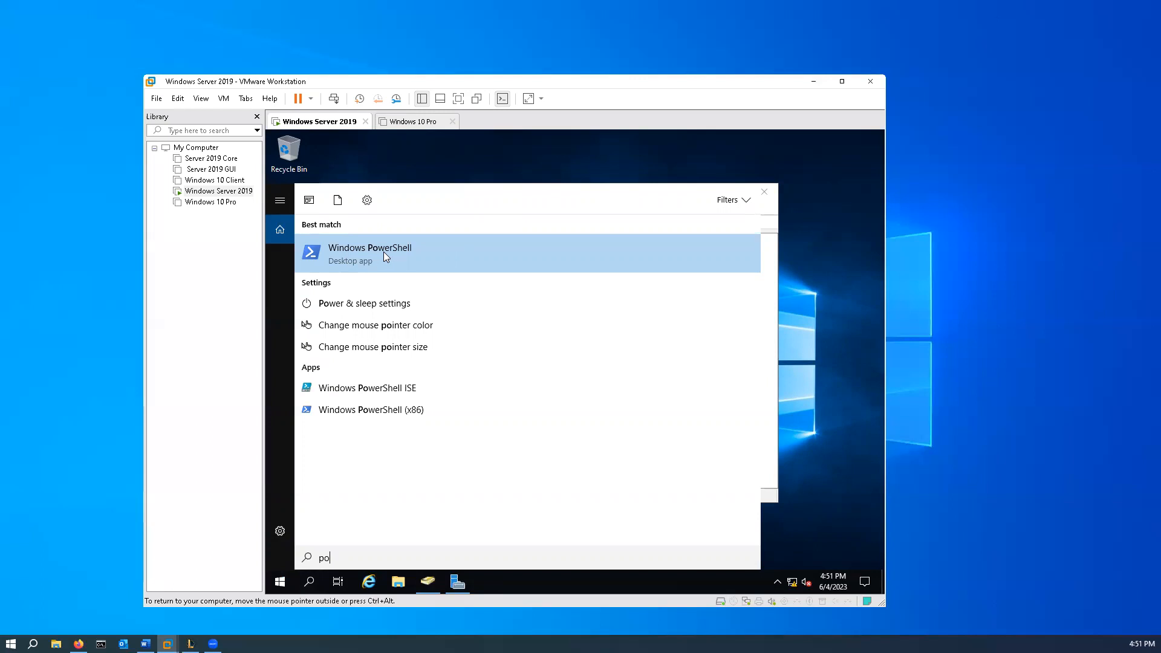
{"action": "right_click", "coordinate": [340, 254]}
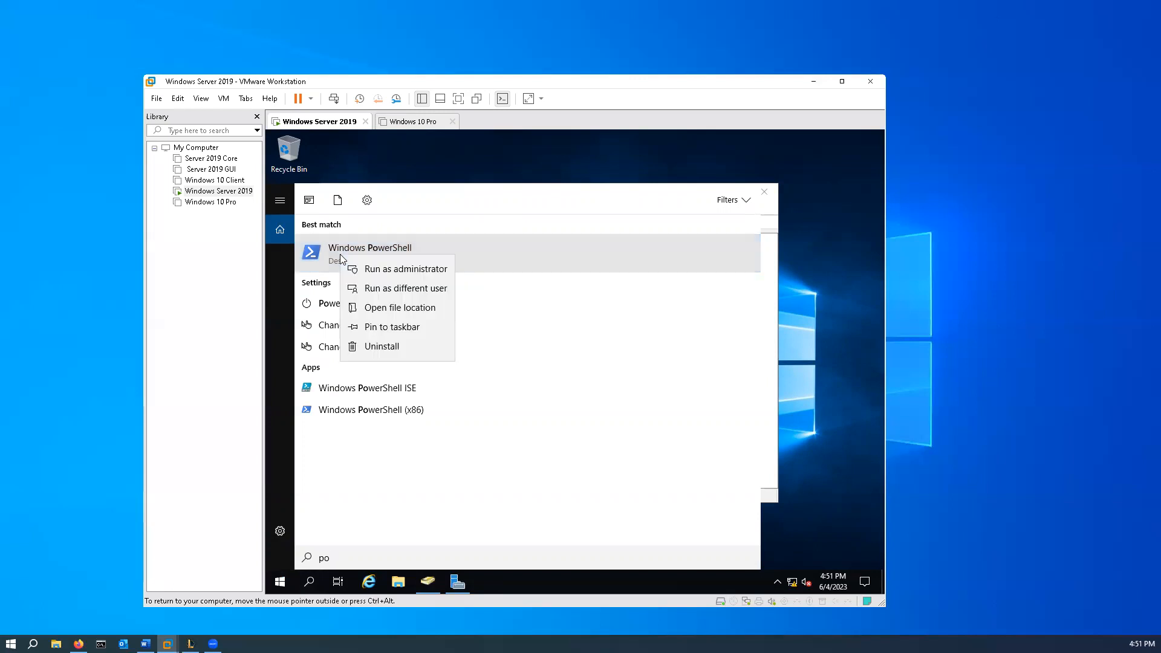
{"action": "left_click", "coordinate": [372, 269]}
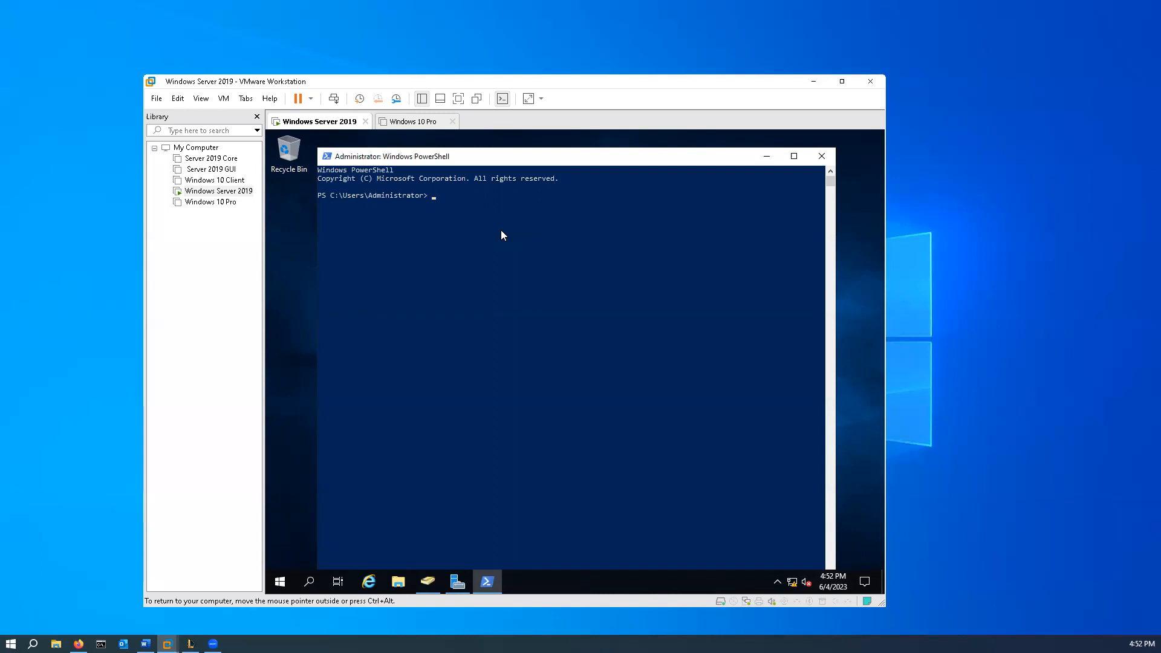
- Create a KDS root key in PowerShell by running Add-KdsRootKey -EffectiveTime ((Get-Date).AddHours(-10))
{"action": "type", "text": "Add-"}
{"action": "type", "text": "KdsRootKey -Effective"}
{"action": "type", "text": "Time ((Get-Date"}
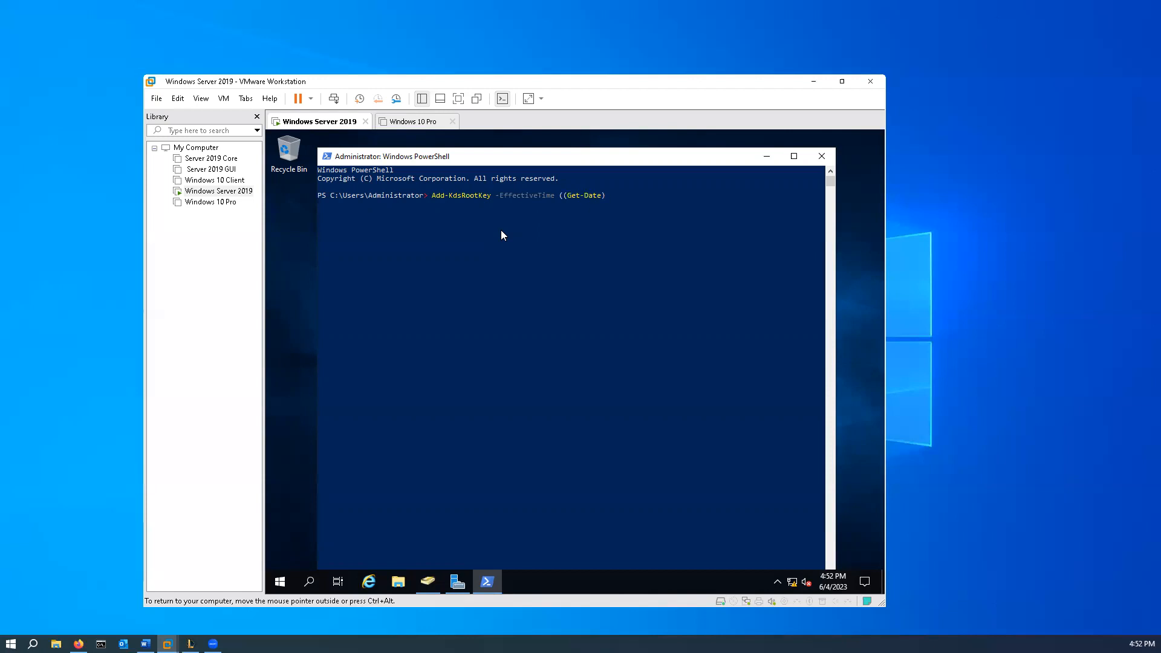
{"action": "type", "text": ").AddHours(-10)"}
{"action": "key", "text": "Return"}
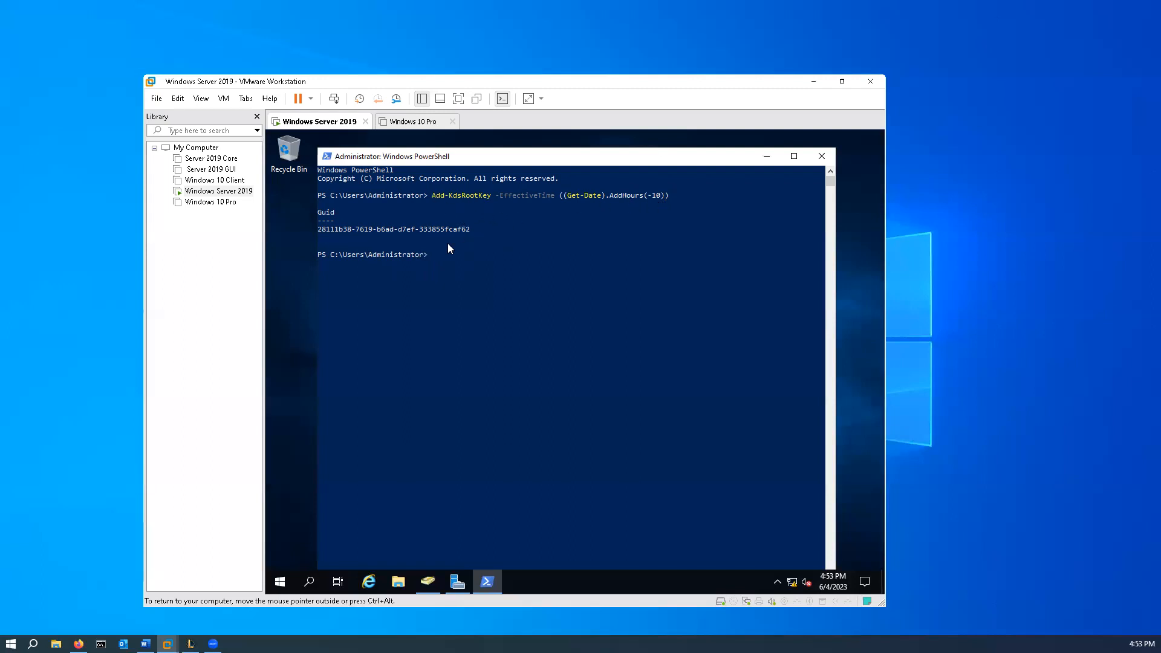
- Switch to Active Directory Users and Computers and create an organizational unit named Managed Services Accounts in kidd.com, without protection from accidental deletion
{"action": "key", "text": "ctrl+alt"}
{"action": "left_click", "coordinate": [421, 587]}
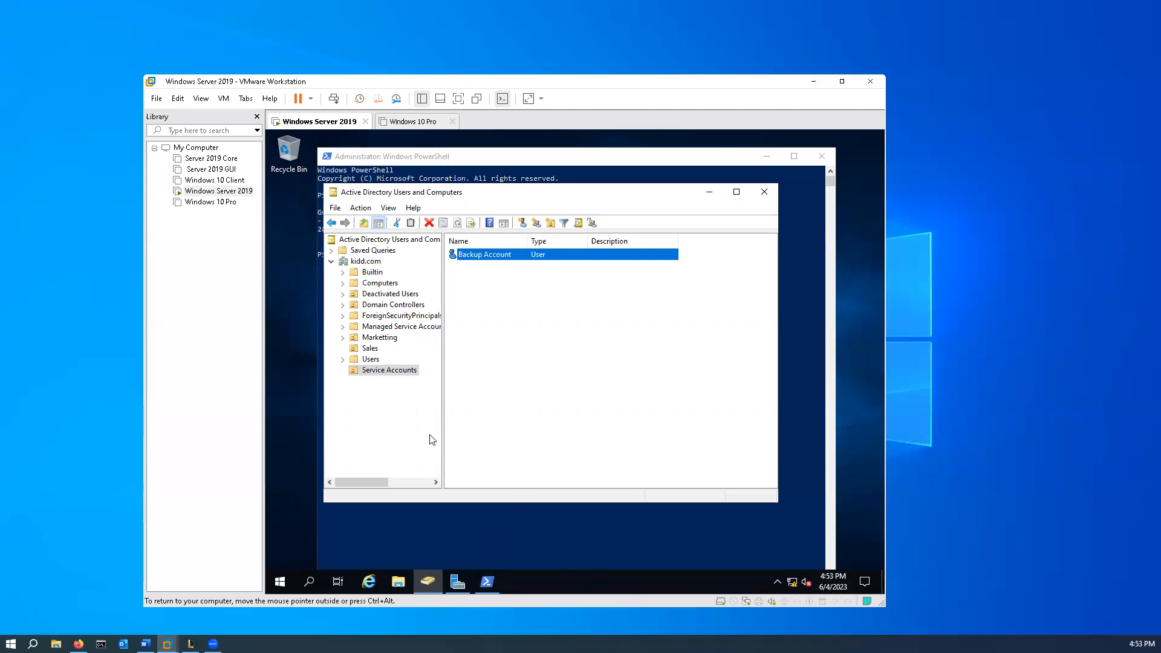
{"action": "left_click", "coordinate": [387, 430]}
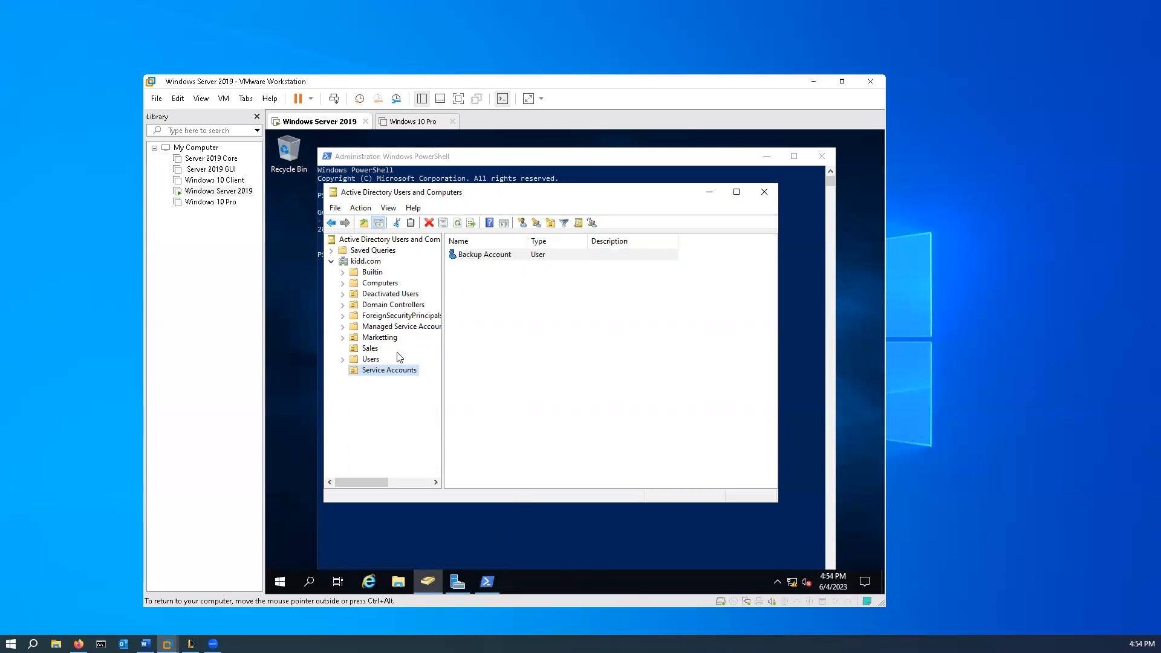
{"action": "right_click", "coordinate": [364, 262]}
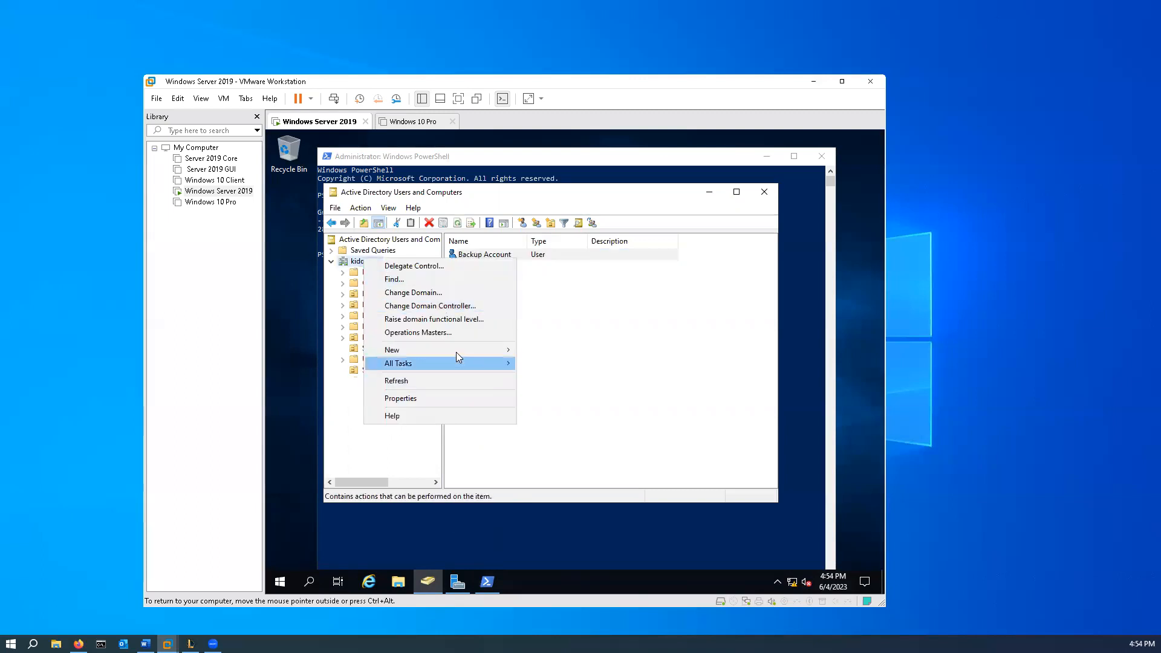
{"action": "mouse_move", "coordinate": [456, 352]}
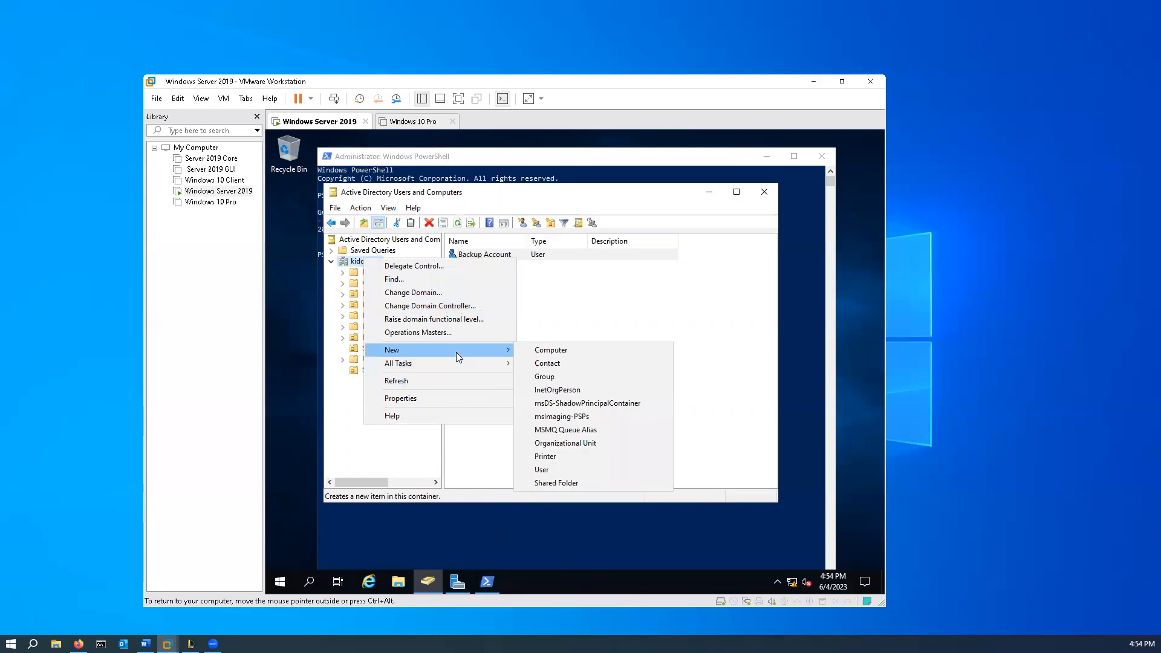
{"action": "left_click", "coordinate": [587, 443]}
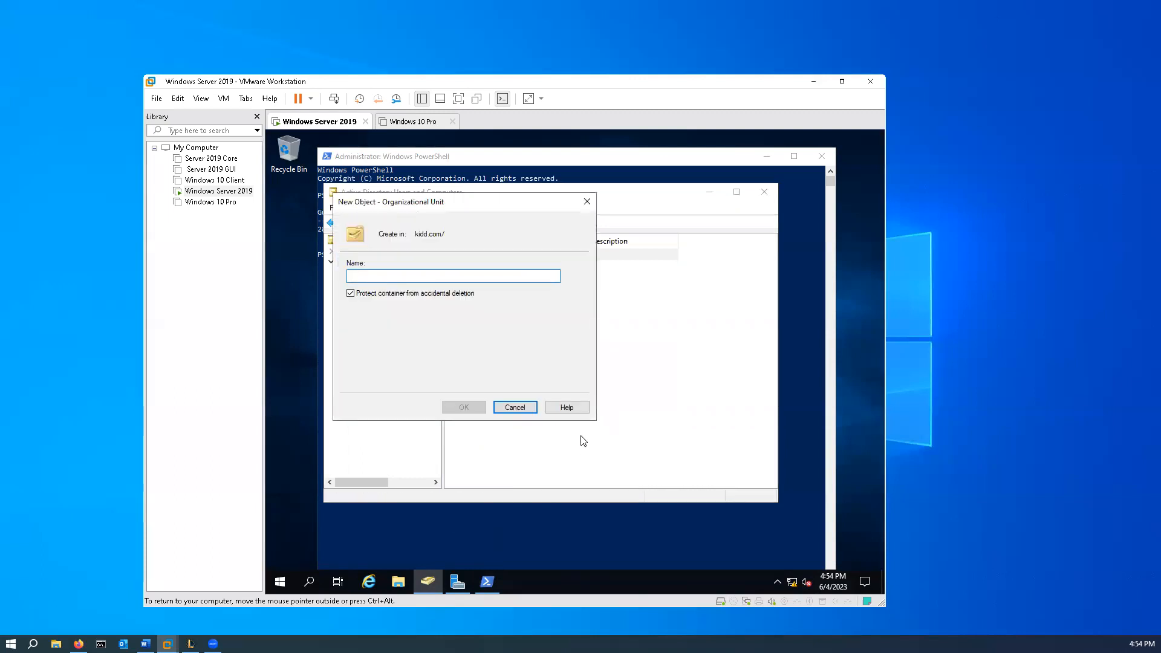
{"action": "type", "text": "Managed Services"}
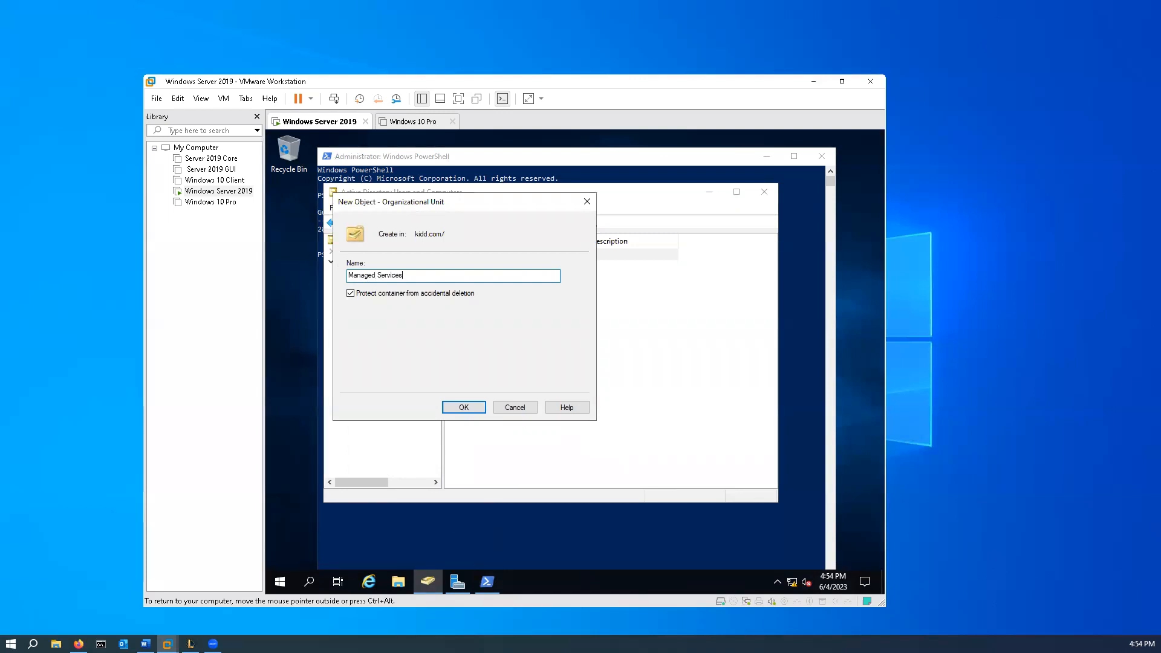
{"action": "type", "text": " Accounts"}
{"action": "left_click", "coordinate": [351, 294]}
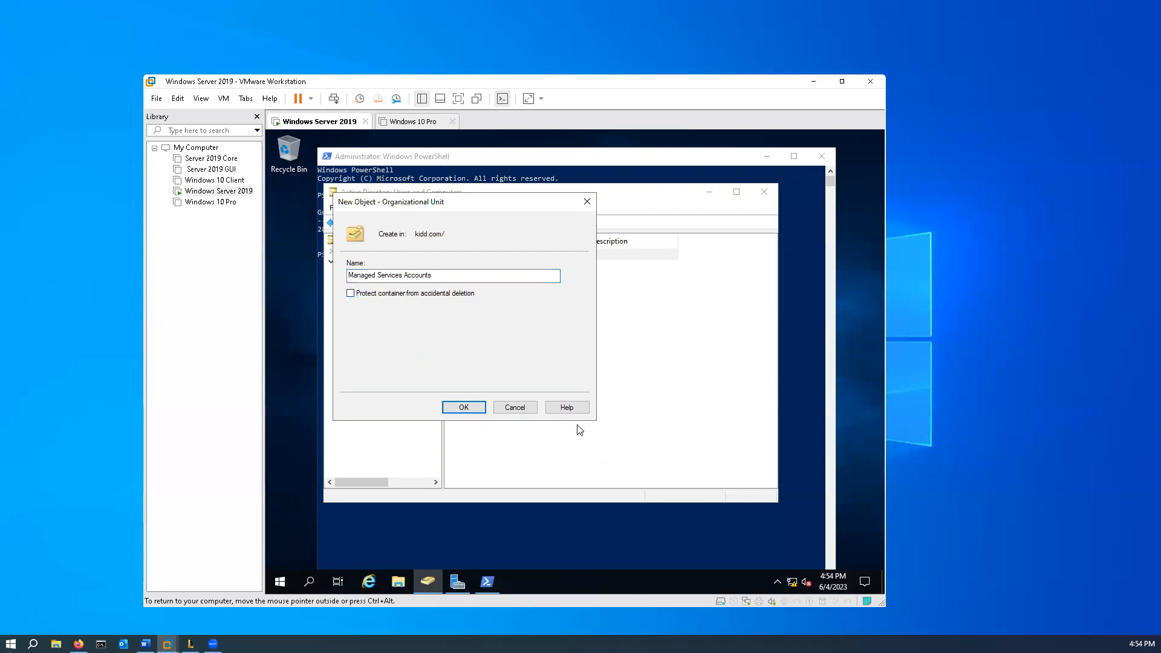
{"action": "left_click", "coordinate": [461, 408]}
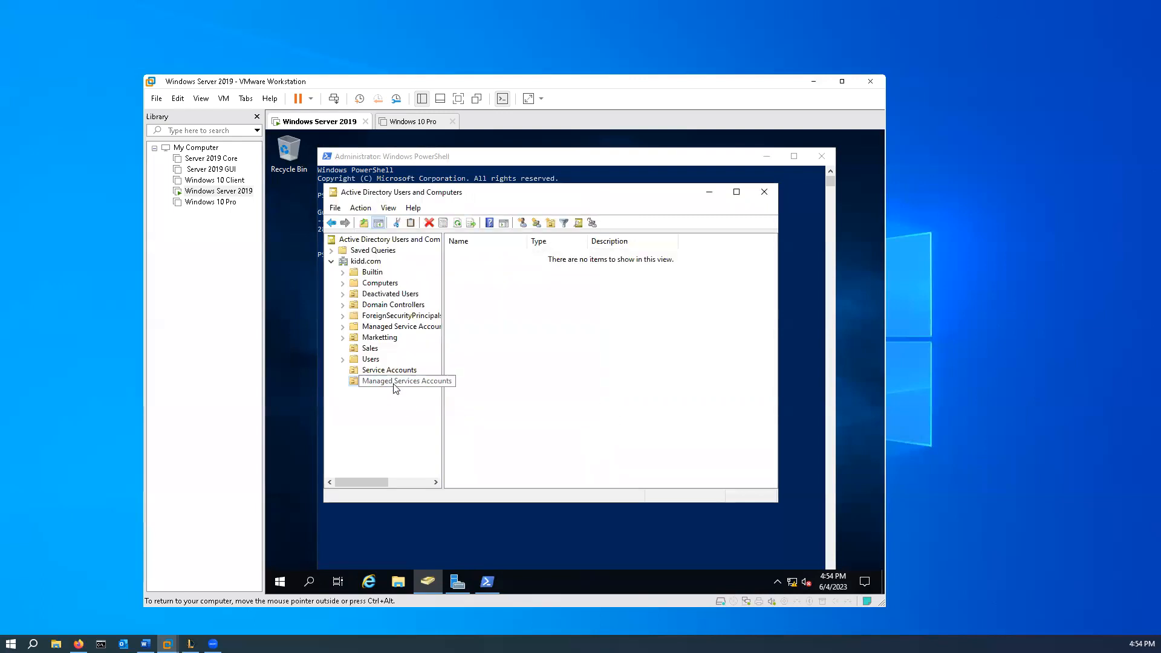
- Create a global security group named WebserversGG in the Managed Services Accounts organizational unit
{"action": "right_click", "coordinate": [521, 363]}
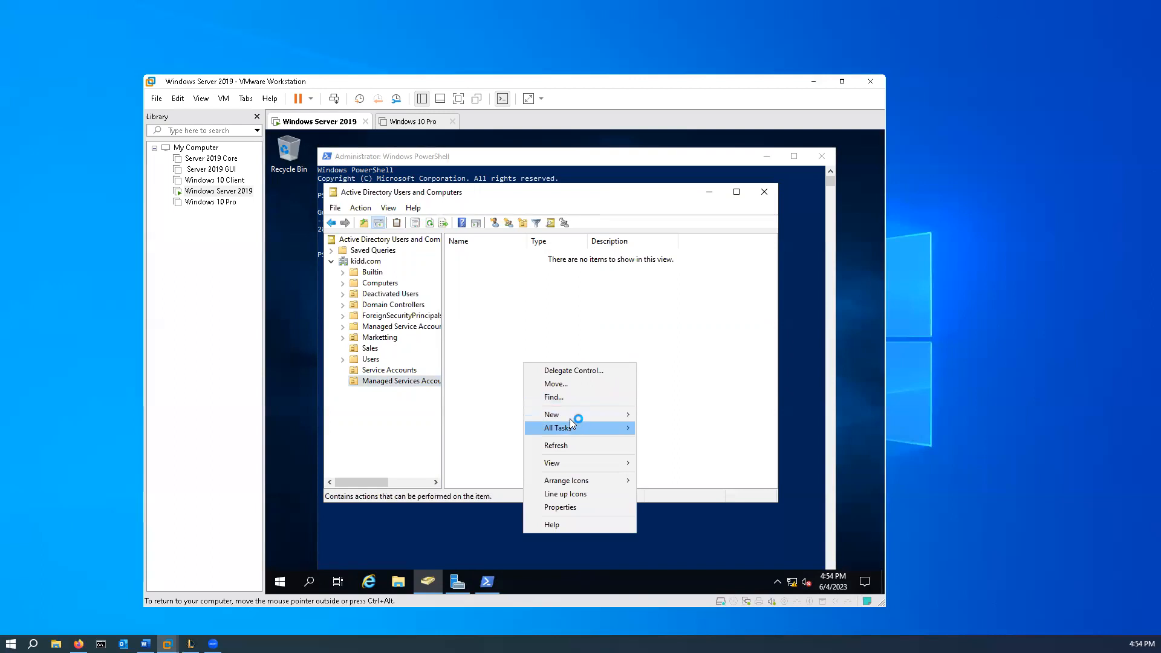
{"action": "mouse_move", "coordinate": [575, 418]}
{"action": "left_click", "coordinate": [690, 443]}
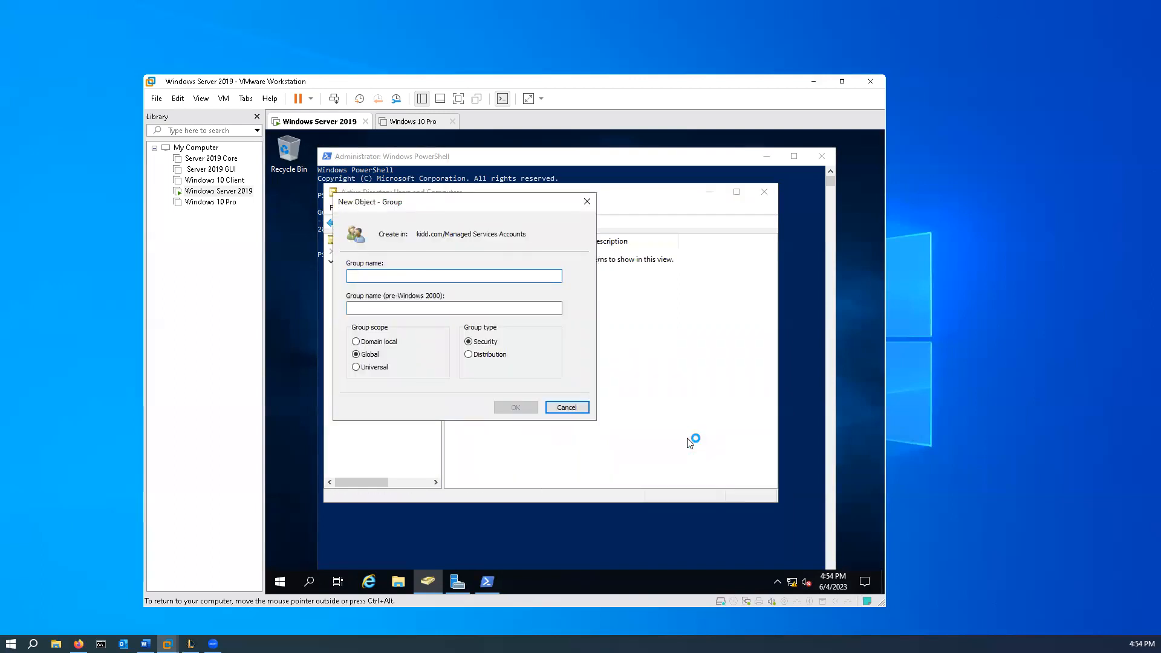
{"action": "type", "text": "W"}
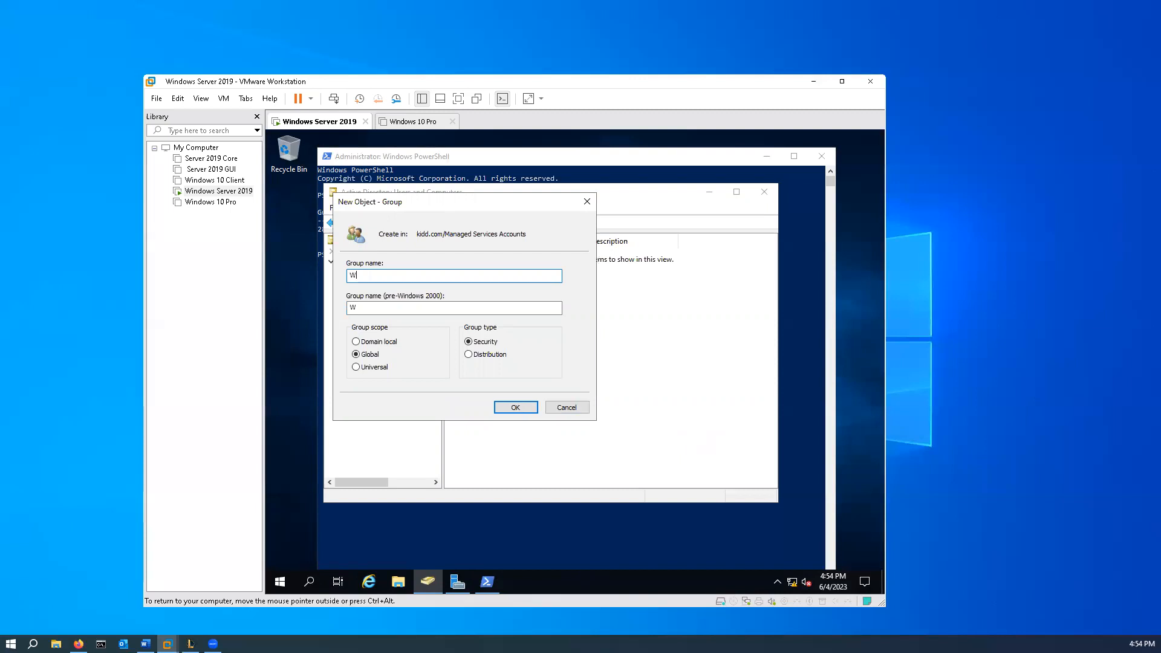
{"action": "type", "text": "ebserversGG"}
{"action": "left_click", "coordinate": [515, 407]}
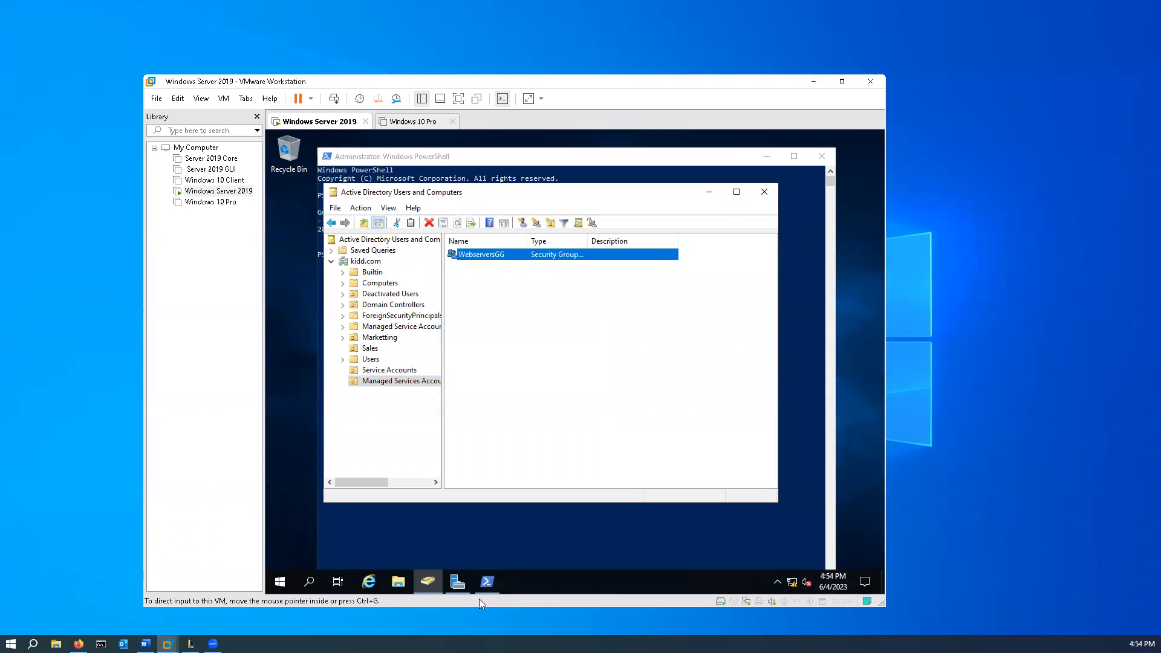
- Switch to PowerShell and write the command New-ADServiceAccount -Name WebAccount -DNSHostName WebAccount.kidd.com -PrincipalsAllow
{"action": "left_click", "coordinate": [686, 160]}
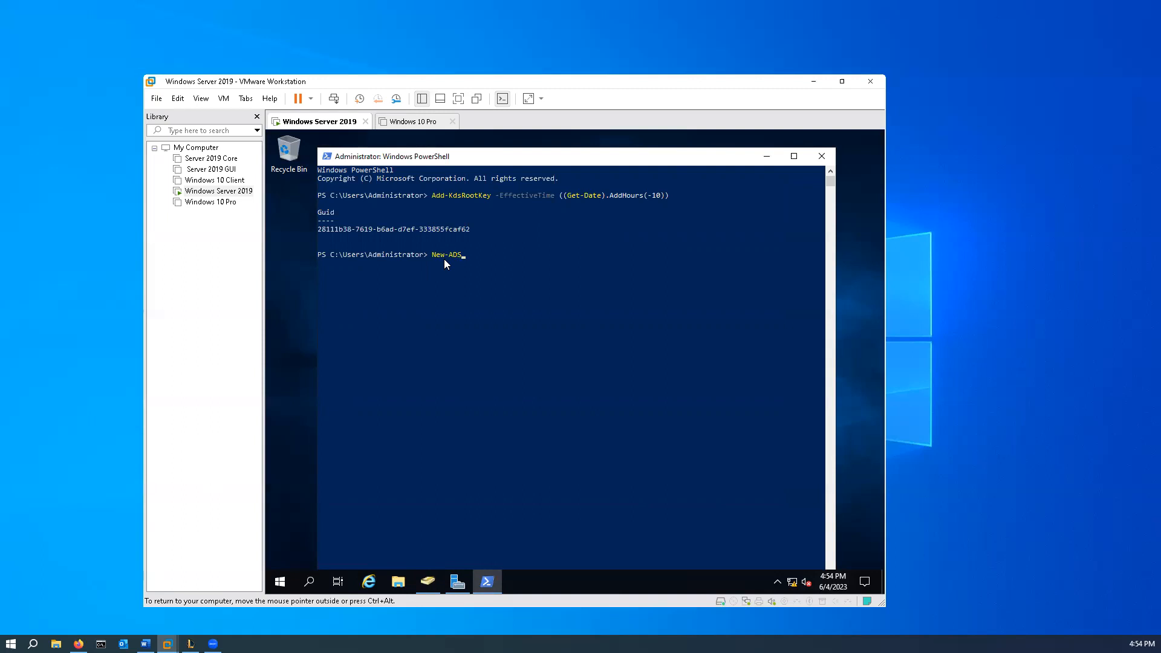
{"action": "type", "text": "vie"}
{"action": "key", "text": "BackSpace"}
{"action": "key", "text": "BackSpace"}
{"action": "type", "text": "iceAccount -Name WebAccount -DNSHostName WebAccount"}
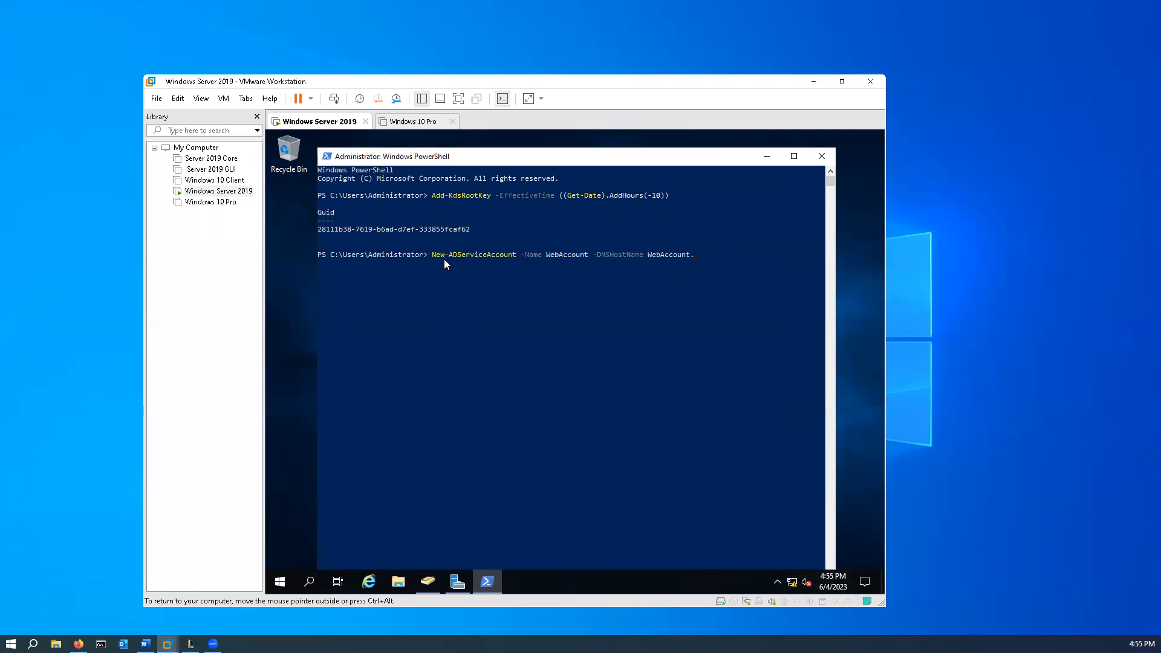
{"action": "type", "text": ".kidd.com -PrincipalsAllow"}
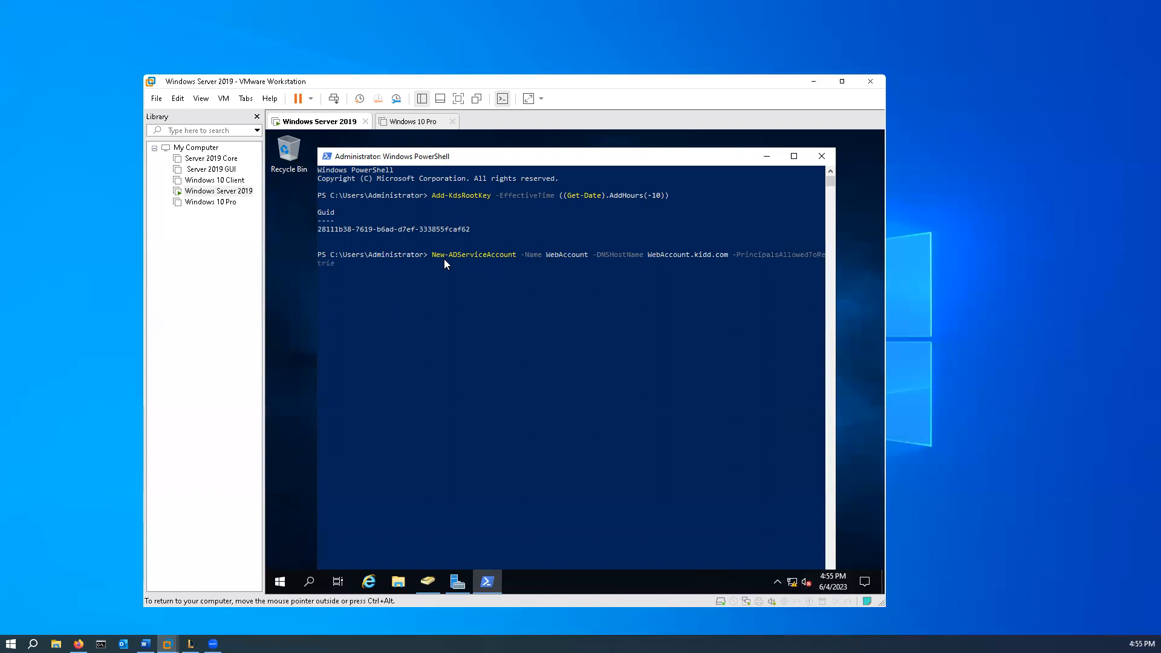
- Continue the New-ADServiceAccount command with -PrincipalsAllowedToRetrieveManagedPassword "Webservers" and -SamAccountName WebAccount
{"action": "type", "text": "ManagedPassword \"Webservers\"-Sam"}
{"action": "type", "text": "AccountName"}
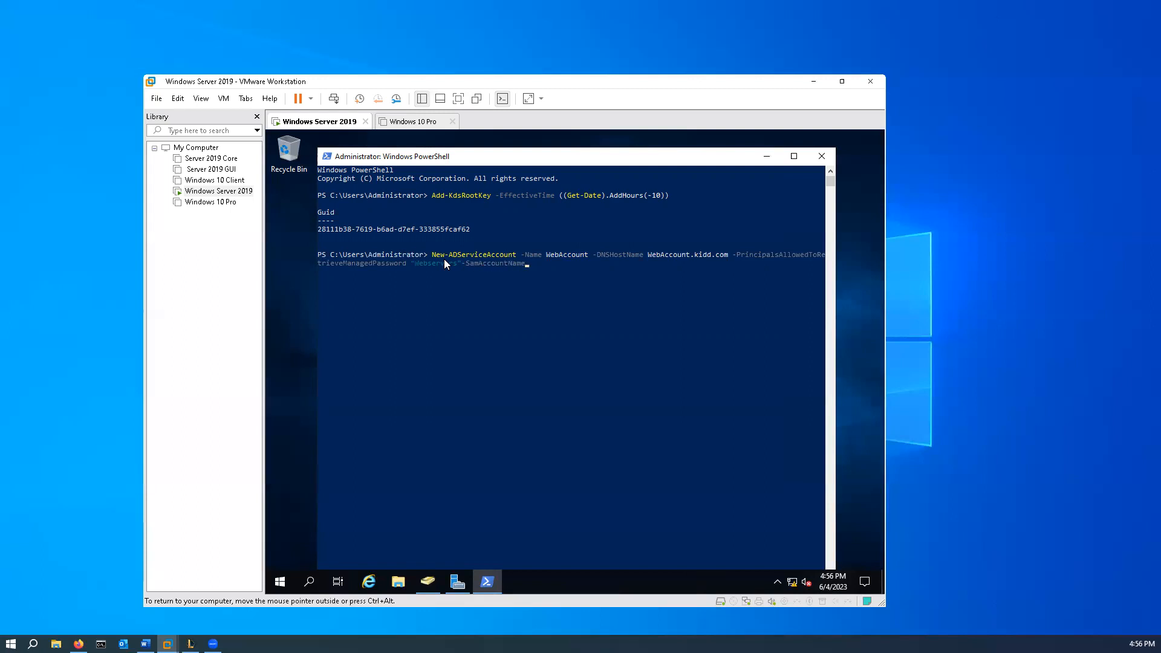
{"action": "type", "text": " WebAccount"}
{"action": "type", "text": "-ServicePrincipal Names https"}
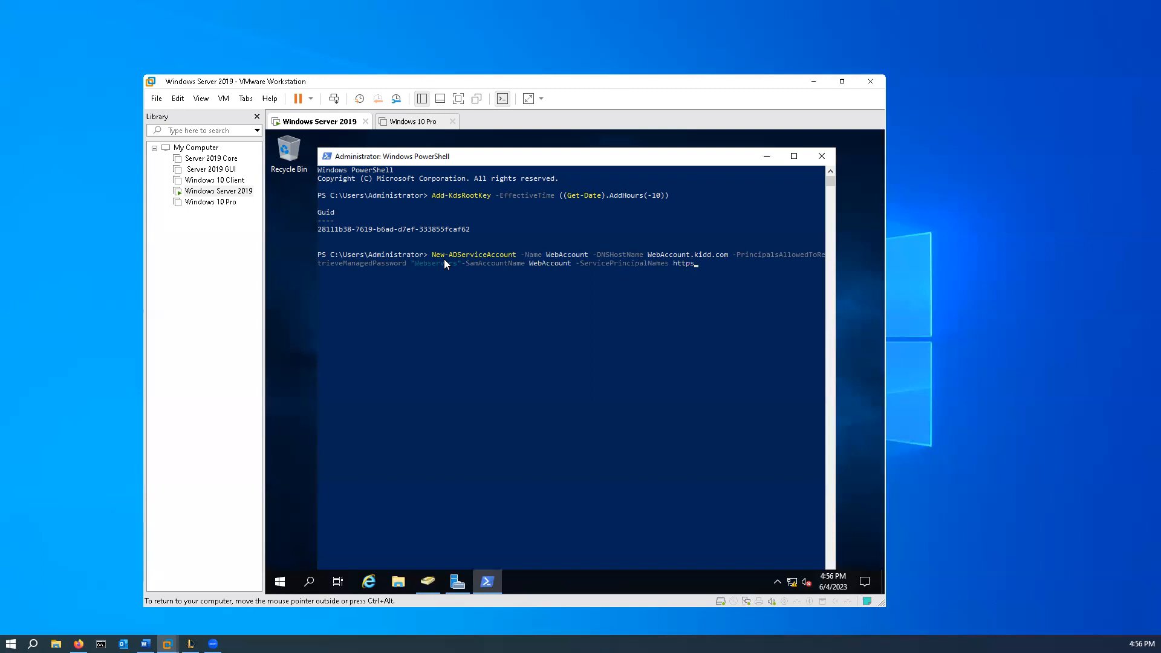
{"action": "type", "text": "://www.kidd.com"}
{"action": "key", "text": "Return"}
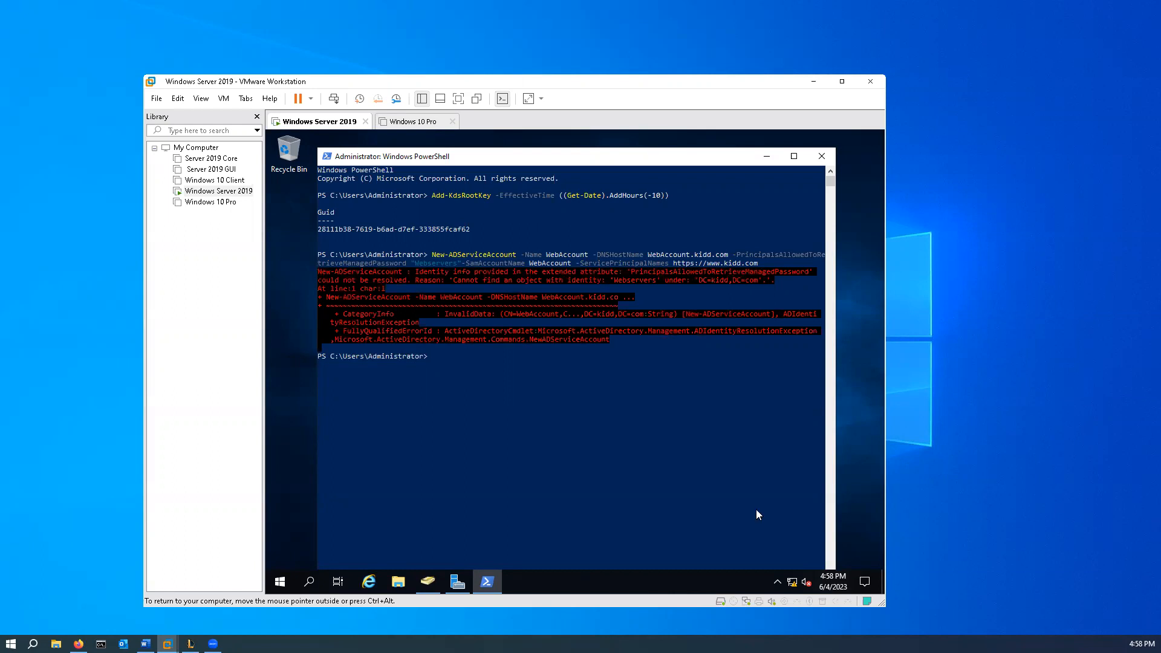
- Check the web server group's name in Active Directory Users and Computers and return to PowerShell
{"action": "left_click", "coordinate": [428, 581]}
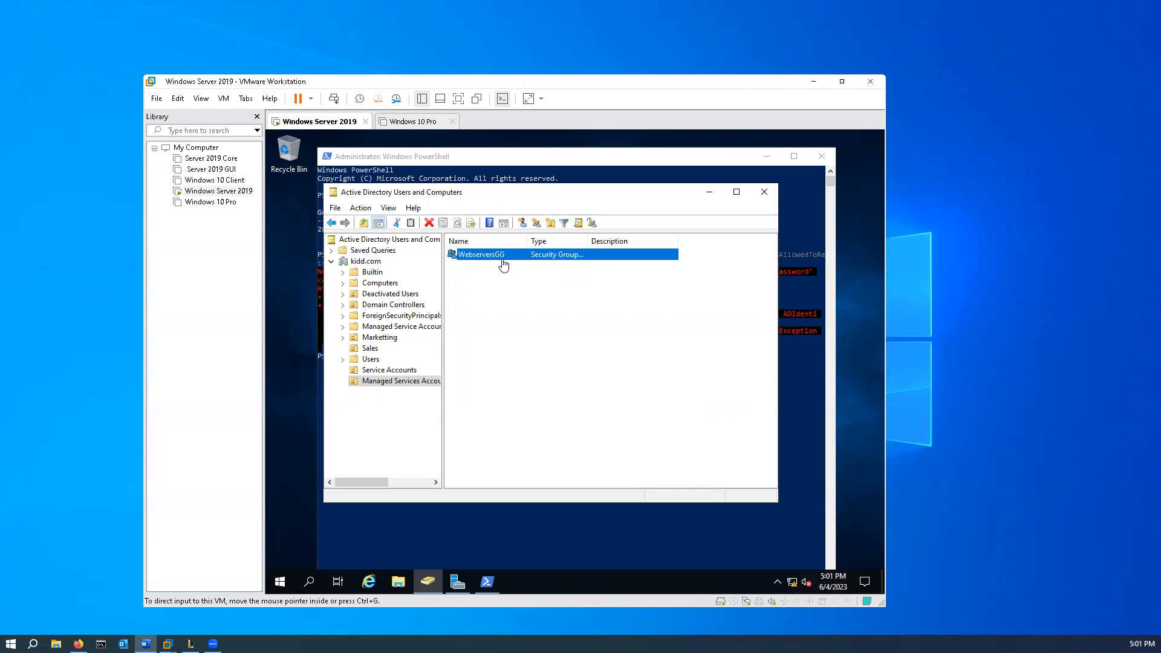
{"action": "left_click", "coordinate": [803, 413]}
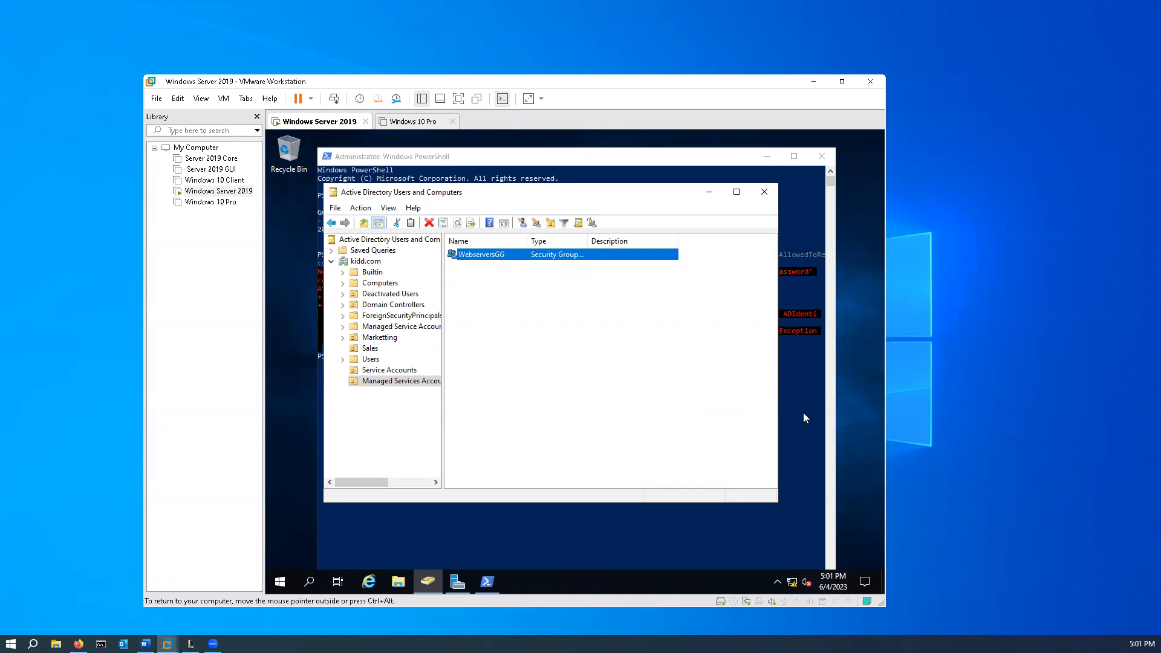
{"action": "left_click", "coordinate": [792, 450]}
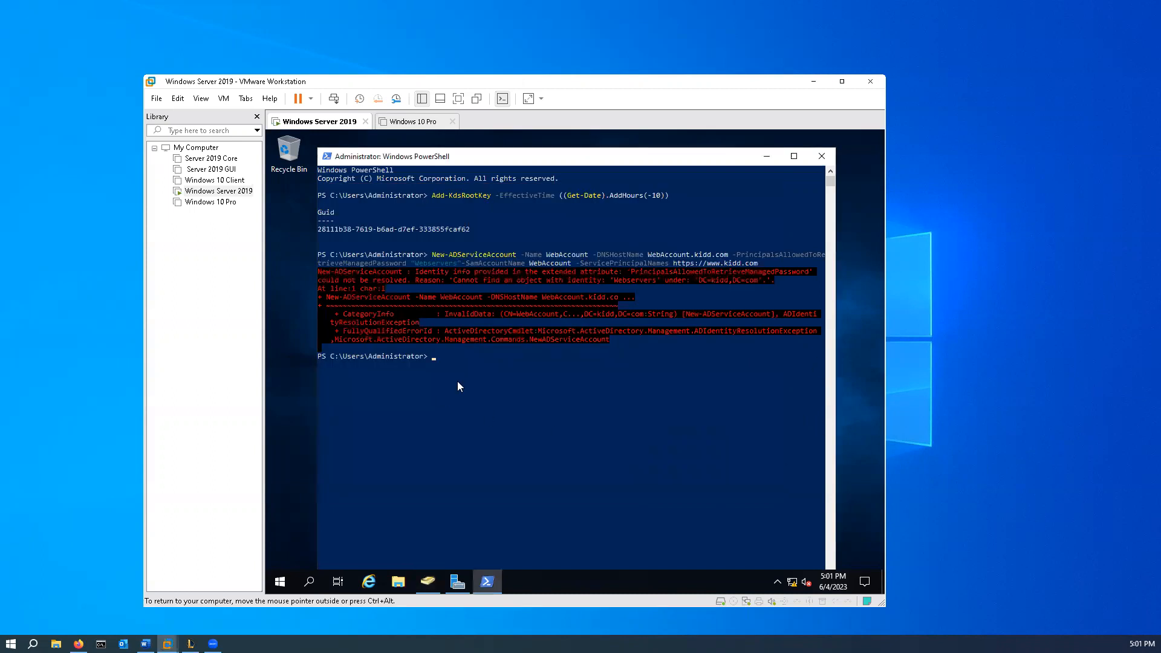
- Recall the New-ADServiceAccount command, change the principal allowed to retrieve the managed password to "WebserversGG", and run it
{"action": "key", "text": "Up"}
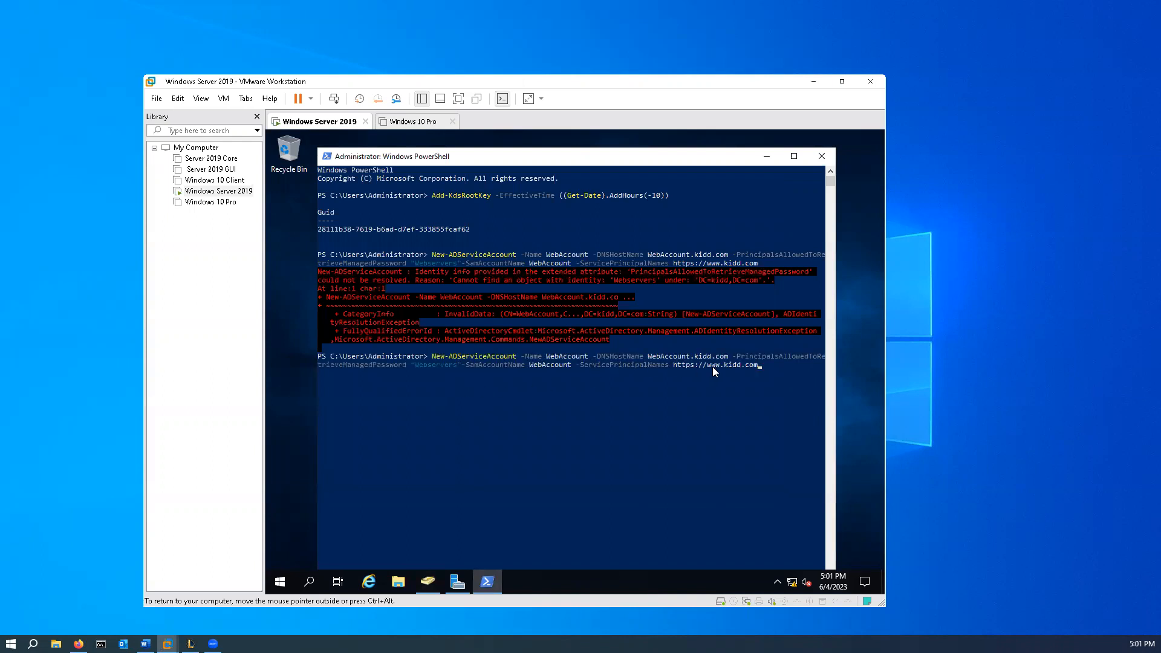
{"action": "left_click", "coordinate": [456, 364]}
{"action": "type", "text": "G"}
{"action": "key", "text": "BackSpace"}
{"action": "key", "text": "Right"}
{"action": "key", "text": "Right"}
{"action": "key", "text": "Right"}
{"action": "key", "text": "Right"}
{"action": "key", "text": "Right"}
{"action": "key", "text": "Right"}
{"action": "key", "text": "Right"}
{"action": "key", "text": "Right"}
{"action": "key", "text": "Right"}
{"action": "key", "text": "Right"}
{"action": "type", "text": "@k"}
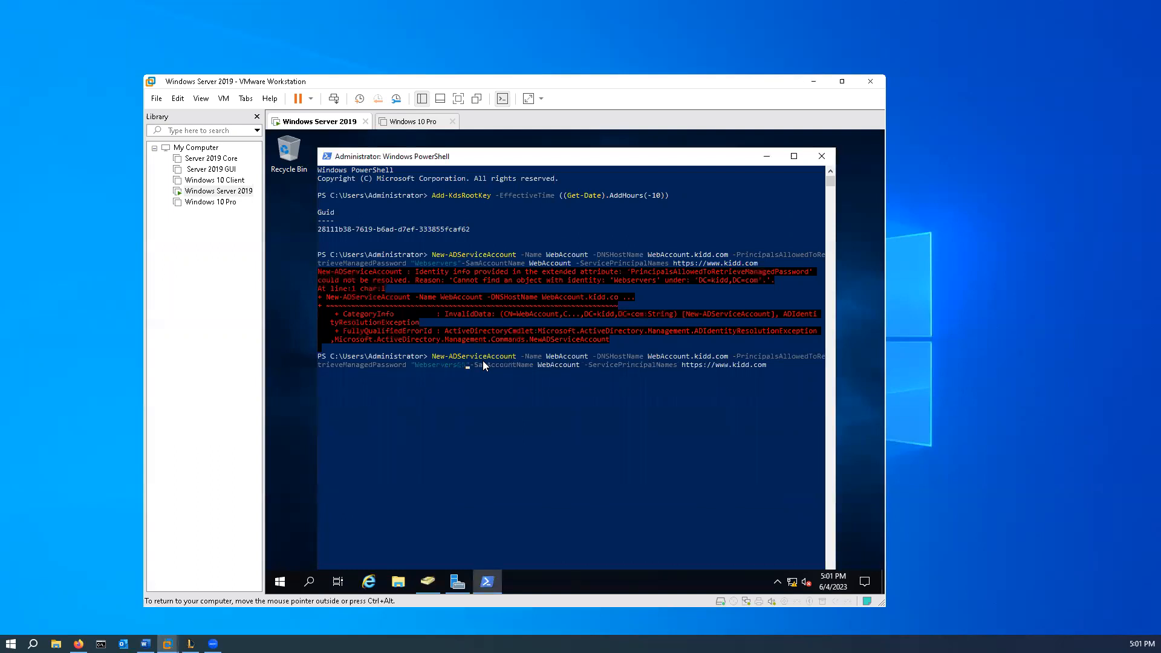
{"action": "left_click", "coordinate": [771, 365]}
{"action": "key", "text": "Return"}
{"action": "left_click", "coordinate": [772, 366]}
{"action": "double_click", "coordinate": [769, 365]}
{"action": "left_click", "coordinate": [769, 365]}
{"action": "key", "text": "Return"}
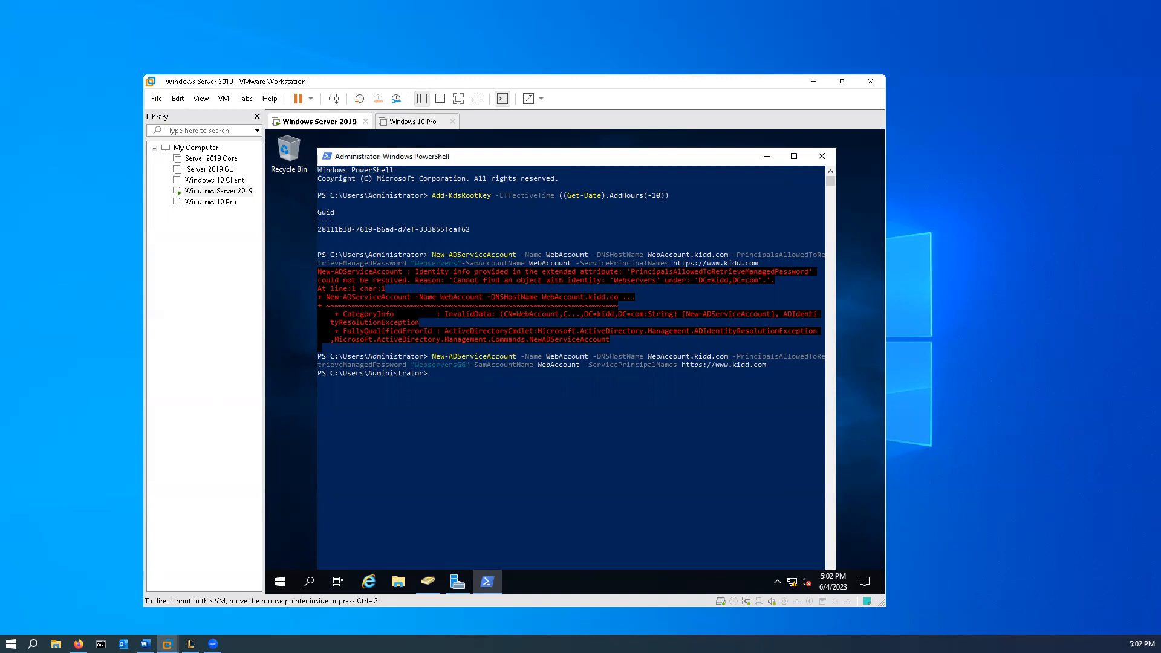
- Switch to Active Directory Users and Computers and look for WebAccount in Service Accounts, Managed Services Accounts and Users
{"action": "left_click", "coordinate": [432, 585]}
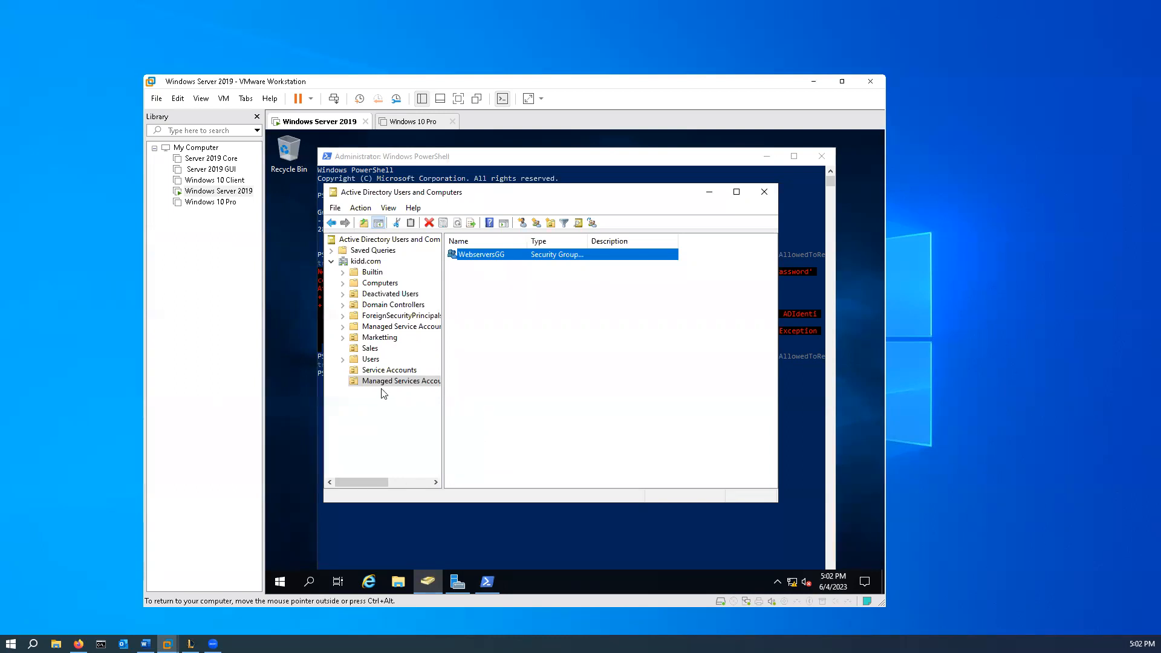
{"action": "left_click", "coordinate": [393, 371]}
{"action": "left_click", "coordinate": [395, 381]}
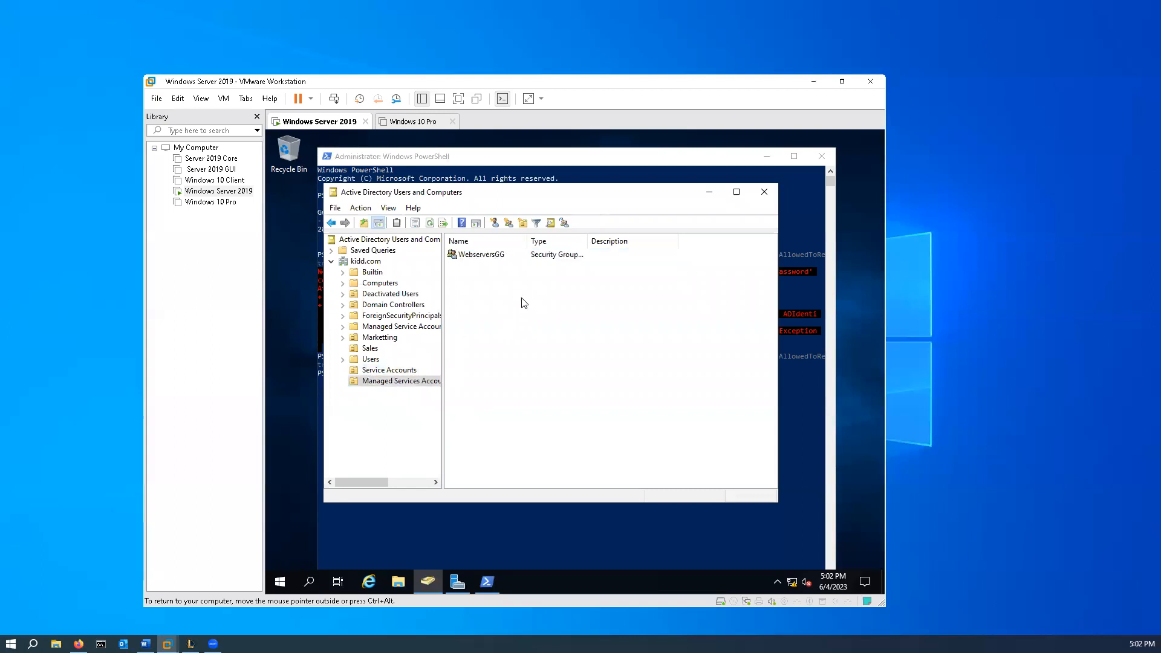
{"action": "left_click", "coordinate": [403, 372]}
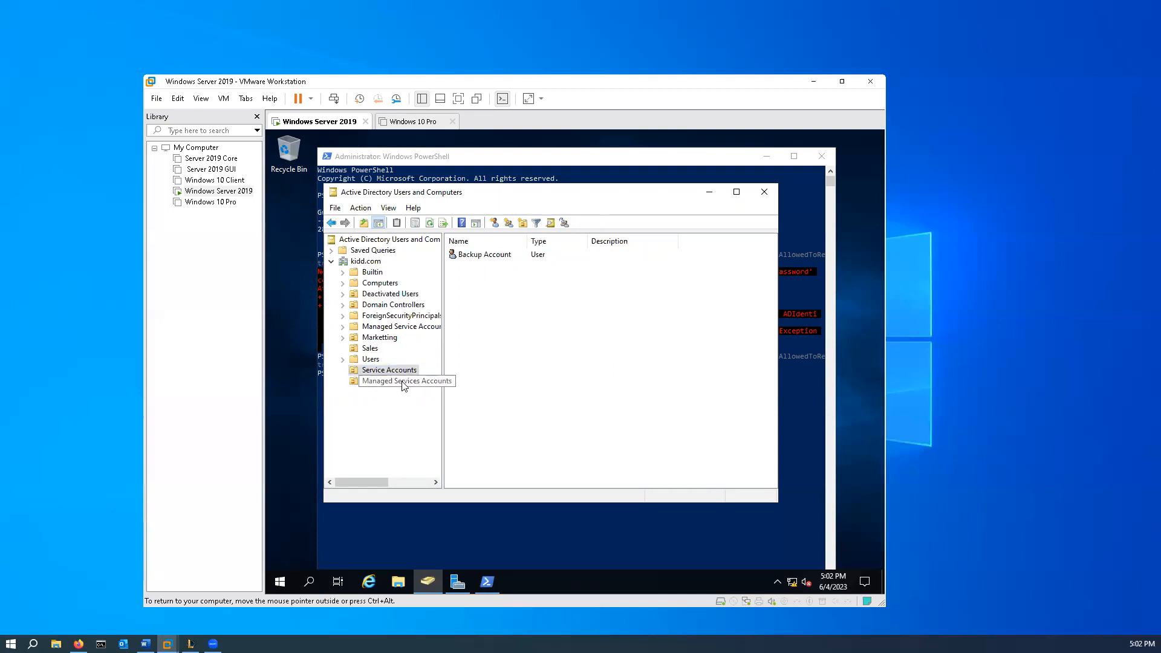
{"action": "left_click", "coordinate": [403, 386]}
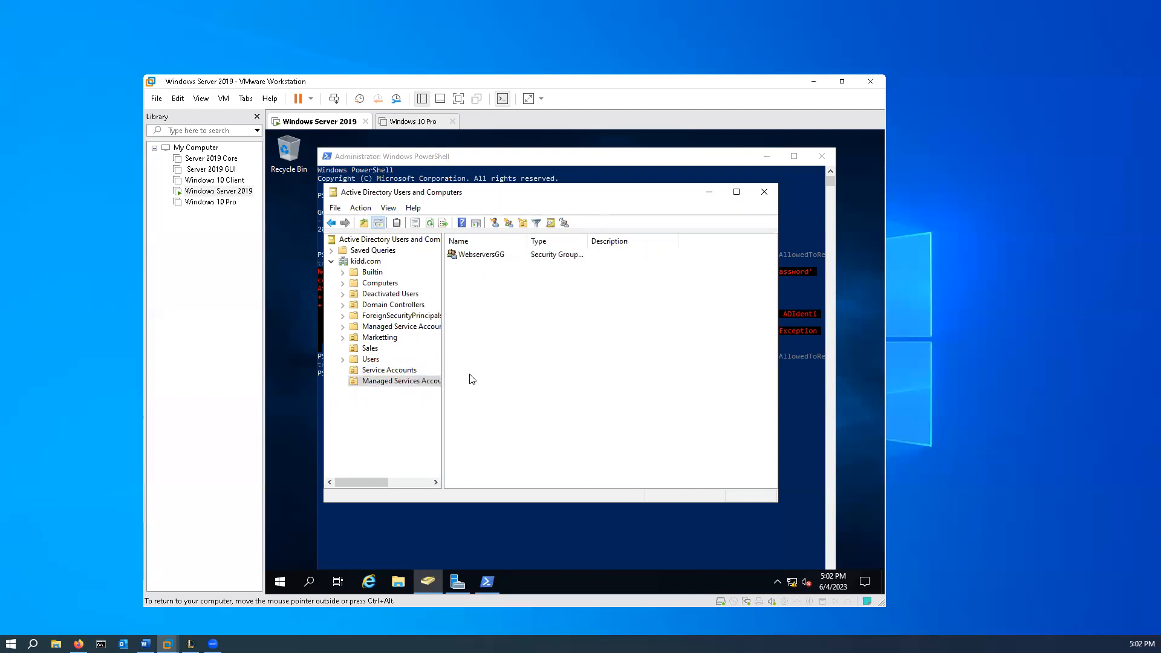
{"action": "left_click", "coordinate": [372, 360]}
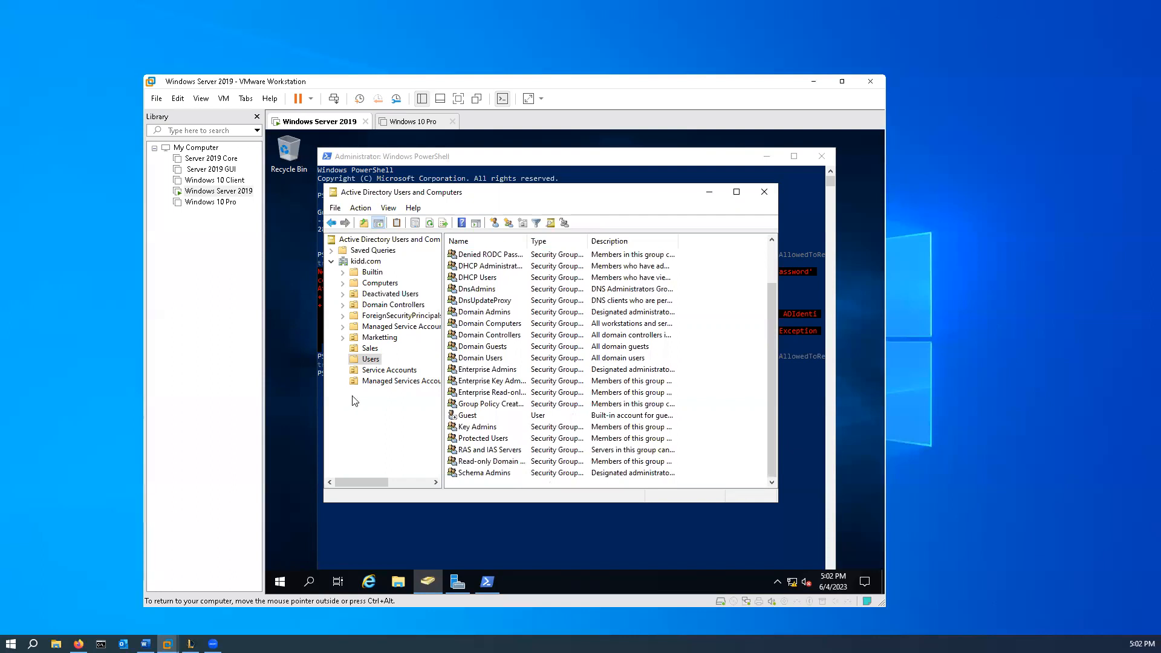
{"action": "left_click", "coordinate": [381, 381]}
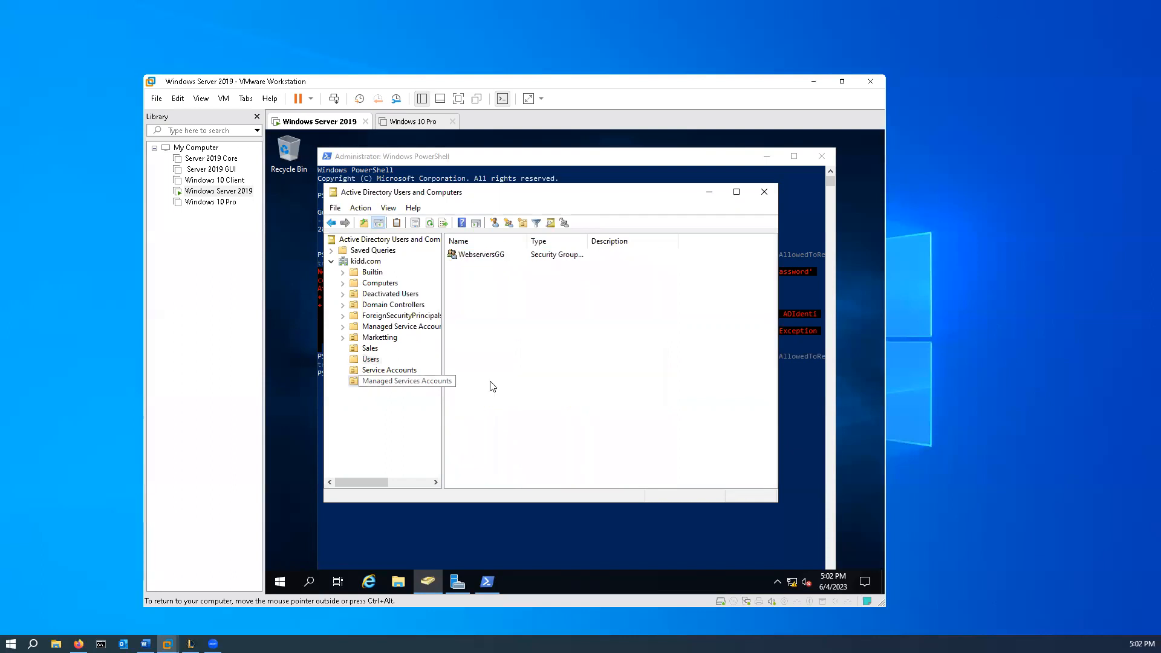
- Examine the Managed Service Accounts container with Advanced Features turned on, and turn Advanced Features off again
{"action": "left_click", "coordinate": [392, 207]}
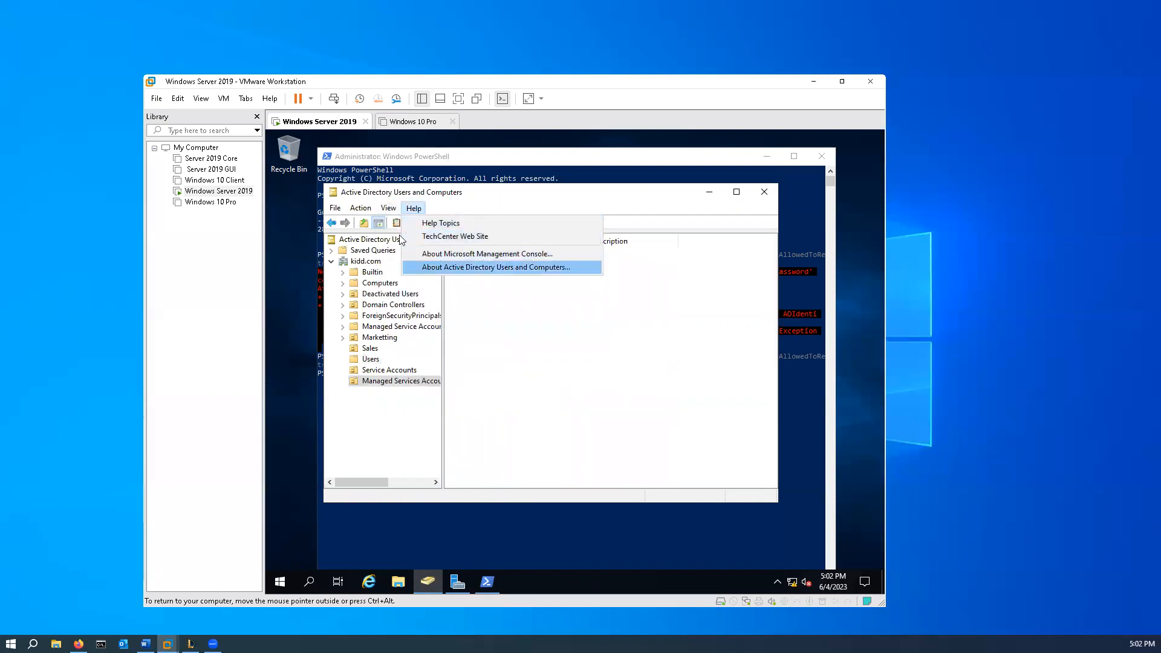
{"action": "left_click", "coordinate": [420, 310]}
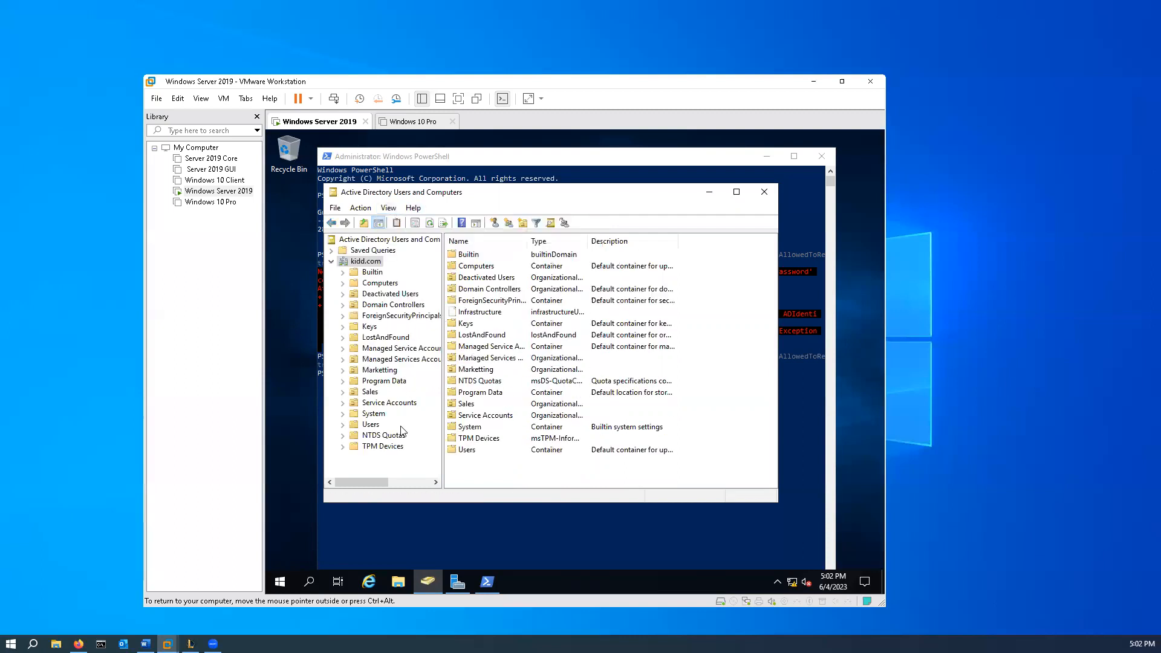
{"action": "left_click", "coordinate": [400, 350]}
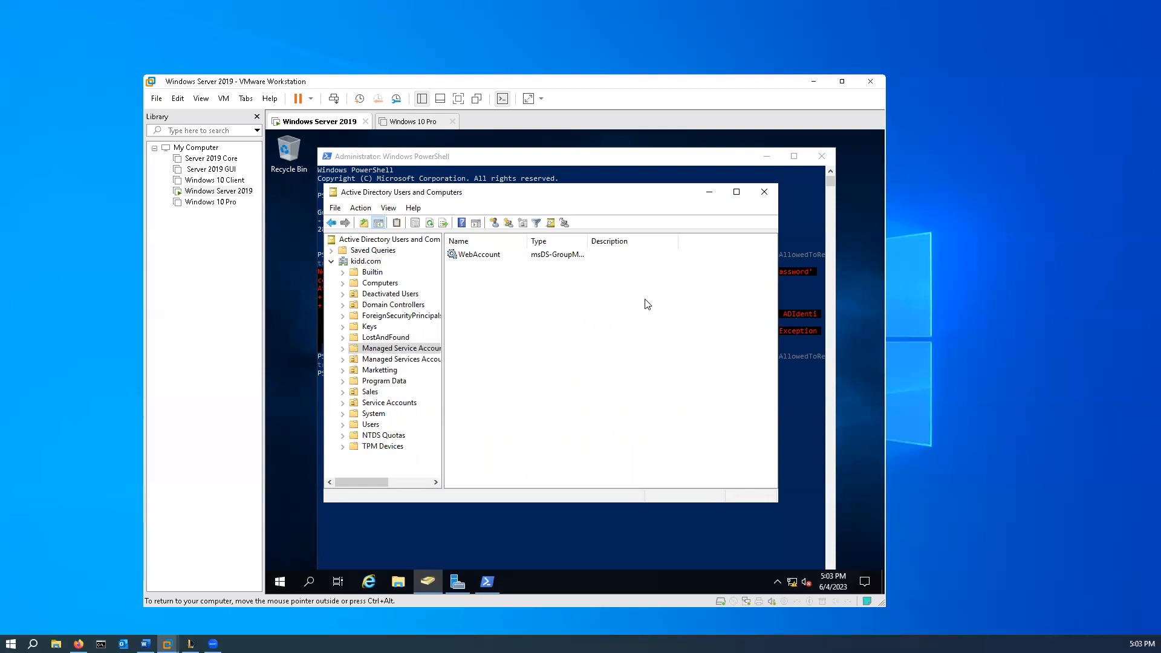
{"action": "left_click", "coordinate": [388, 208]}
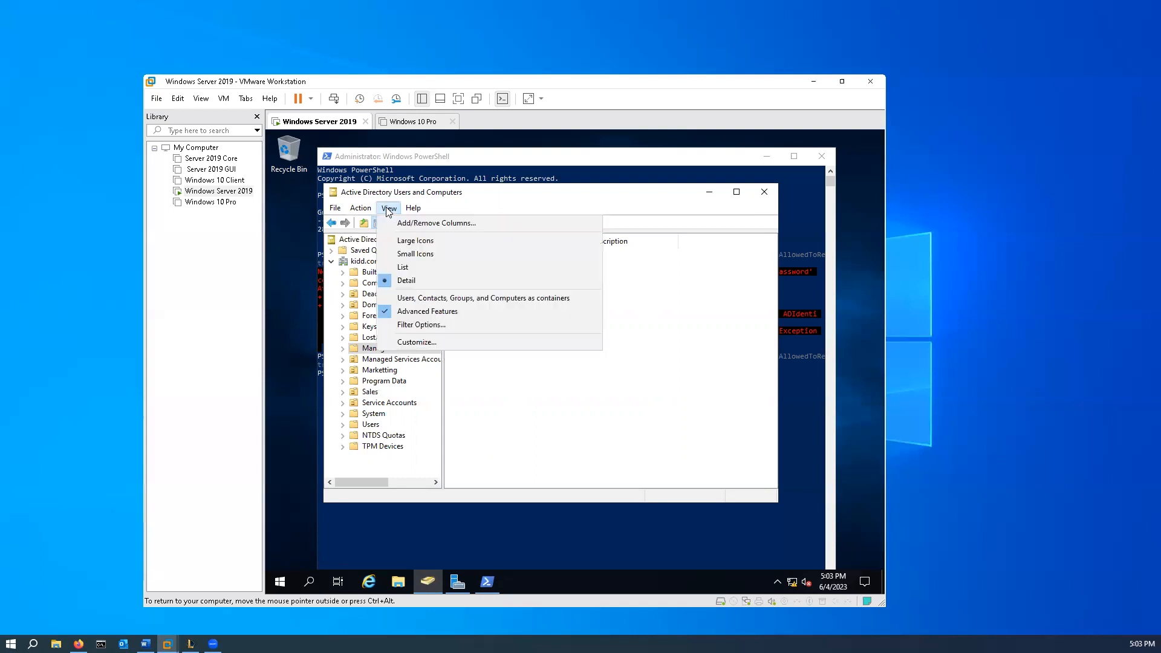
{"action": "left_click", "coordinate": [426, 313]}
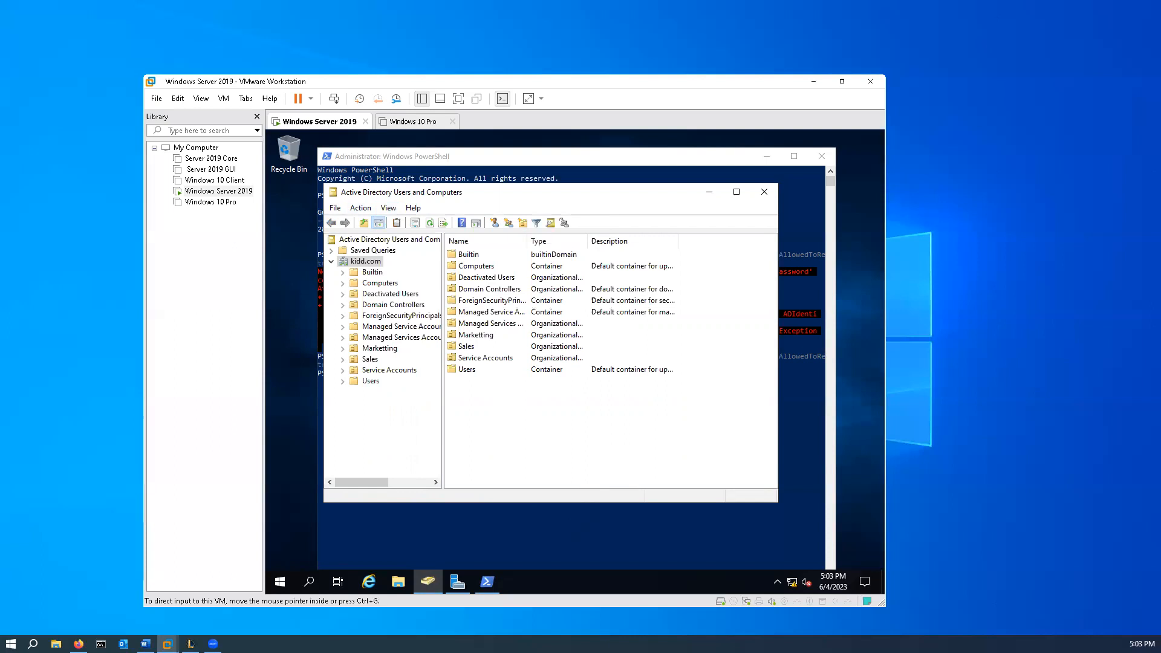
- Start adding a member to the WebserversGG group in Managed Services Accounts and include Computers in the searchable object types
{"action": "left_click", "coordinate": [399, 371]}
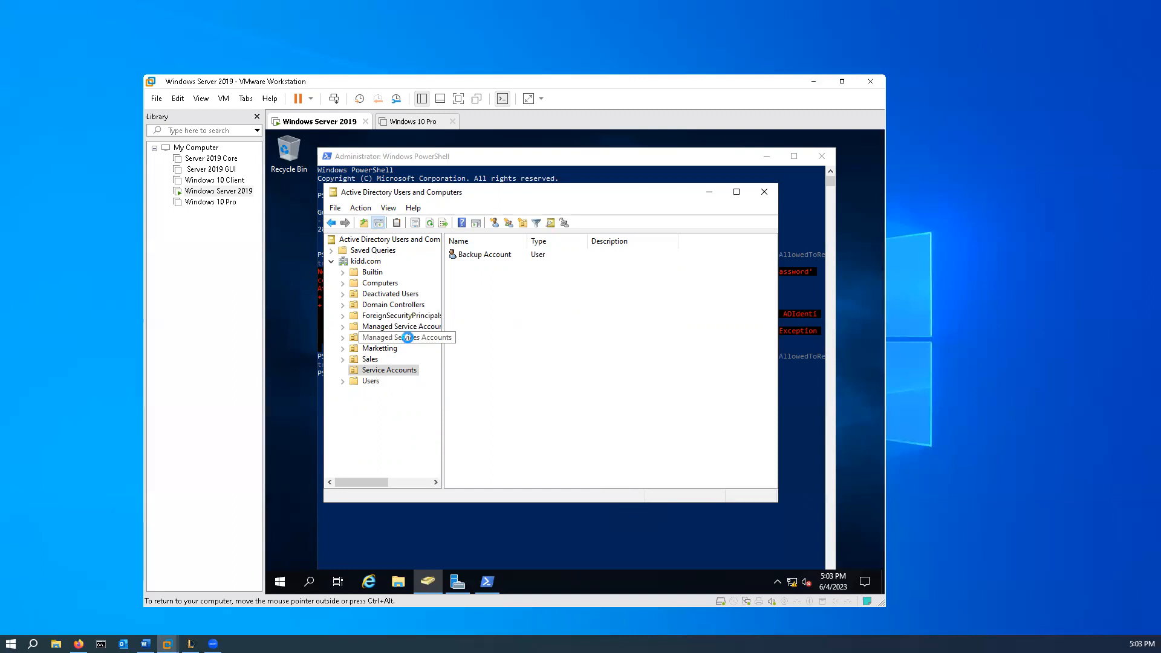
{"action": "left_click", "coordinate": [409, 341]}
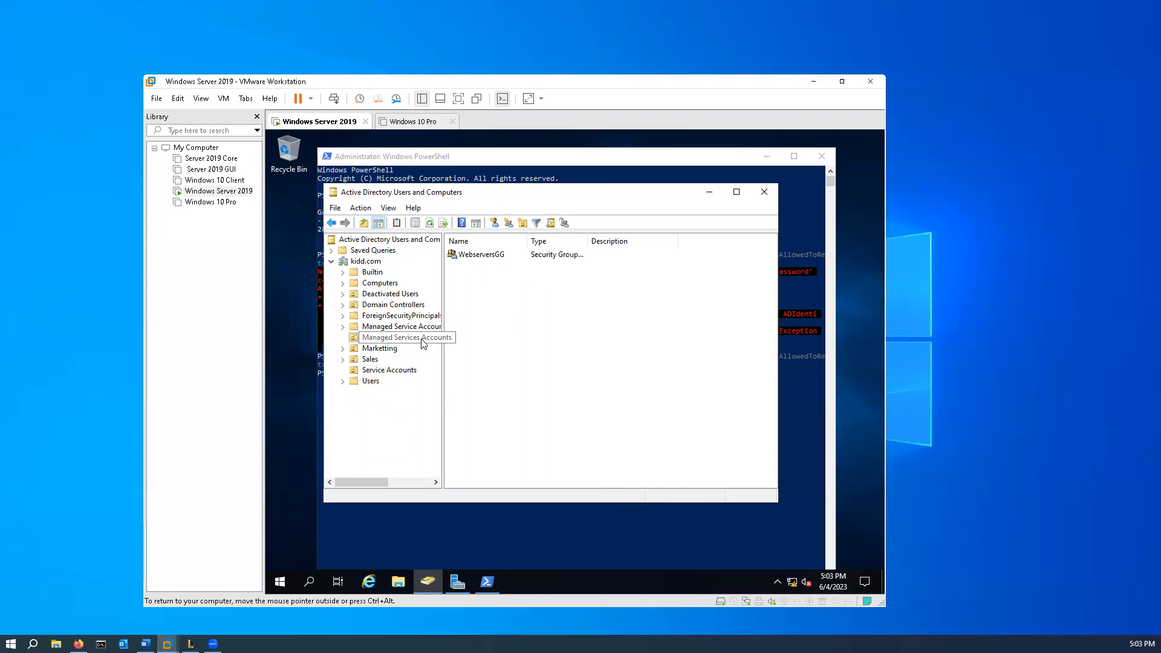
{"action": "right_click", "coordinate": [469, 257]}
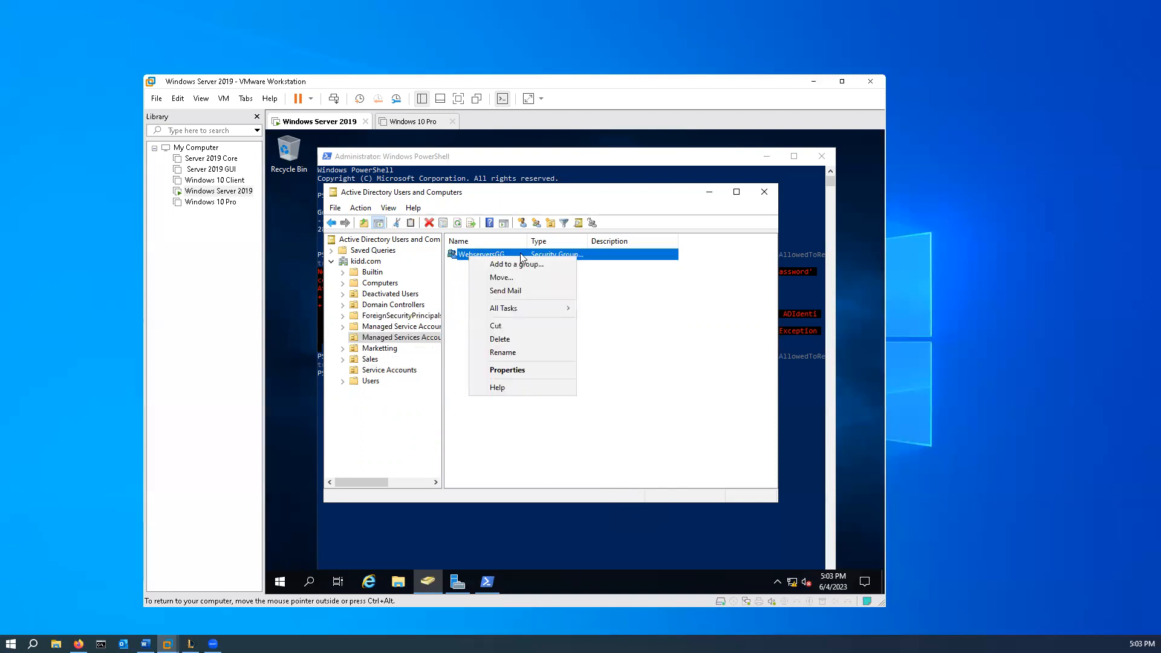
{"action": "left_click", "coordinate": [529, 369]}
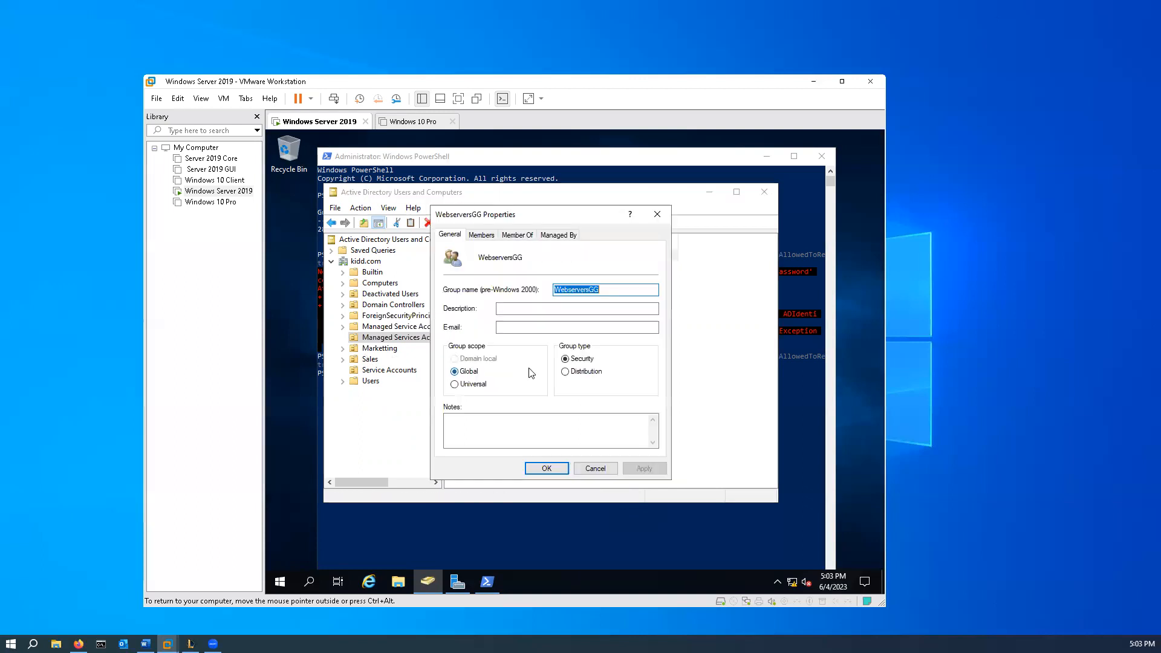
{"action": "left_click", "coordinate": [484, 236]}
{"action": "left_click", "coordinate": [471, 435]}
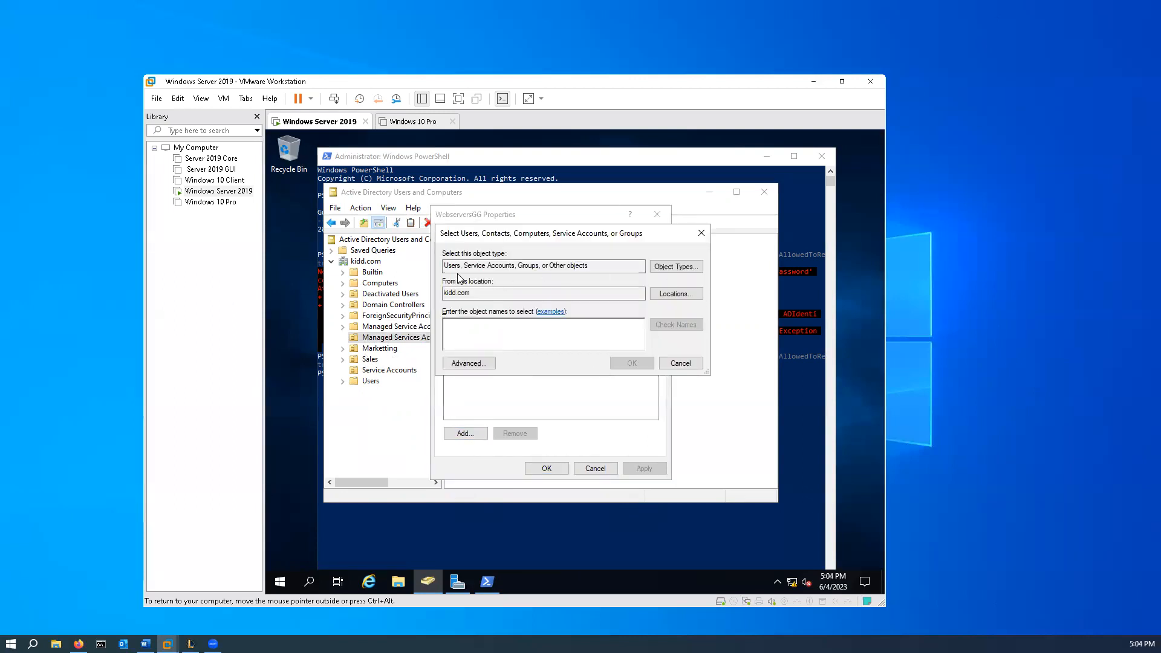
{"action": "left_click", "coordinate": [584, 272]}
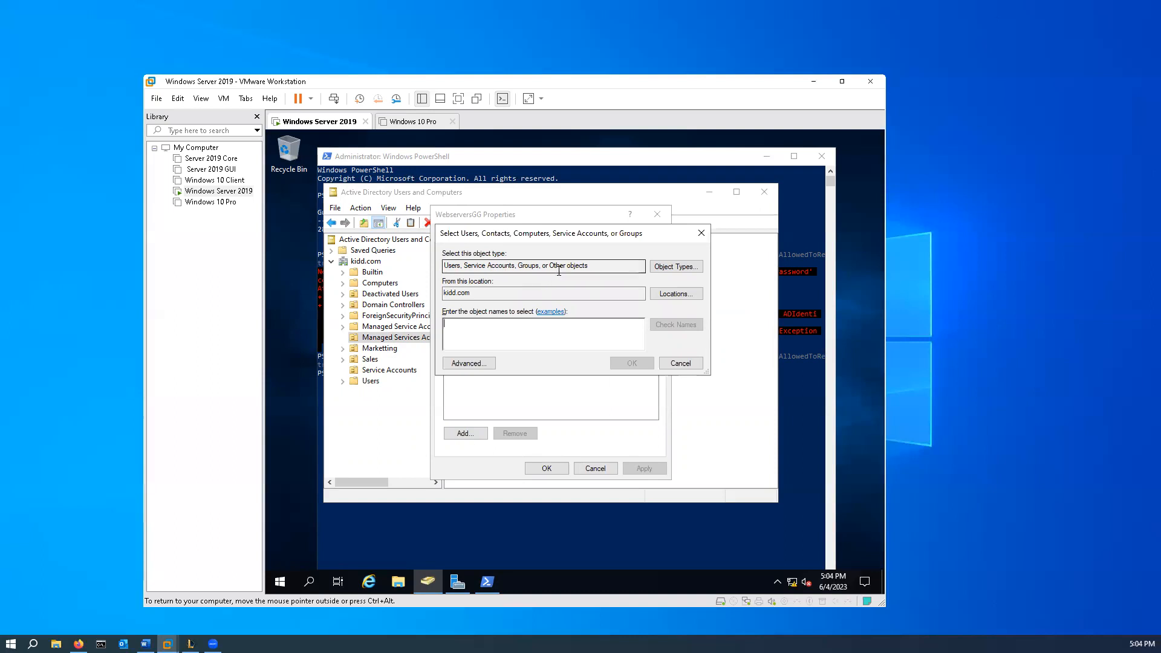
{"action": "left_click", "coordinate": [681, 269]}
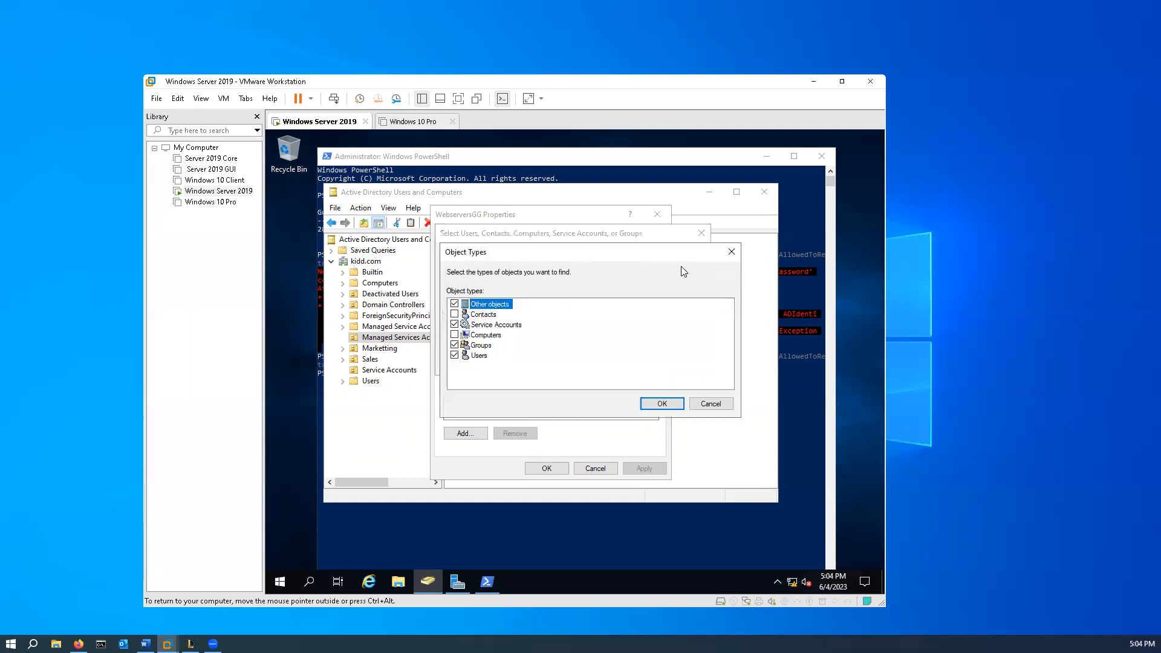
{"action": "left_click", "coordinate": [455, 335]}
{"action": "left_click", "coordinate": [667, 407]}
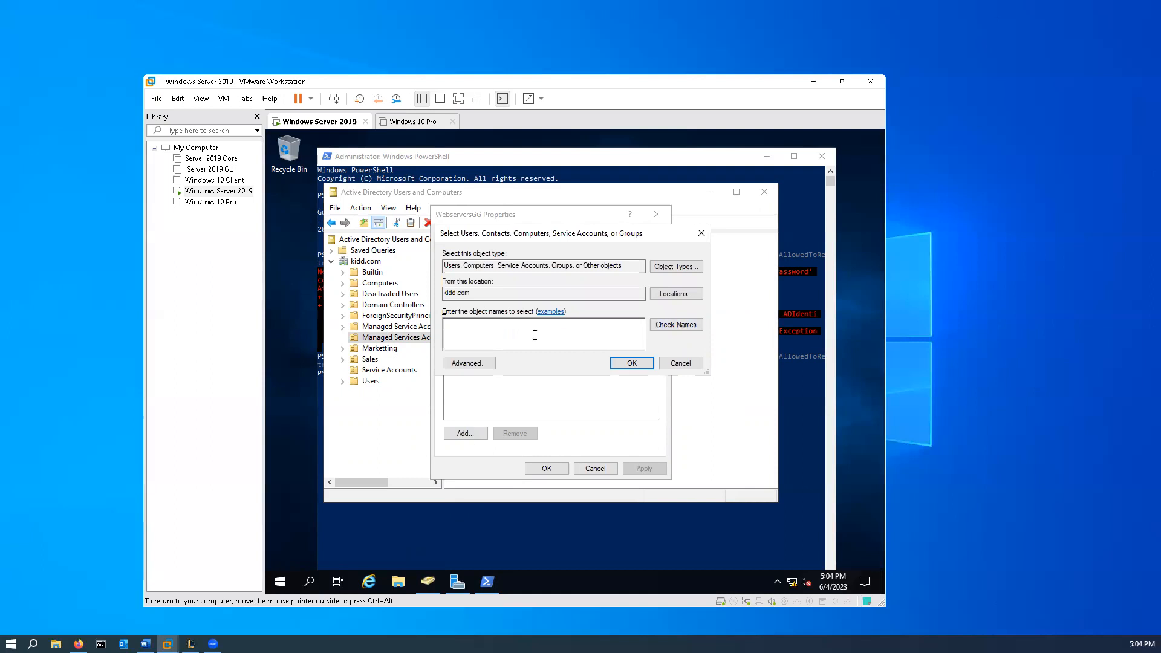
- Add the computer server2019 as a member of WebserversGG, apply the change and close the group's properties
{"action": "type", "text": "server2019"}
{"action": "left_click", "coordinate": [684, 322]}
{"action": "left_click", "coordinate": [632, 363]}
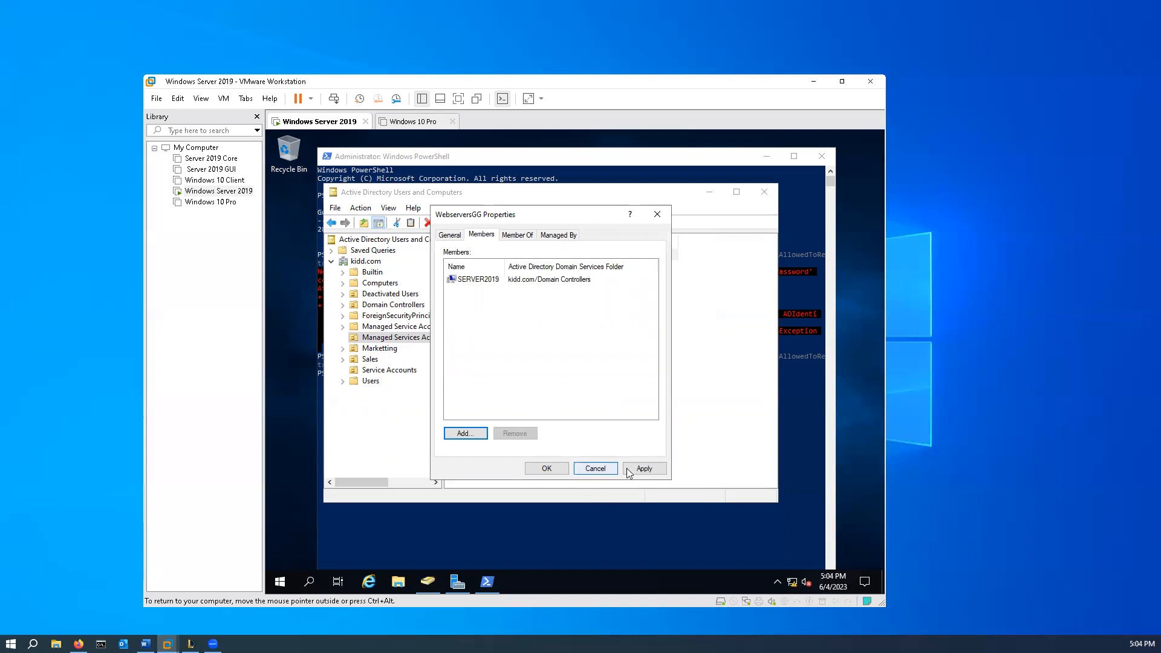
{"action": "left_click", "coordinate": [644, 468]}
{"action": "left_click", "coordinate": [544, 469]}
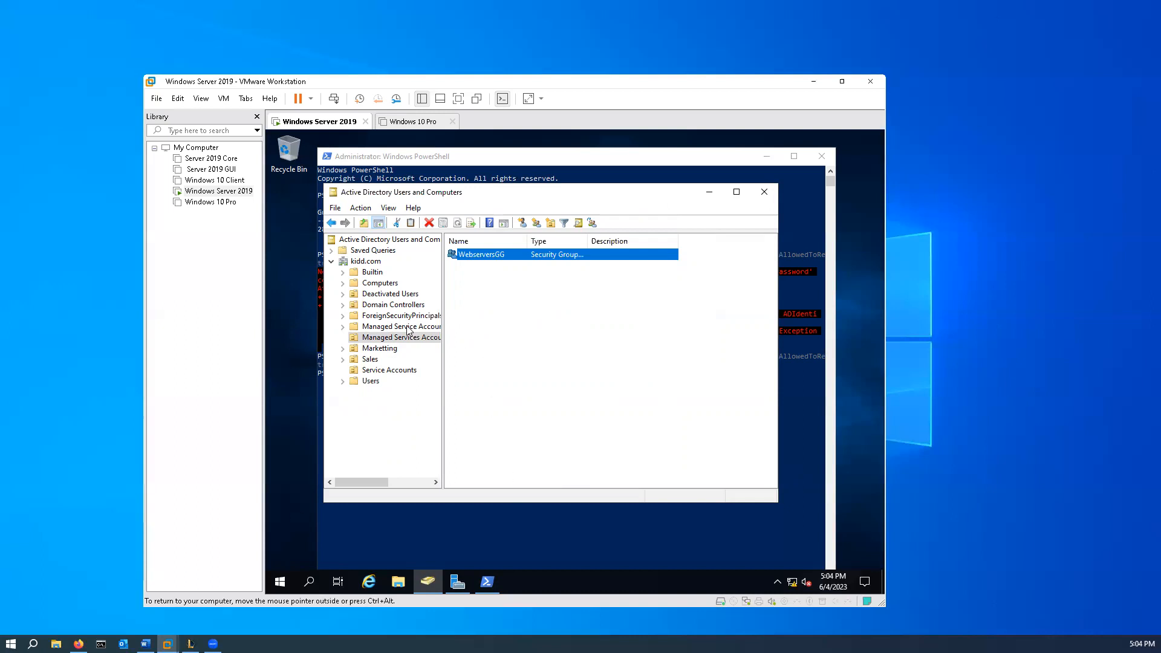
- Open Command Prompt, run gpupdate /force to refresh the policies, and close the window
{"action": "left_click", "coordinate": [309, 581]}
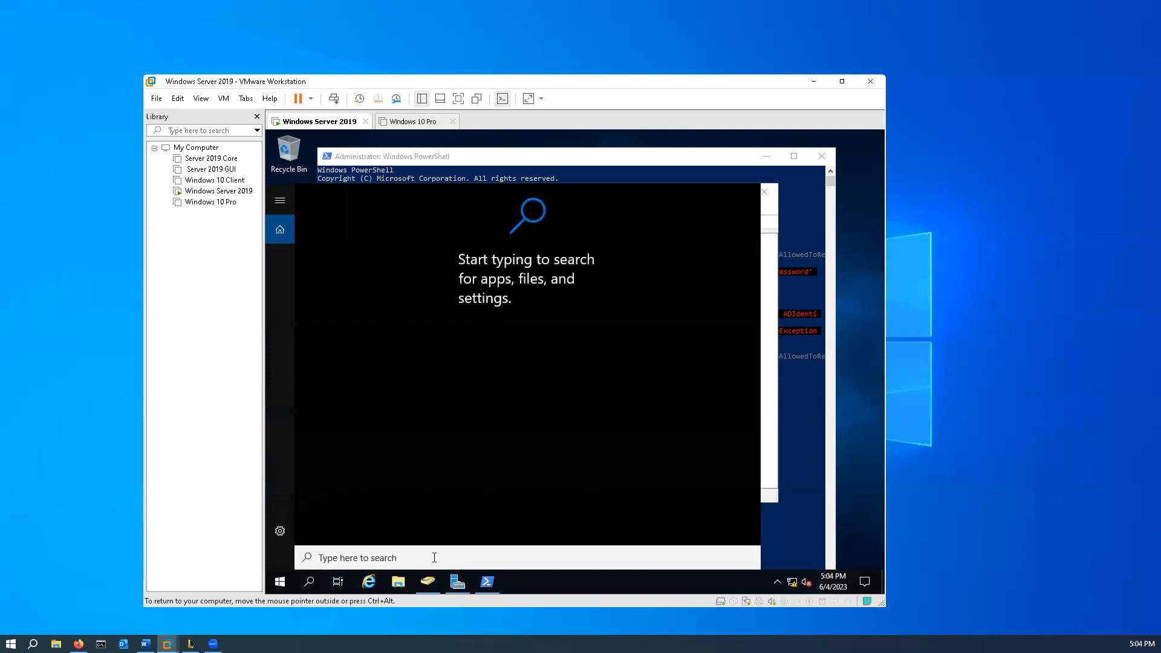
{"action": "type", "text": "c"}
{"action": "key", "text": "Return"}
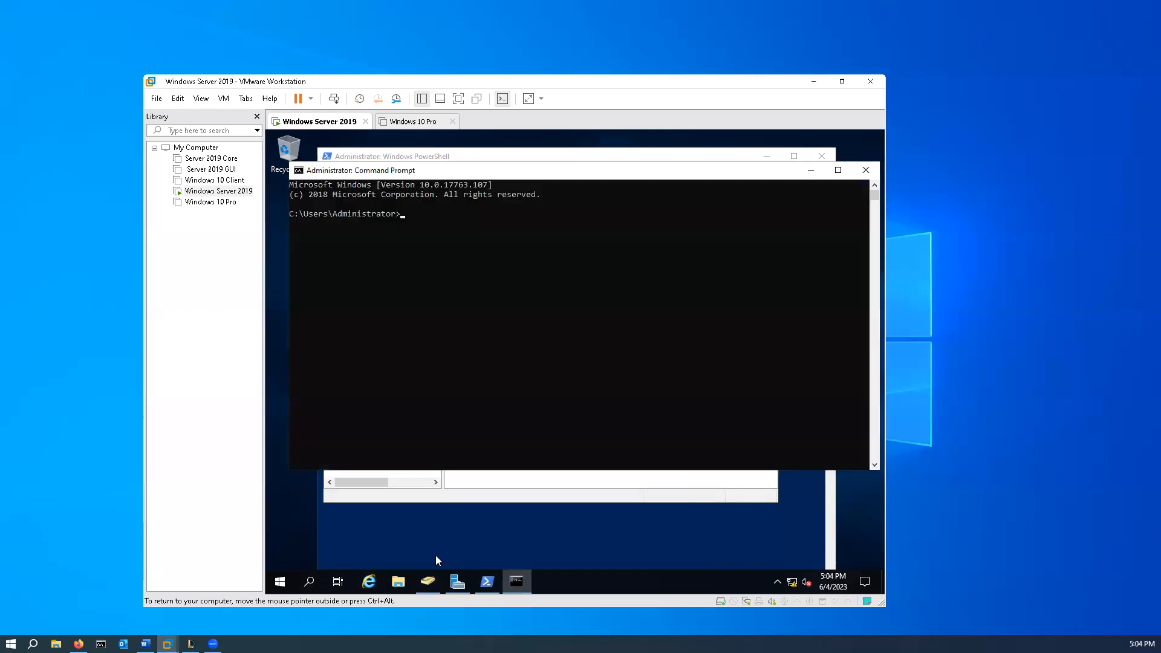
{"action": "type", "text": "p"}
{"action": "key", "text": "BackSpace"}
{"action": "type", "text": "gpupdate /force"}
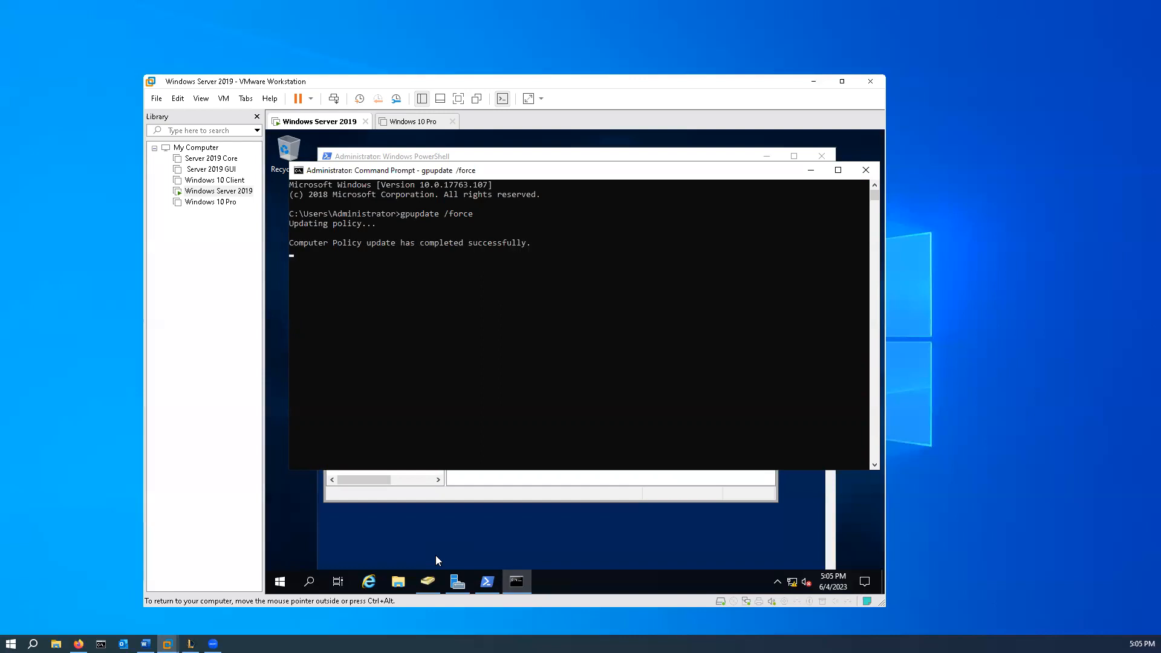
{"action": "left_click", "coordinate": [871, 172]}
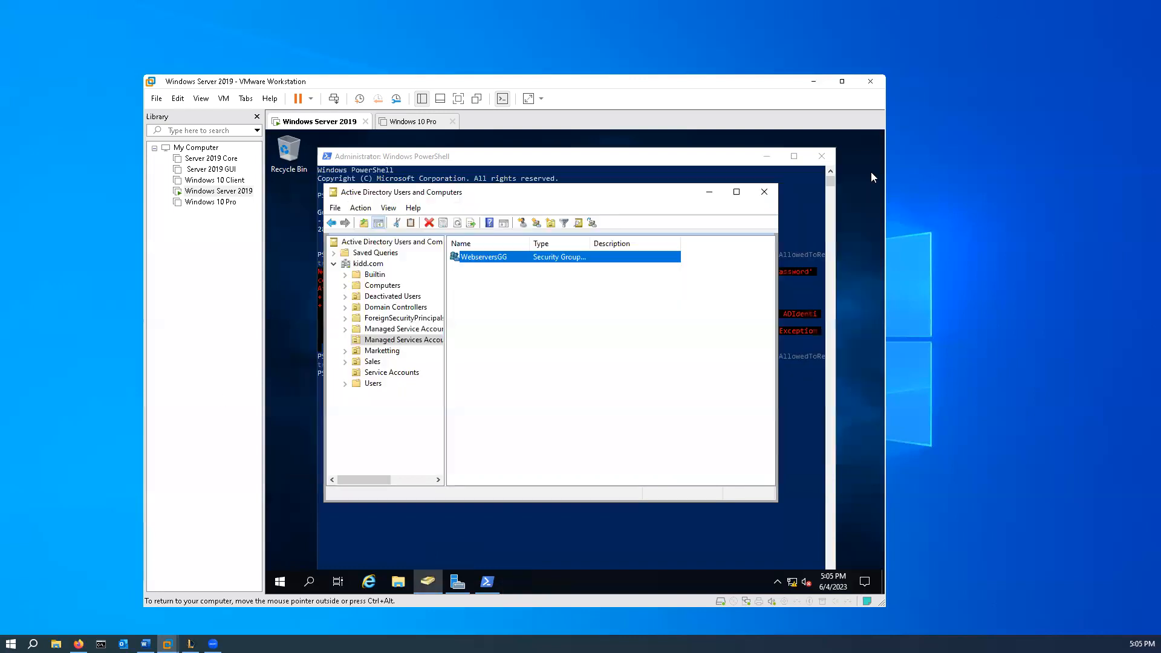
- Restart the Windows Server 2019 machine and confirm the restart
{"action": "left_click", "coordinate": [281, 584]}
{"action": "left_click", "coordinate": [282, 556]}
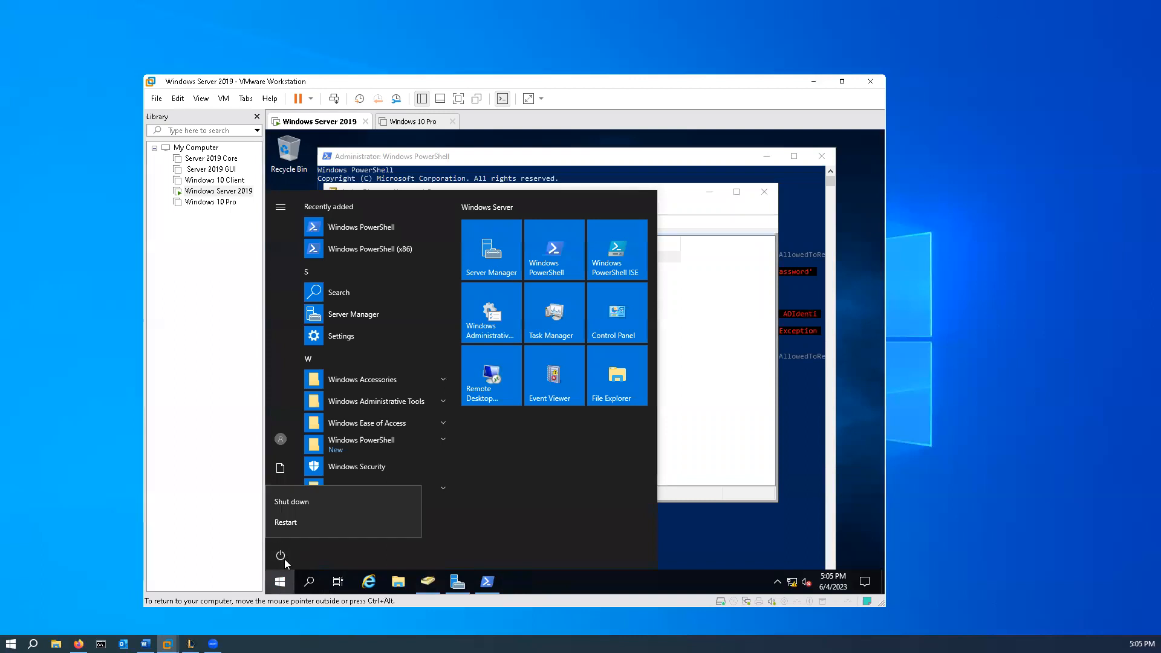
{"action": "left_click", "coordinate": [309, 525]}
{"action": "left_click", "coordinate": [453, 517]}
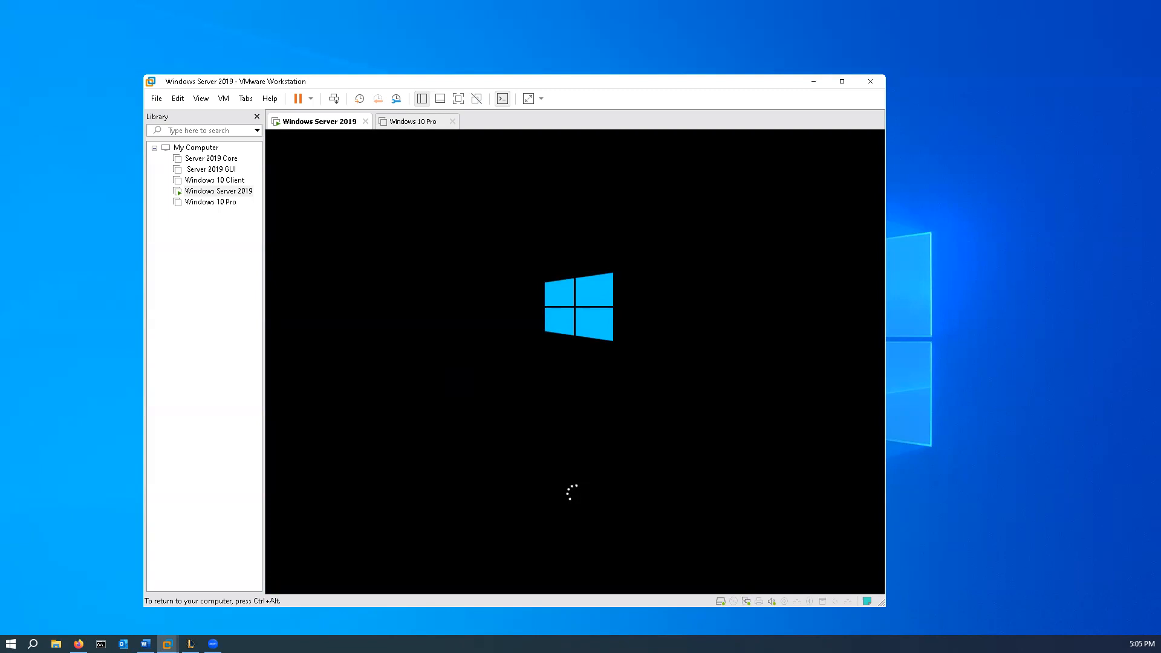
- Unlock the restarted Windows Server 2019 machine and sign in as Administrator with the account password
{"action": "key", "text": "ctrl+alt"}
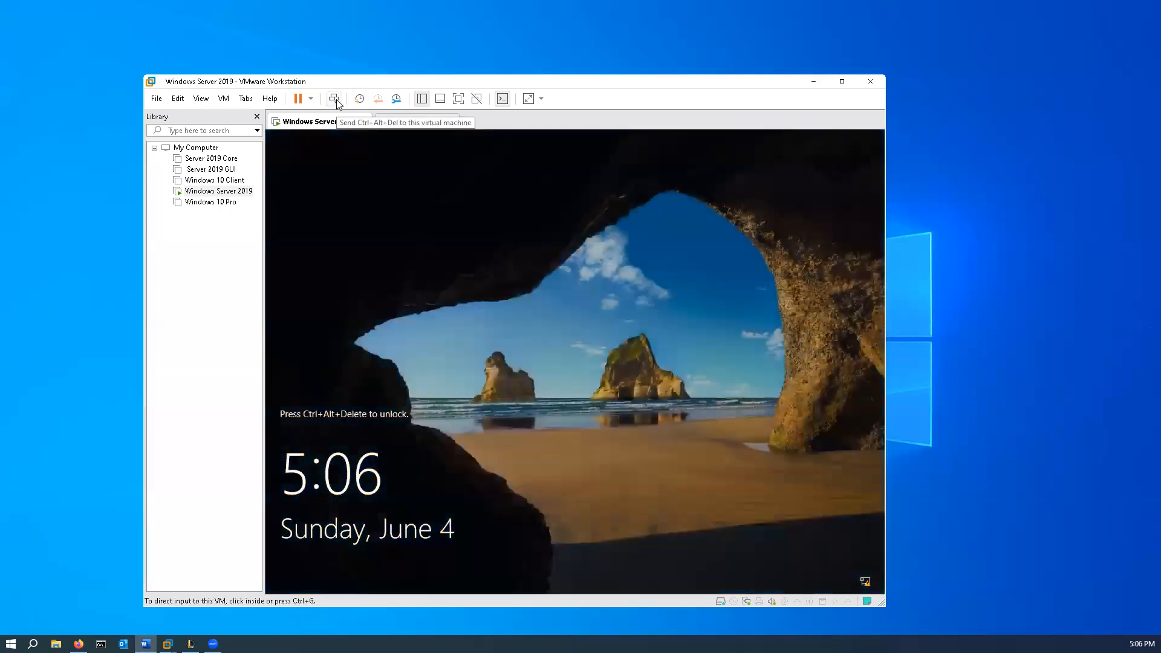
{"action": "left_click", "coordinate": [337, 104]}
{"action": "left_click", "coordinate": [608, 410]}
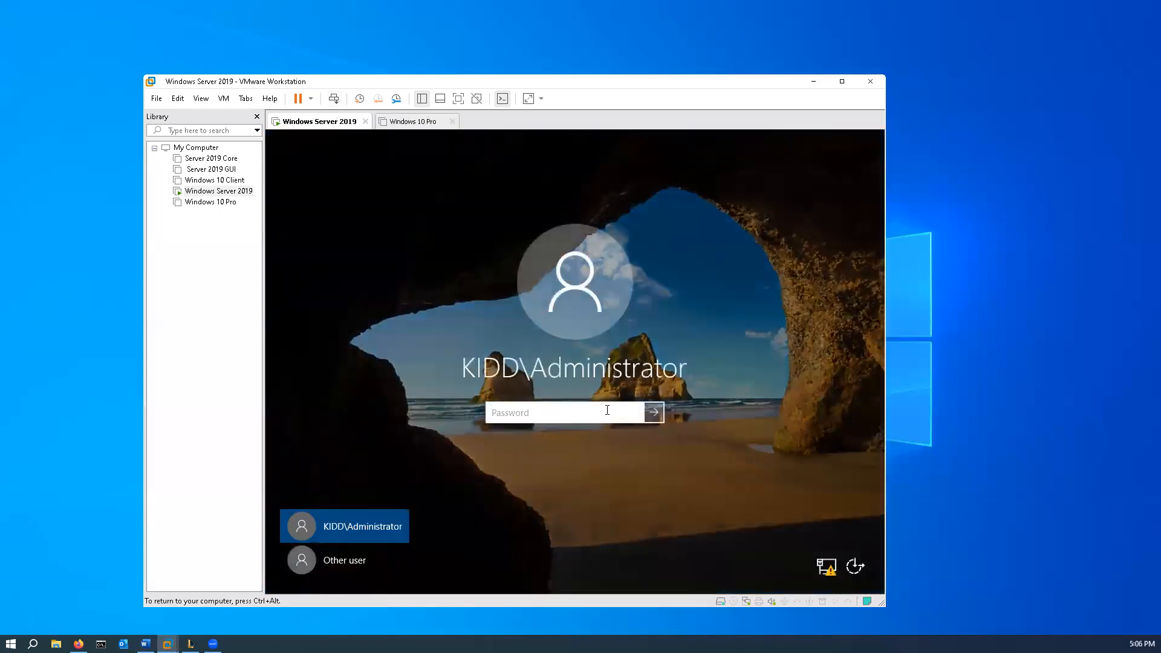
{"action": "type", "text": "•••••••••••"}
{"action": "key", "text": "Return"}
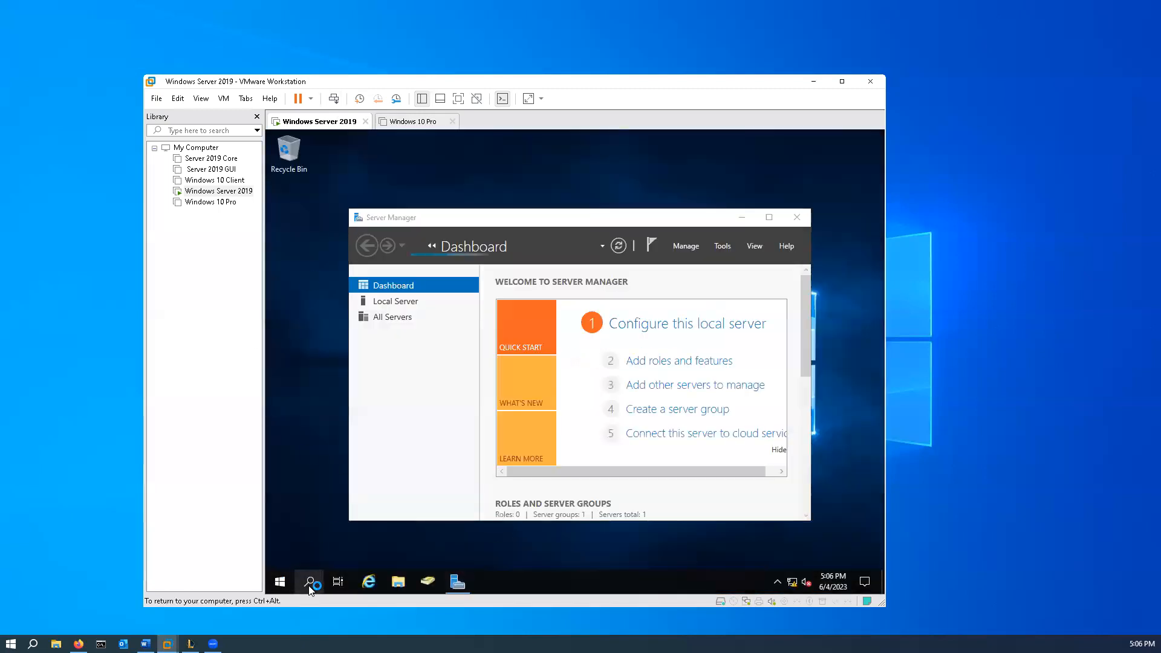
- Find Windows PowerShell on the server and run it as administrator
{"action": "left_click", "coordinate": [310, 583]}
{"action": "type", "text": "po"}
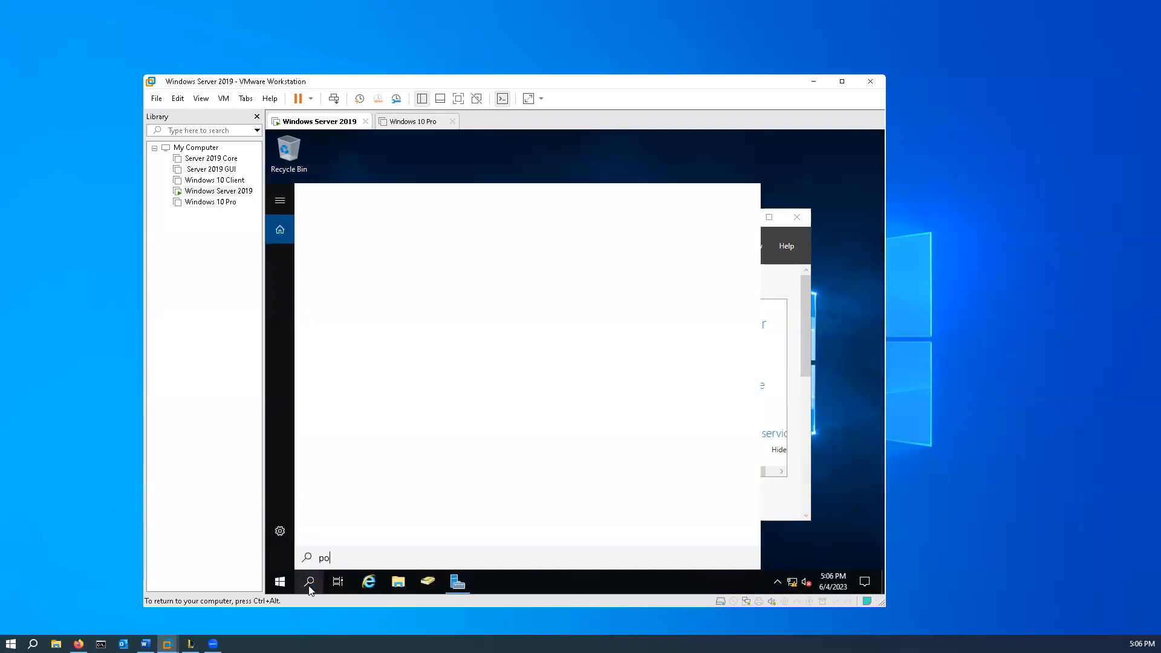
{"action": "right_click", "coordinate": [365, 257]}
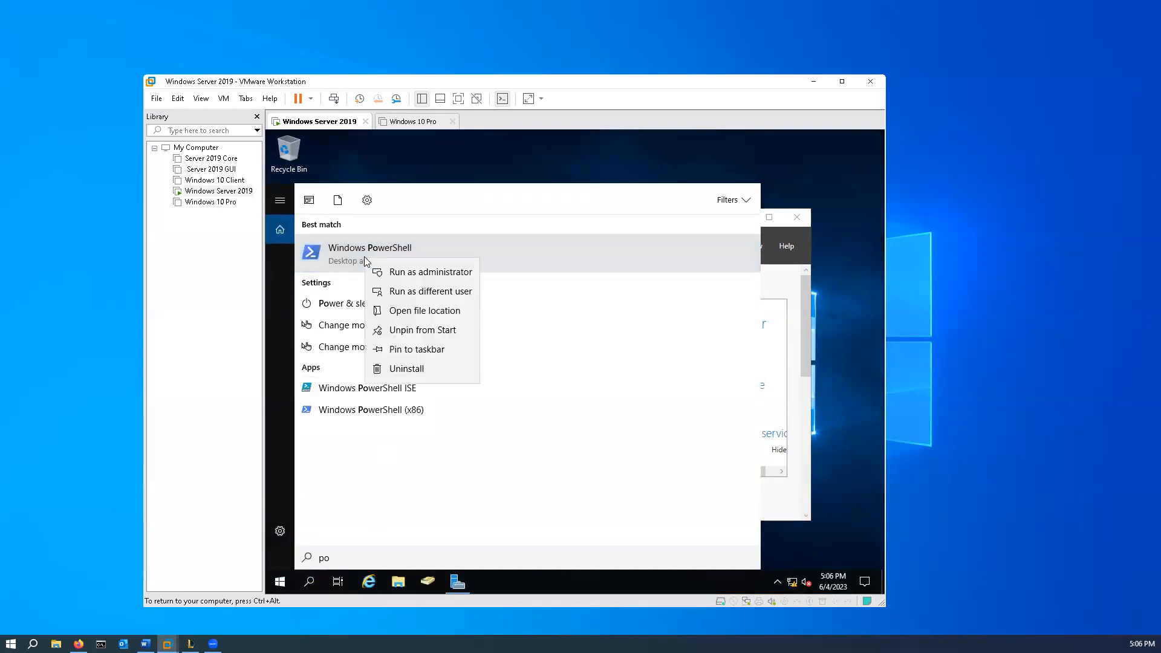
{"action": "left_click", "coordinate": [444, 273]}
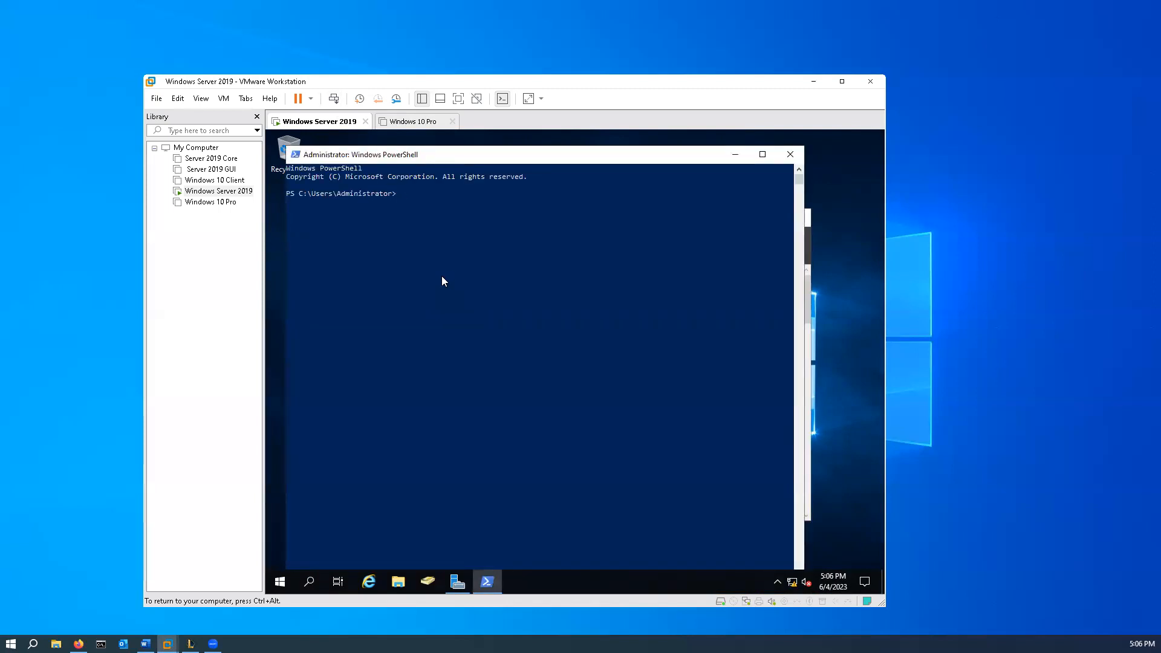
- Run Install-ADServiceAccount WebAccount to install the managed service account on the server
{"action": "type", "text": "Install-ADServiceAccount"}
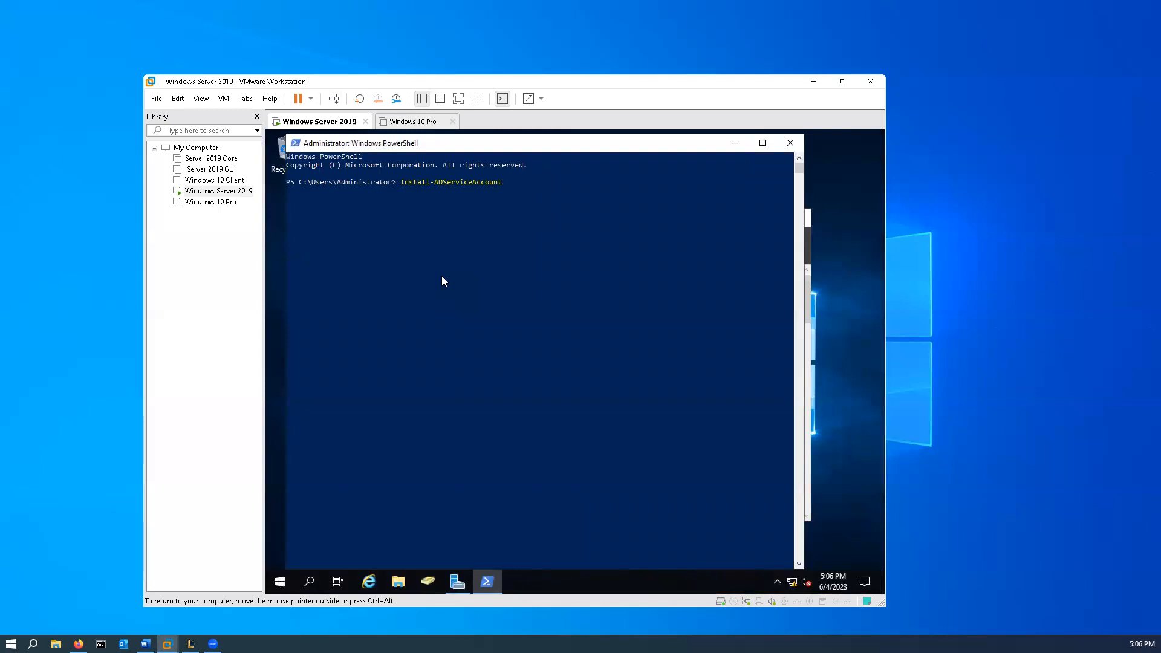
{"action": "type", "text": "WebAccount"}
{"action": "key", "text": "Return"}
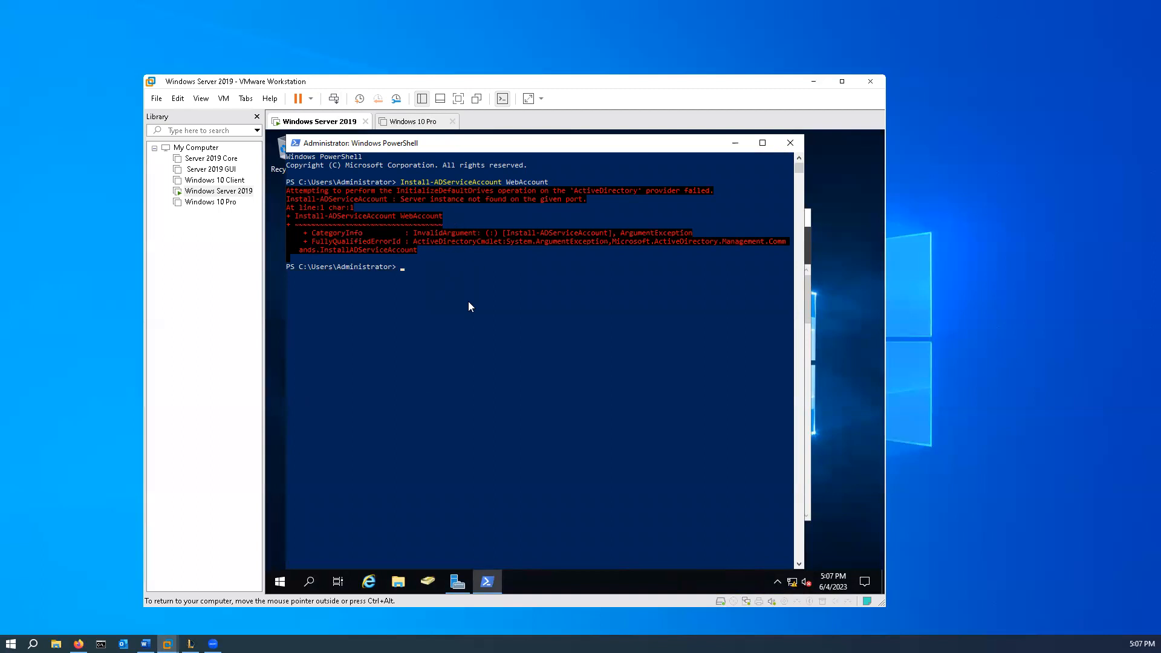
- Try the installation again with the cmdlet spelled Install-ADServicesAccount for WebAccount
{"action": "key", "text": "Up"}
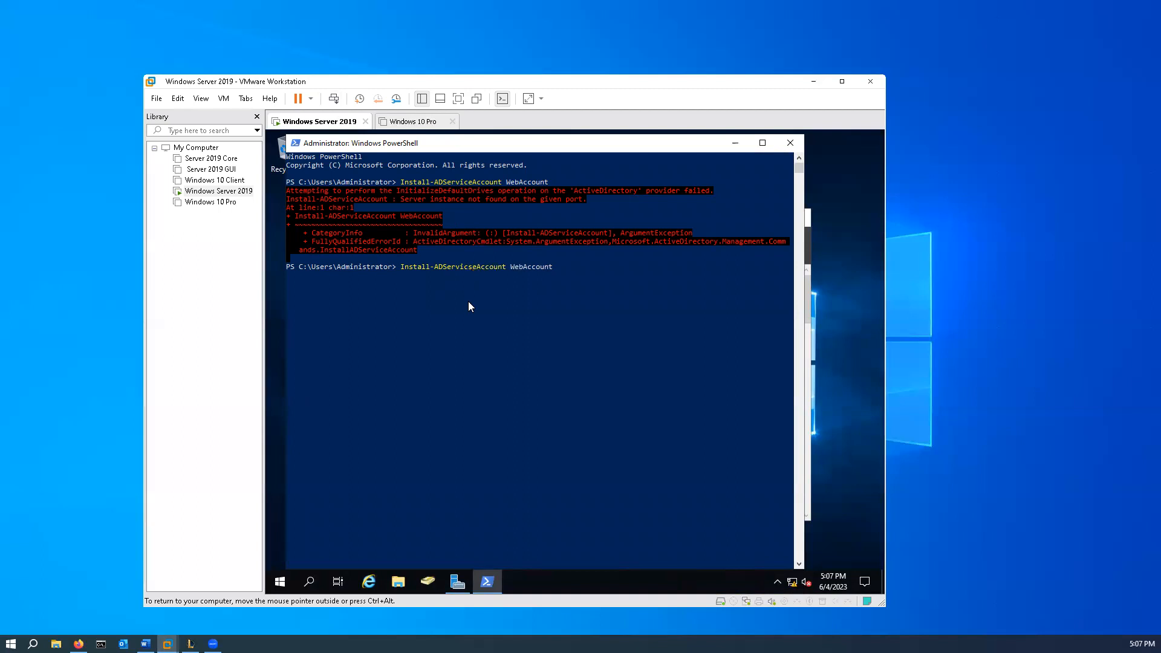
{"action": "type", "text": "s"}
{"action": "key", "text": "Return"}
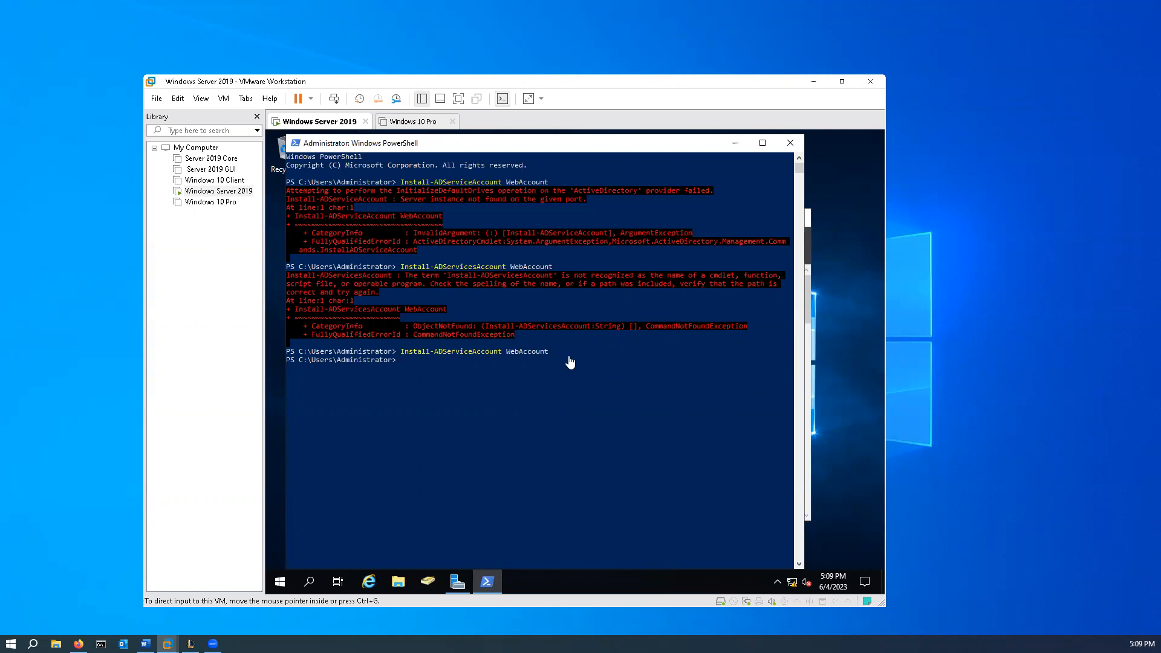
- Check the installed managed service account by running test-adserviceaccount webaccount
{"action": "left_click", "coordinate": [504, 379]}
{"action": "type", "text": "test-ads"}
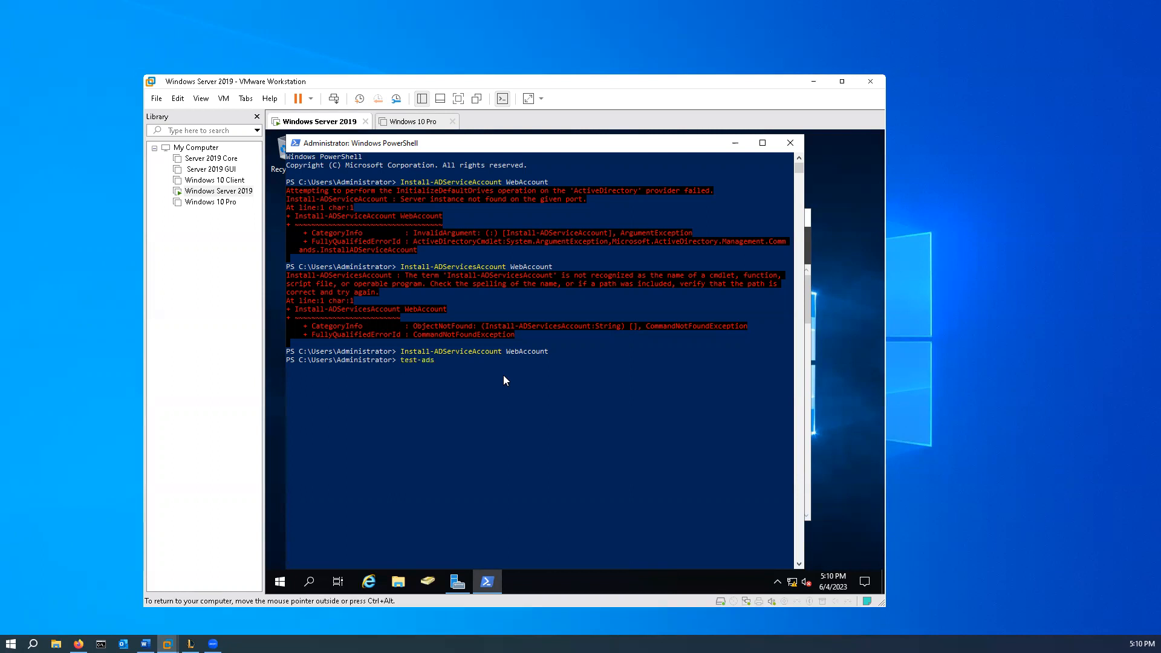
{"action": "type", "text": "ervic"}
{"action": "key", "text": "BackSpace"}
{"action": "type", "text": "ice"}
{"action": "type", "text": "account webaccount"}
{"action": "key", "text": "Return"}
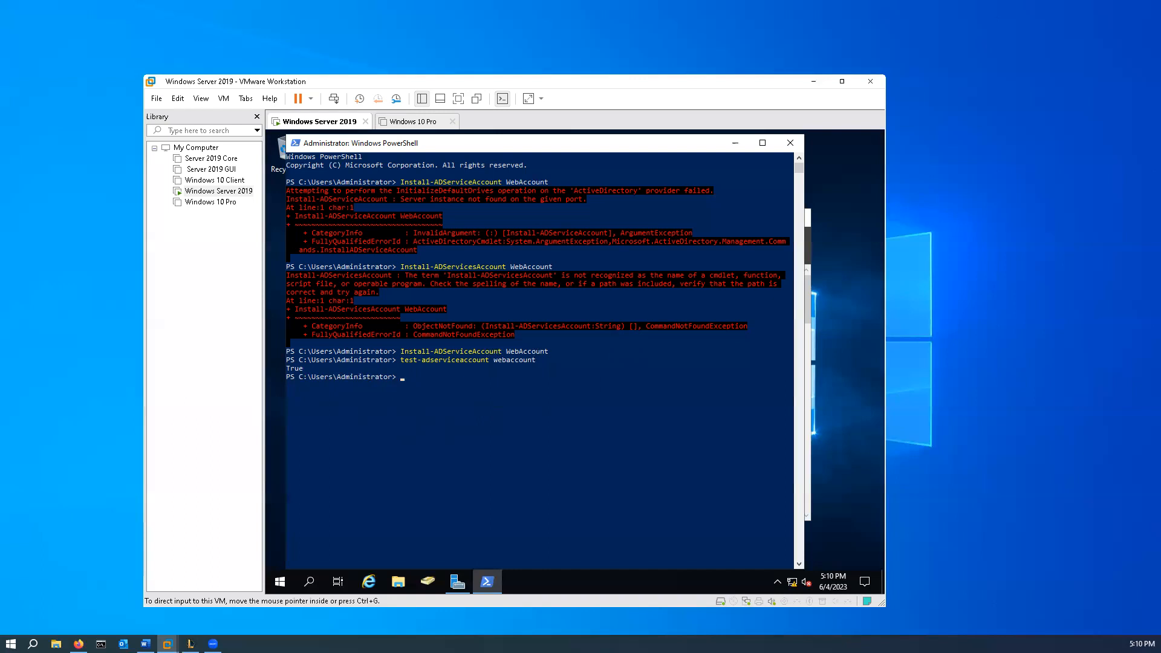
- Search for services and open the Services console on the server
{"action": "left_click", "coordinate": [313, 584]}
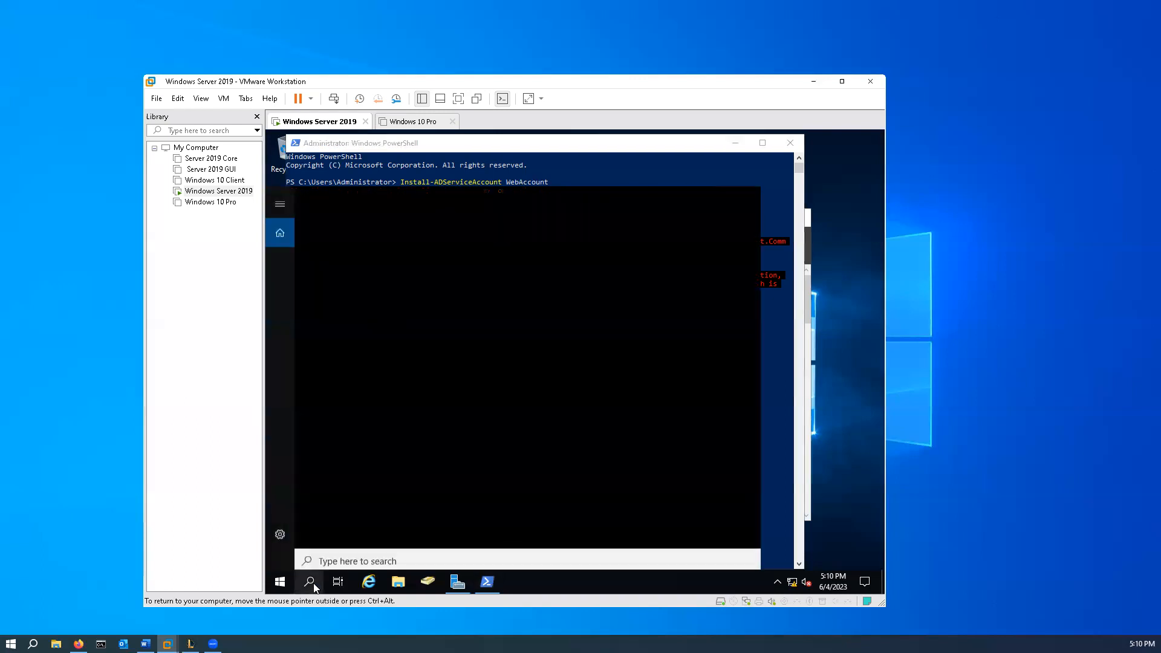
{"action": "type", "text": "services"}
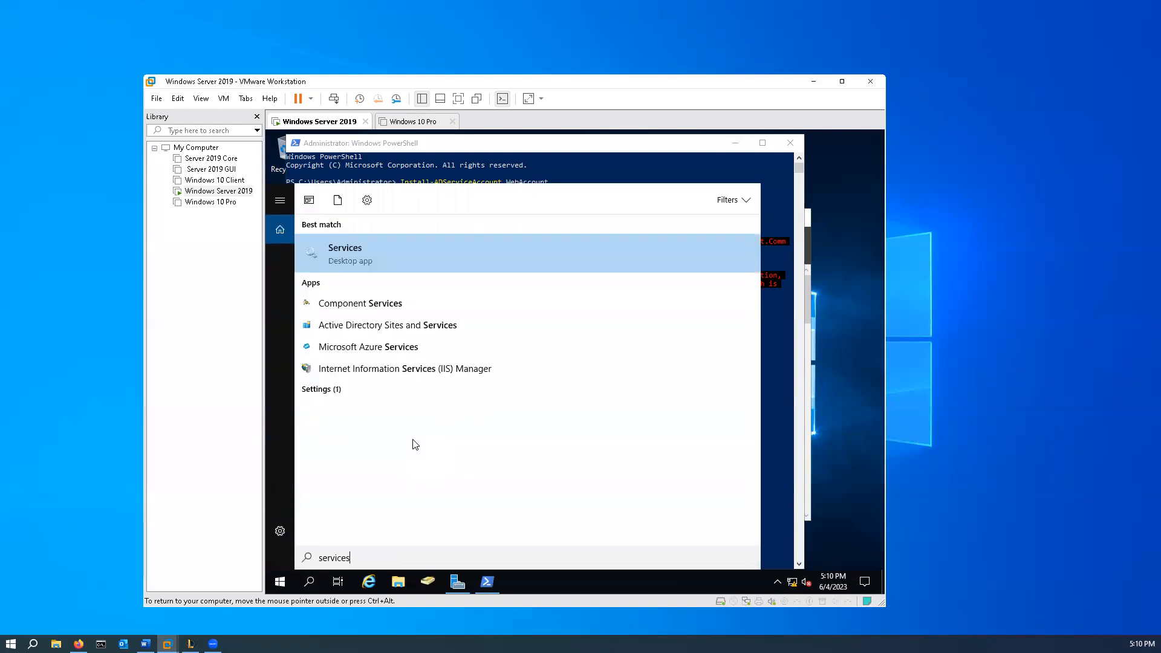
{"action": "key", "text": "Return"}
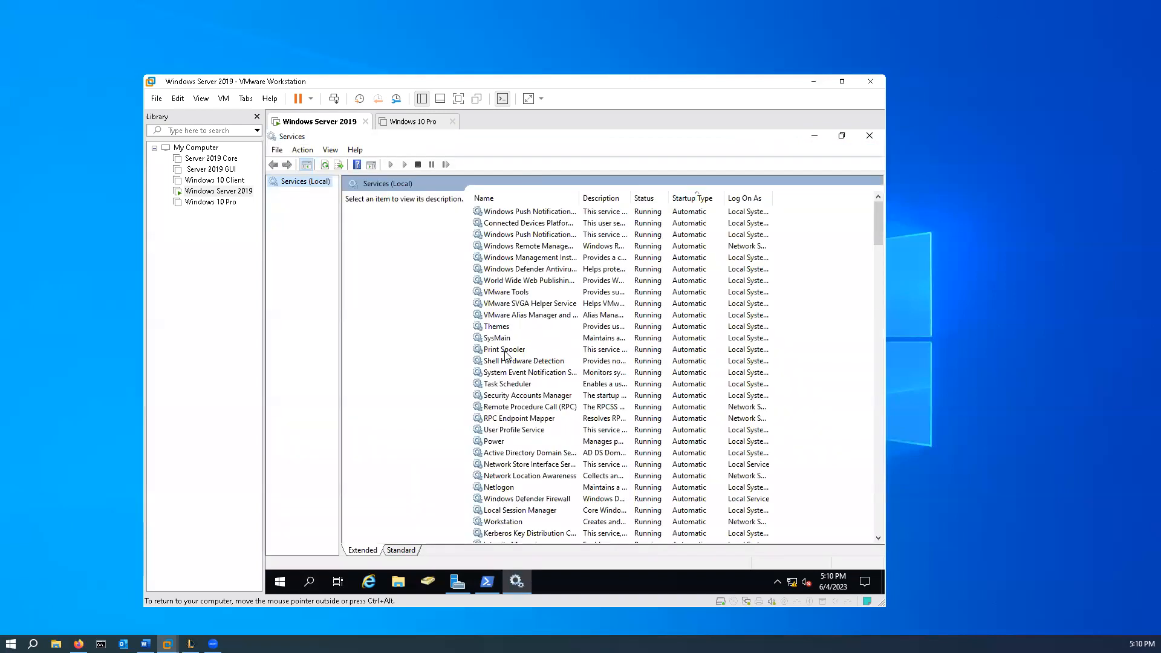
- Examine the logon account settings of the Downloaded Maps Manager service and cancel its properties
{"action": "scroll", "coordinate": [693, 290], "scroll_direction": "down", "scroll_amount": 12}
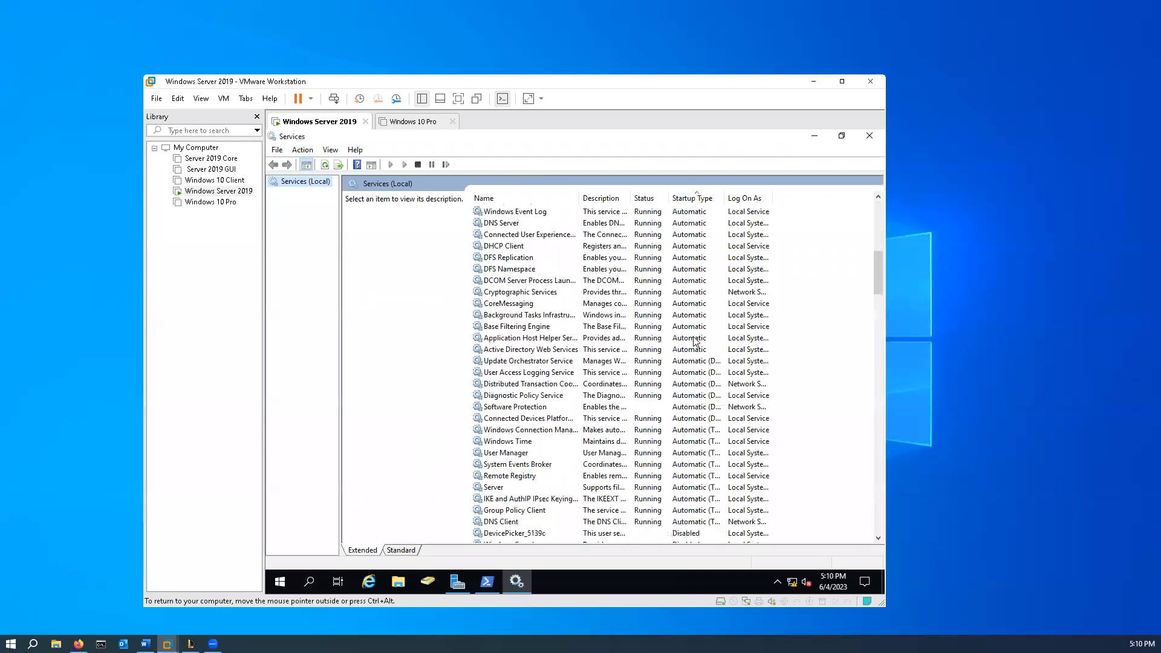
{"action": "scroll", "coordinate": [694, 343], "scroll_direction": "down", "scroll_amount": 12}
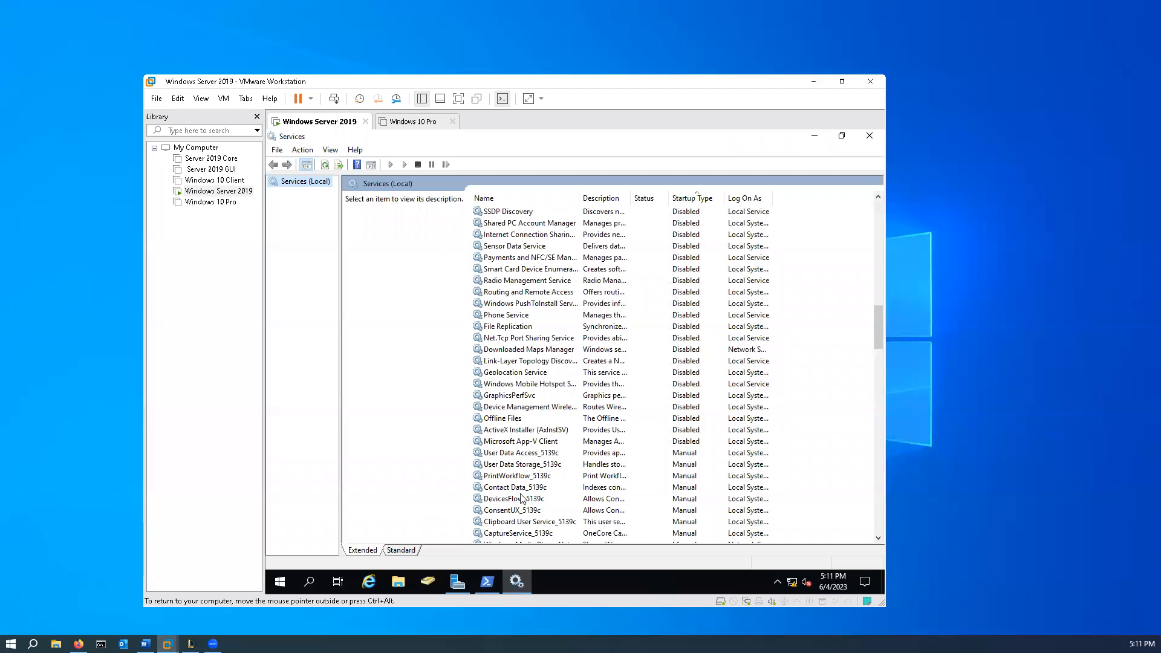
{"action": "scroll", "coordinate": [543, 501], "scroll_direction": "down", "scroll_amount": 3}
{"action": "scroll", "coordinate": [543, 501], "scroll_direction": "up", "scroll_amount": 2}
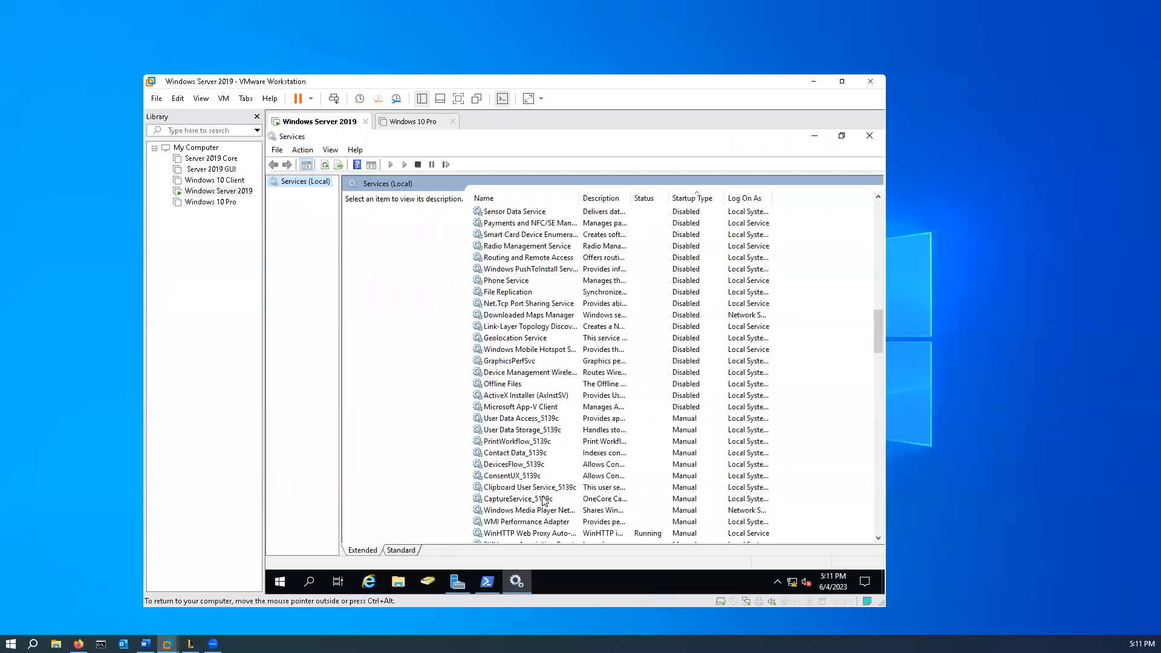
{"action": "right_click", "coordinate": [519, 316]}
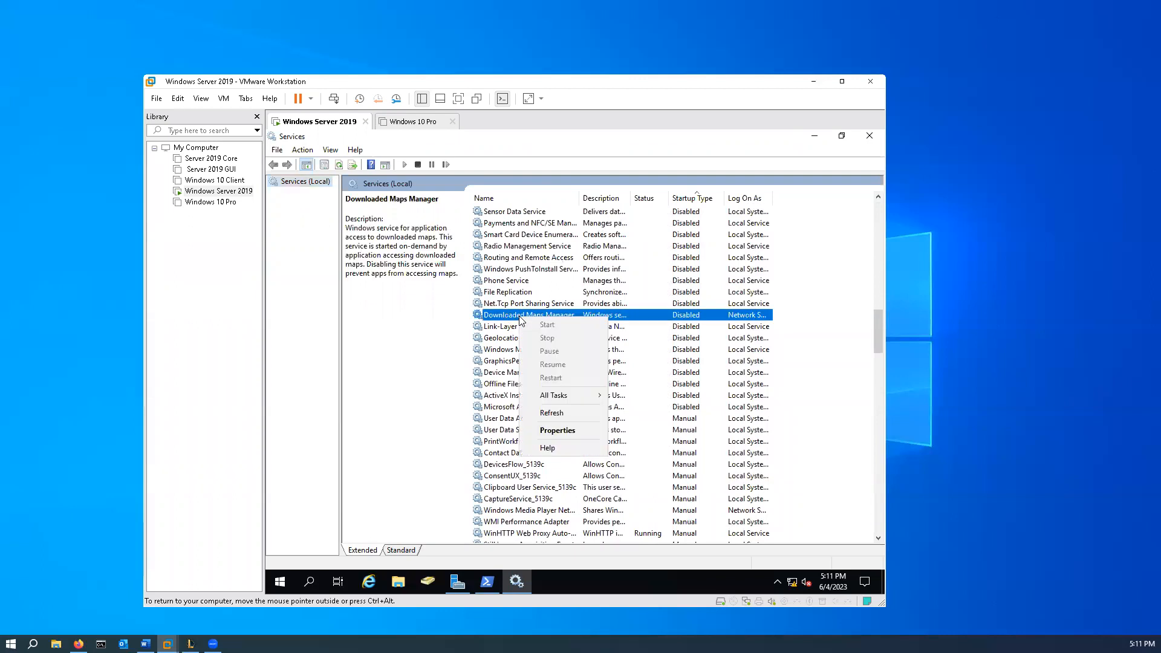
{"action": "left_click", "coordinate": [557, 430]}
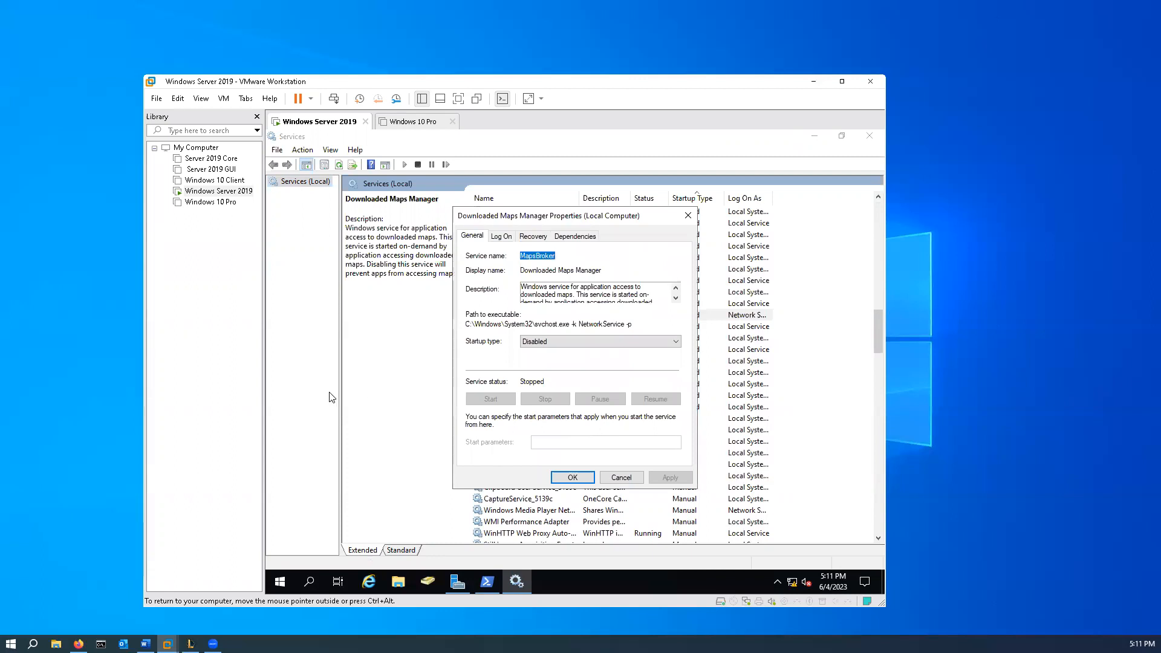
{"action": "left_click", "coordinate": [505, 240]}
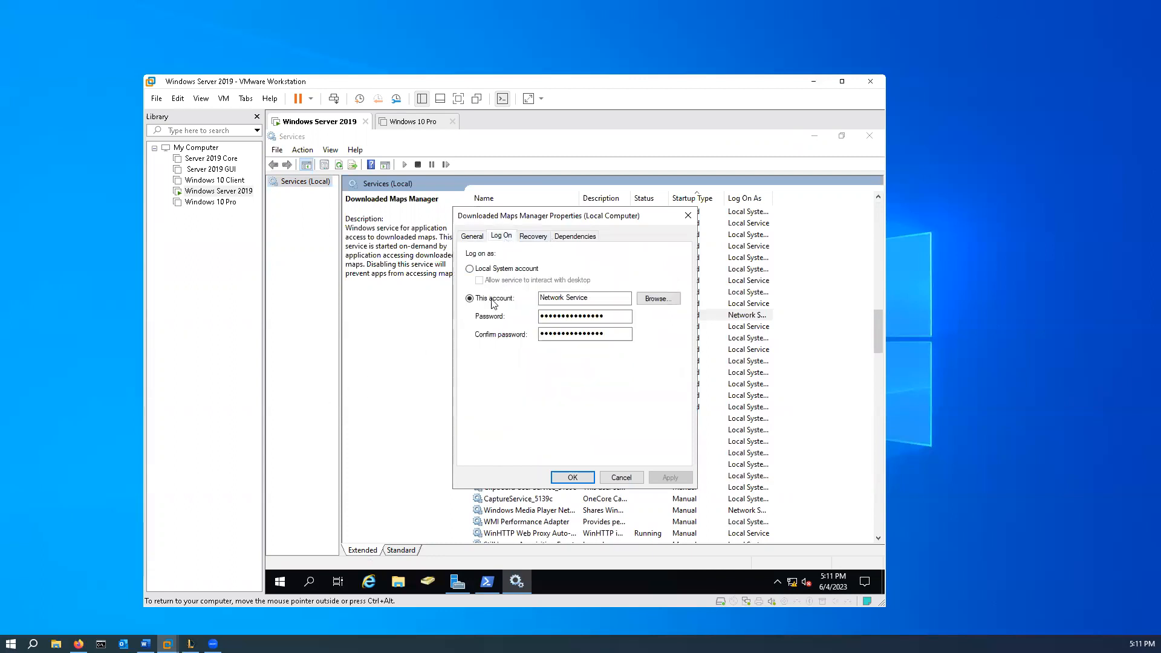
{"action": "left_click", "coordinate": [612, 299]}
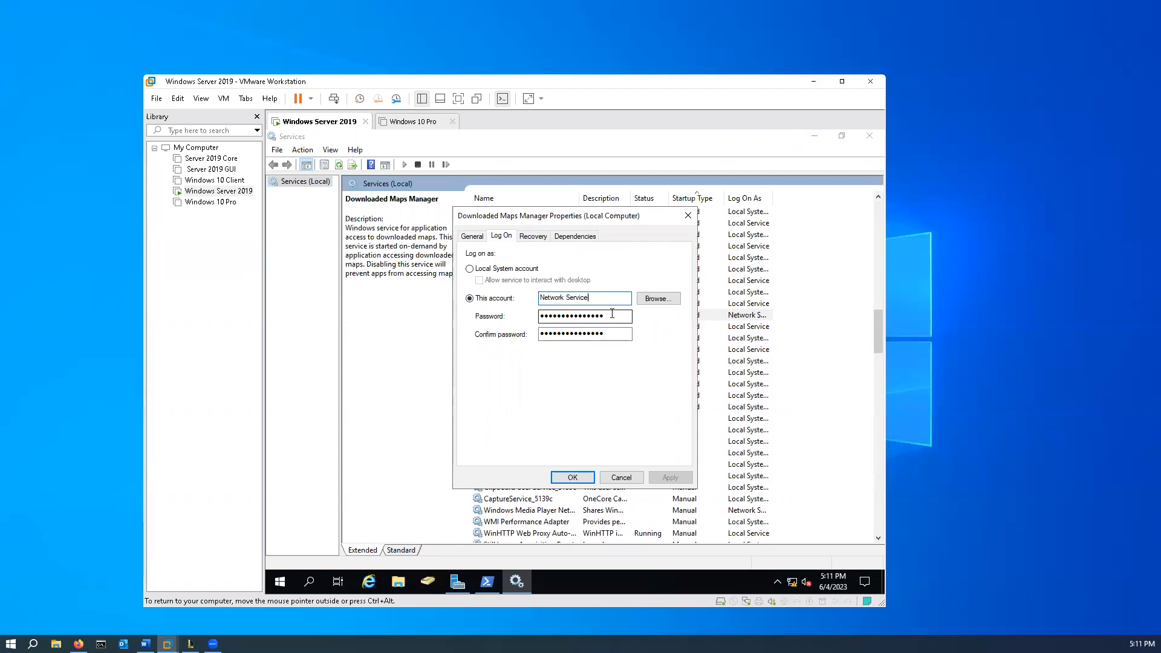
{"action": "left_click", "coordinate": [634, 481]}
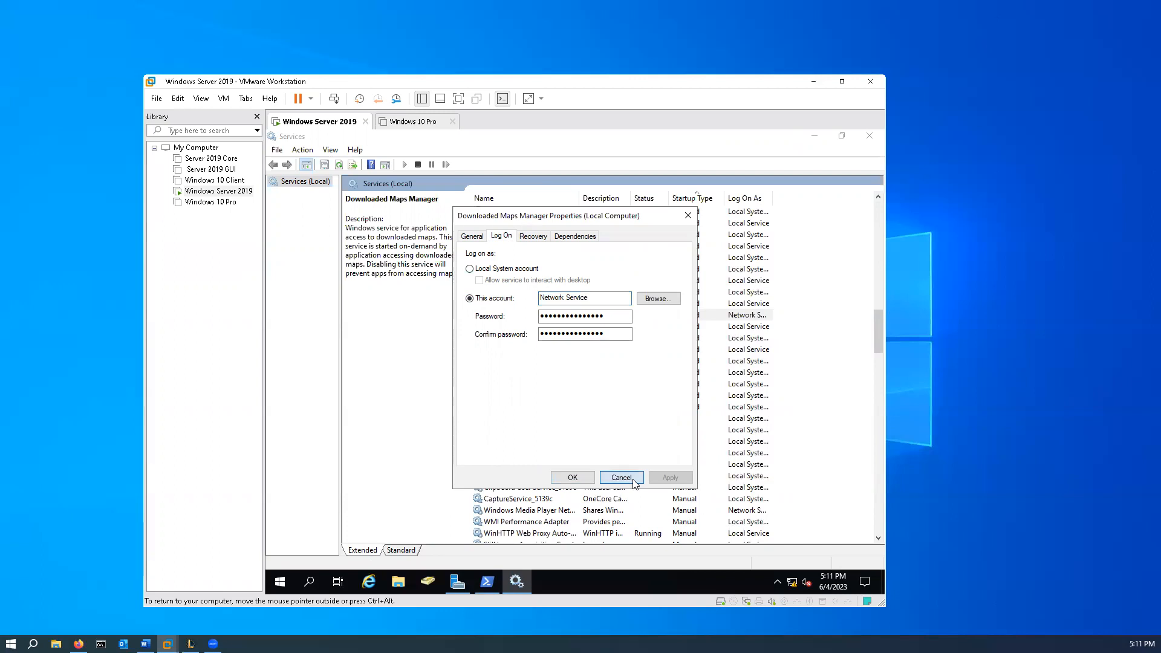
- Examine the logon account settings of the Link-Layer Topology Discovery Mapper service and cancel its properties
{"action": "right_click", "coordinate": [512, 328]}
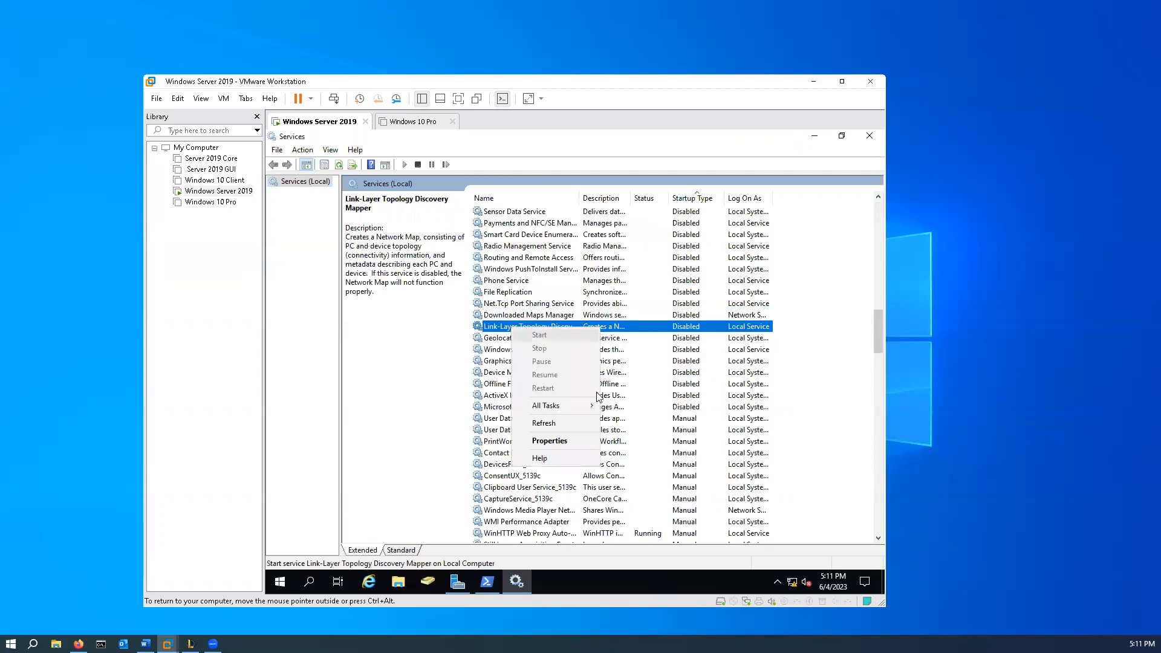
{"action": "left_click", "coordinate": [559, 440]}
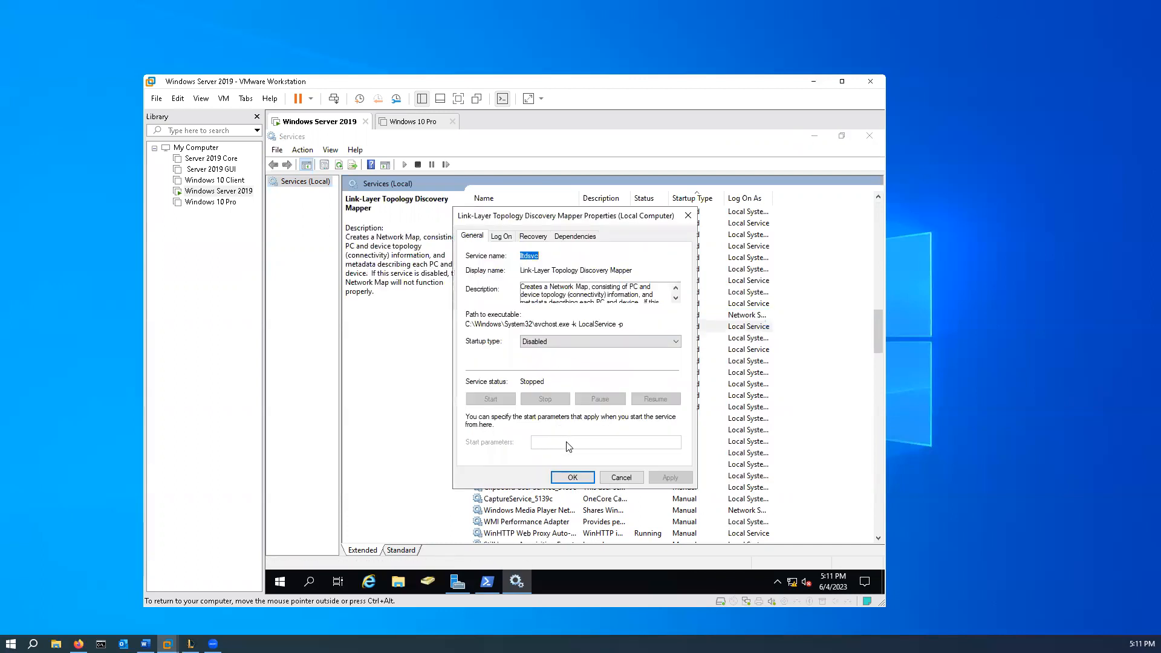
{"action": "left_click", "coordinate": [500, 236]}
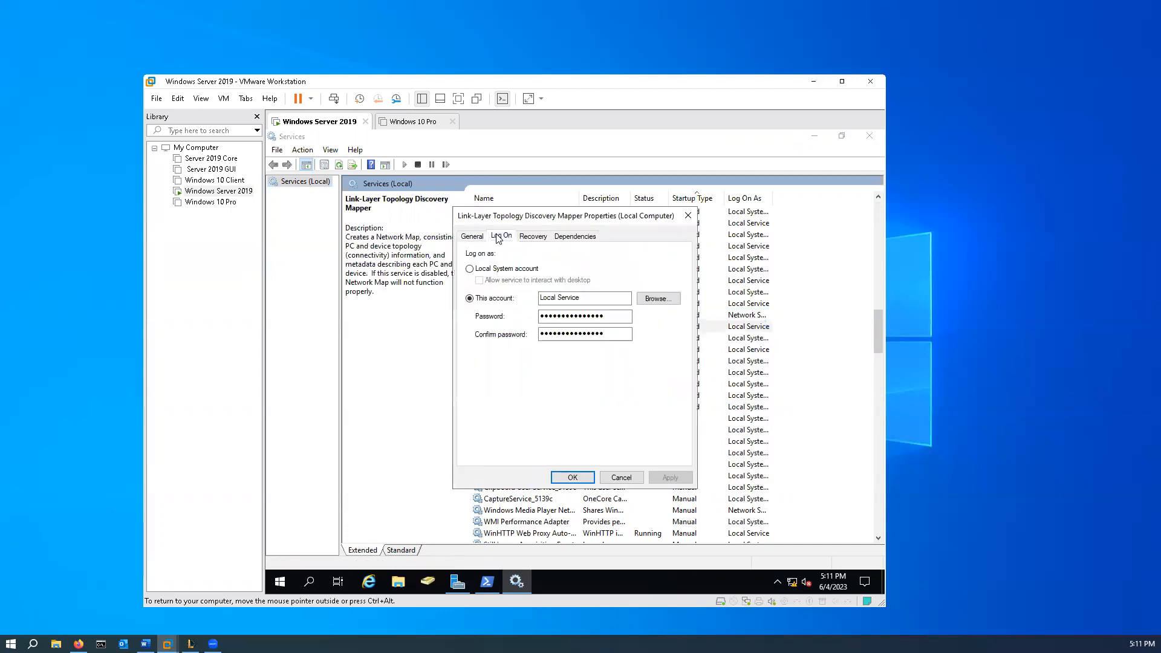
{"action": "left_click", "coordinate": [621, 478]}
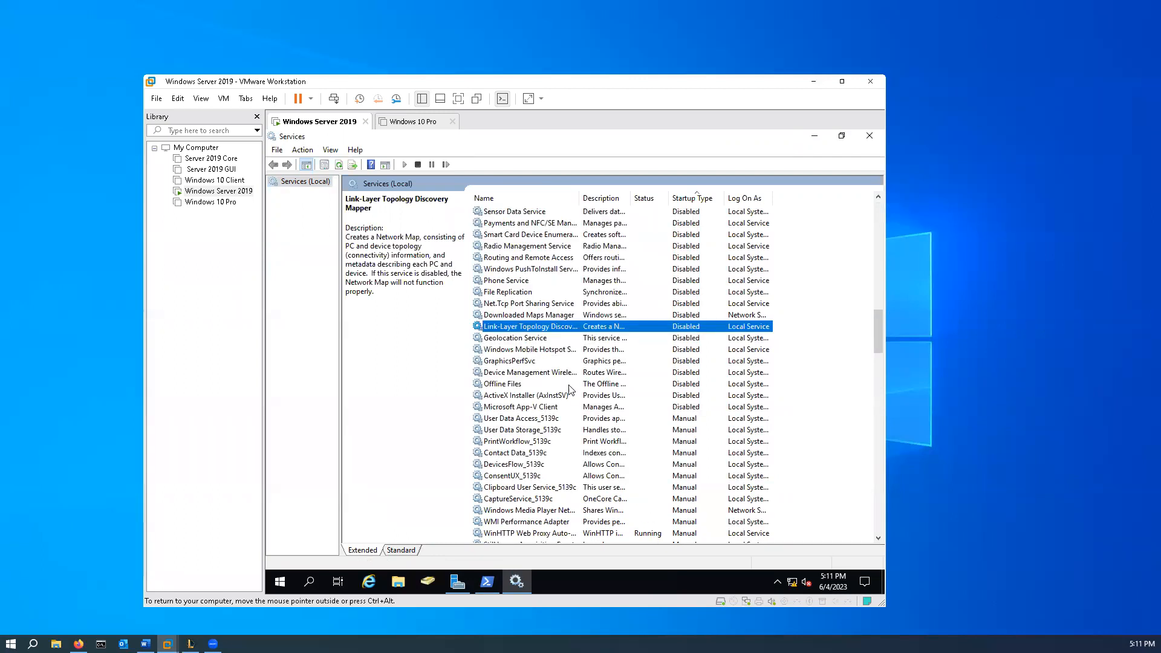
- Set the ActiveX Installer (AxInstSV) service to log on with a specified account and clear both password fields
{"action": "left_click", "coordinate": [536, 398]}
{"action": "right_click", "coordinate": [536, 398]}
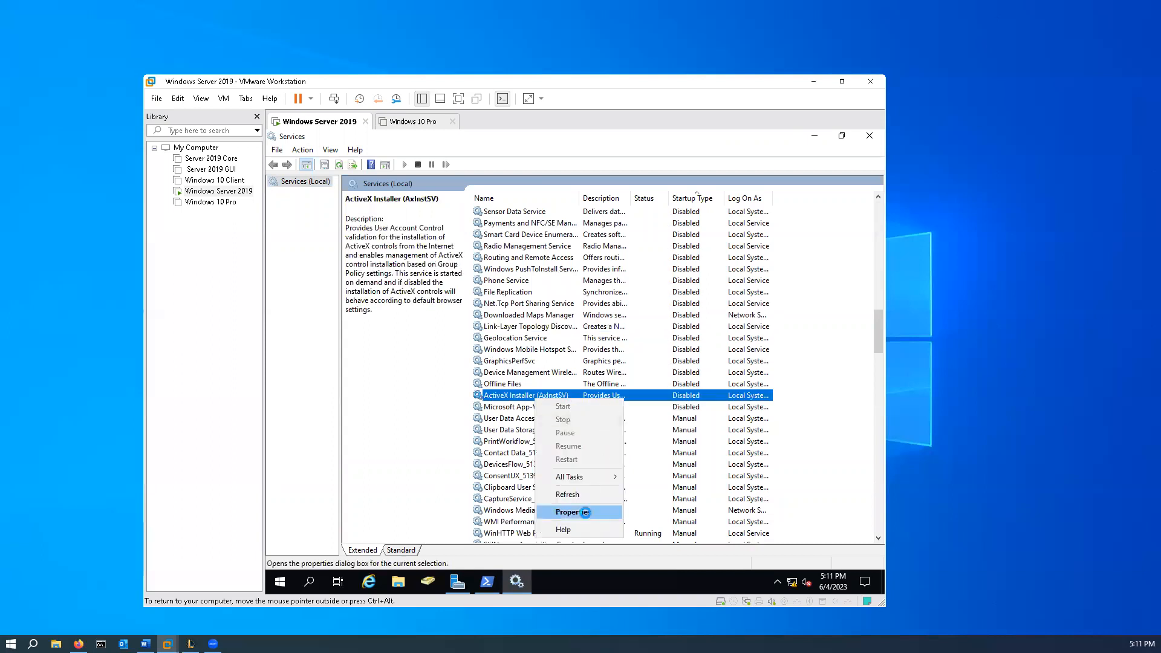
{"action": "left_click", "coordinate": [585, 512]}
{"action": "left_click", "coordinate": [507, 238]}
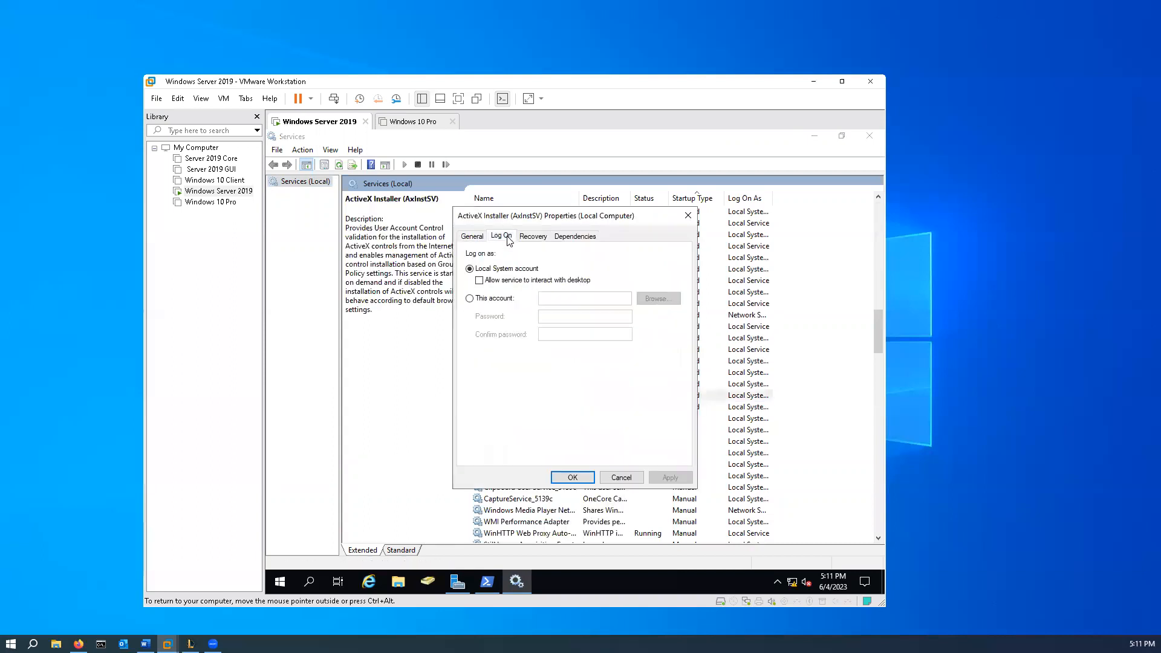
{"action": "left_click", "coordinate": [469, 298]}
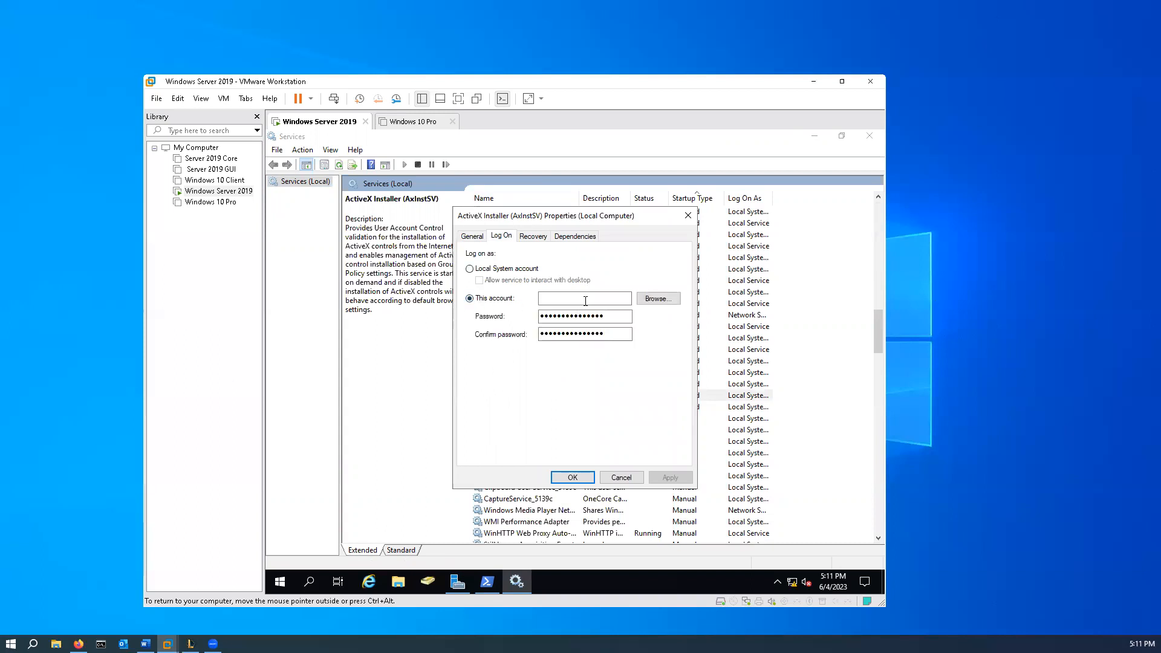
{"action": "double_click", "coordinate": [612, 320]}
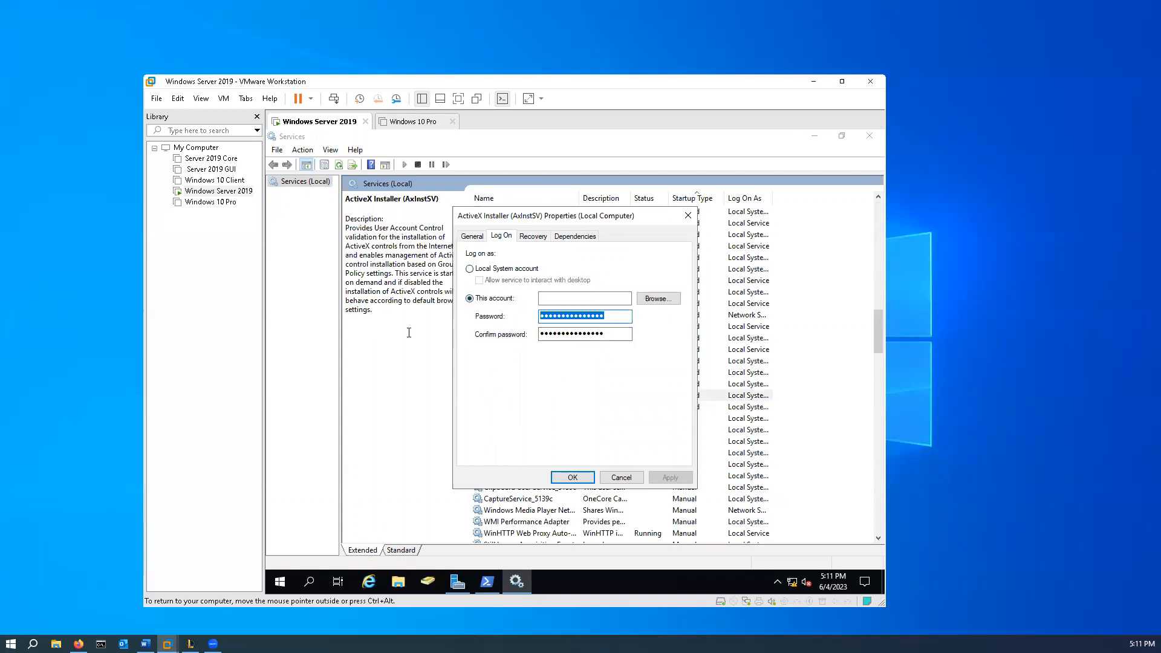
{"action": "key", "text": "BackSpace"}
{"action": "key", "text": "Tab"}
{"action": "key", "text": "BackSpace"}
- Enter WebAccount$ as the ActiveX Installer service's logon account, save the change and acknowledge the granted logon right
{"action": "left_click", "coordinate": [572, 300]}
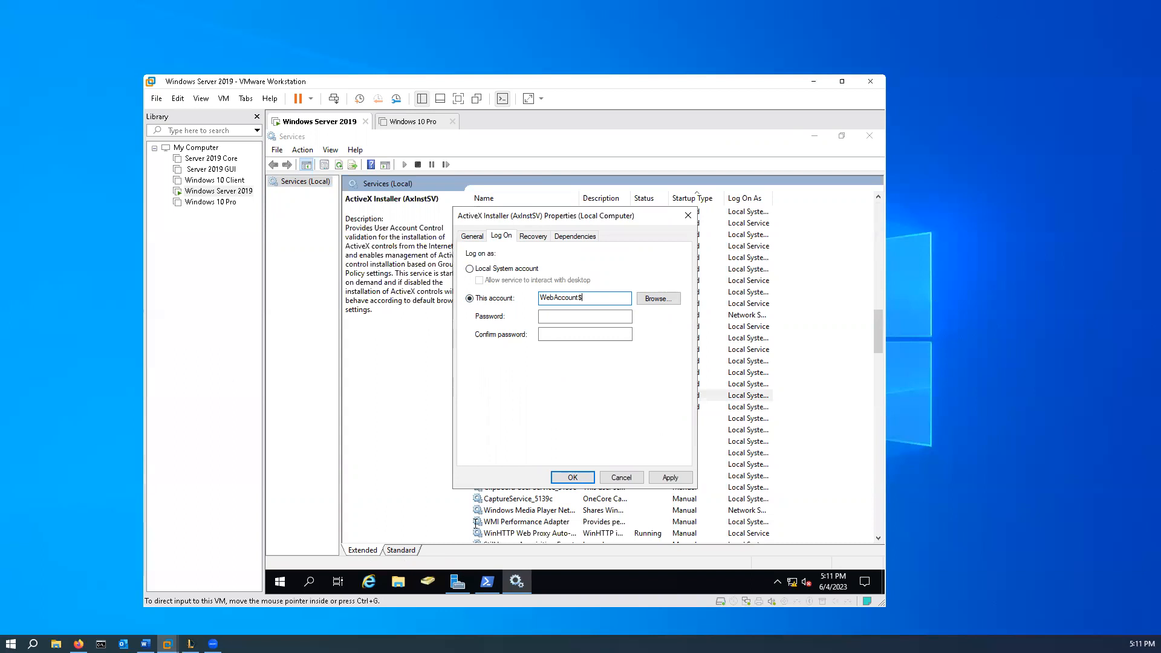
{"action": "left_click", "coordinate": [574, 478]}
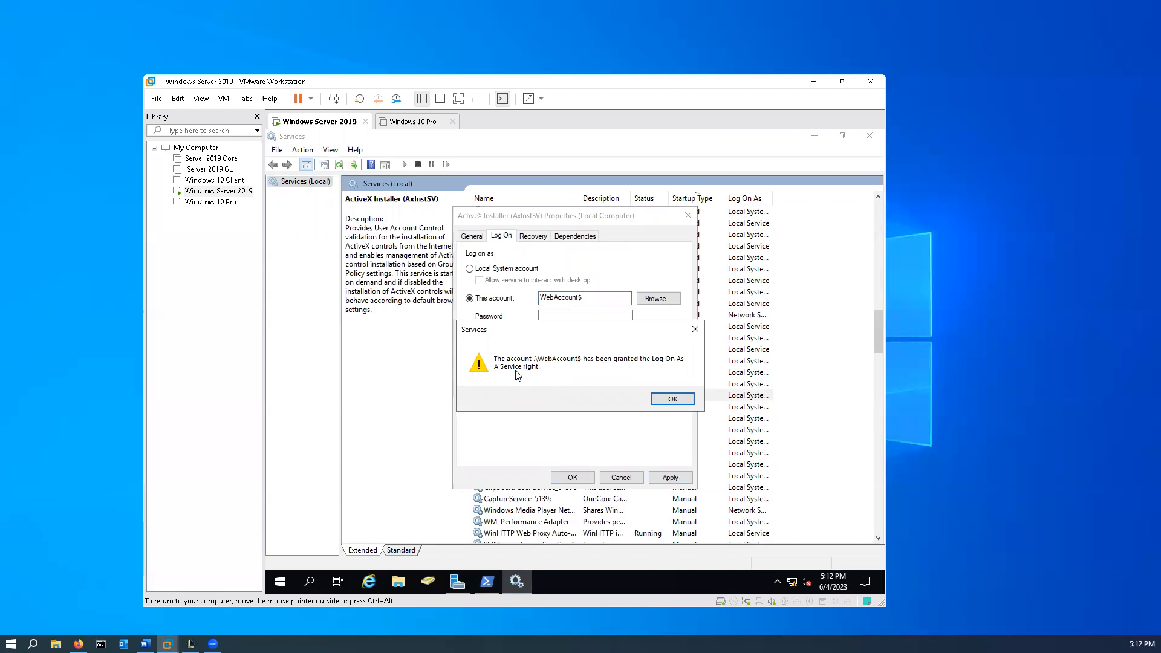
{"action": "left_click", "coordinate": [671, 399]}
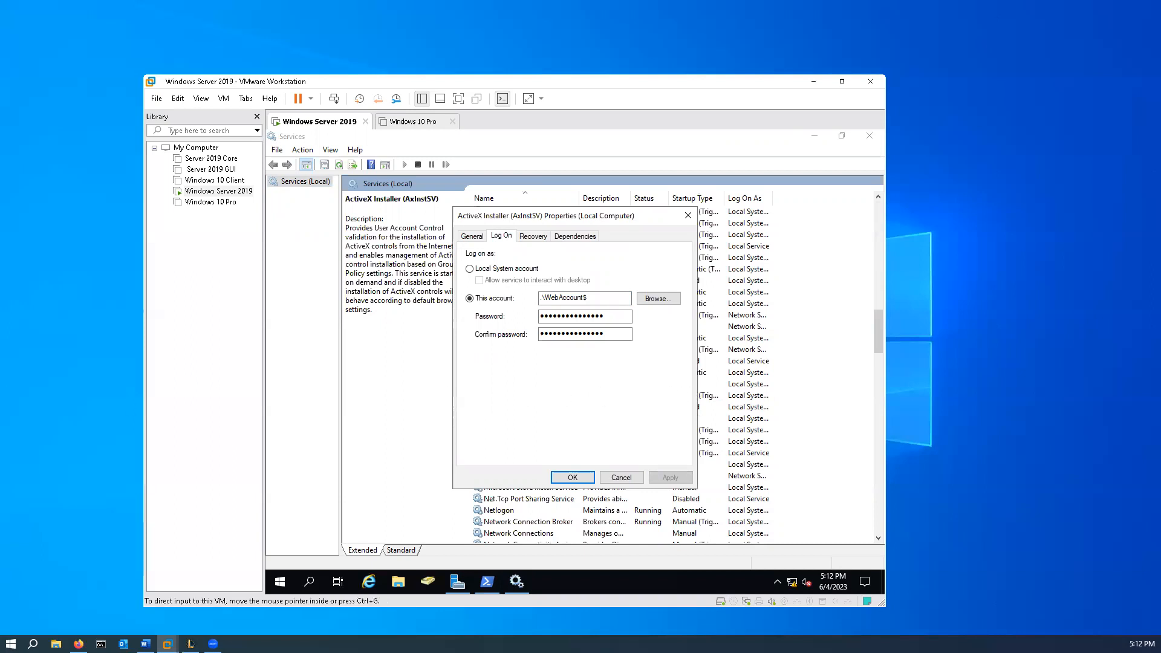
- Close the ActiveX Installer service's properties and sort the services by startup type
{"action": "left_click", "coordinate": [579, 478]}
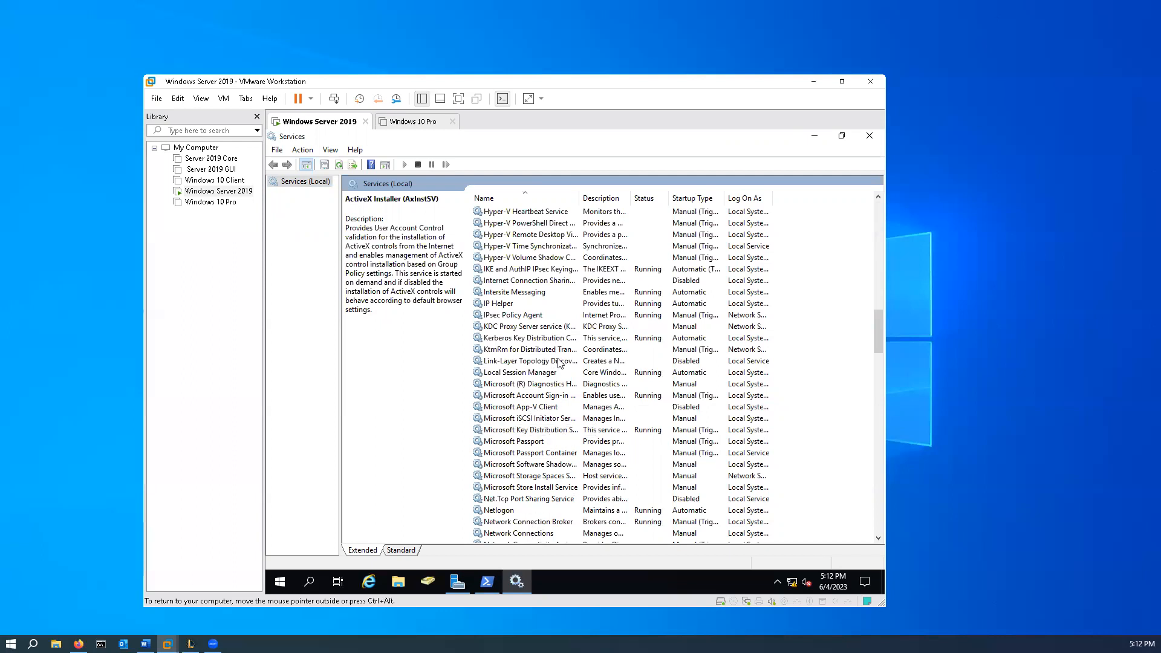
{"action": "left_click", "coordinate": [701, 198]}
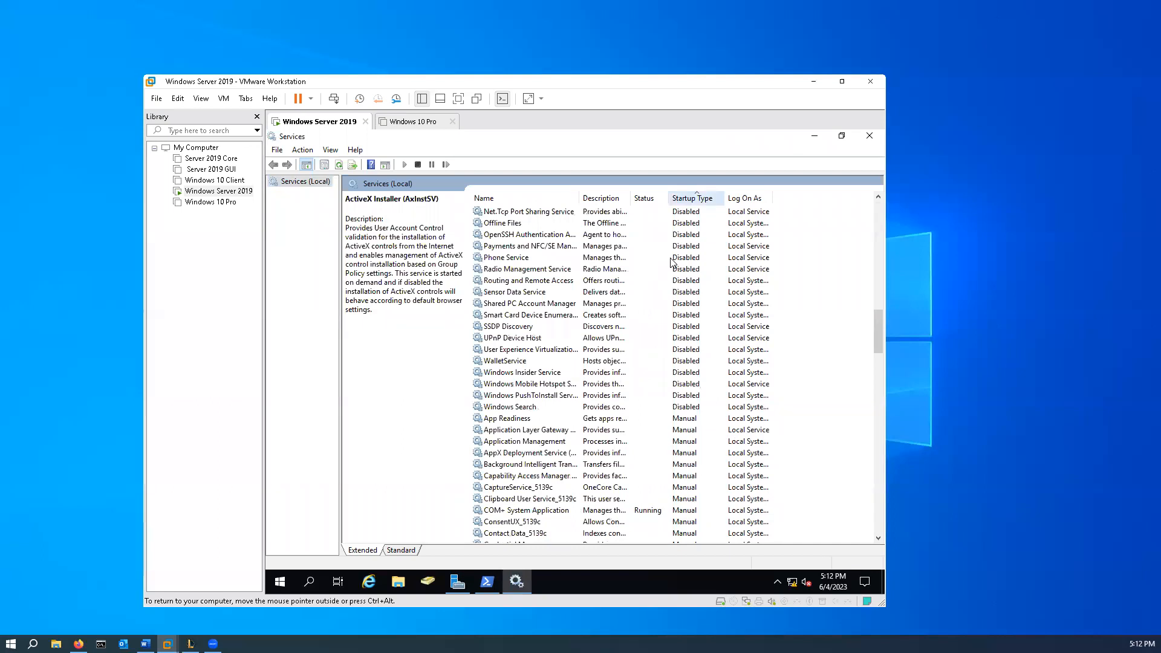
- Examine the logon account settings of the AppX Deployment Service (AppXSVC) and close its properties
{"action": "right_click", "coordinate": [521, 455]}
{"action": "left_click", "coordinate": [568, 423]}
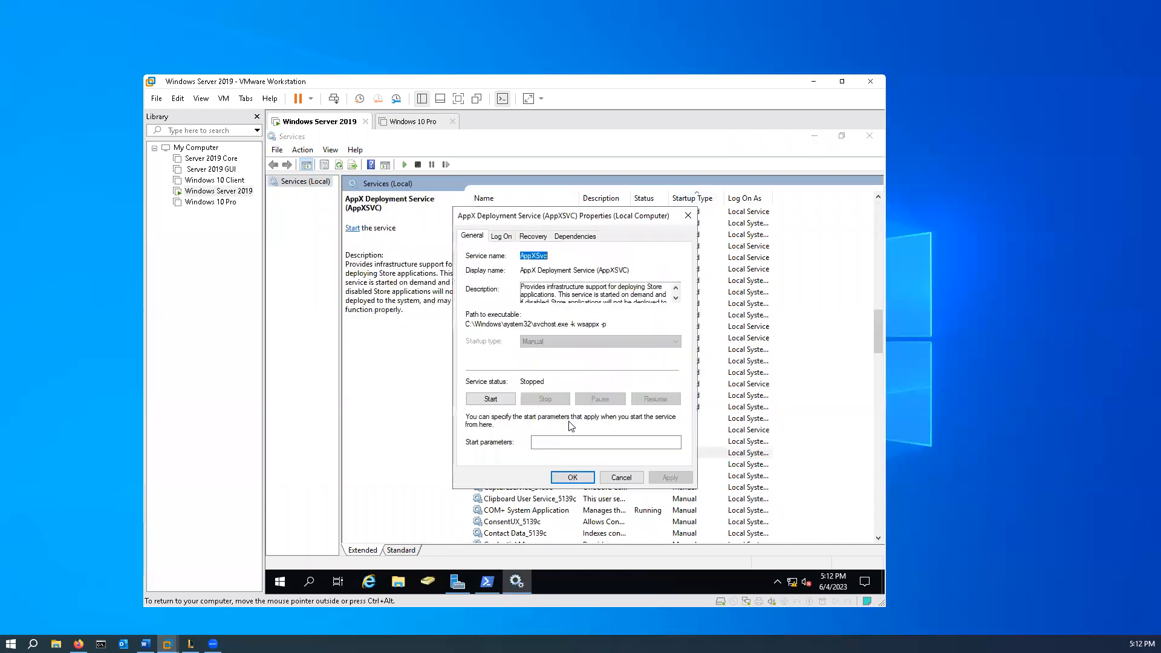
{"action": "left_click", "coordinate": [507, 236]}
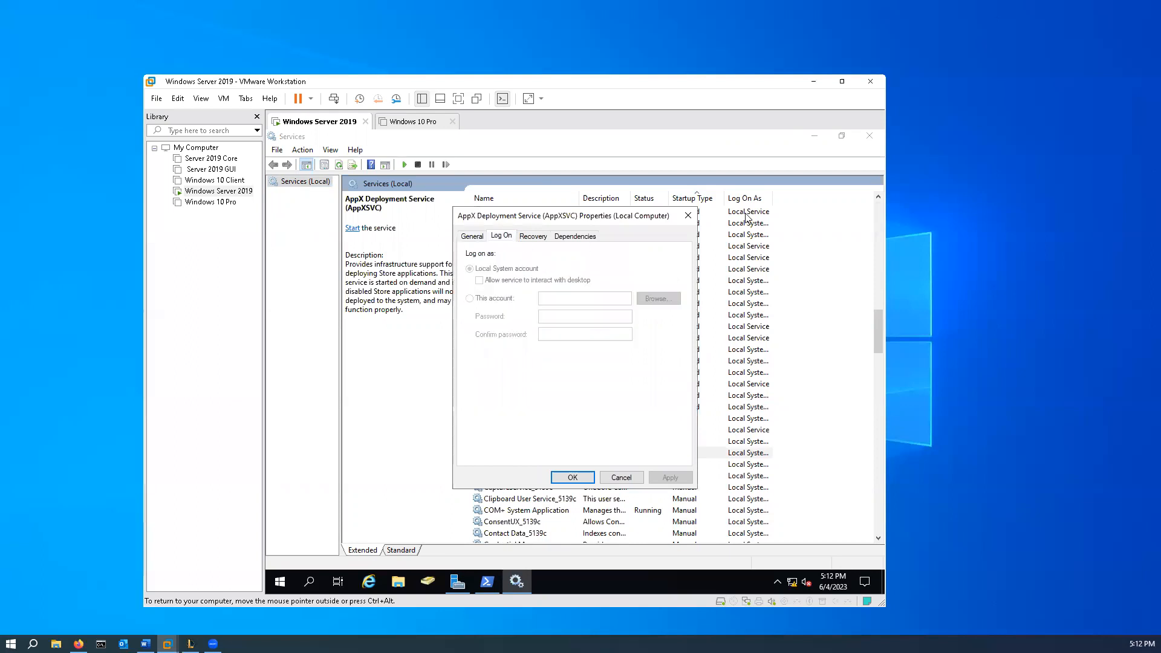
{"action": "left_click", "coordinate": [689, 216]}
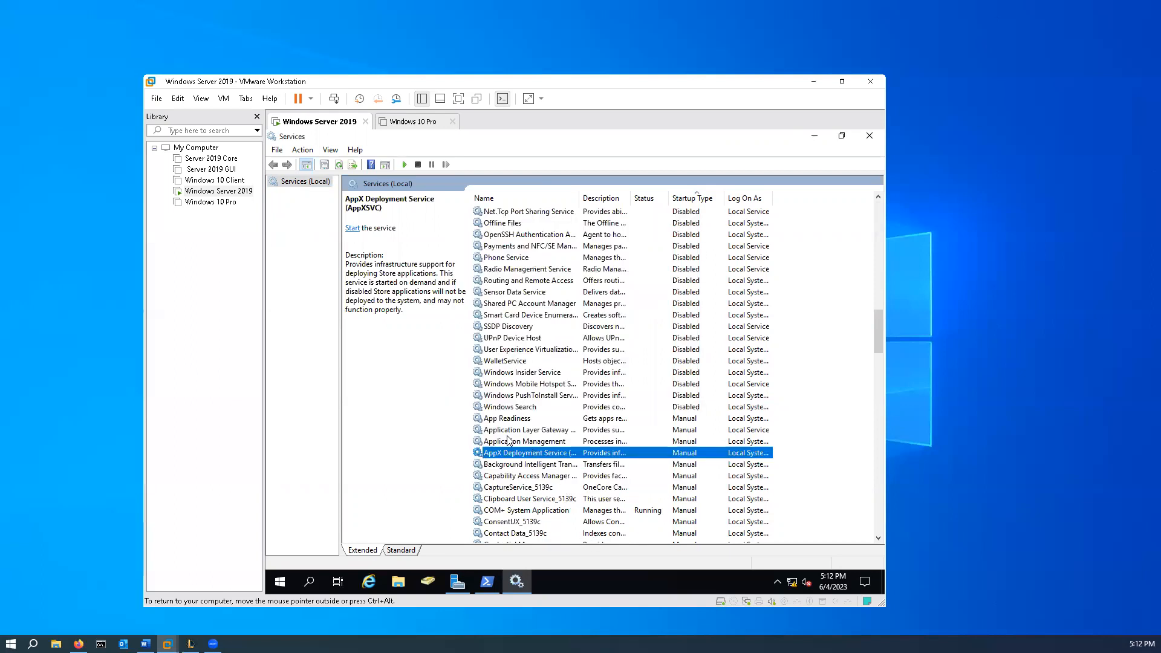
- Examine the logon account settings of the disabled Link-Layer Topology Discovery Mapper service again and cancel its properties
{"action": "scroll", "coordinate": [515, 433], "scroll_direction": "up", "scroll_amount": 4}
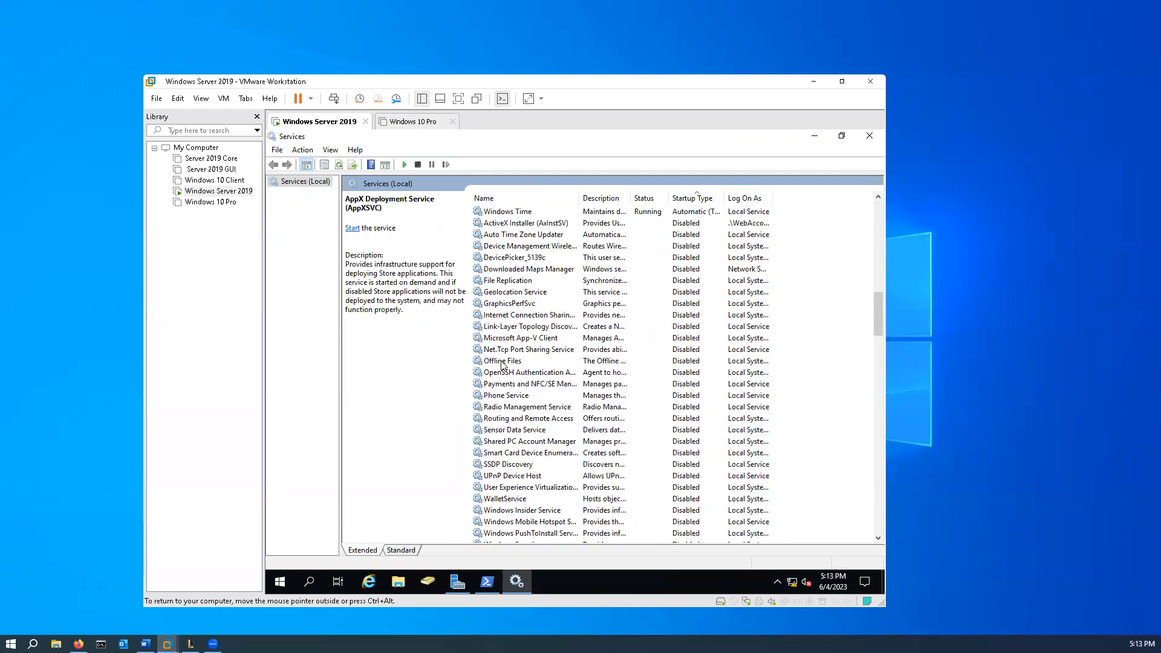
{"action": "scroll", "coordinate": [523, 399], "scroll_direction": "up", "scroll_amount": 1}
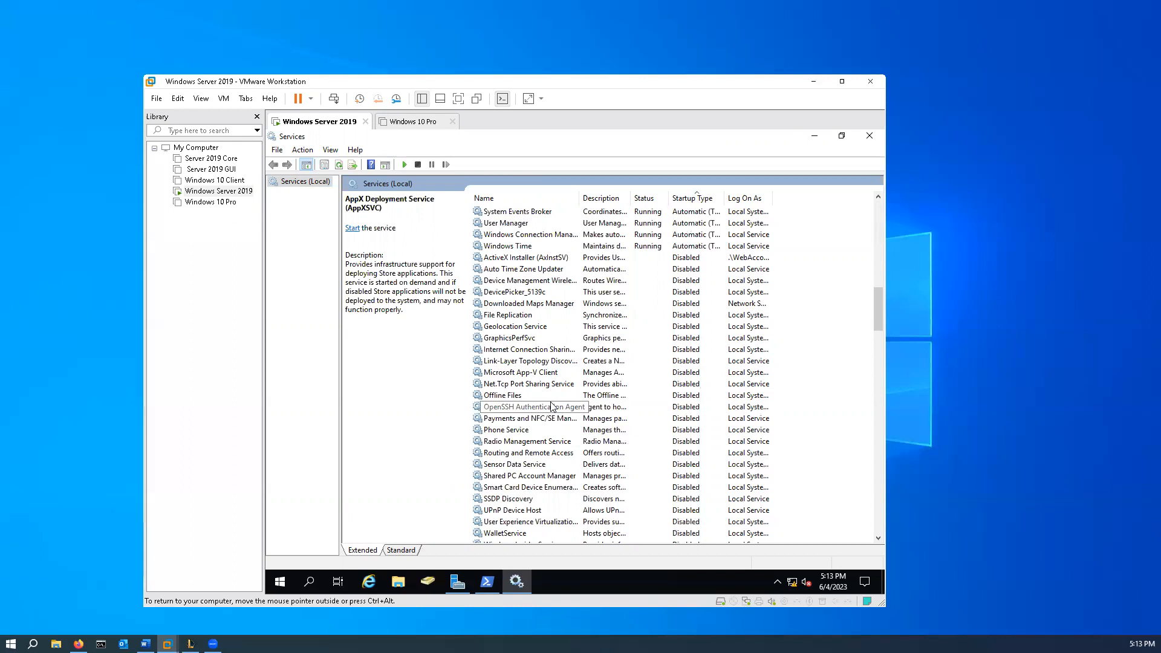
{"action": "scroll", "coordinate": [562, 417], "scroll_direction": "down", "scroll_amount": 2}
{"action": "scroll", "coordinate": [562, 419], "scroll_direction": "down", "scroll_amount": 2}
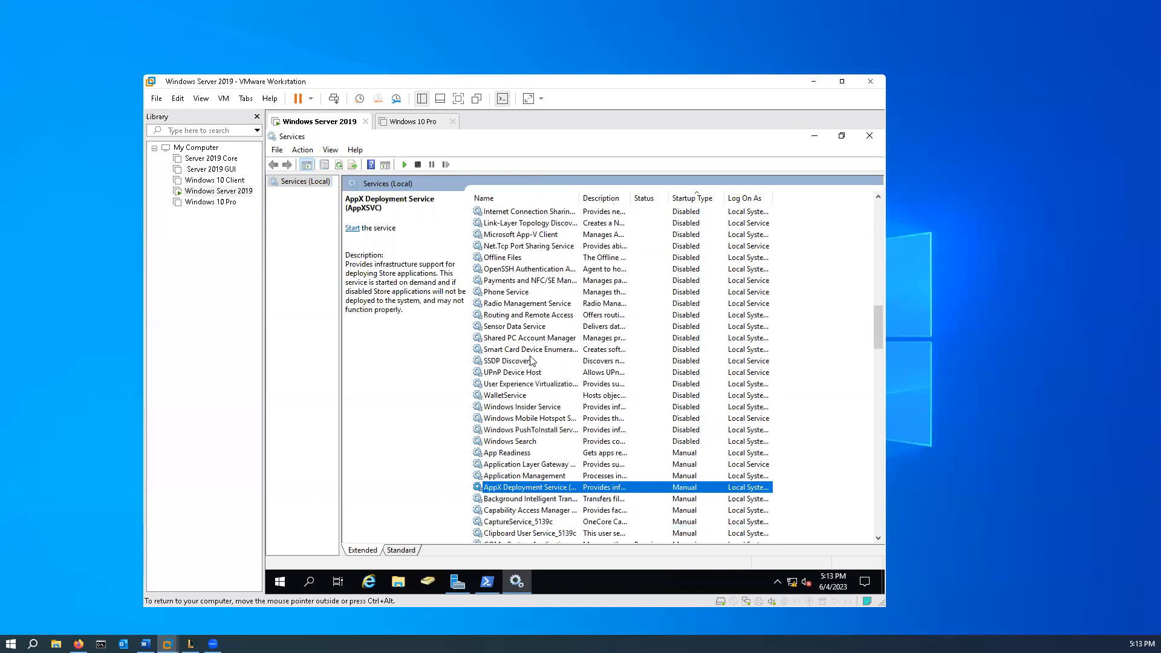
{"action": "scroll", "coordinate": [530, 375], "scroll_direction": "up", "scroll_amount": 3}
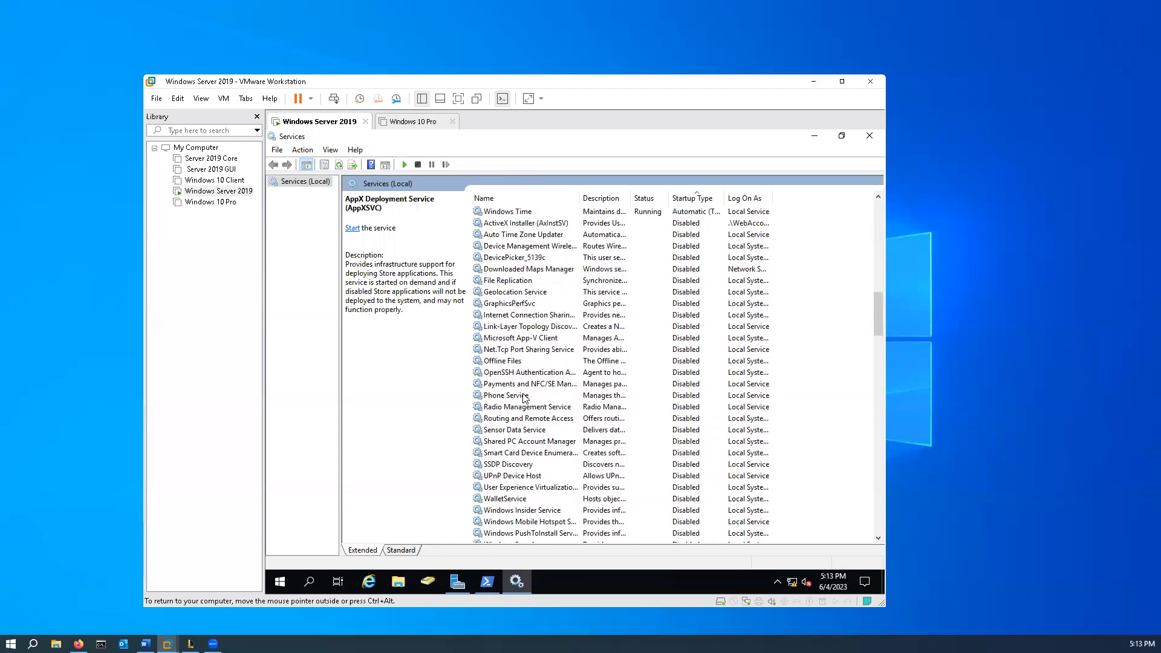
{"action": "right_click", "coordinate": [546, 330]}
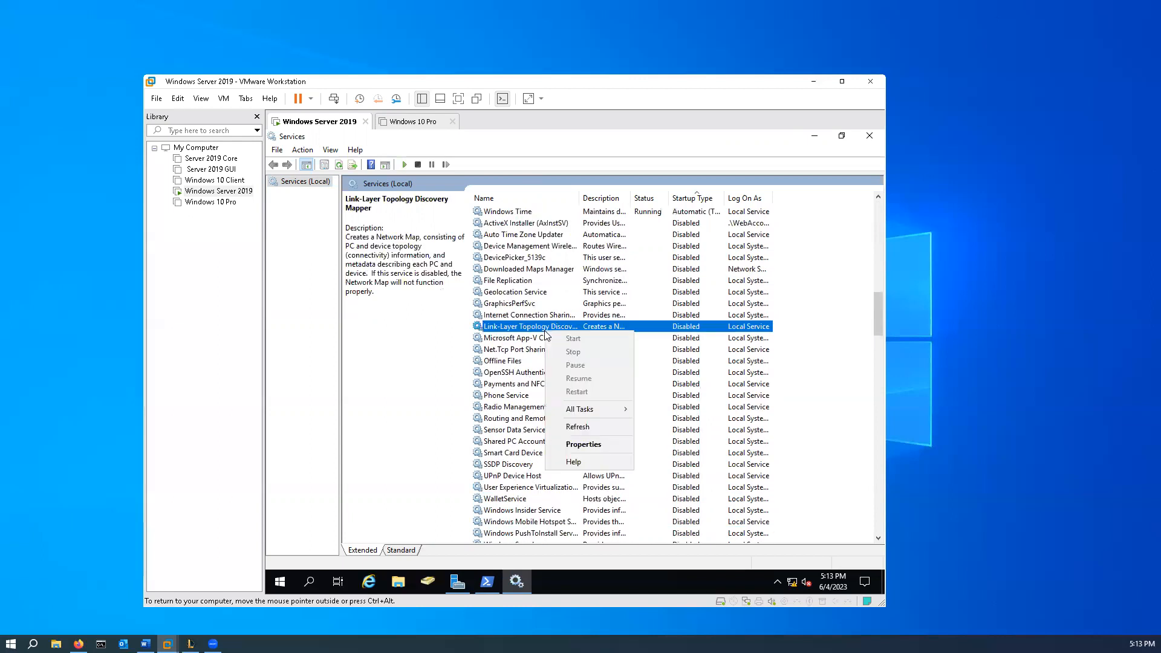
{"action": "left_click", "coordinate": [602, 444]}
{"action": "left_click", "coordinate": [506, 236]}
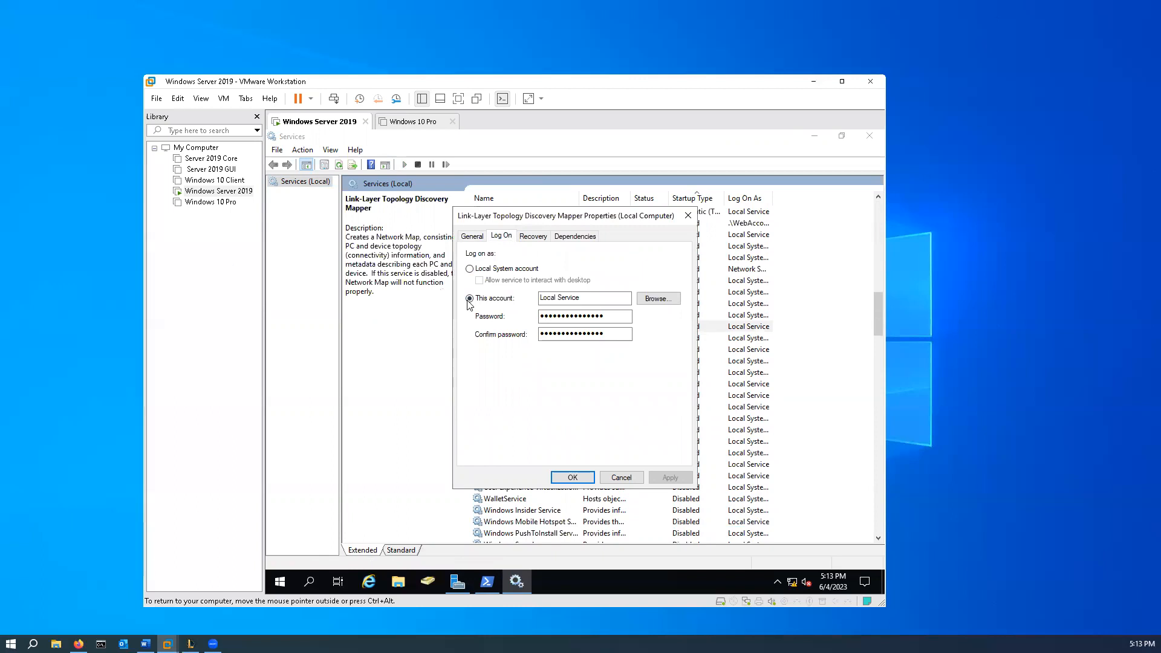
{"action": "left_click", "coordinate": [632, 481]}
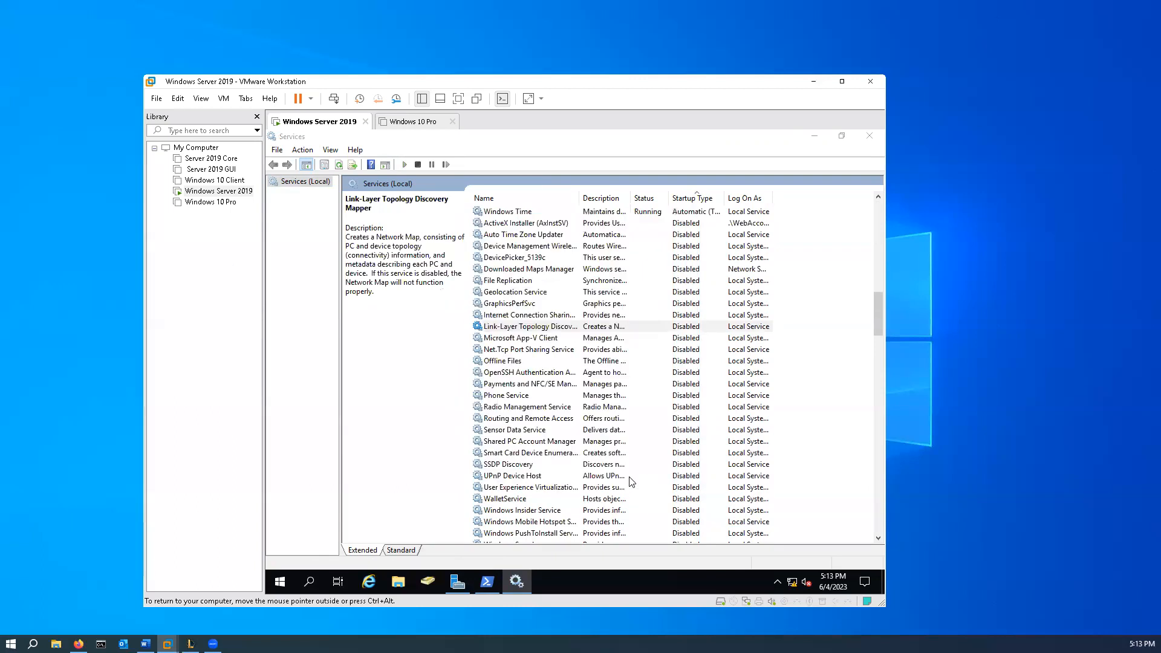
- Examine the logon account settings of the Microsoft App-V Client service and cancel its properties
{"action": "right_click", "coordinate": [529, 340]}
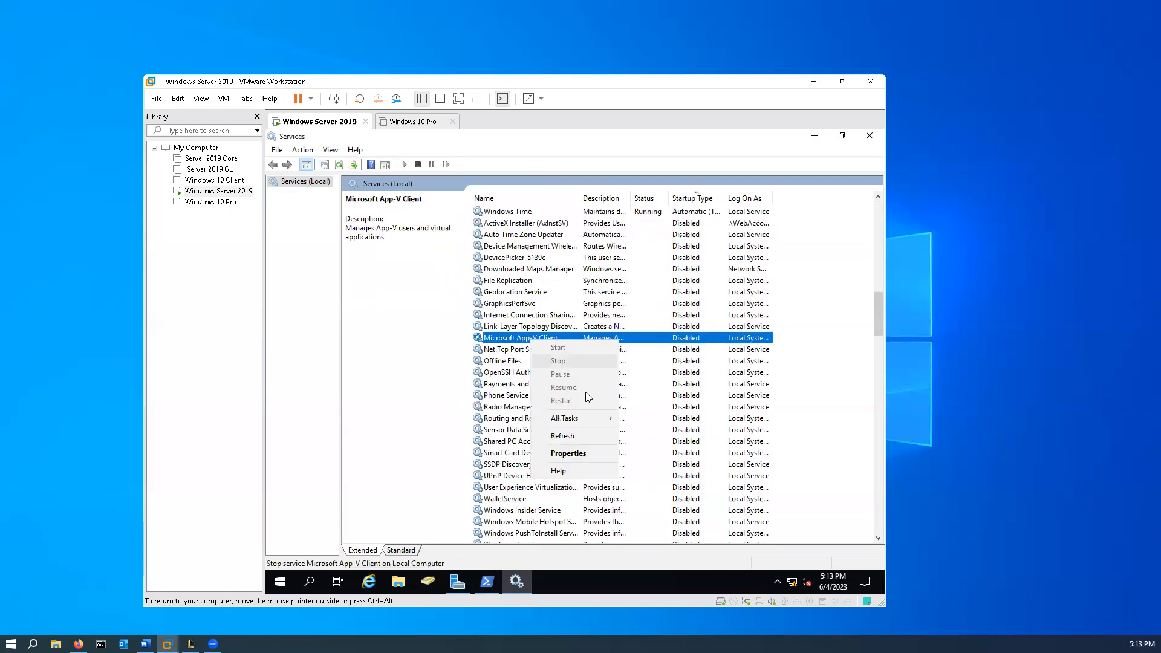
{"action": "left_click", "coordinate": [585, 455]}
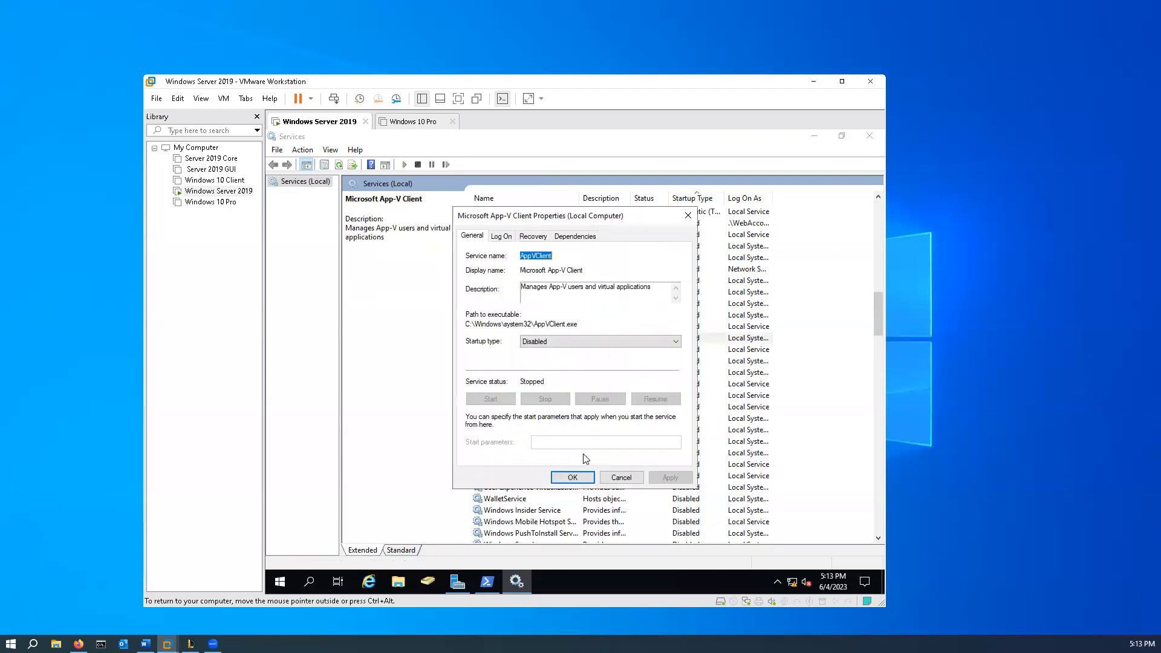
{"action": "left_click", "coordinate": [508, 239]}
{"action": "left_click", "coordinate": [621, 477]}
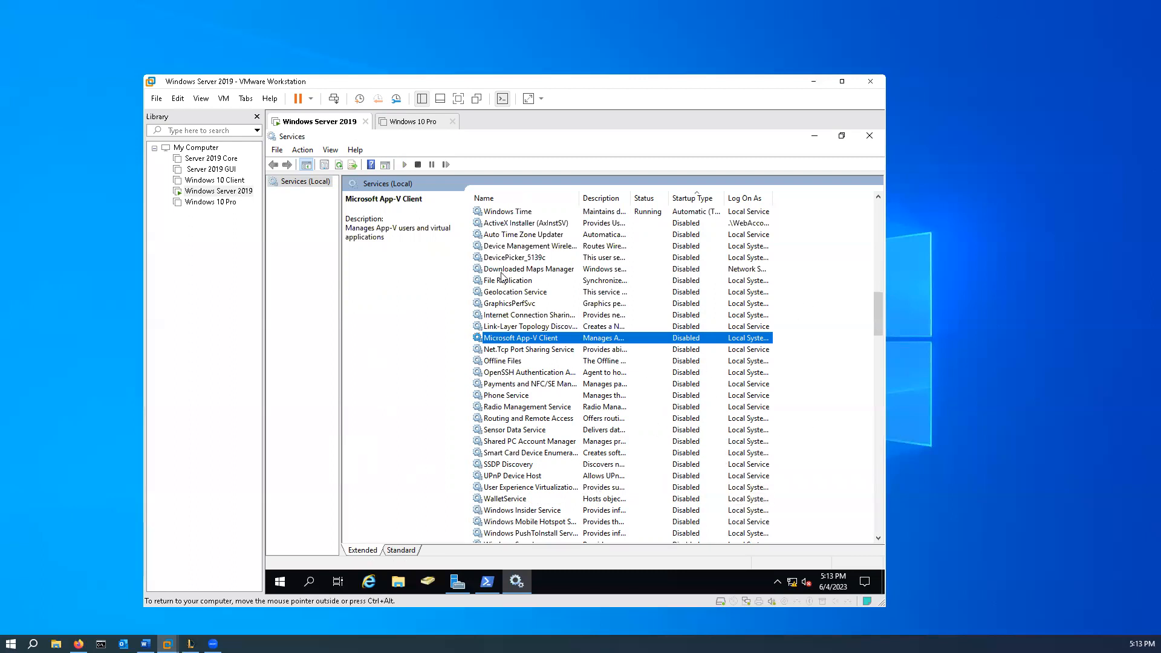
- Check the logon account assigned to the ActiveX Installer (AxInstSV) service, then reopen its properties to check it once more and cancel
{"action": "right_click", "coordinate": [515, 223]}
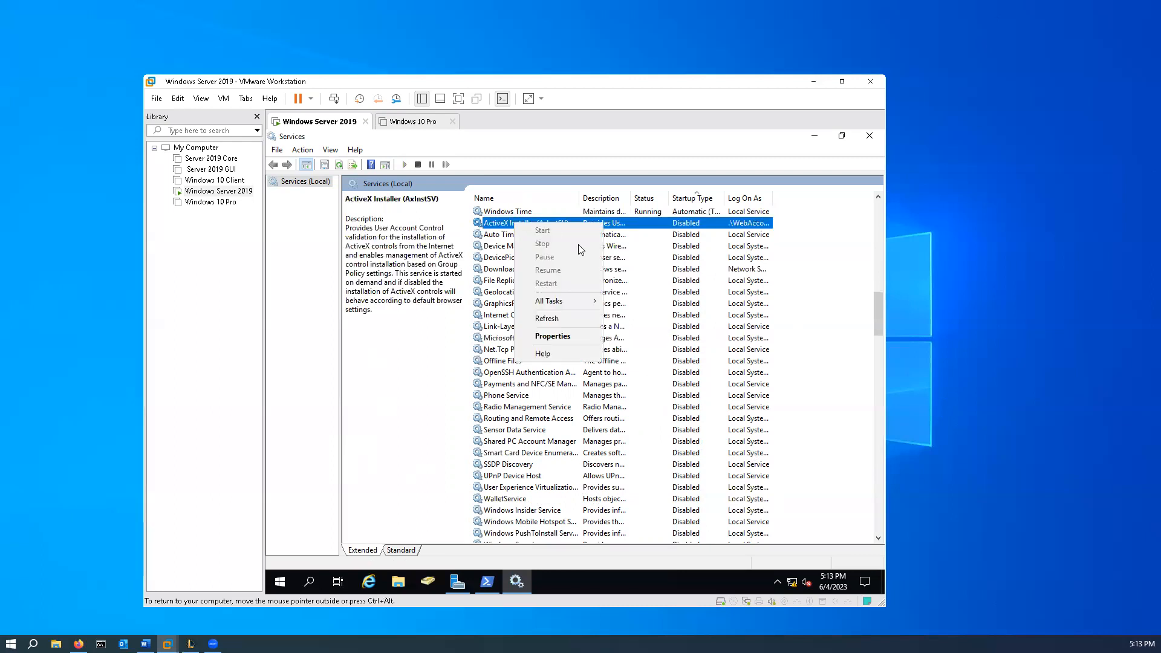
{"action": "left_click", "coordinate": [570, 336]}
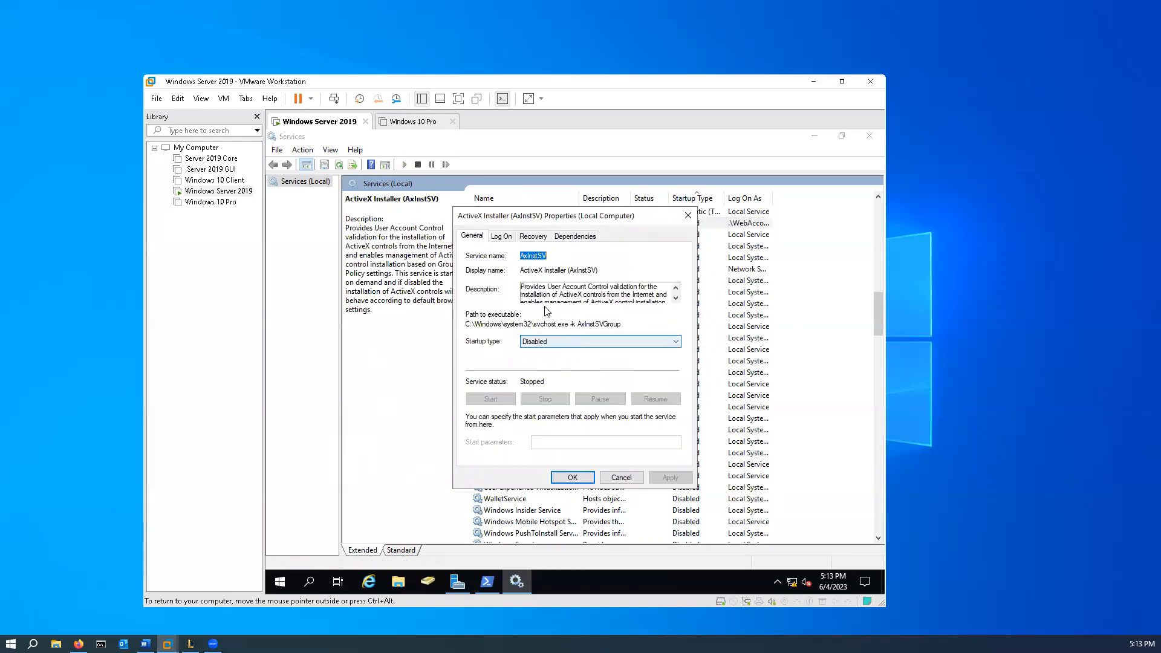
{"action": "left_click", "coordinate": [500, 237]}
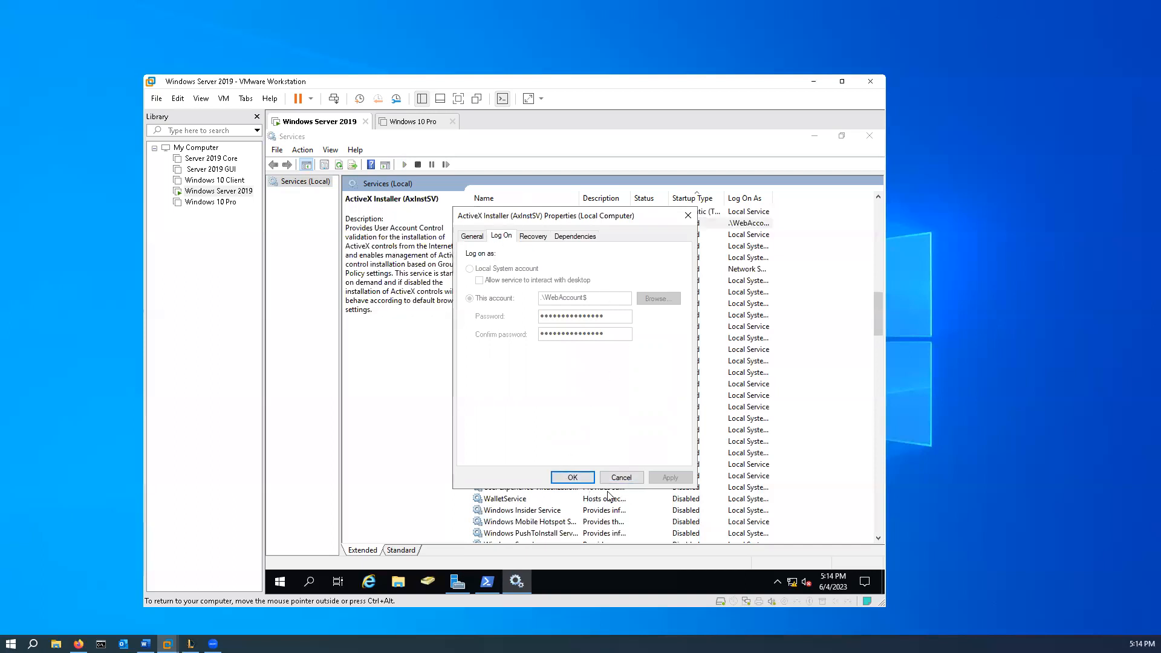
{"action": "left_click", "coordinate": [573, 477]}
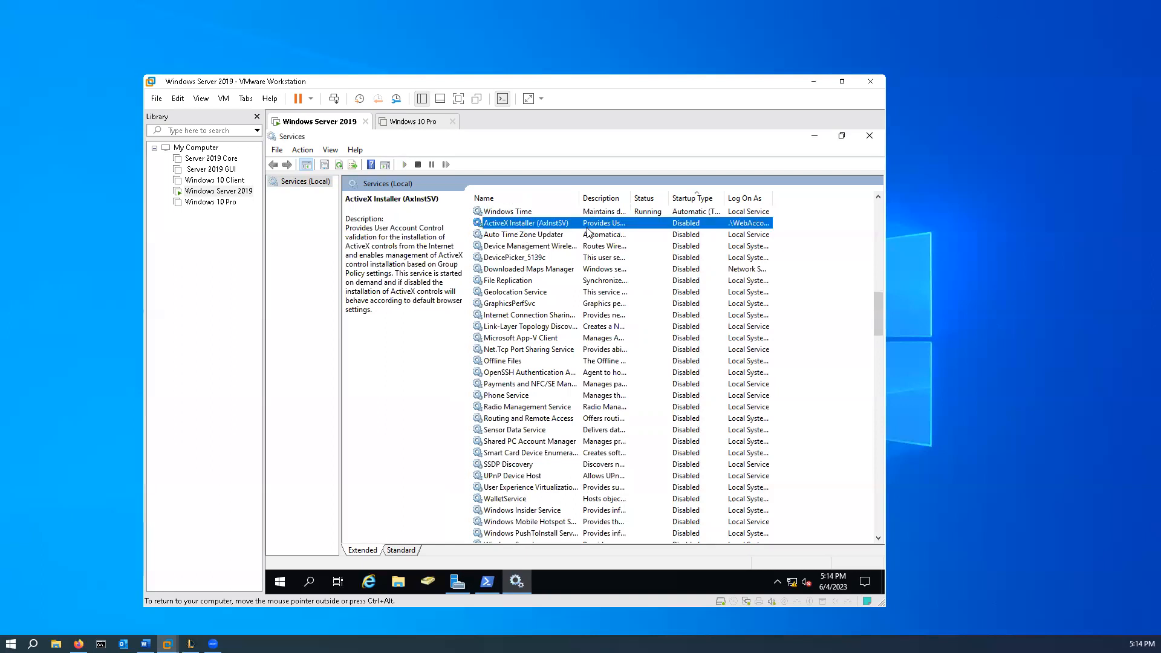
{"action": "right_click", "coordinate": [551, 224]}
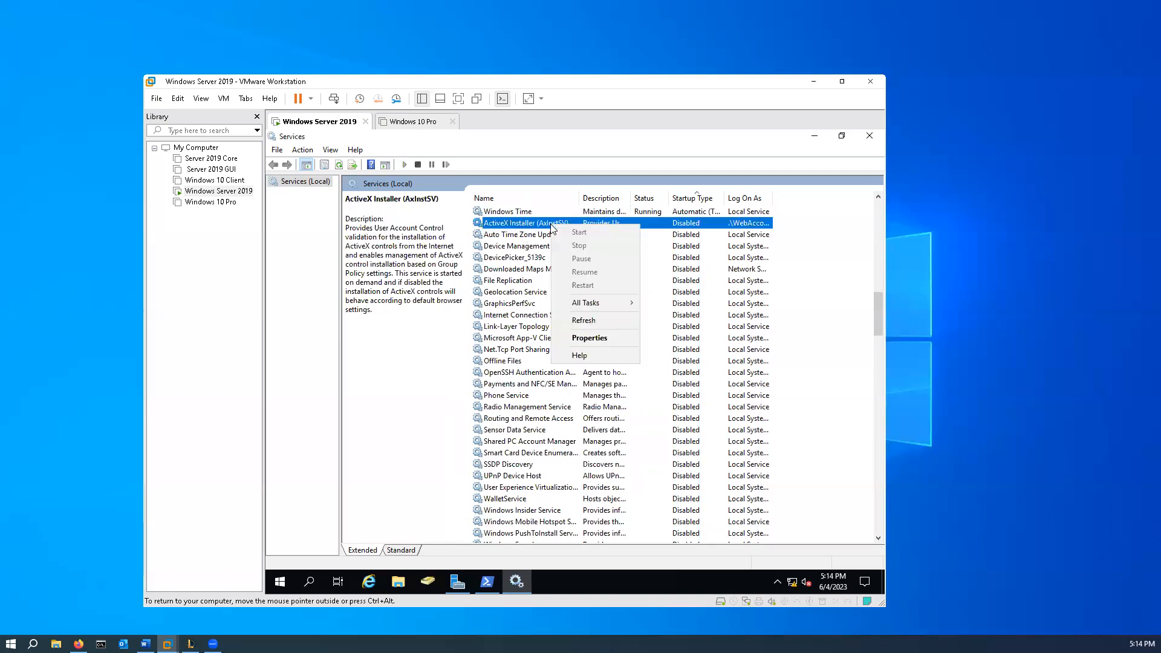
{"action": "left_click", "coordinate": [598, 339]}
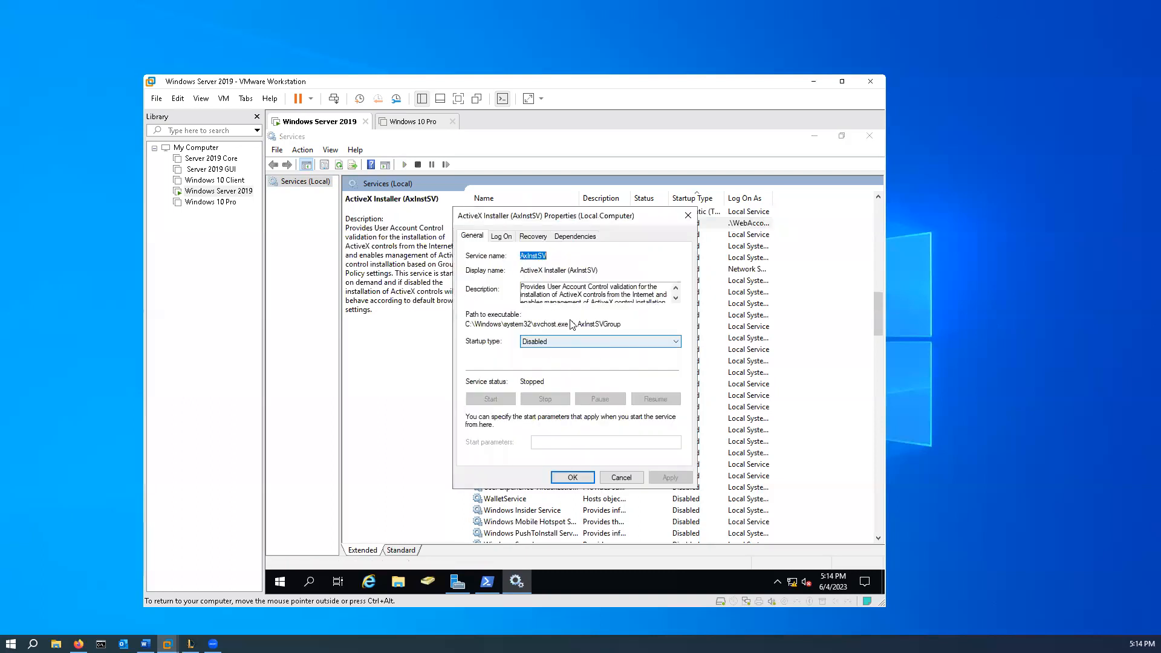
{"action": "left_click", "coordinate": [501, 236]}
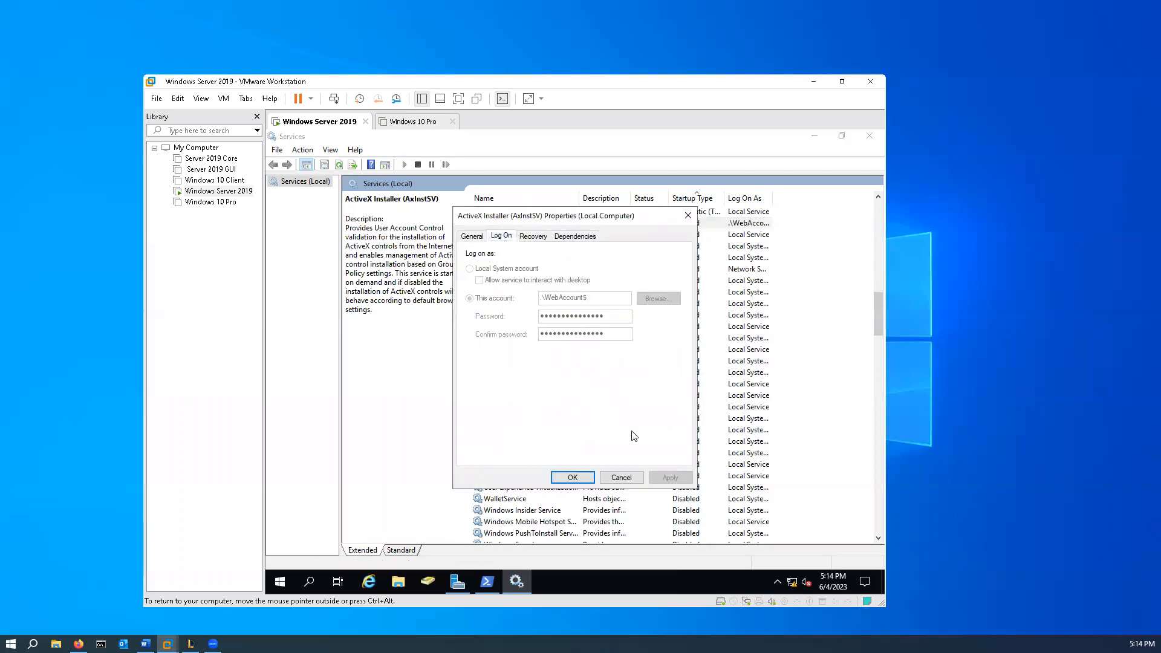
{"action": "left_click", "coordinate": [629, 479]}
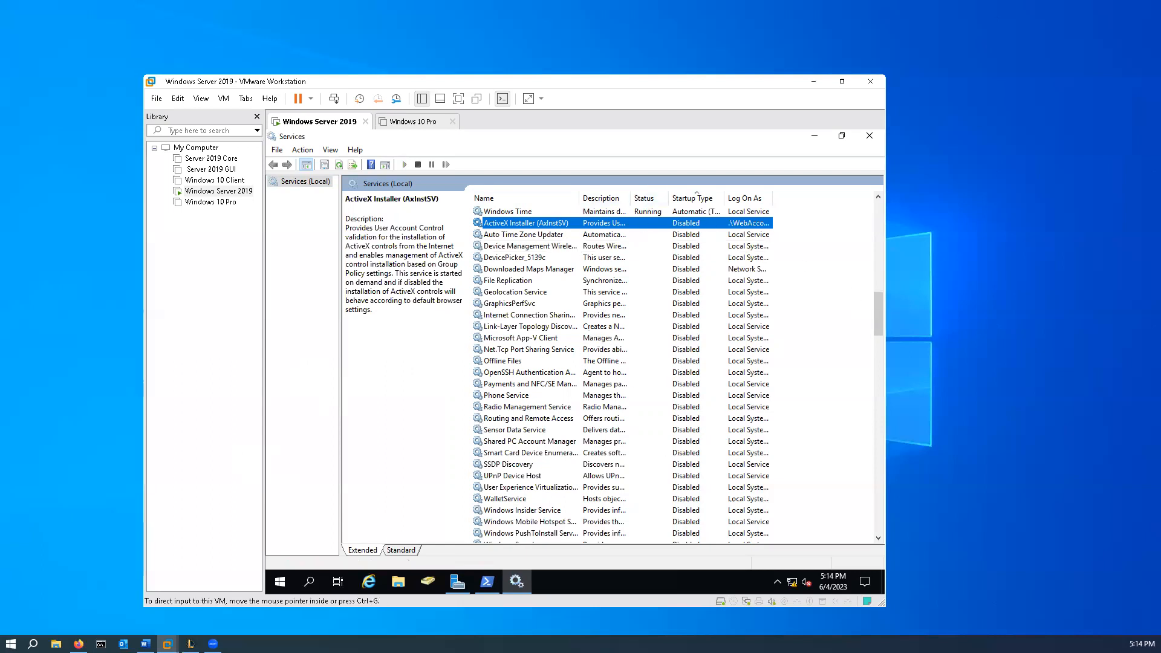
- Close the Services console, the PowerShell window and Server Manager
{"action": "scroll", "coordinate": [575, 327], "scroll_direction": "down", "scroll_amount": 4}
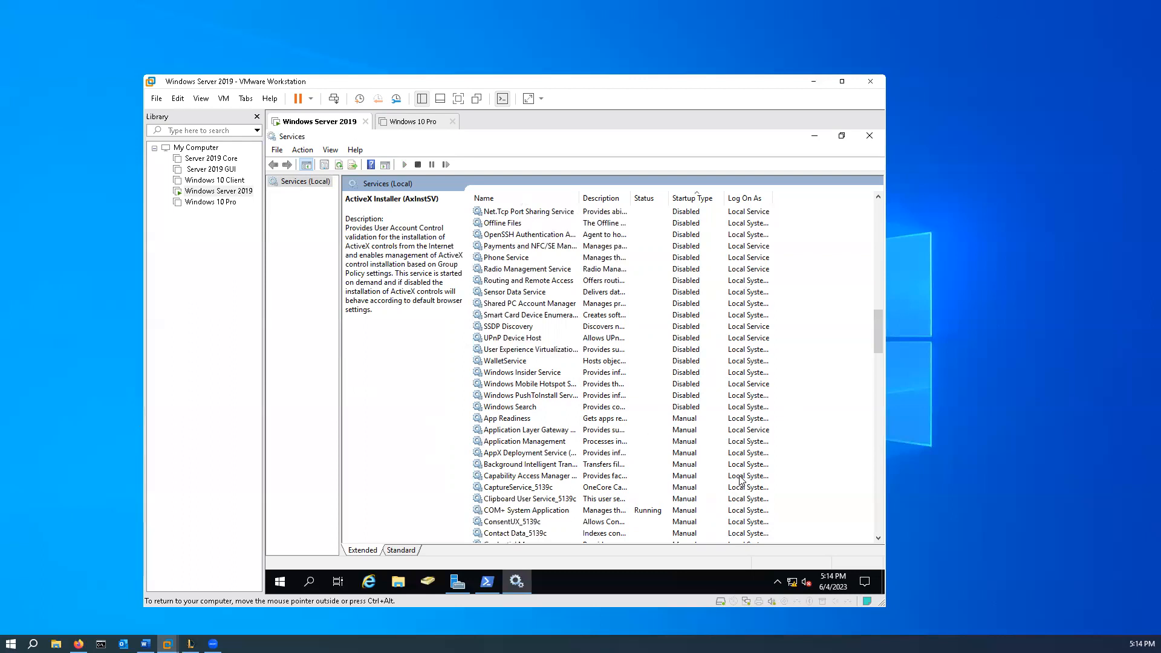
{"action": "left_click", "coordinate": [871, 137]}
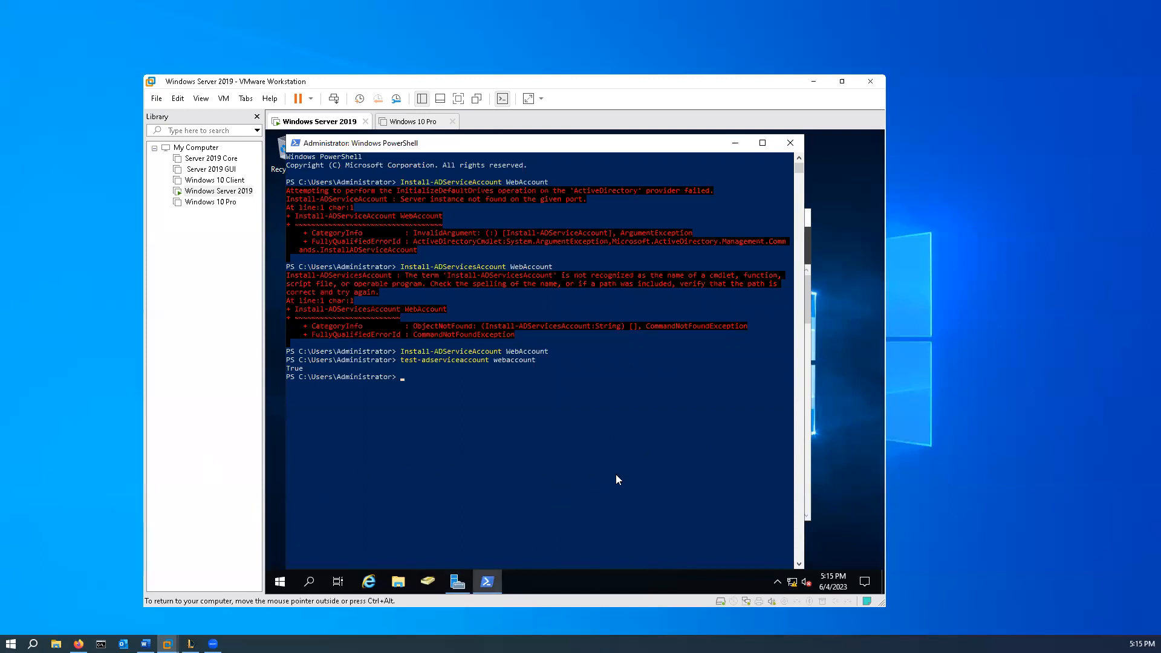
{"action": "left_click", "coordinate": [791, 143]}
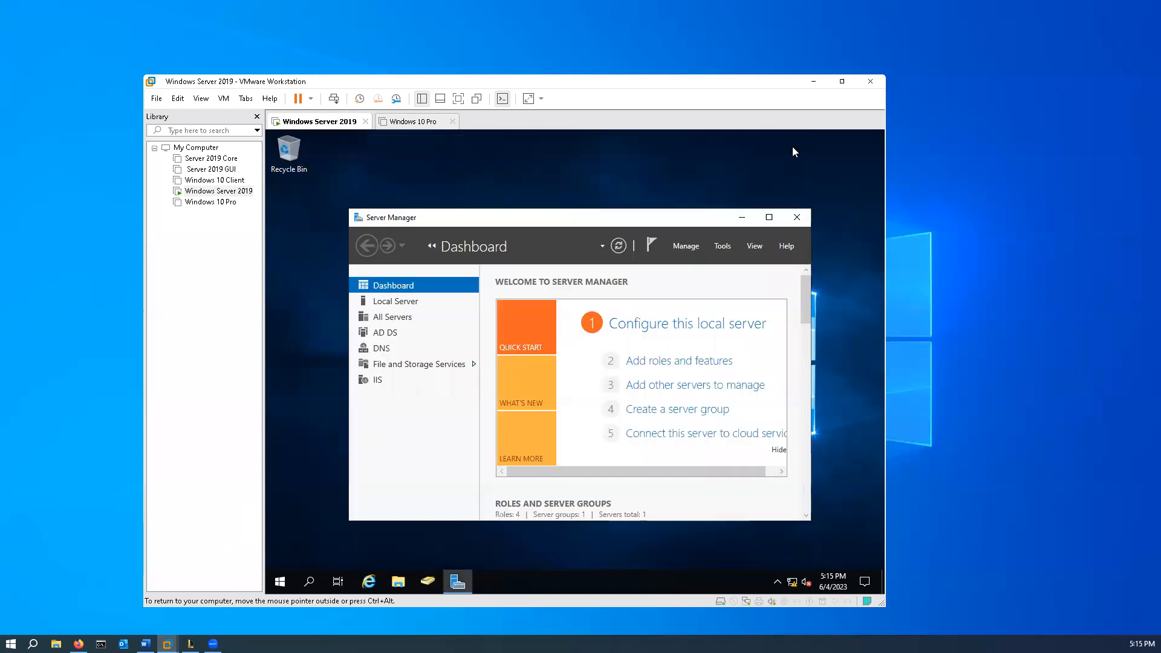
{"action": "left_click", "coordinate": [797, 218]}
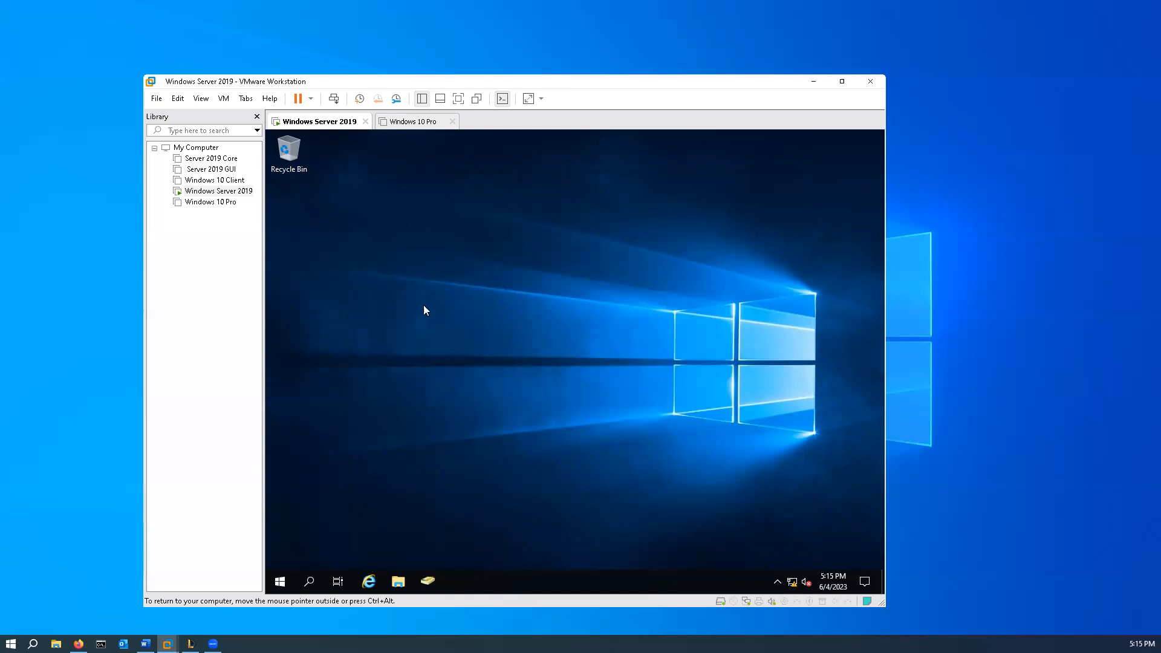
- Search for cmd and open Command Prompt as administrator
{"action": "left_click", "coordinate": [309, 581]}
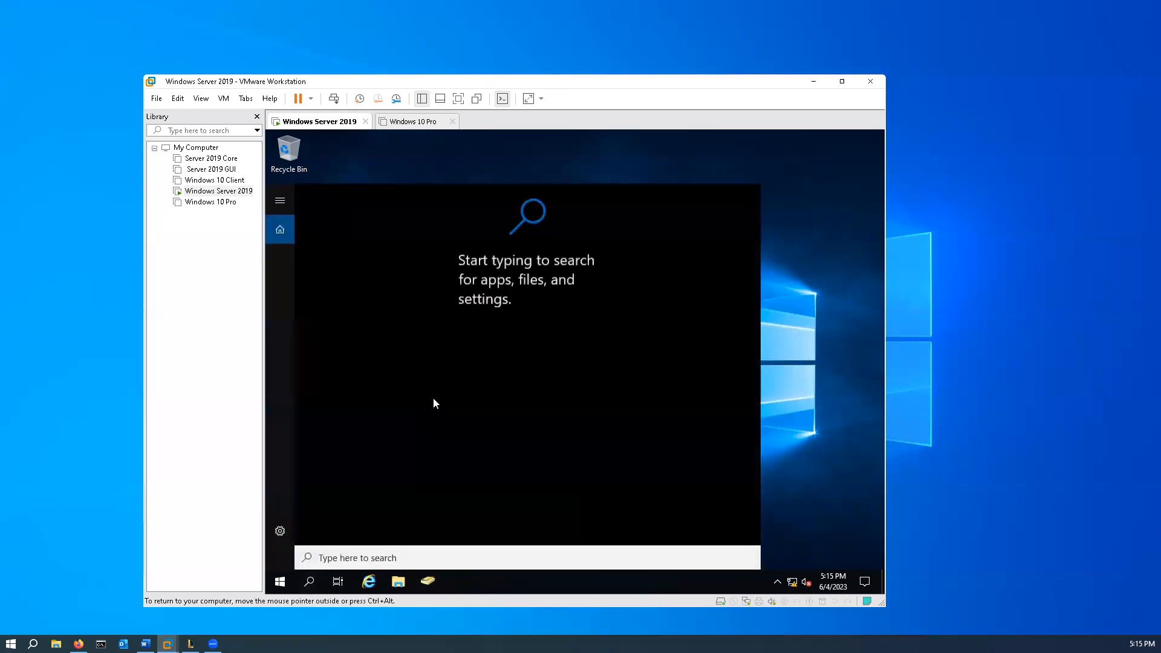
{"action": "type", "text": "cmd"}
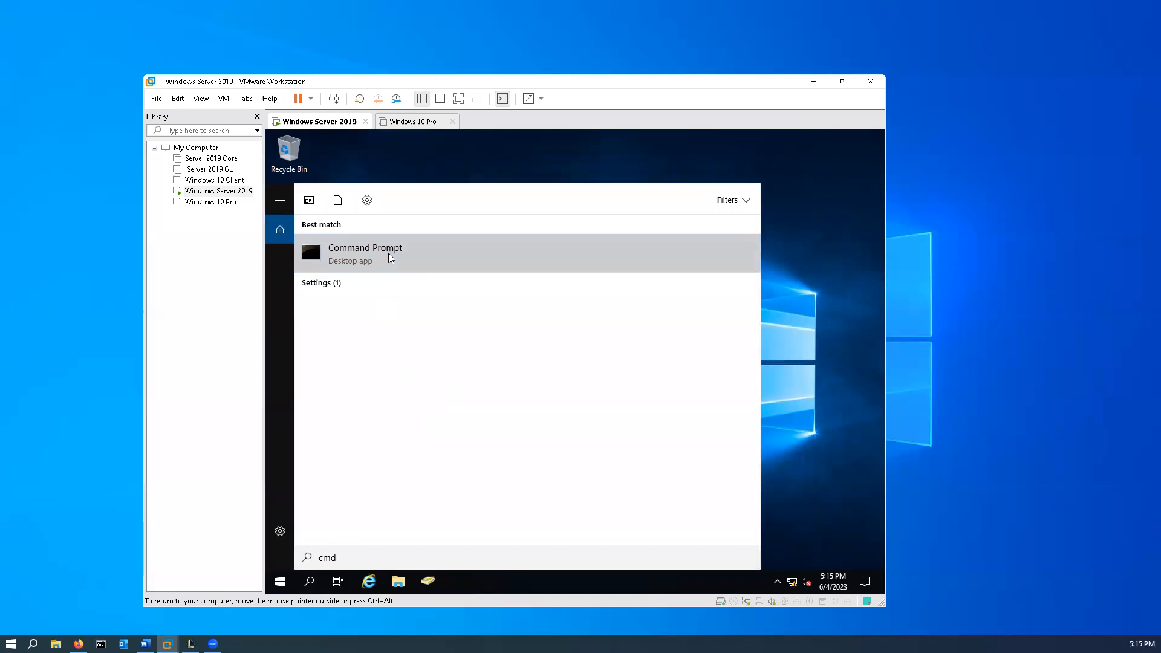
{"action": "right_click", "coordinate": [390, 258]}
{"action": "left_click", "coordinate": [469, 268]}
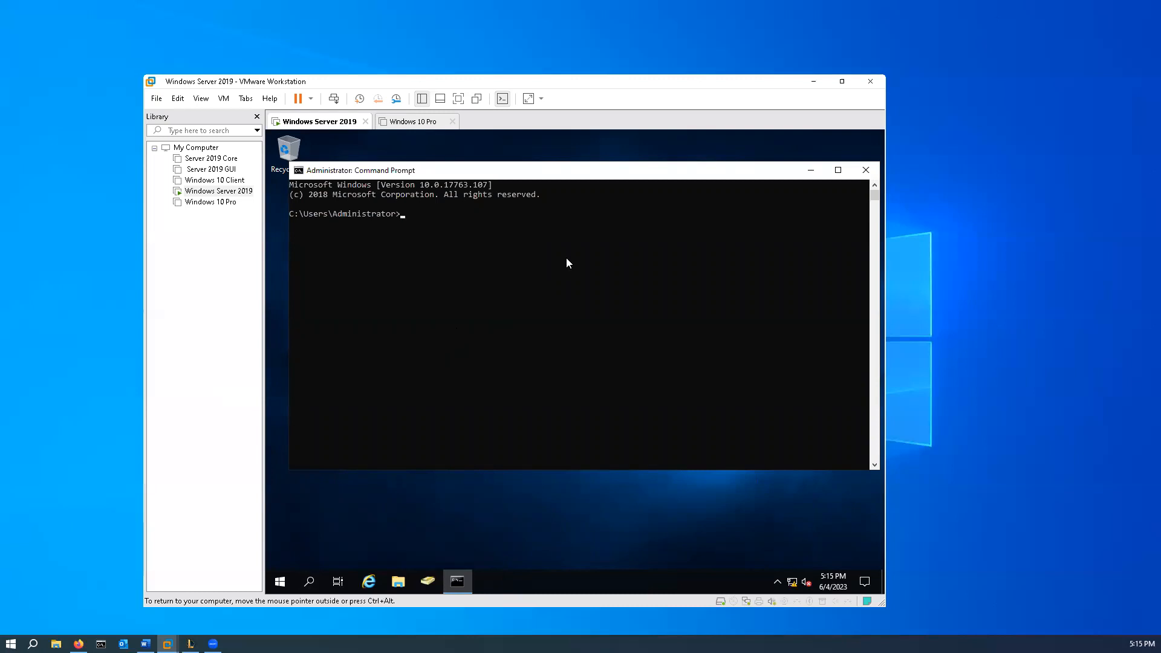
- Run notepad c:\import.csv from the command line and agree to create the new file
{"action": "type", "text": "notepad c:\\import.csv"}
{"action": "key", "text": "Return"}
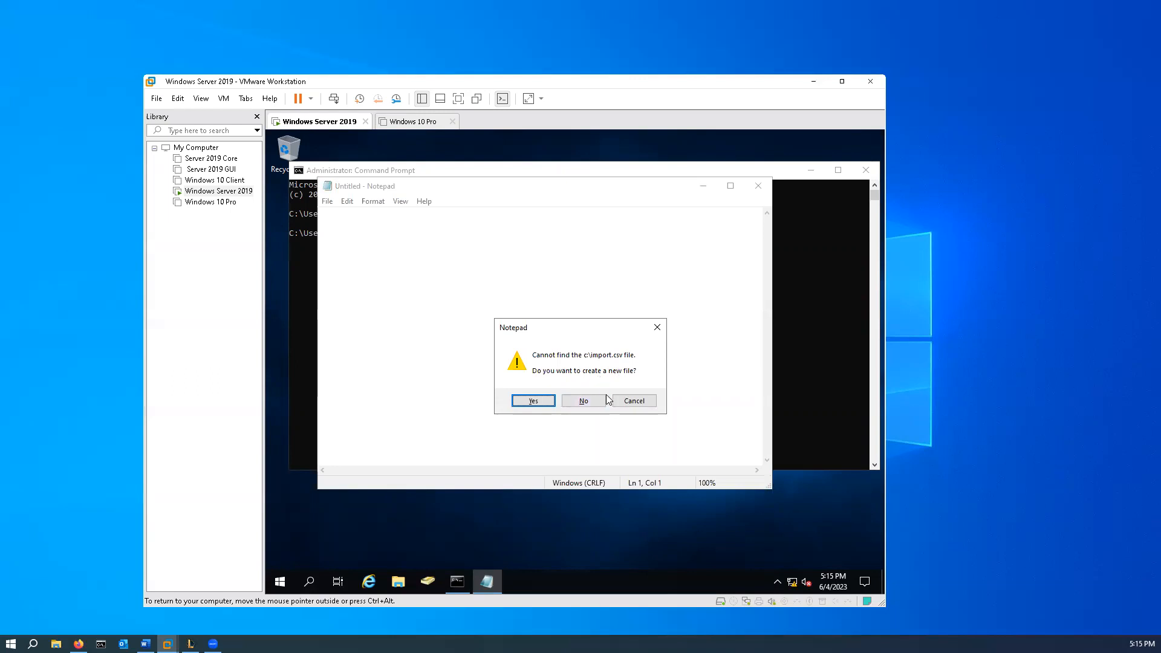
{"action": "left_click", "coordinate": [534, 401]}
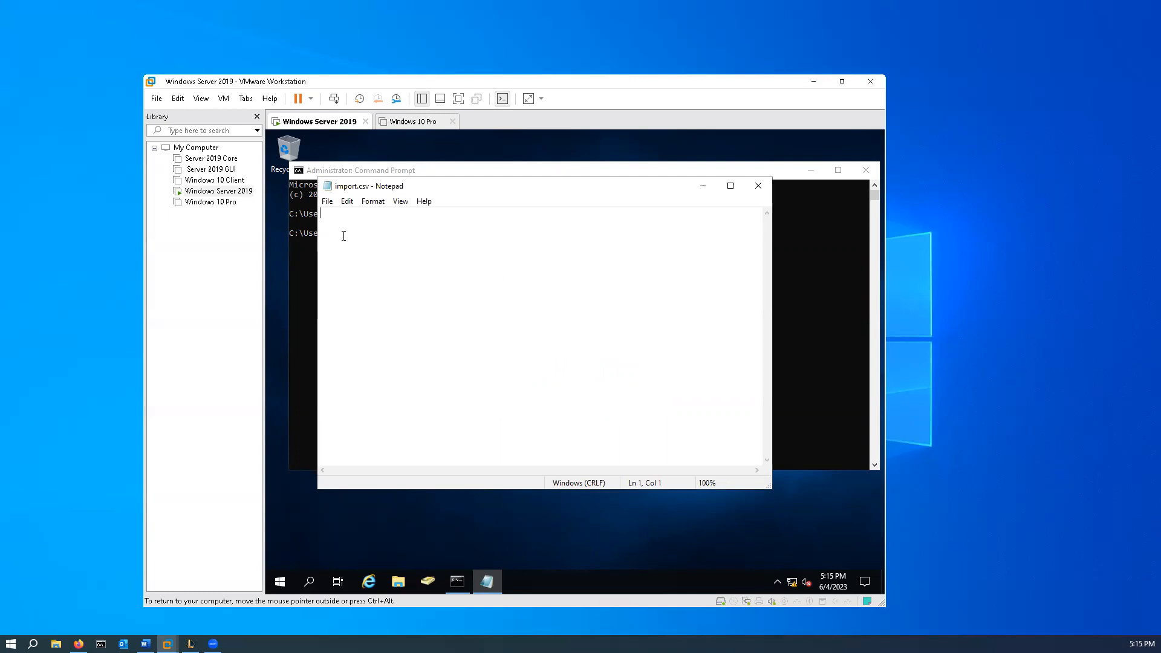
- Enter the CSV header row "objectClass, dn, samAccountName, GivenName, sn" in import.csv
{"action": "type", "text": "objectClass,  "}
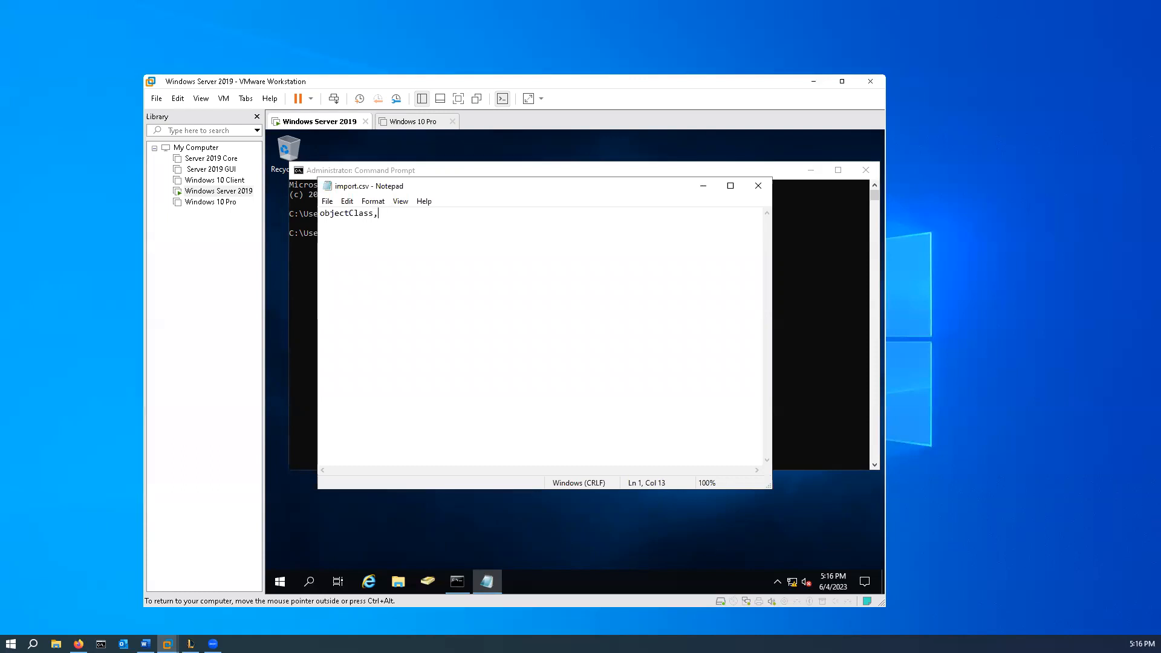
{"action": "type", "text": " dn, samAccountName, Giv"}
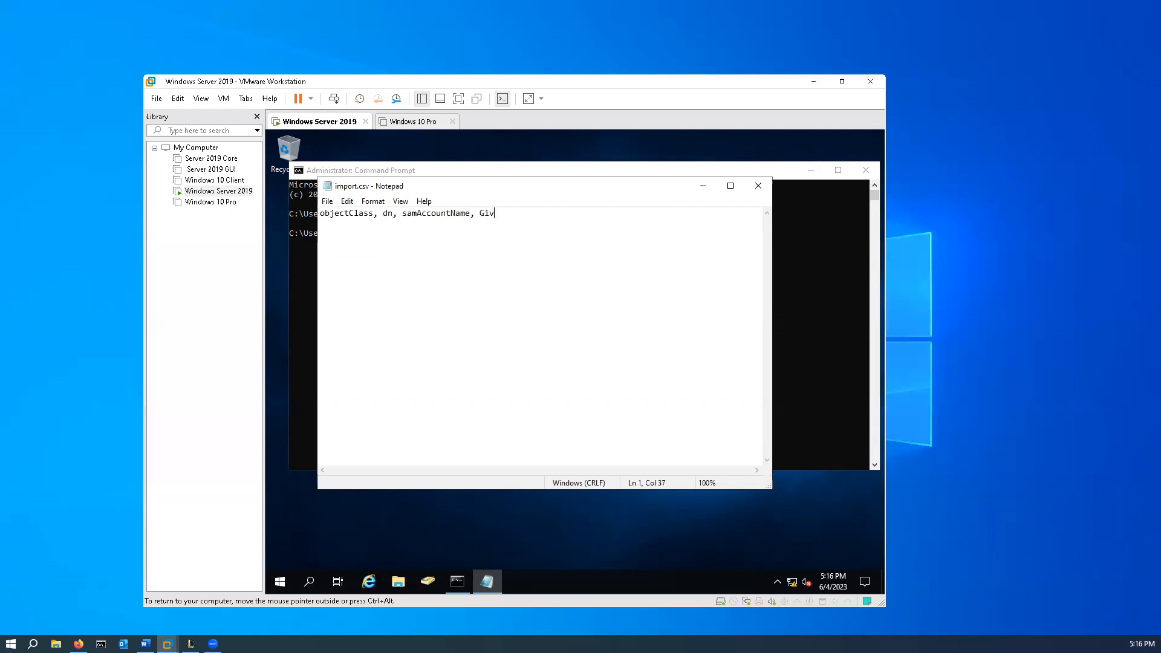
{"action": "type", "text": "enName, sn"}
- Start the first data row in import.csv with: user, "NC=User1
{"action": "key", "text": "Return"}
{"action": "type", "text": "user, \"NC=User1"}
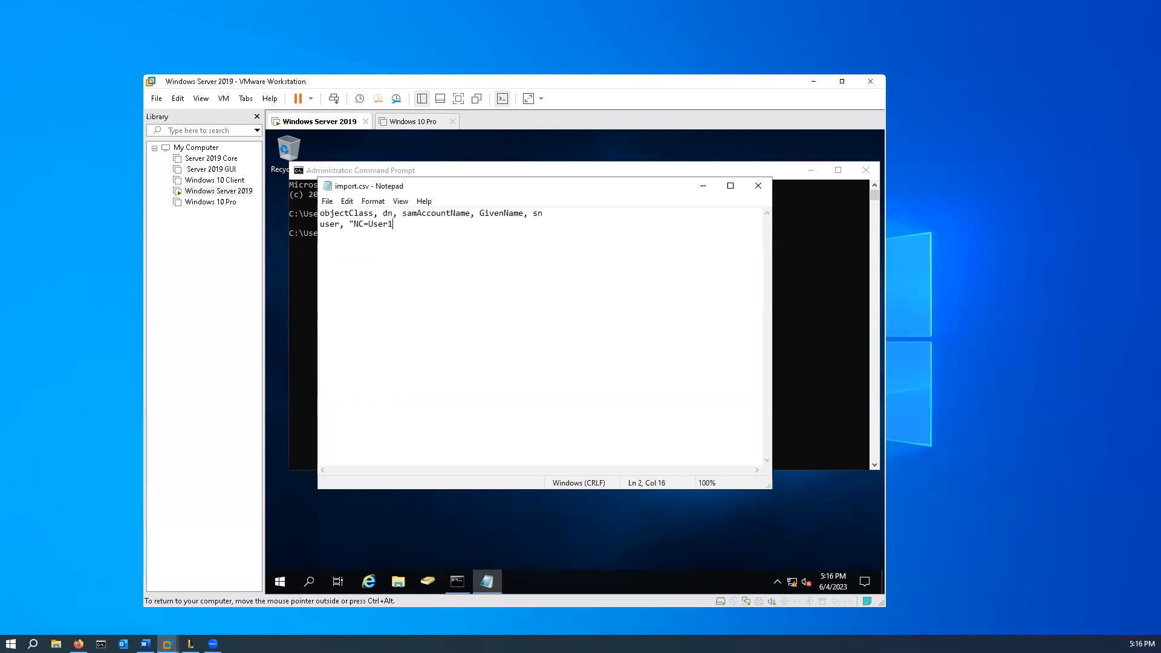
{"action": "type", "text": ", OU=Employees, DC="}
- Continue the User1 distinguished name with ", OU=Employees, DC=kidd, DC=com" and a closing quotation mark
{"action": "type", "text": "kidd, DC="}
{"action": "type", "text": "com"}
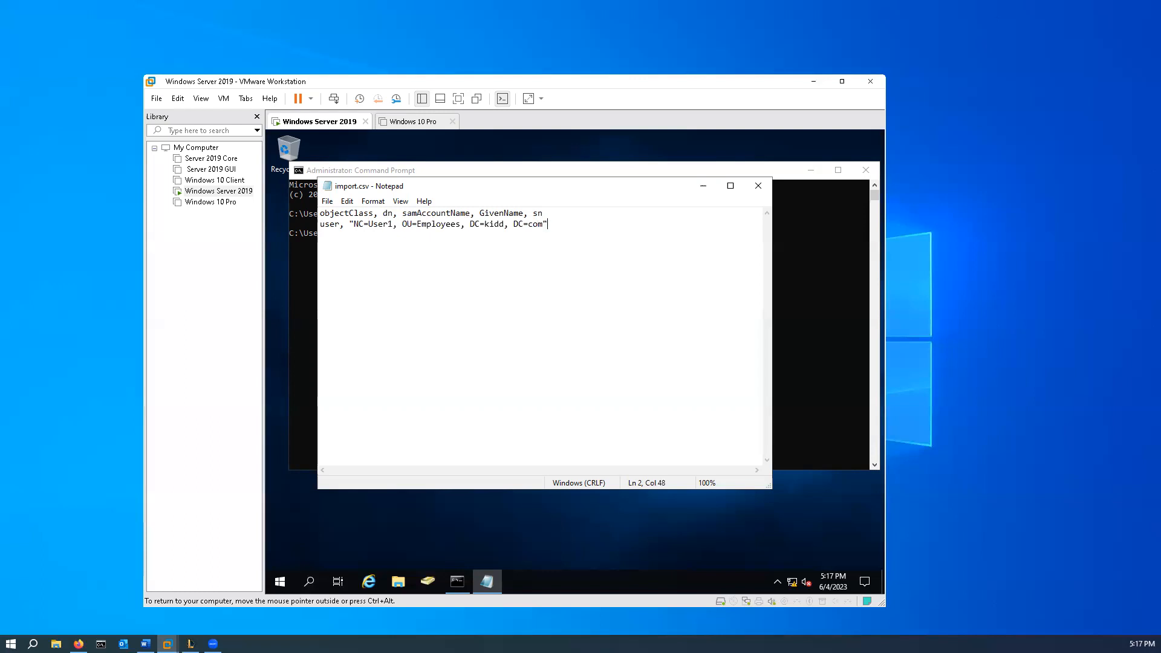
- Complete the row with the account name User1, given name User and surname 1, separated by commas
{"action": "type", "text": ", User1, User, 1"}
- Correct the attribute before User1 in the distinguished name to CN
{"action": "left_click", "coordinate": [363, 224]}
{"action": "key", "text": "BackSpace"}
{"action": "key", "text": "BackSpace"}
{"action": "type", "text": "CN"}
- Copy the whole User1 row and paste it on a new line below
{"action": "left_click_drag", "start_coordinate": [628, 224], "coordinate": [321, 233]}
{"action": "key", "text": "ctrl+c"}
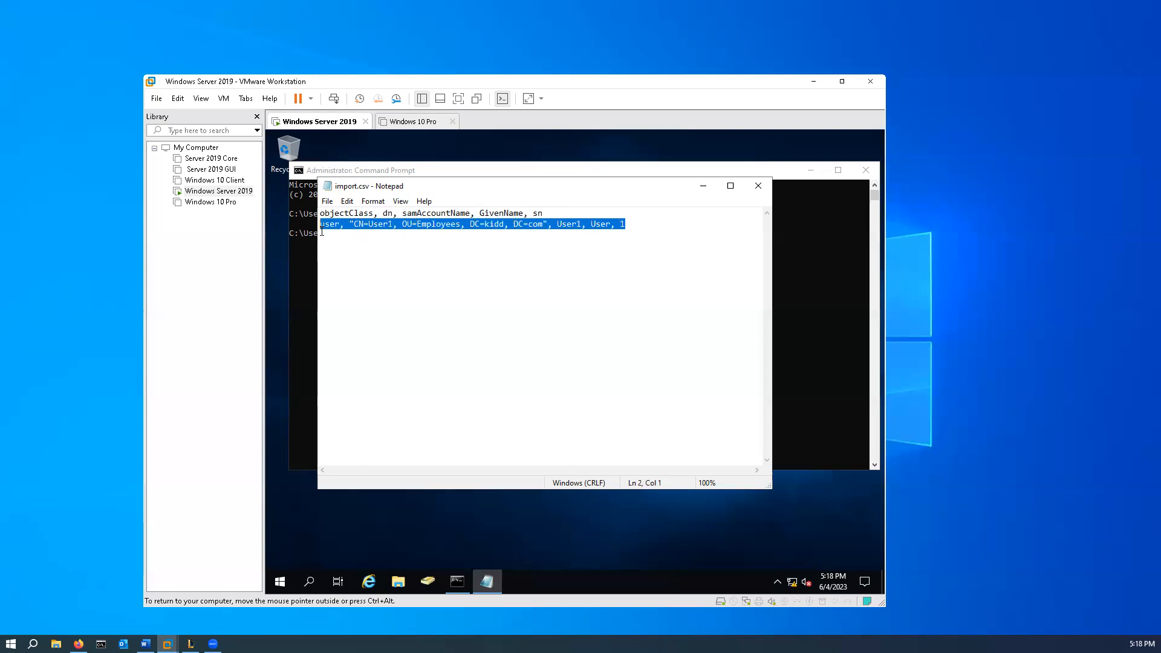
{"action": "left_click", "coordinate": [629, 225]}
{"action": "key", "text": "Return"}
{"action": "key", "text": "ctrl+v"}
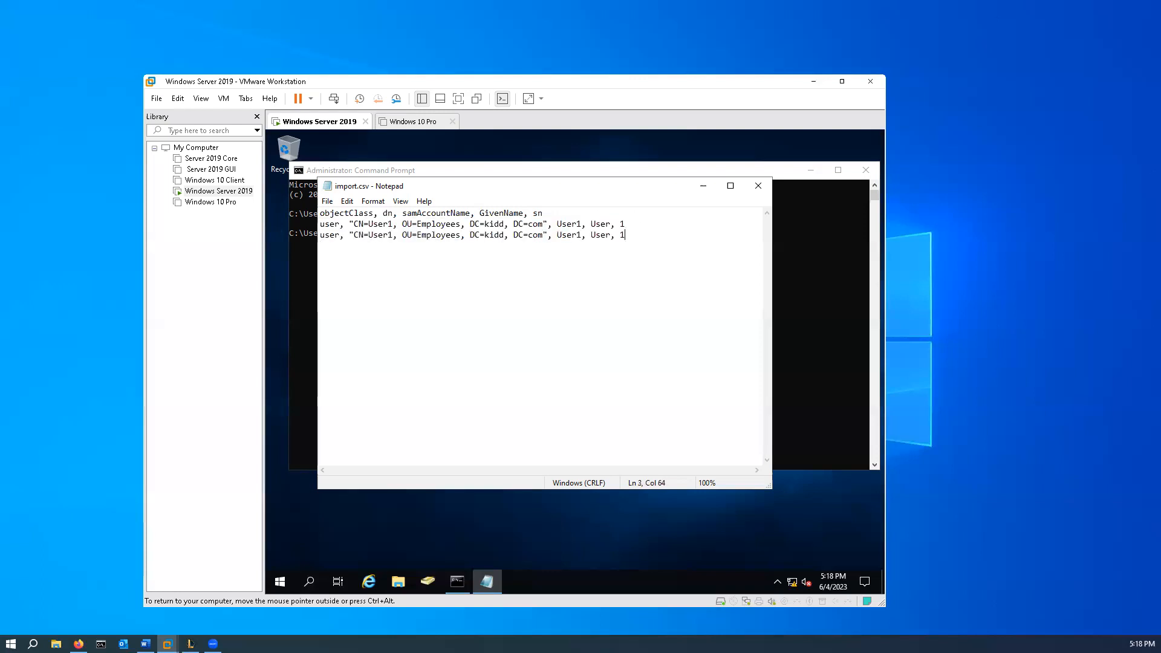
- Change the copied second row to CN=User2, account name User2 and surname 2
{"action": "left_click", "coordinate": [394, 235]}
{"action": "key", "text": "BackSpace"}
{"action": "type", "text": "2"}
{"action": "left_click", "coordinate": [581, 234]}
{"action": "key", "text": "BackSpace"}
{"action": "type", "text": "2"}
{"action": "key", "text": "End"}
{"action": "key", "text": "BackSpace"}
{"action": "type", "text": "2"}
- Paste another copy of the row and change it to CN=User3, account name User3 and surname 3
{"action": "key", "text": "Return"}
{"action": "key", "text": "ctrl+v"}
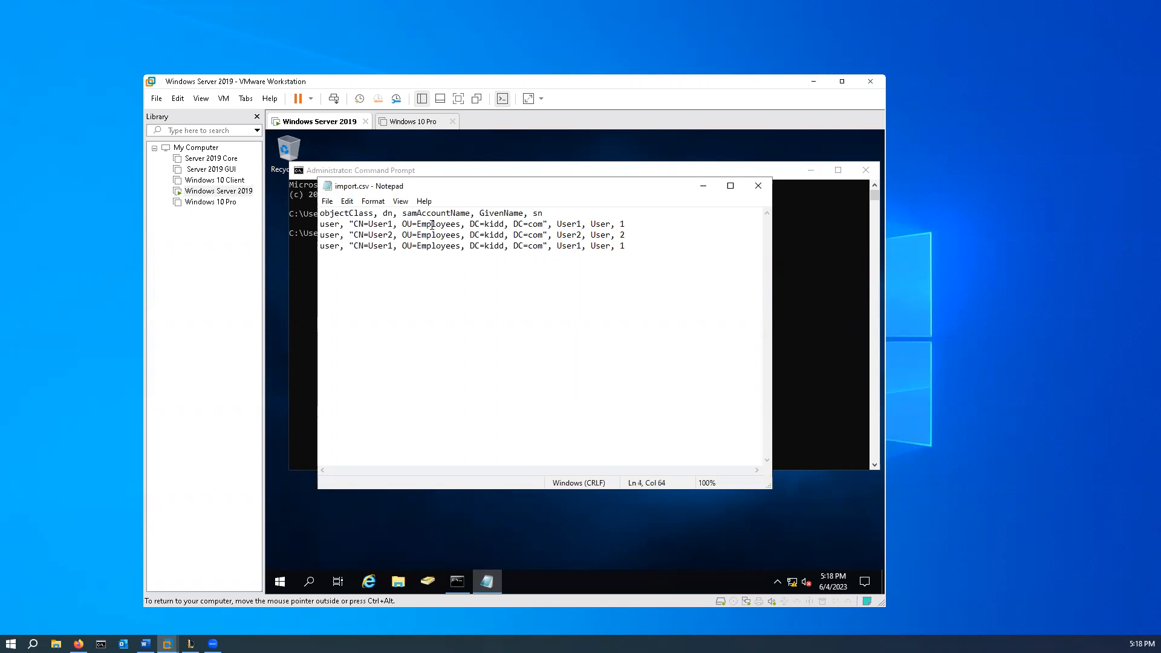
{"action": "left_click", "coordinate": [393, 245]}
{"action": "key", "text": "BackSpace"}
{"action": "type", "text": "3"}
{"action": "key", "text": "Right"}
{"action": "key", "text": "Right"}
{"action": "key", "text": "Right"}
{"action": "key", "text": "Right"}
{"action": "key", "text": "Right"}
{"action": "key", "text": "Right"}
{"action": "key", "text": "Right"}
{"action": "key", "text": "Right"}
{"action": "key", "text": "Right"}
{"action": "key", "text": "Right"}
{"action": "key", "text": "Right"}
{"action": "key", "text": "Right"}
{"action": "key", "text": "Right"}
{"action": "key", "text": "Right"}
{"action": "key", "text": "Right"}
{"action": "key", "text": "Right"}
{"action": "key", "text": "Right"}
{"action": "key", "text": "Right"}
{"action": "key", "text": "Right"}
{"action": "key", "text": "Right"}
{"action": "key", "text": "BackSpace"}
{"action": "type", "text": "3"}
{"action": "key", "text": "Right"}
{"action": "key", "text": "Right"}
{"action": "key", "text": "BackSpace"}
{"action": "type", "text": "3"}
- Paste a fourth row and change it to CN=User4, account name User4 and surname 4
{"action": "key", "text": "Return"}
{"action": "key", "text": "ctrl+v"}
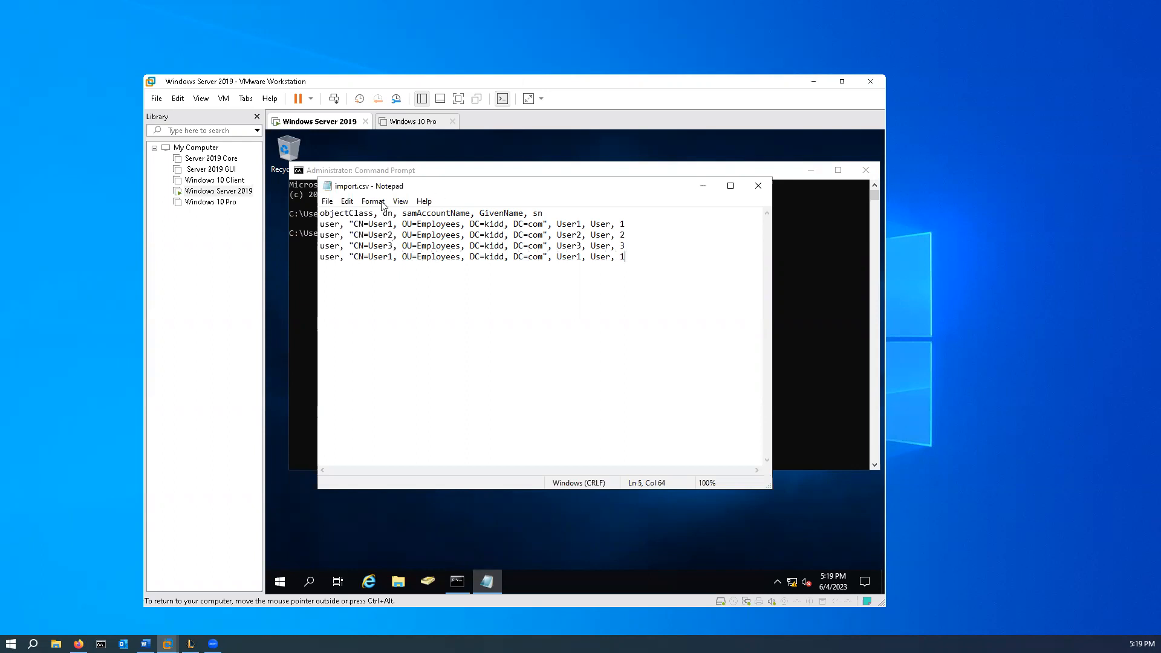
{"action": "key", "text": "BackSpace"}
{"action": "type", "text": "4"}
{"action": "key", "text": "BackSpace"}
{"action": "type", "text": "4"}
{"action": "key", "text": "Left"}
{"action": "key", "text": "Left"}
{"action": "key", "text": "Left"}
{"action": "key", "text": "Left"}
{"action": "key", "text": "Left"}
{"action": "key", "text": "Left"}
{"action": "key", "text": "Left"}
{"action": "key", "text": "Left"}
{"action": "key", "text": "Left"}
{"action": "key", "text": "Left"}
{"action": "key", "text": "Left"}
{"action": "key", "text": "Left"}
{"action": "key", "text": "Left"}
{"action": "key", "text": "Left"}
{"action": "key", "text": "Left"}
{"action": "key", "text": "Left"}
{"action": "key", "text": "Left"}
{"action": "key", "text": "Left"}
{"action": "key", "text": "Left"}
{"action": "key", "text": "Left"}
{"action": "key", "text": "Left"}
{"action": "key", "text": "Left"}
{"action": "key", "text": "Left"}
{"action": "key", "text": "Left"}
{"action": "key", "text": "Left"}
{"action": "key", "text": "BackSpace"}
{"action": "type", "text": "4"}
- Save import.csv and close Notepad
{"action": "left_click", "coordinate": [326, 202]}
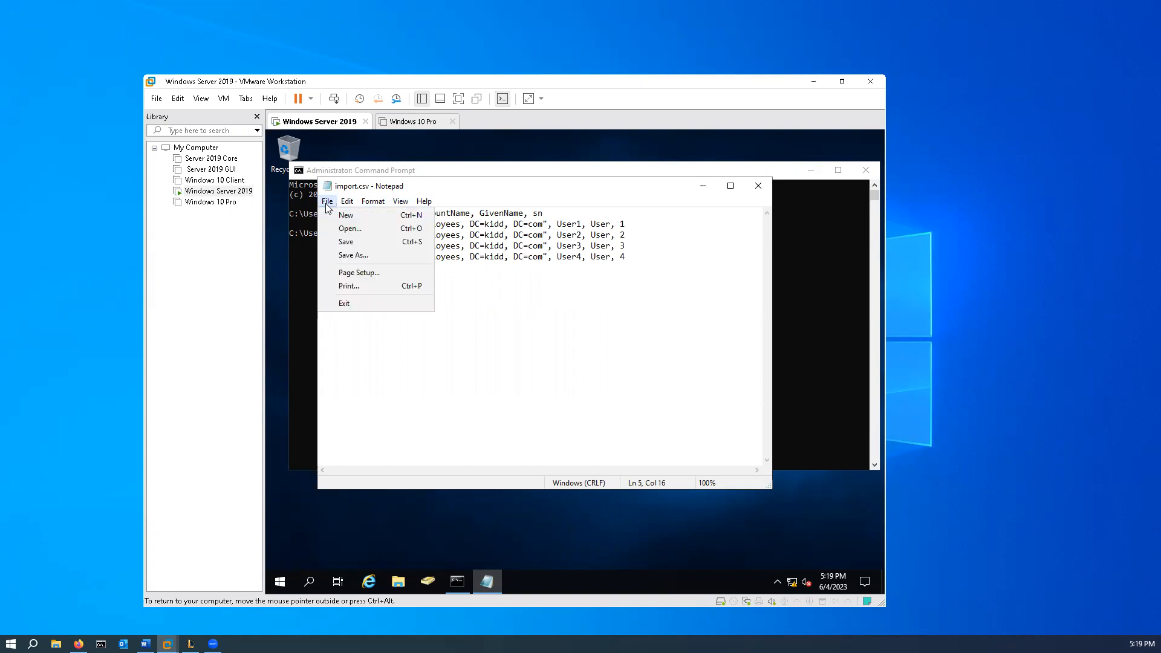
{"action": "left_click", "coordinate": [347, 242]}
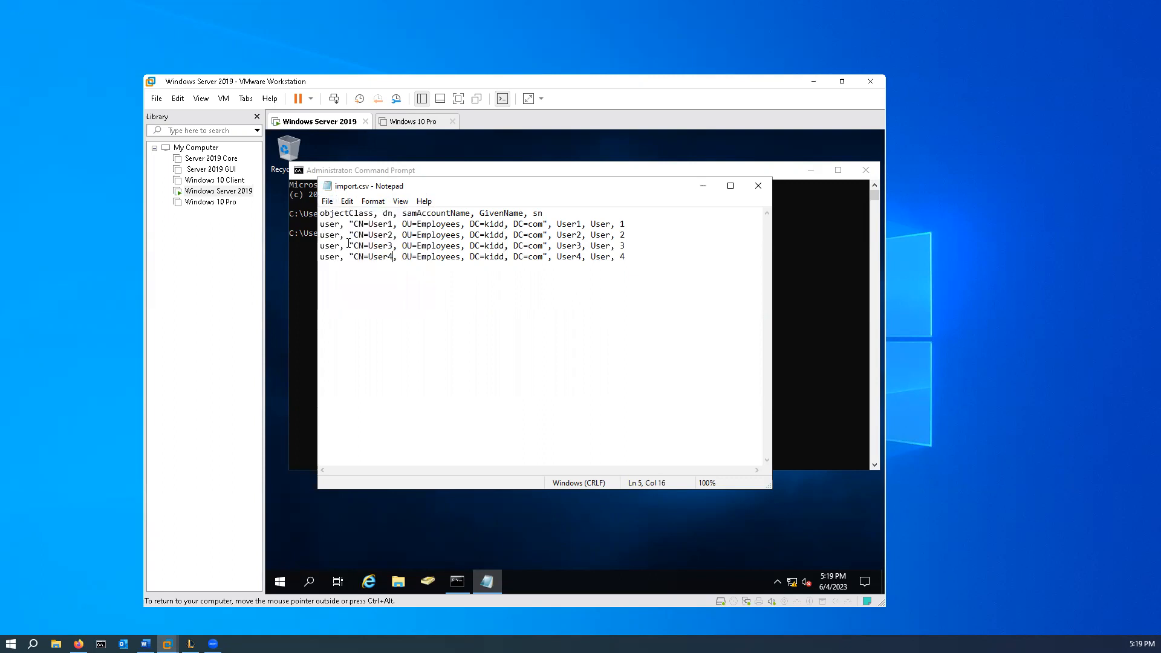
{"action": "left_click", "coordinate": [760, 188]}
- Enter the command csvde -i -f C:\import.csv in Command Prompt without running it
{"action": "left_click", "coordinate": [472, 235]}
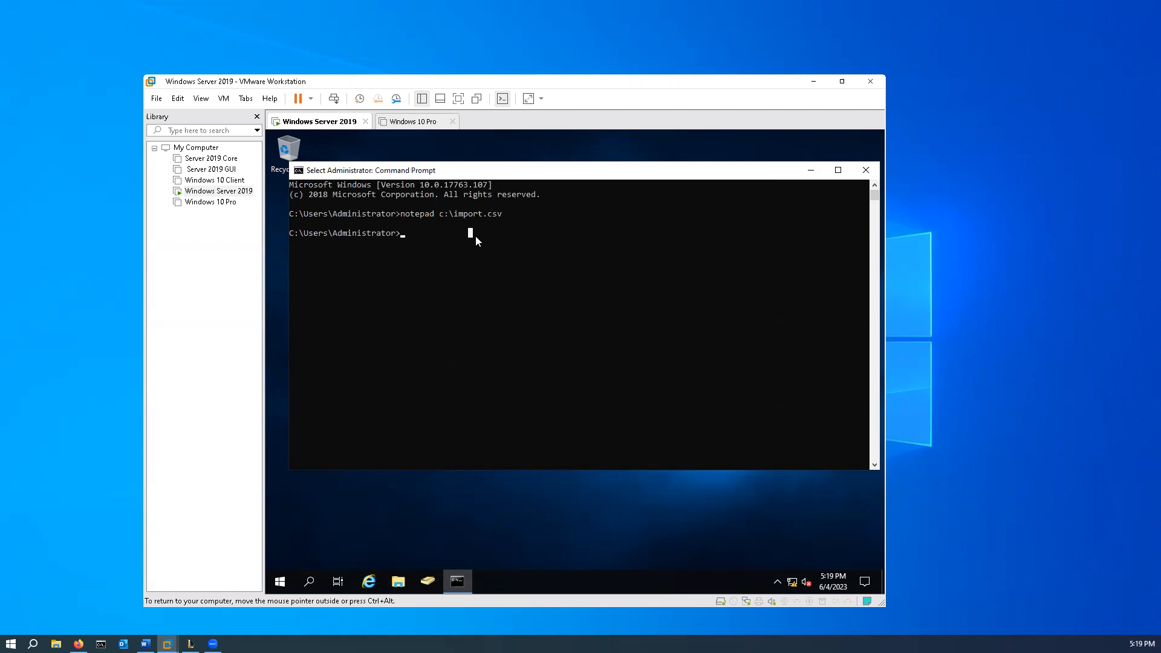
{"action": "key", "text": "Escape"}
{"action": "type", "text": "csvde -"}
{"action": "type", "text": "import.csv"}
- In Active Directory Users and Computers, create the organizational unit Employees under kidd.com with accidental-deletion protection turned off
{"action": "left_click", "coordinate": [428, 582]}
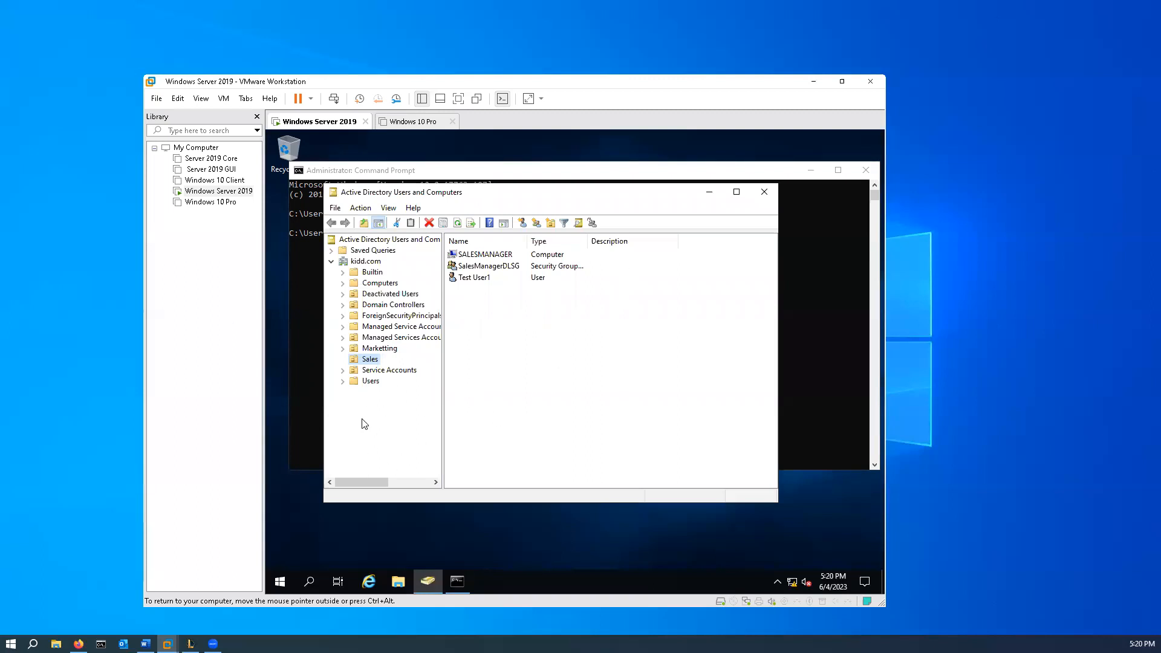
{"action": "right_click", "coordinate": [365, 264]}
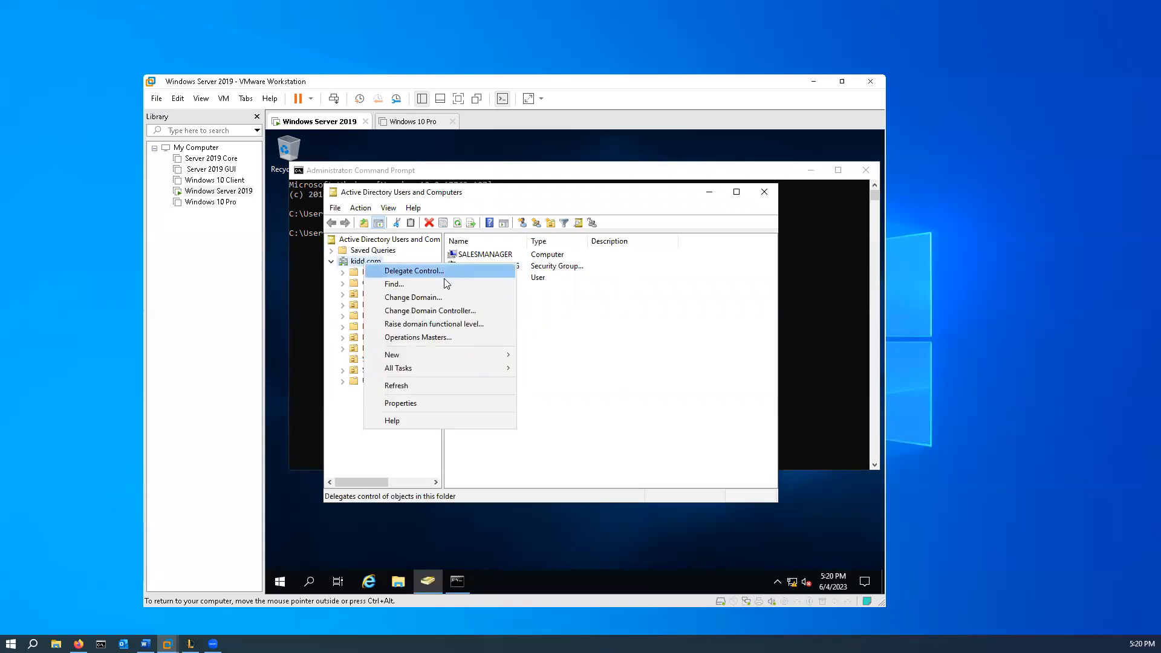
{"action": "mouse_move", "coordinate": [427, 354]}
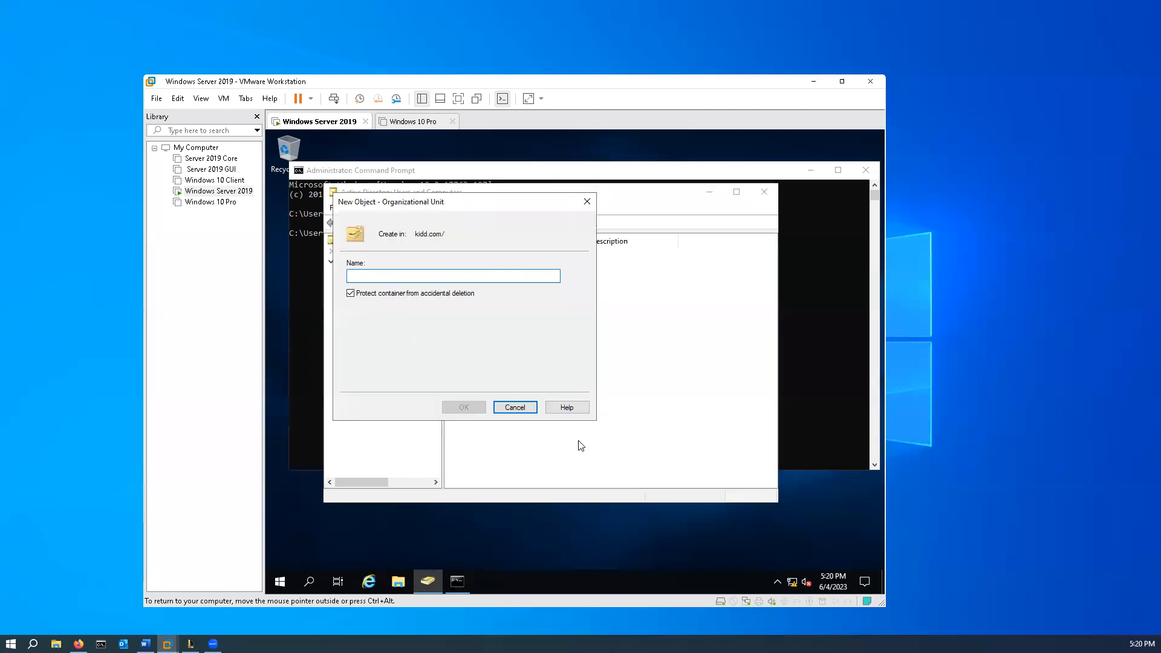
{"action": "type", "text": "Em"}
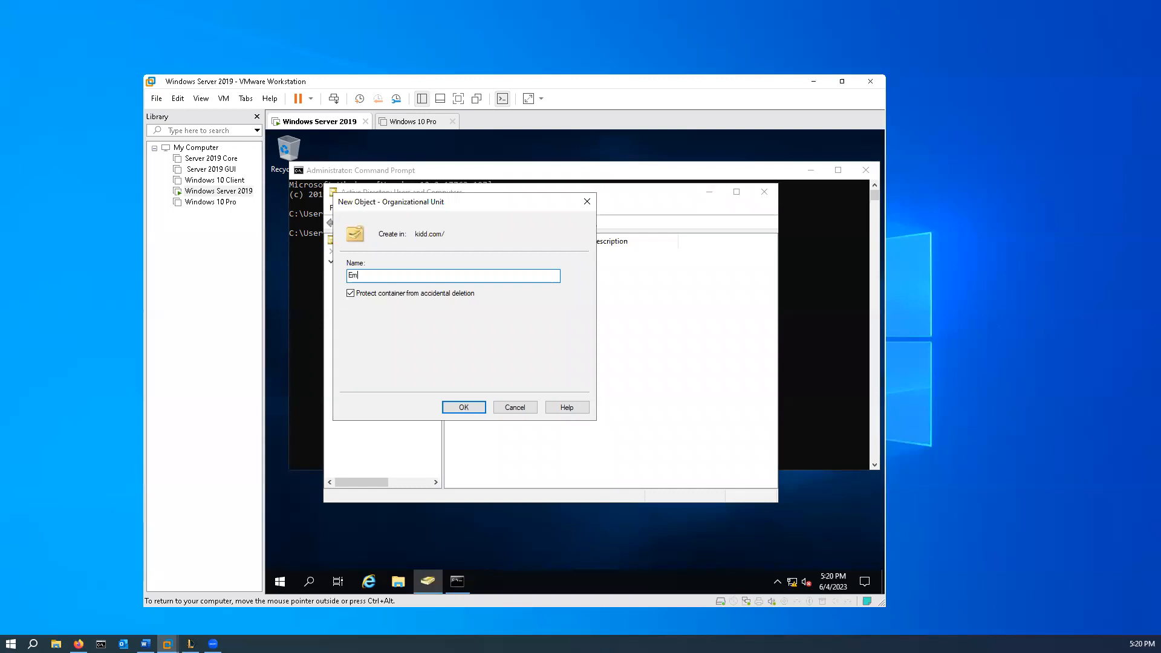
{"action": "type", "text": "ployees"}
{"action": "left_click", "coordinate": [351, 294]}
{"action": "left_click", "coordinate": [463, 407]}
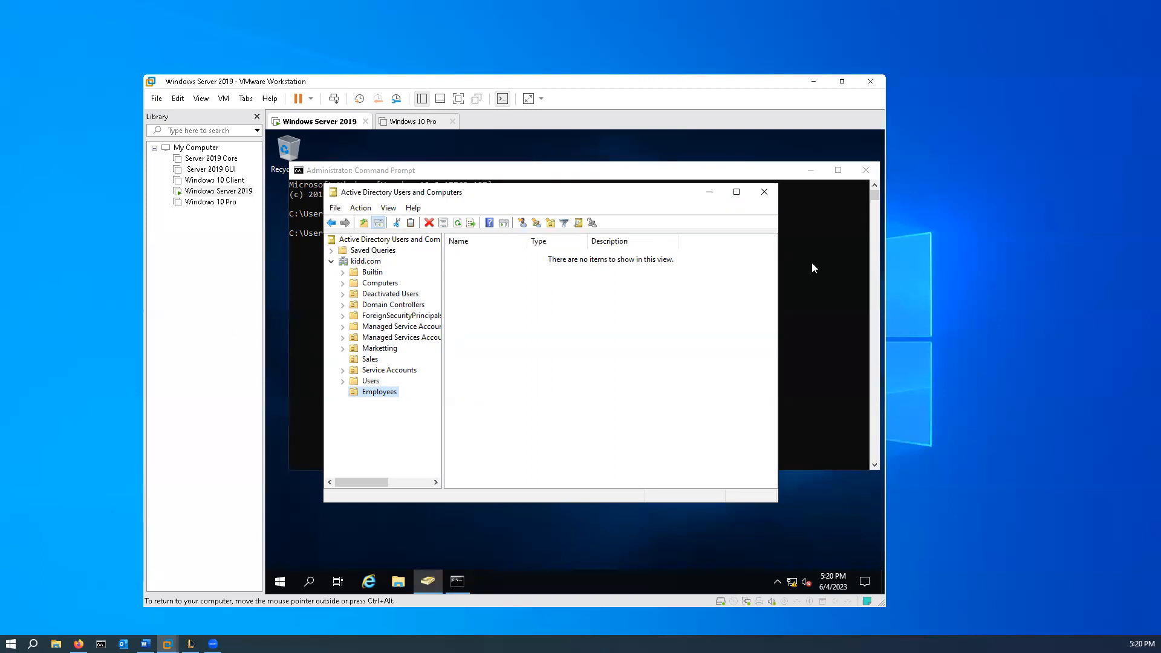
- Return to Command Prompt and run the prepared csvde import of C:\import.csv
{"action": "left_click", "coordinate": [768, 170]}
{"action": "left_click", "coordinate": [602, 242]}
{"action": "key", "text": "Return"}
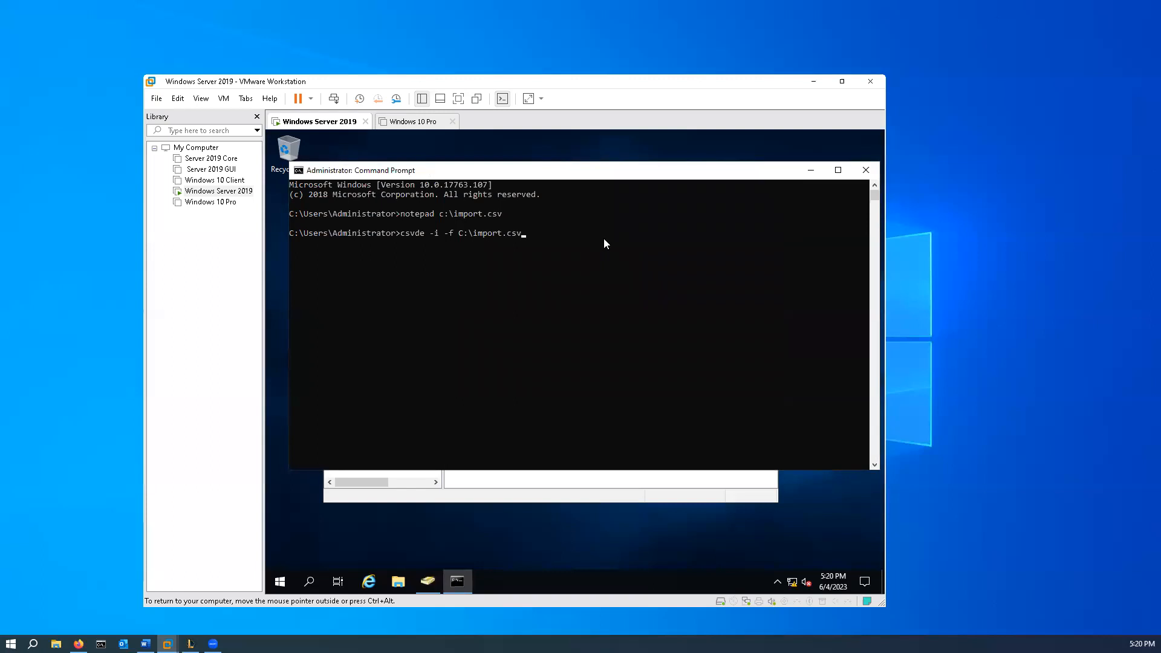
{"action": "left_click", "coordinate": [540, 232]}
{"action": "key", "text": "Return"}
{"action": "key", "text": "Return"}
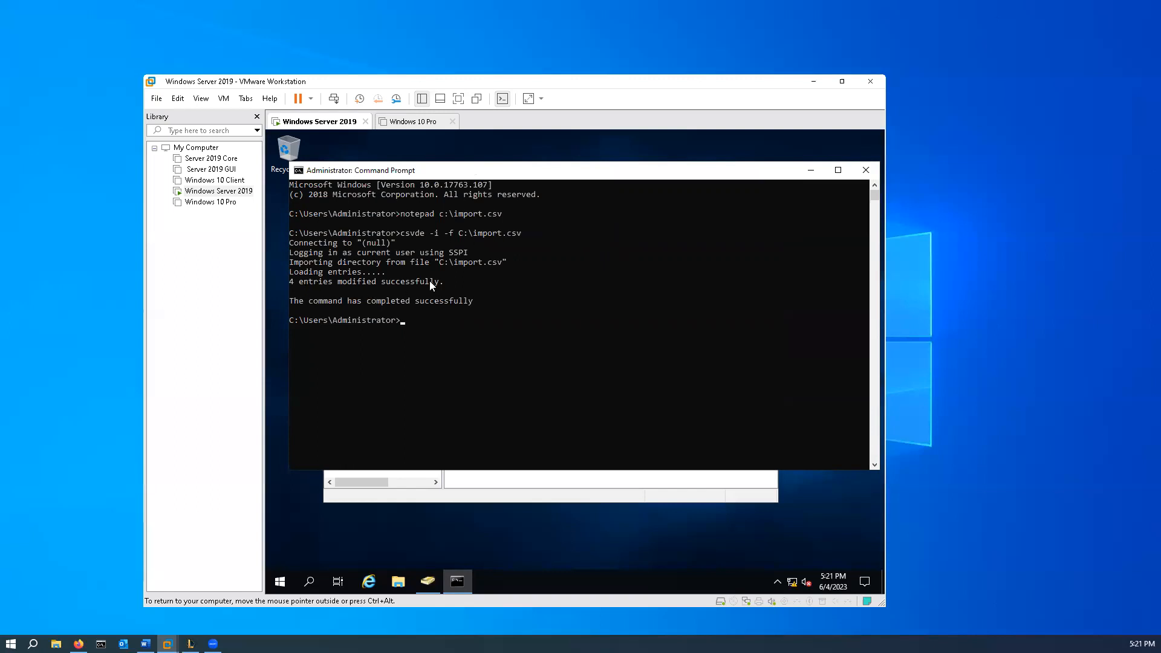
- Refresh the Employees organizational unit in Active Directory Users and Computers to check for the imported users
{"action": "left_click", "coordinate": [505, 497]}
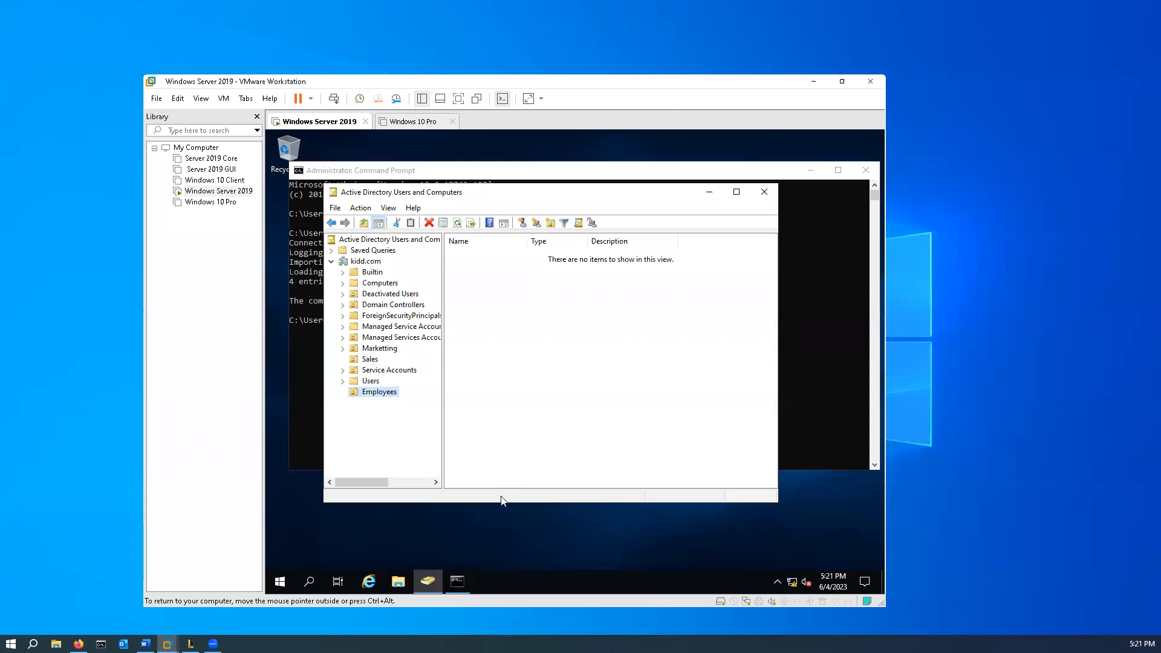
{"action": "left_click", "coordinate": [371, 381]}
{"action": "left_click", "coordinate": [380, 392]}
{"action": "right_click", "coordinate": [531, 382]}
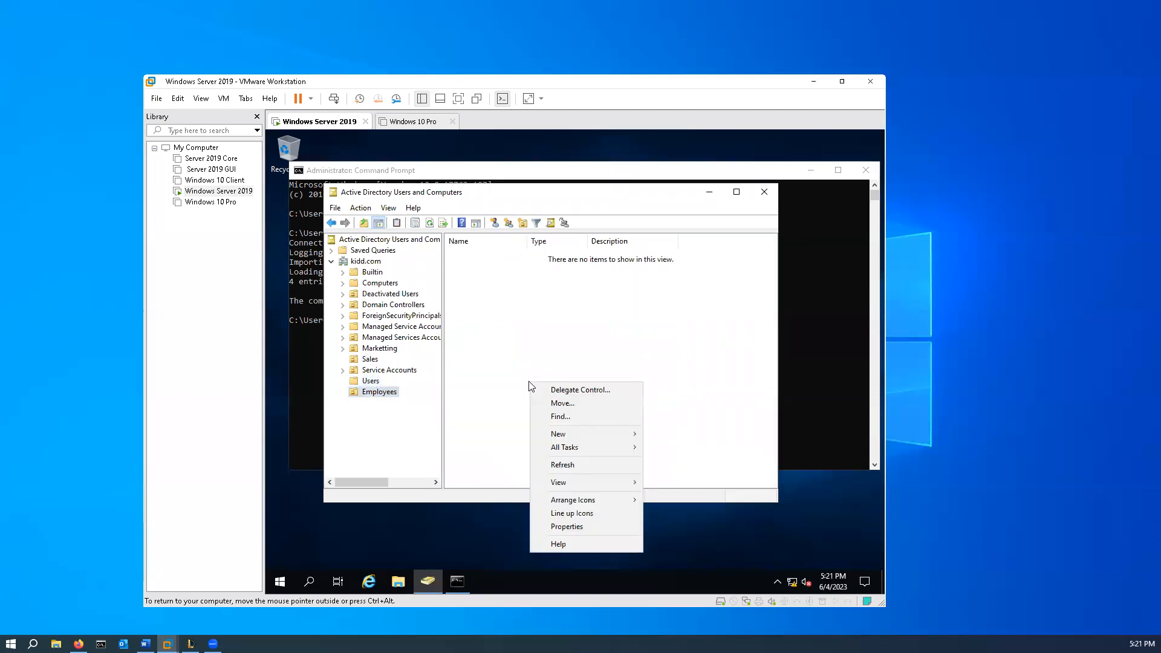
{"action": "left_click", "coordinate": [429, 222]}
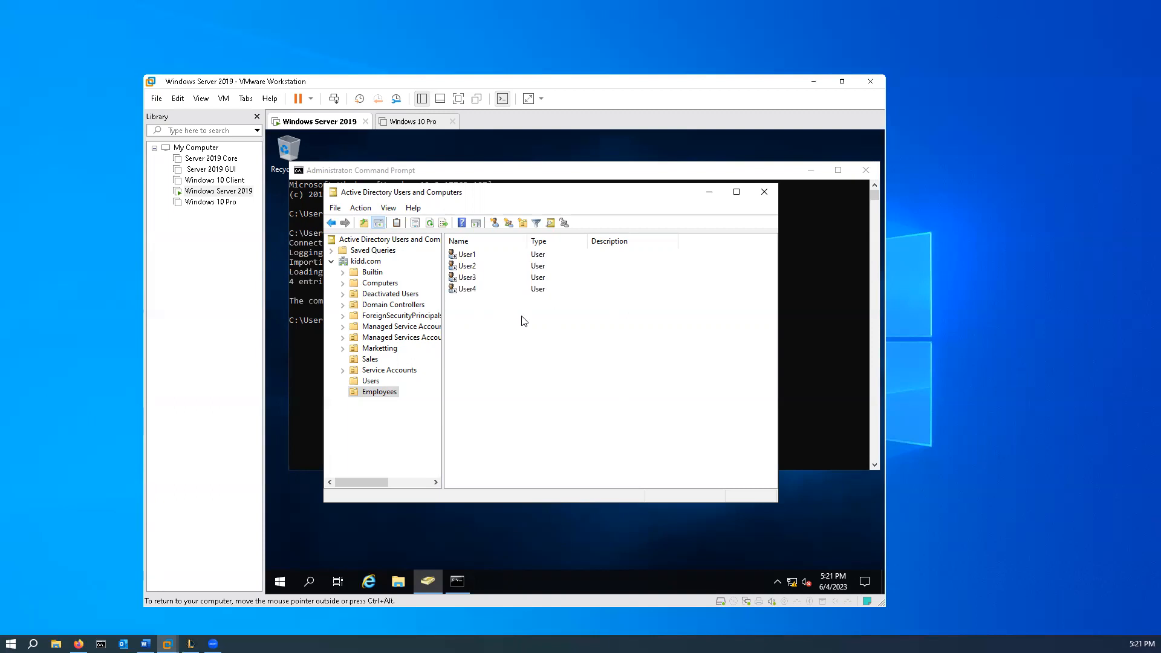
- Run notepad C:\modify.ldf from Command Prompt and agree to create the new file
{"action": "left_click", "coordinate": [827, 301]}
{"action": "left_click", "coordinate": [456, 320]}
{"action": "type", "text": "notepad C:\\modif"}
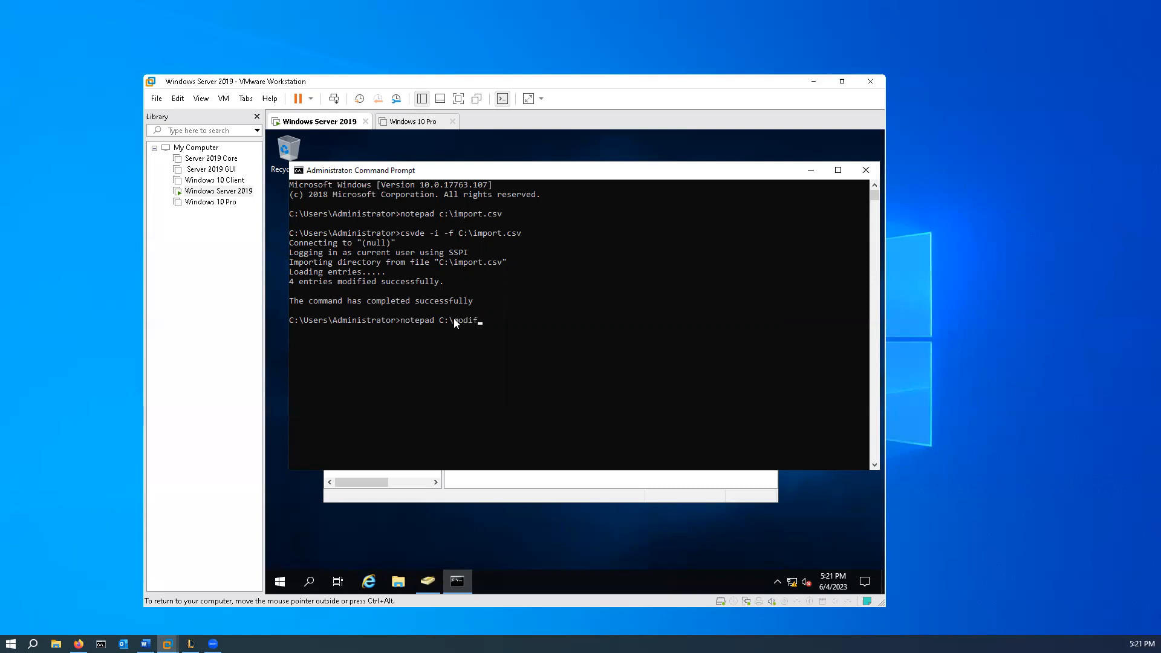
{"action": "type", "text": "ldf"}
{"action": "key", "text": "Return"}
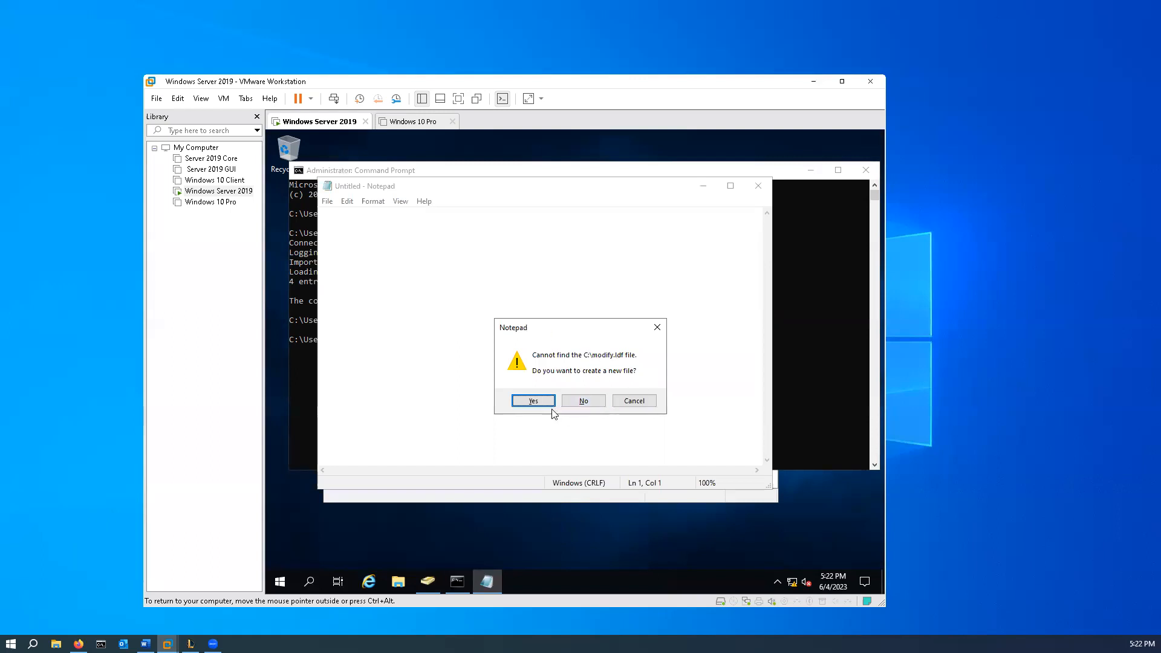
{"action": "left_click", "coordinate": [534, 401]}
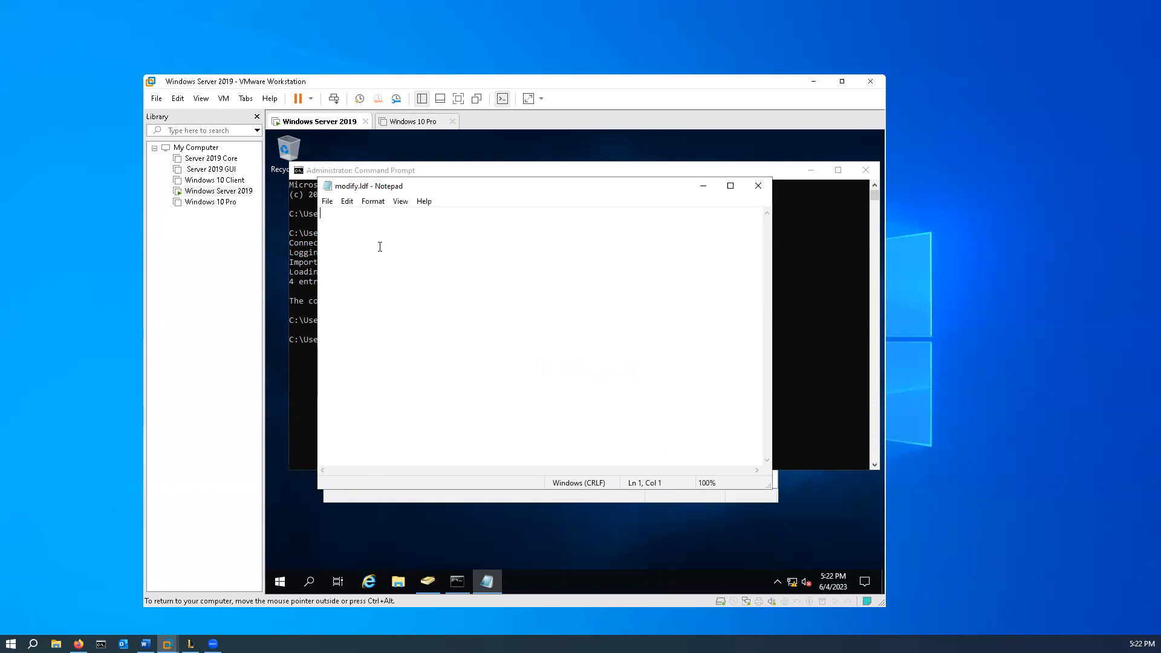
- Enter the first line of modify.ldf as dn:CN=User1,OU=Employees,DC=Kidd,DC=com
{"action": "type", "text": "dn:CN=User1,OU=Emp"}
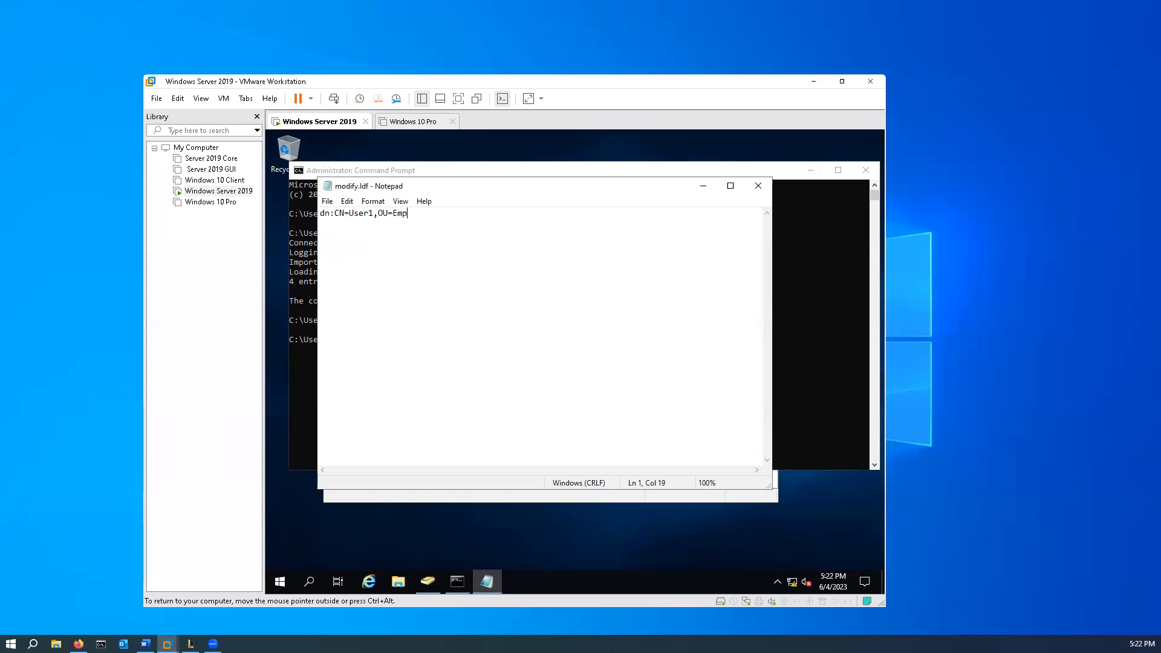
{"action": "type", "text": "loyees,DC=Kidd,DC=com"}
- Add the lines "changetype: modify" and "Replace: samAccountName" below the dn line
{"action": "key", "text": "Return"}
{"action": "type", "text": "changetype"}
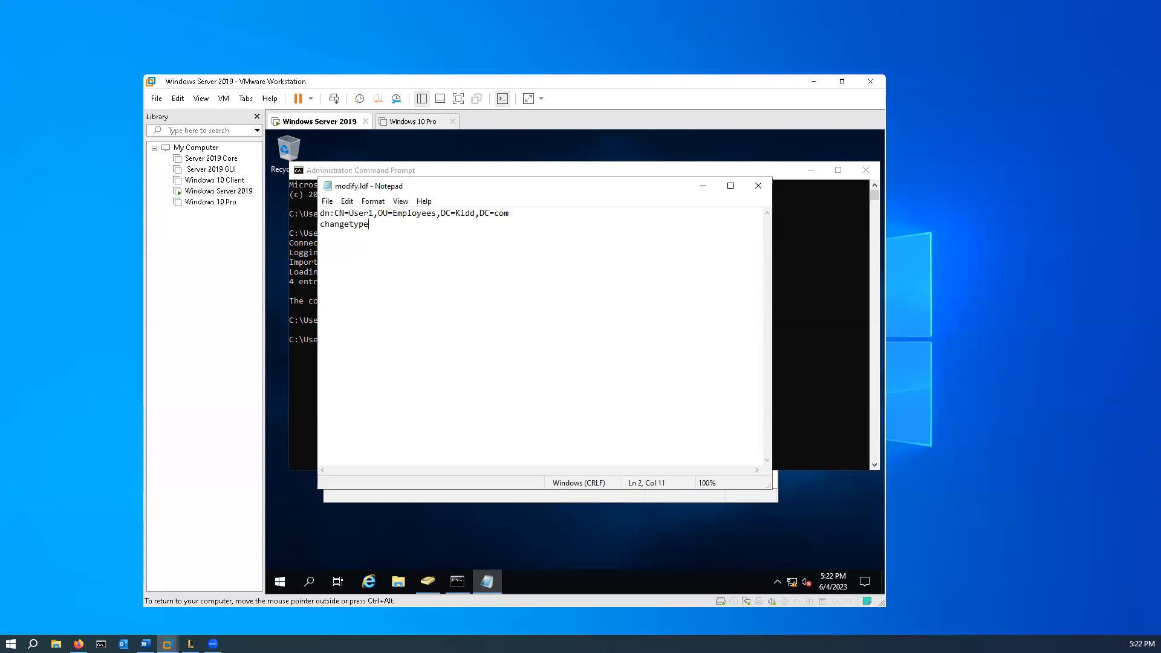
{"action": "type", "text": ": modify"}
{"action": "key", "text": "Return"}
{"action": "type", "text": "Replace: samAccountName"}
- Add the line "sameaccountname : 1User" to modify.ldf
{"action": "key", "text": "Return"}
{"action": "type", "text": "sameaccountname"}
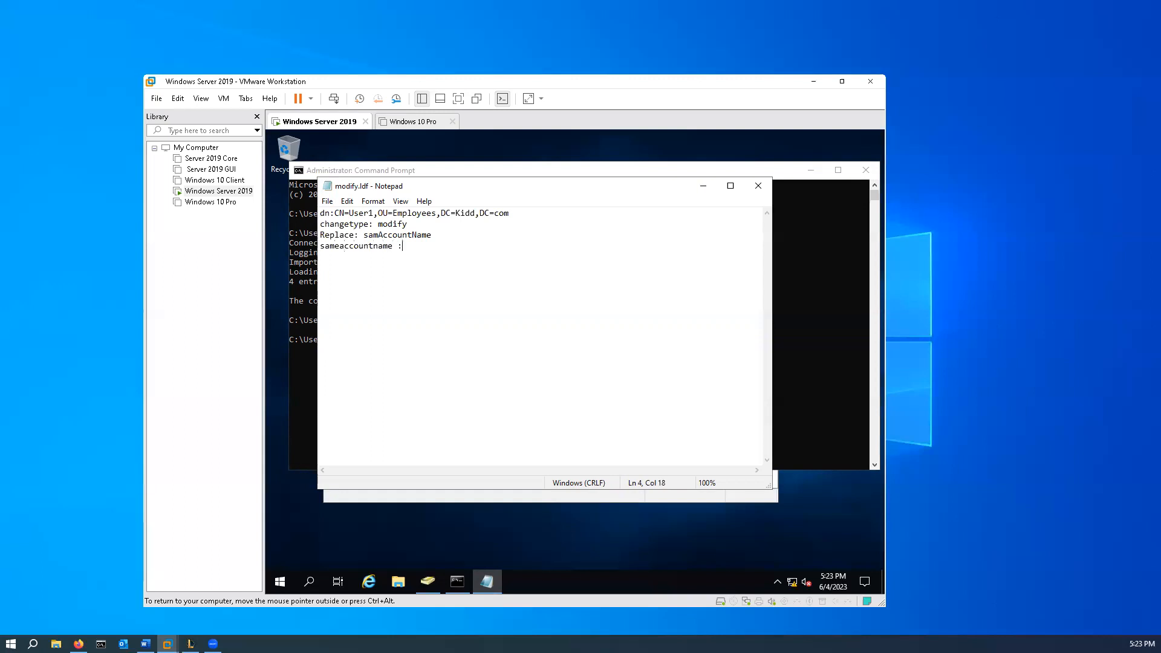
{"action": "type", "text": " : 1User"}
- Add a "-" separator line followed by the lines "changetype: modify" and "replace: displayname"
{"action": "key", "text": "Return"}
{"action": "type", "text": "changetyp"}
{"action": "type", "text": "e: modify "}
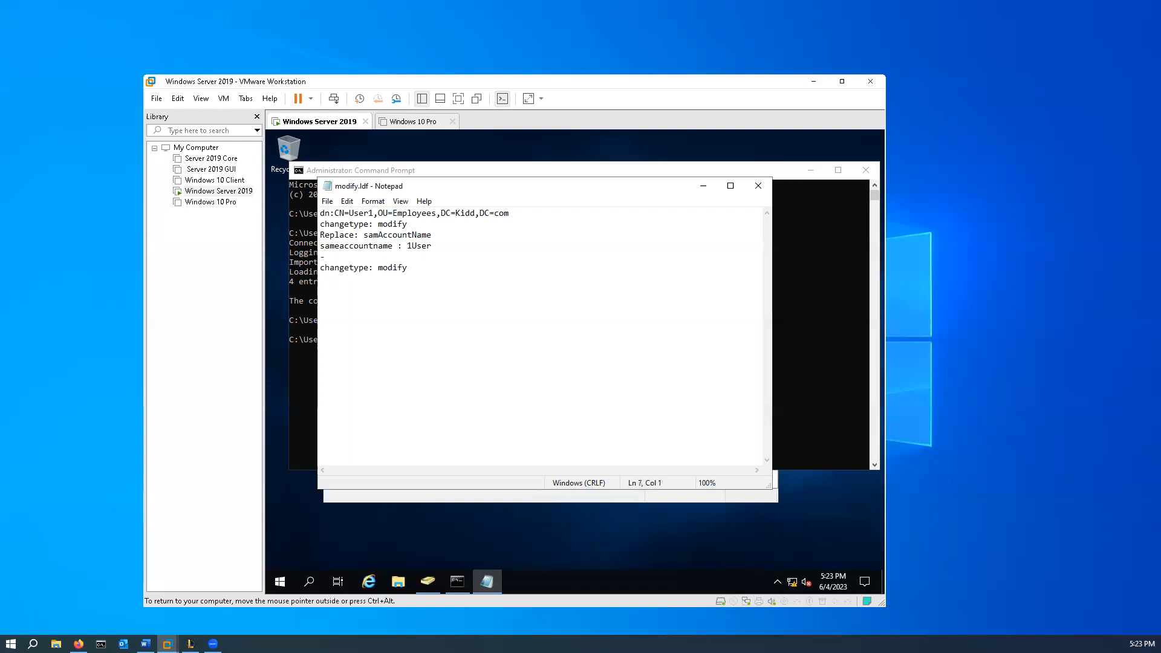
{"action": "type", "text": "replace: displayname"}
- Add the line "displayname: 1User" below the displayname replace line
{"action": "key", "text": "Return"}
{"action": "type", "text": "displayname"}
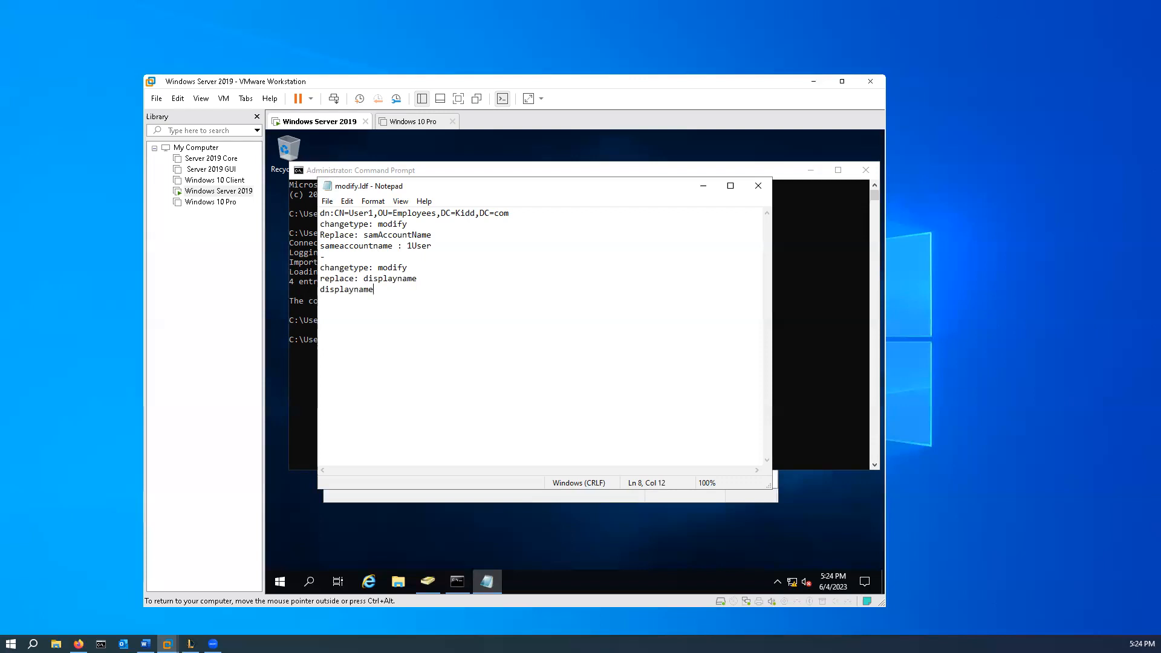
{"action": "type", "text": ": 1User"}
{"action": "type", "text": "-"}
{"action": "type", "text": "Change"}
{"action": "type", "text": "ty"}
- Add a "-" separator line below the displayname line, followed by the line "changetype: modrdn"
{"action": "key", "text": "BackSpace"}
{"action": "key", "text": "BackSpace"}
{"action": "key", "text": "BackSpace"}
{"action": "key", "text": "BackSpace"}
{"action": "key", "text": "BackSpace"}
{"action": "key", "text": "BackSpace"}
{"action": "key", "text": "BackSpace"}
{"action": "key", "text": "BackSpace"}
{"action": "key", "text": "Return"}
{"action": "type", "text": "changetype"}
{"action": "type", "text": "modrnd"}
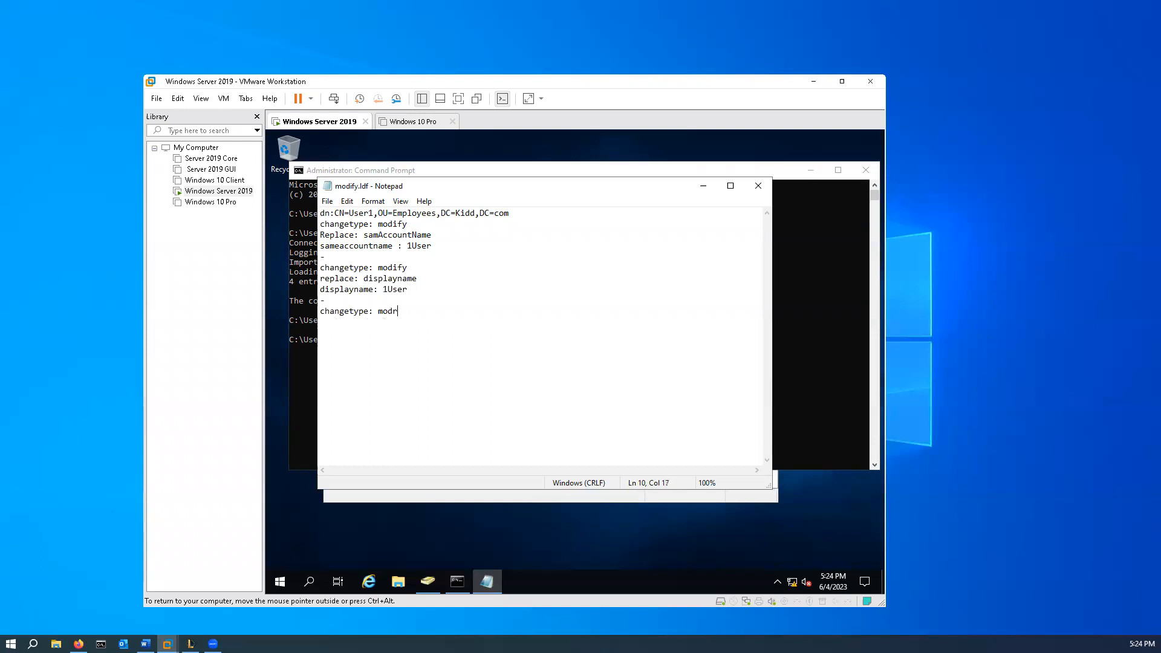
{"action": "key", "text": "BackSpace"}
{"action": "key", "text": "BackSpace"}
{"action": "type", "text": "dn"}
- Add the line "newrdn: CN=1User" below the modrdn changetype line
{"action": "type", "text": "newrdn"}
{"action": "type", "text": ": CN"}
{"action": "type", "text": "="}
{"action": "type", "text": "1User "}
{"action": "type", "text": "Delet"}
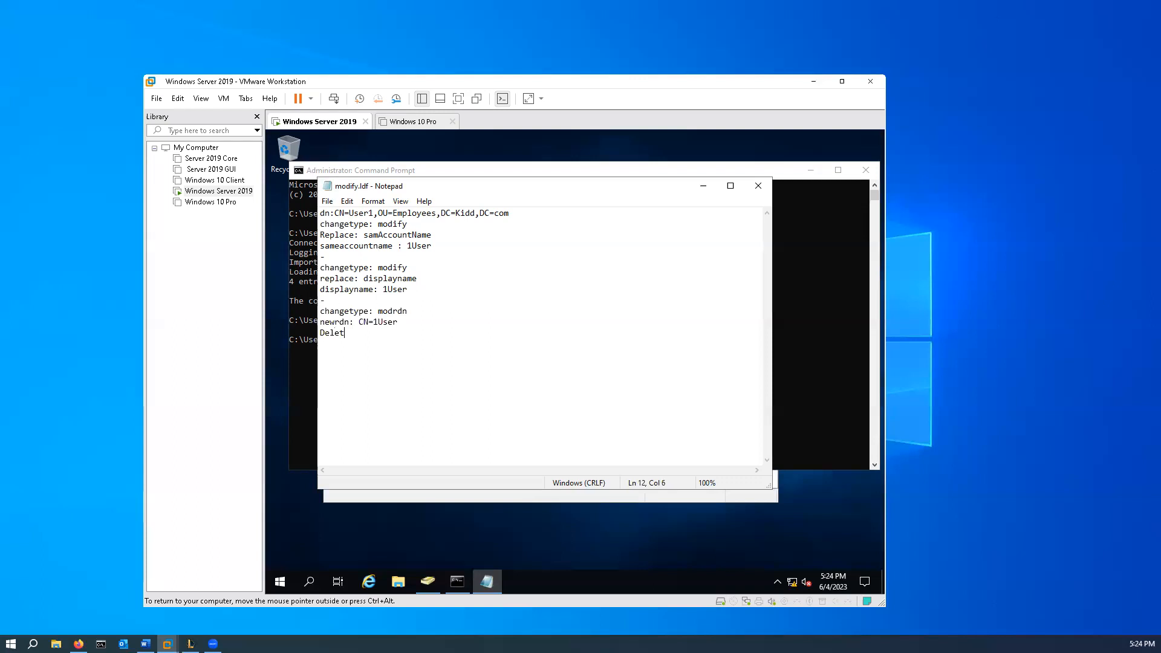
{"action": "type", "text": "eoldrdn: 1"}
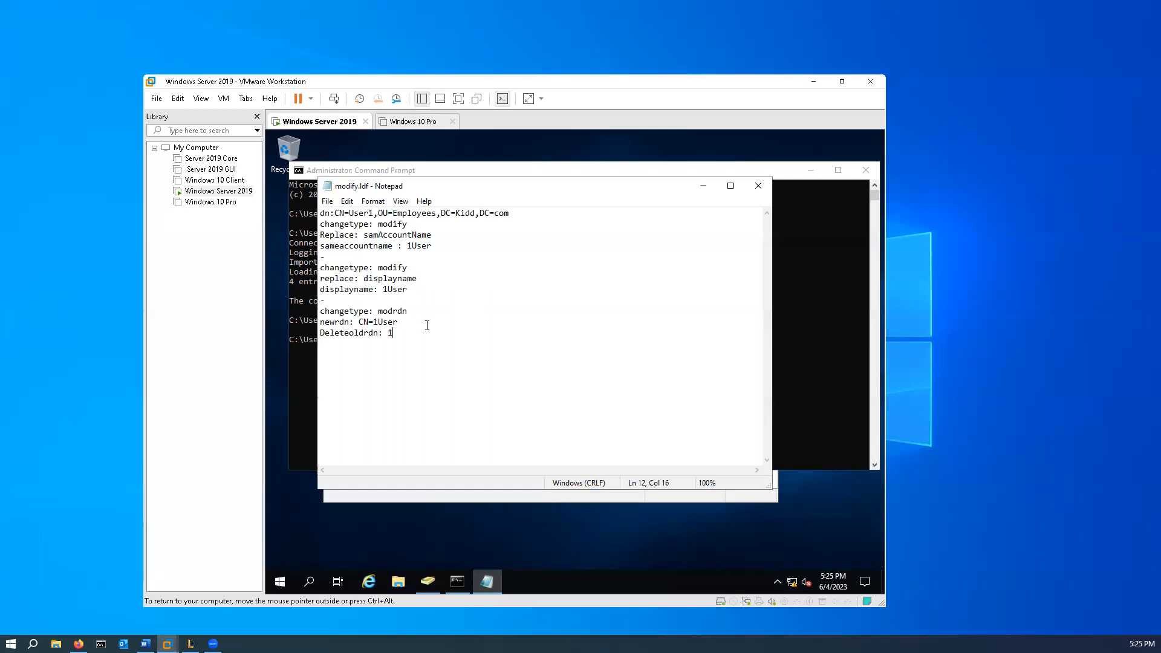
- Duplicate the lines from "changetype: modify" through "Deleteoldrdn: 1" below the User1 block, leaving a blank line between
{"action": "left_click_drag", "start_coordinate": [414, 333], "coordinate": [321, 225]}
{"action": "key", "text": "ctrl+c"}
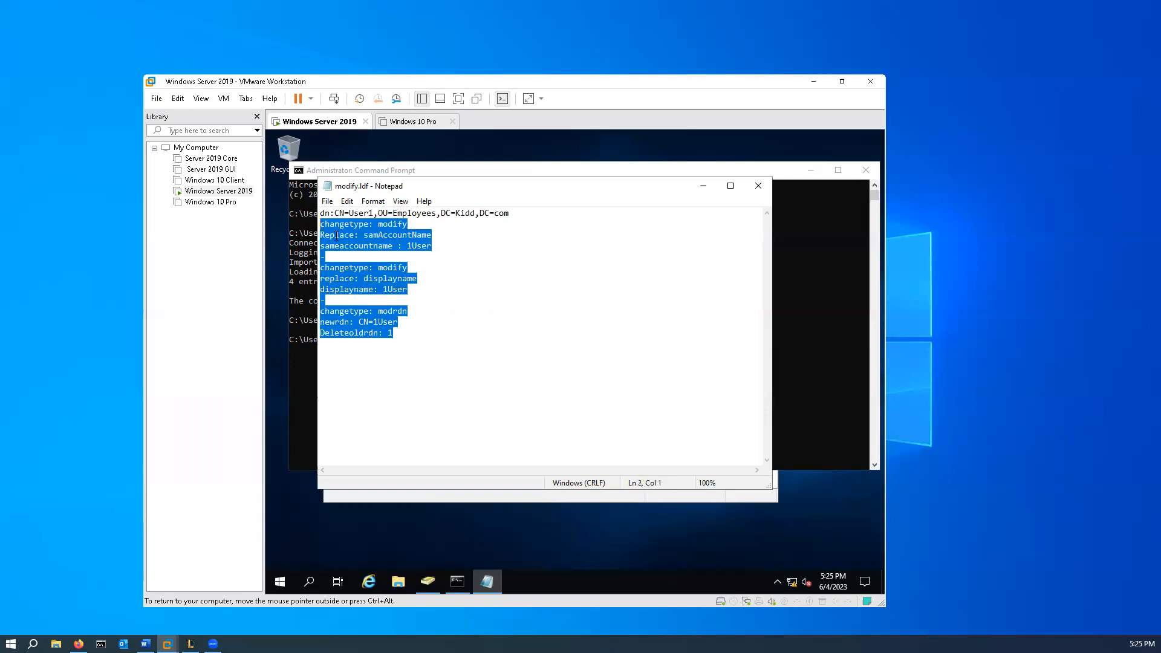
{"action": "left_click", "coordinate": [434, 339]}
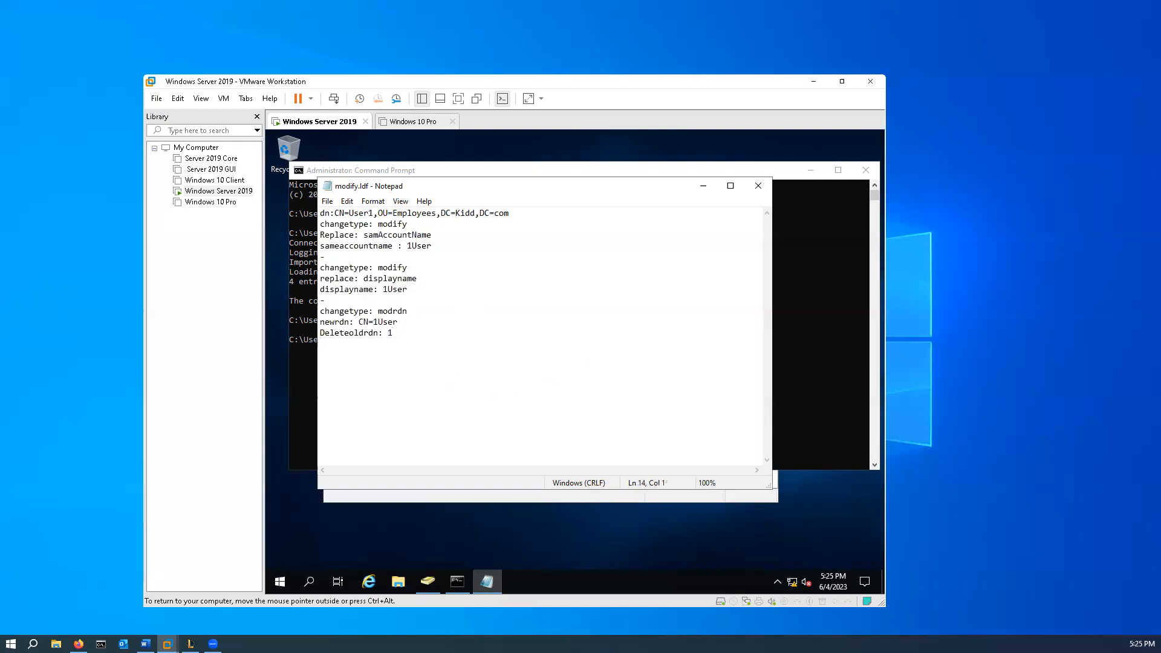
{"action": "key", "text": "ctrl+v"}
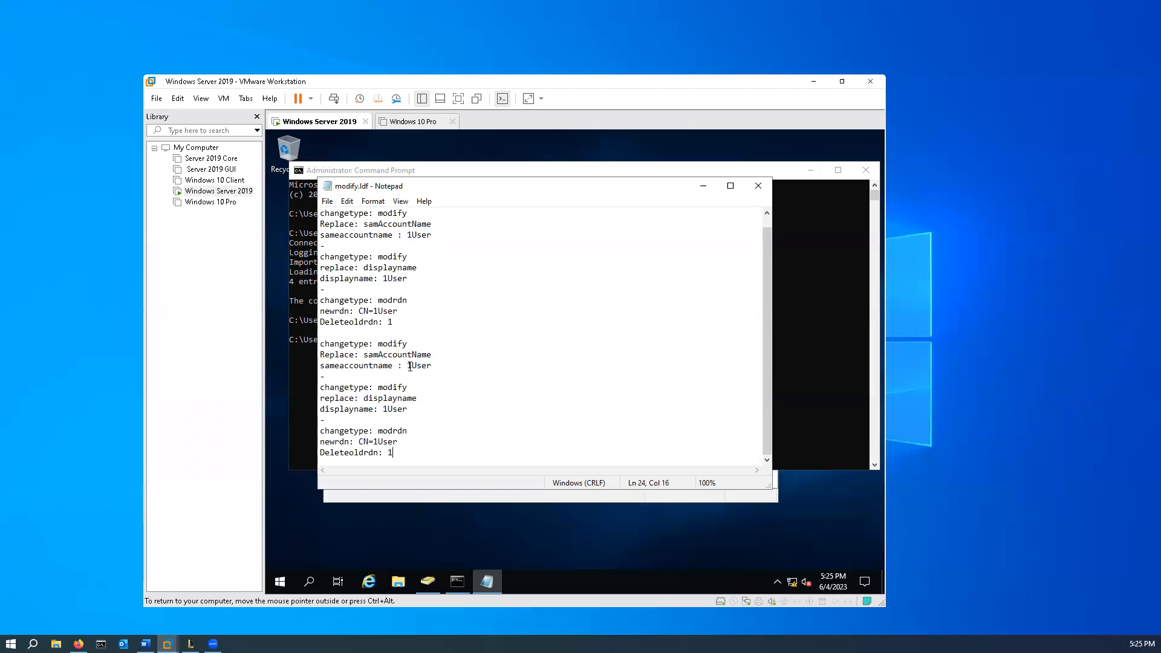
- Copy the User1 dn line to the start of the duplicated block
{"action": "scroll", "coordinate": [410, 366], "scroll_direction": "up", "scroll_amount": 1}
{"action": "left_click_drag", "start_coordinate": [524, 213], "coordinate": [319, 212]}
{"action": "key", "text": "ctrl+c"}
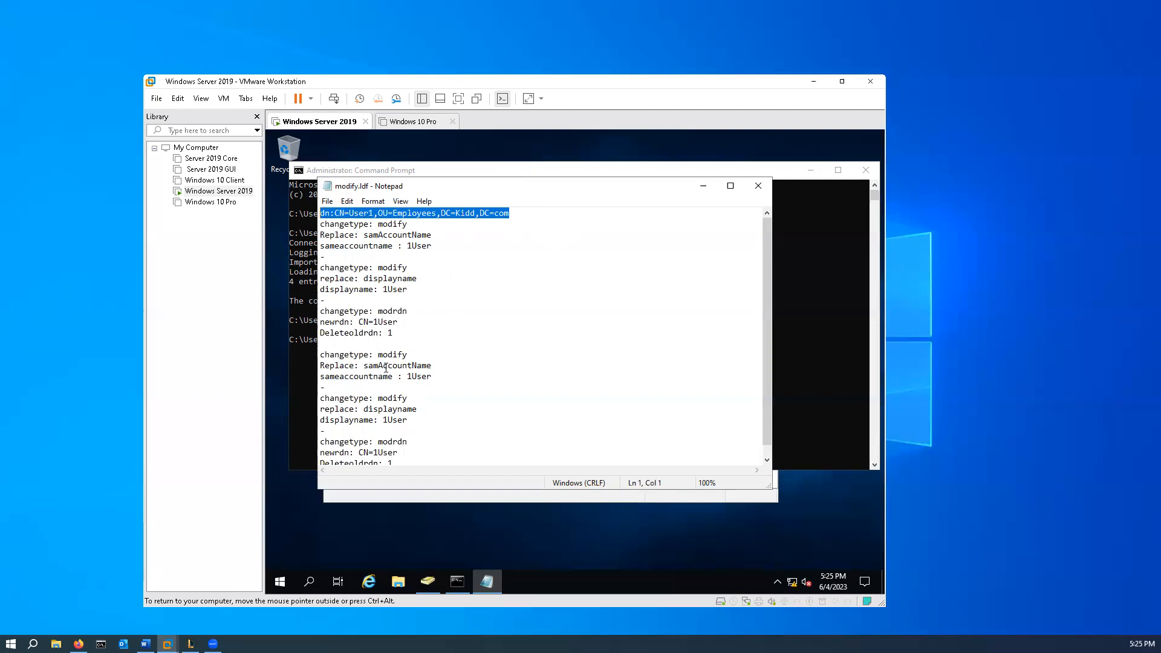
{"action": "left_click", "coordinate": [323, 355]}
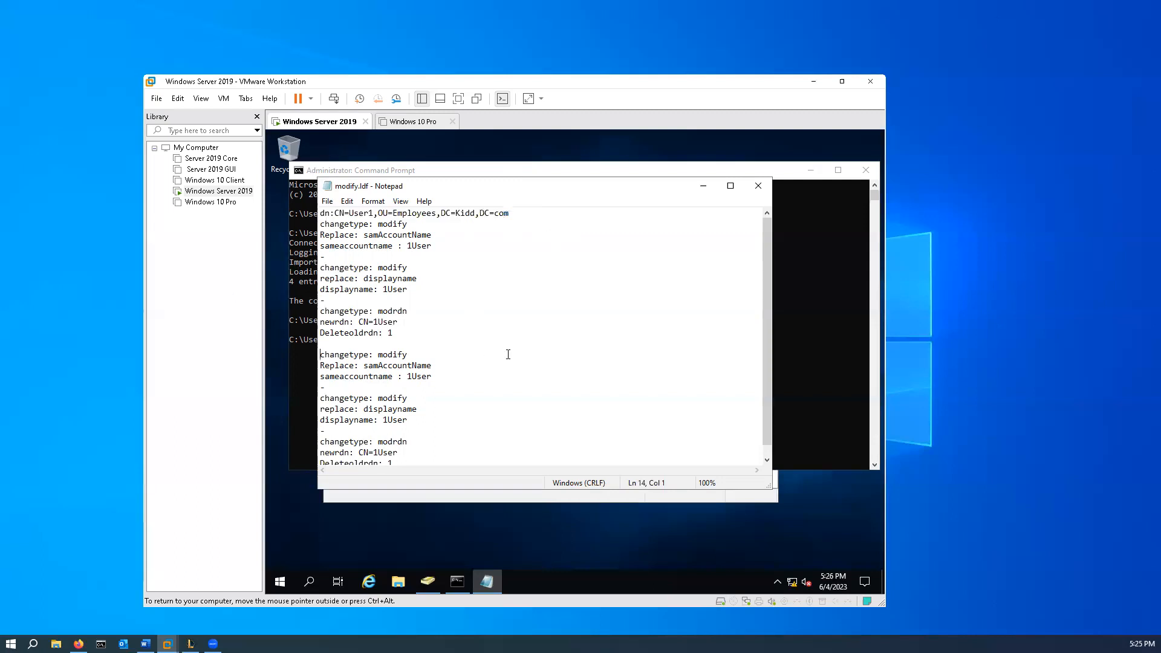
{"action": "key", "text": "ctrl+v"}
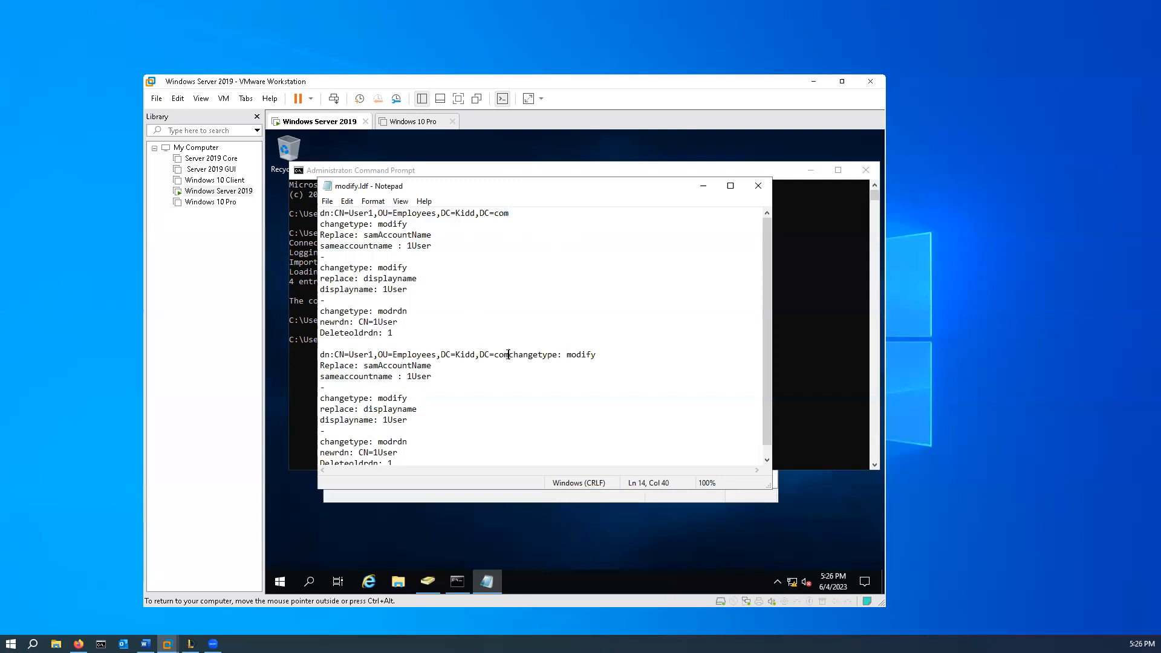
- Change the second block to CN=User2 in the dn line and 2User in the account name, displayname and newrdn lines
{"action": "left_click", "coordinate": [370, 354]}
{"action": "key", "text": "Delete"}
{"action": "type", "text": "2"}
{"action": "left_click", "coordinate": [412, 376]}
{"action": "key", "text": "BackSpace"}
{"action": "type", "text": "2"}
{"action": "left_click", "coordinate": [388, 422]}
{"action": "key", "text": "BackSpace"}
{"action": "type", "text": "2"}
{"action": "scroll", "coordinate": [489, 410], "scroll_direction": "down", "scroll_amount": 1}
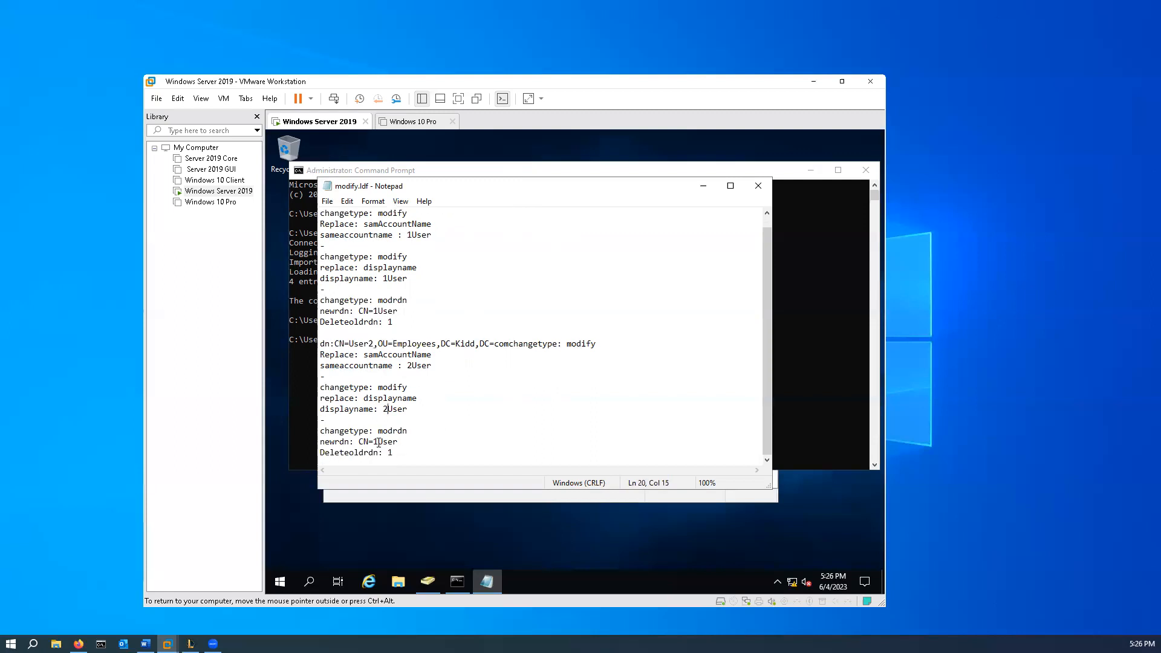
{"action": "key", "text": "BackSpace"}
{"action": "type", "text": "2"}
- Save modify.ldf and close Notepad
{"action": "left_click", "coordinate": [327, 201]}
{"action": "left_click", "coordinate": [360, 242]}
{"action": "left_click", "coordinate": [758, 185]}
- Run "ldifde -i -f C:\modify.ldf" at the command prompt to import the modifications
{"action": "left_click", "coordinate": [470, 348]}
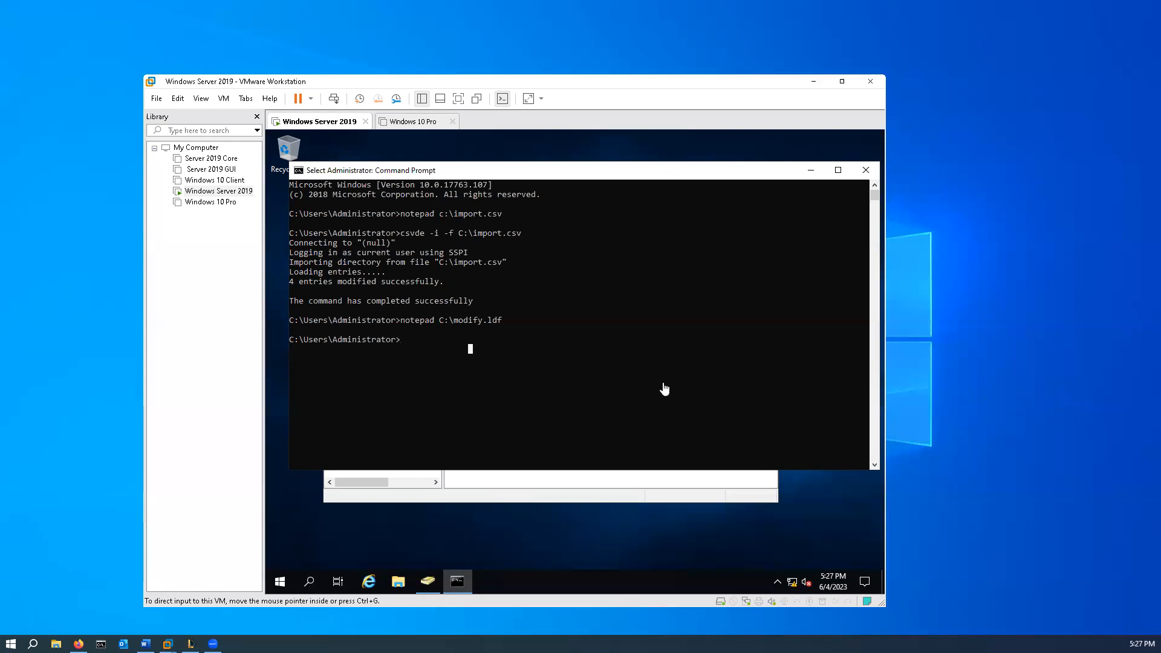
{"action": "left_click", "coordinate": [414, 342]}
{"action": "type", "text": "ldif"}
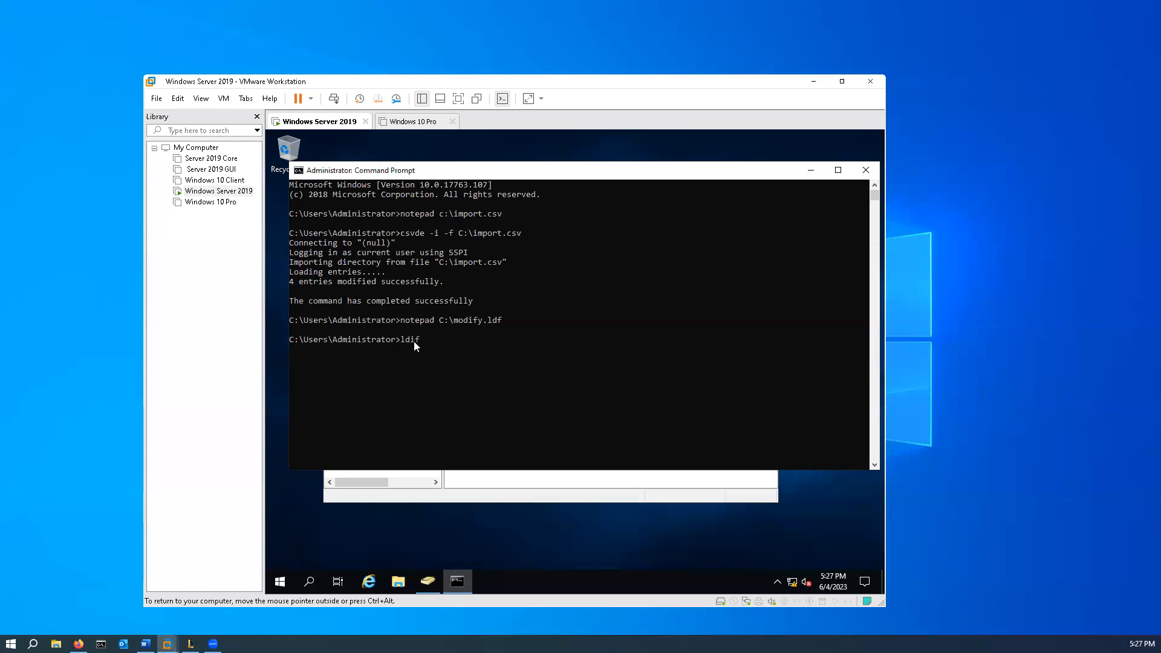
{"action": "type", "text": "de -i -f C:\\modifry"}
{"action": "key", "text": "Left"}
{"action": "key", "text": "Left"}
{"action": "key", "text": "BackSpace"}
{"action": "key", "text": "BackSpace"}
{"action": "key", "text": "BackSpace"}
{"action": "type", "text": "fy.ldf"}
{"action": "key", "text": "Return"}
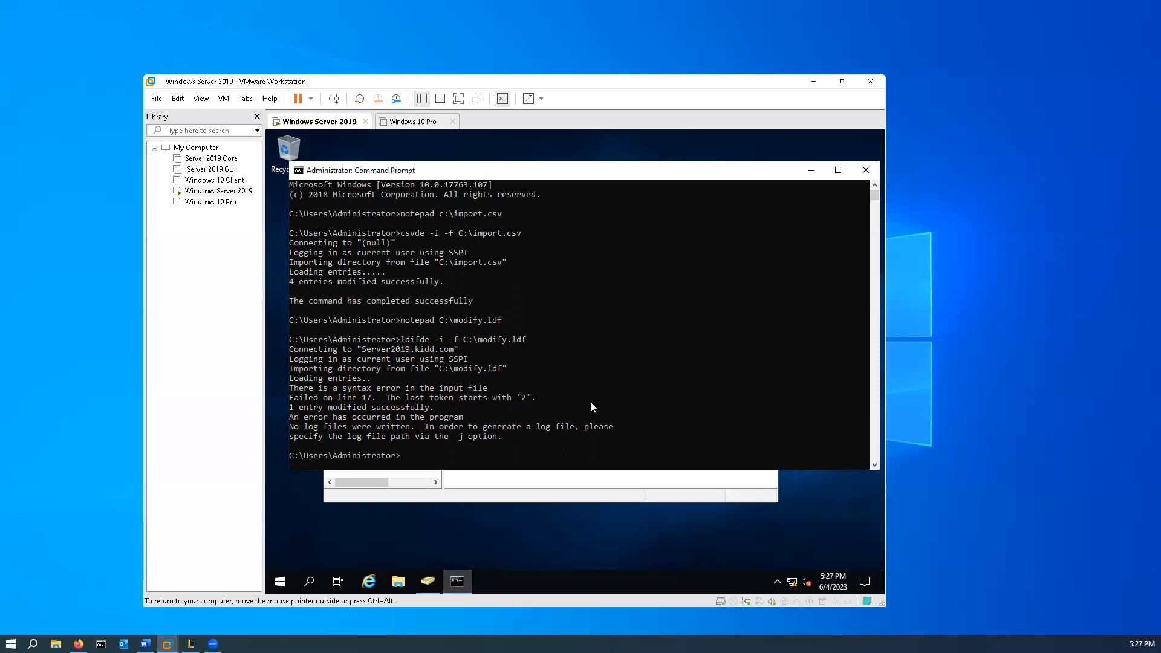
- Reopen C:\modify.ldf in Notepad from the command prompt
{"action": "key", "text": "Up"}
{"action": "key", "text": "Up"}
{"action": "key", "text": "Return"}
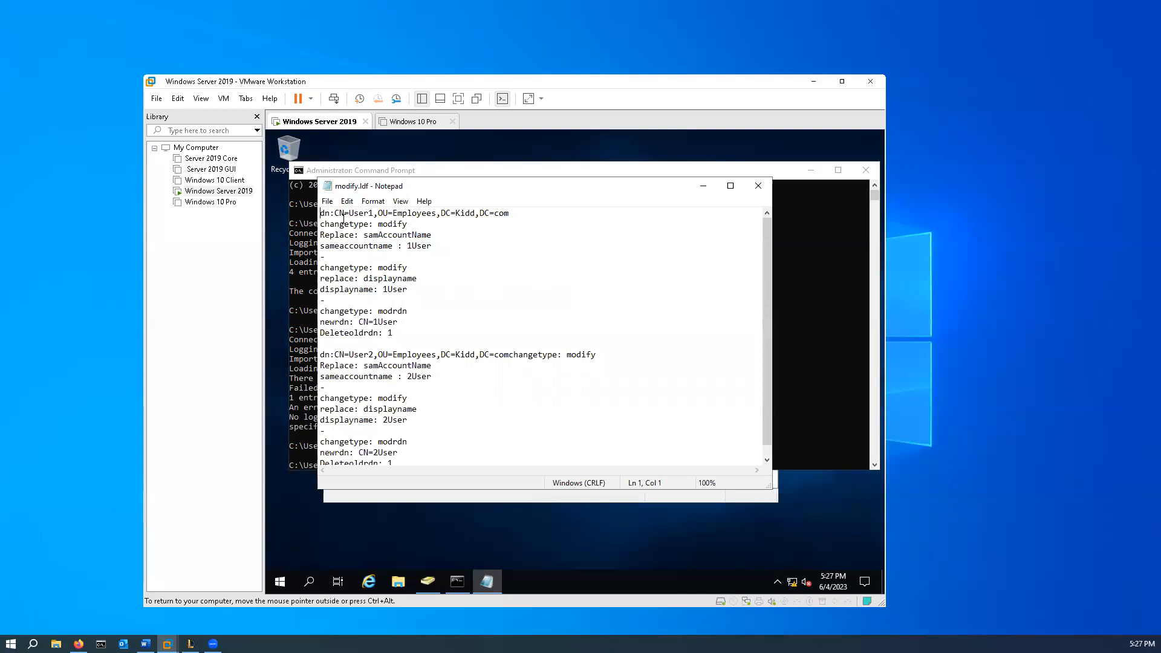
- Correct "sameaccountname" to "samaccountname" in both the User1 and User2 blocks
{"action": "key", "text": "Down"}
{"action": "key", "text": "Down"}
{"action": "key", "text": "Down"}
{"action": "key", "text": "Down"}
{"action": "key", "text": "Down"}
{"action": "key", "text": "Down"}
{"action": "key", "text": "Down"}
{"action": "key", "text": "Down"}
{"action": "key", "text": "Down"}
{"action": "key", "text": "Down"}
{"action": "key", "text": "Down"}
{"action": "key", "text": "Down"}
{"action": "key", "text": "Down"}
{"action": "key", "text": "Down"}
{"action": "left_click", "coordinate": [342, 243]}
{"action": "key", "text": "BackSpace"}
{"action": "left_click", "coordinate": [339, 376]}
{"action": "key", "text": "BackSpace"}
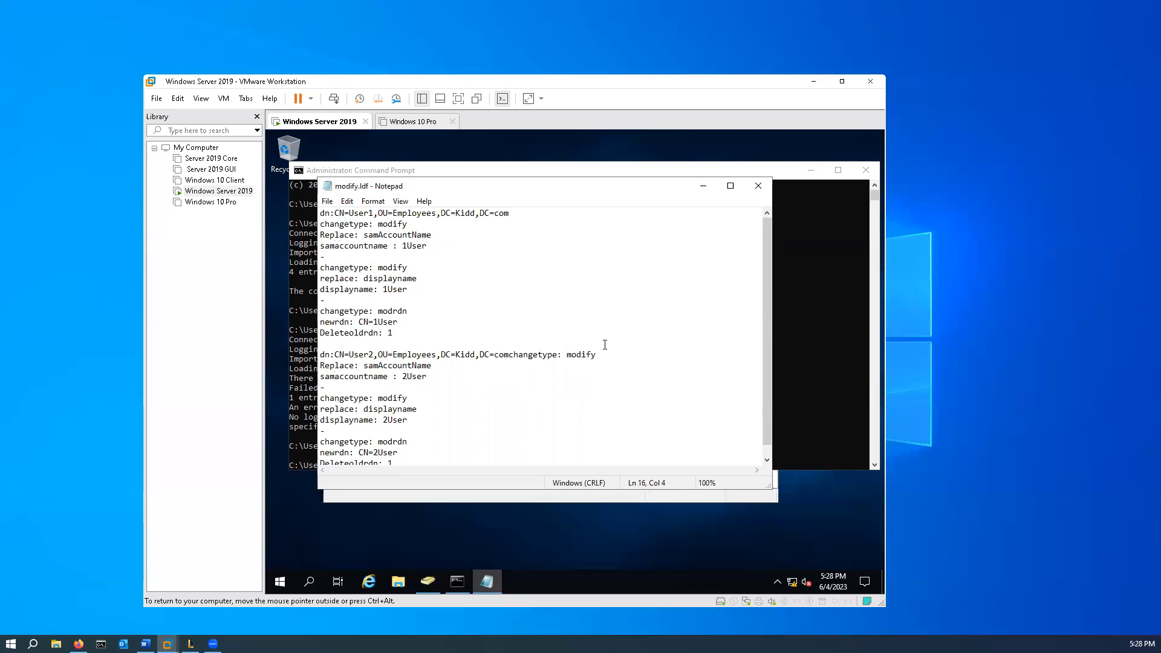
- Save the corrected modify.ldf and close Notepad
{"action": "left_click", "coordinate": [327, 202]}
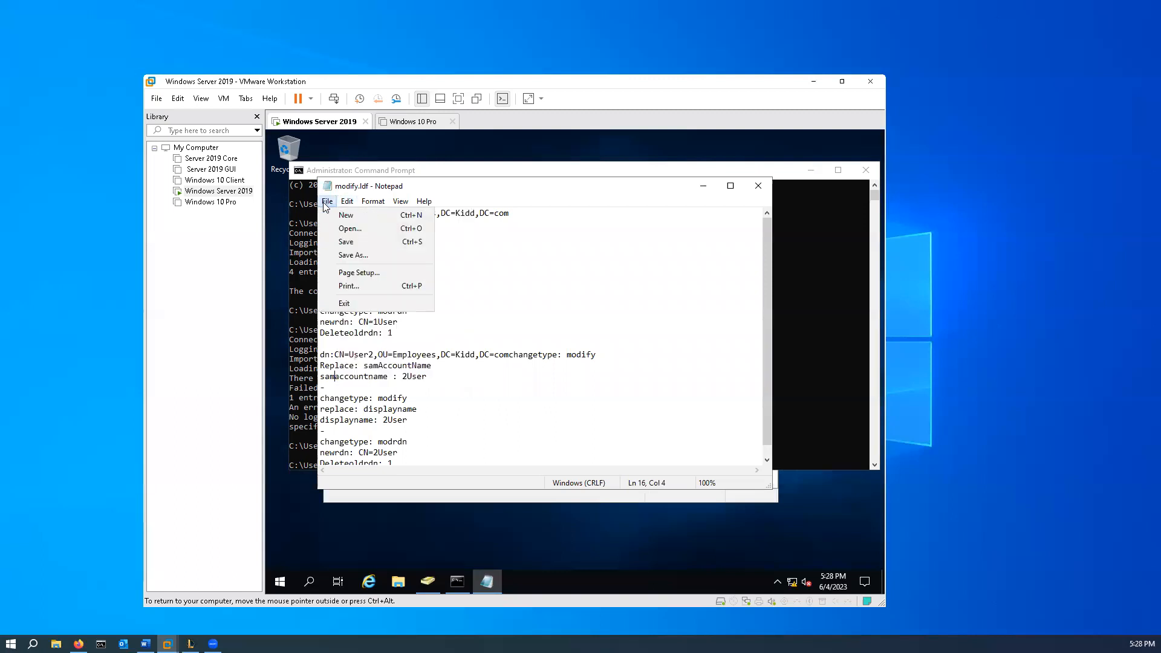
{"action": "left_click", "coordinate": [348, 242]}
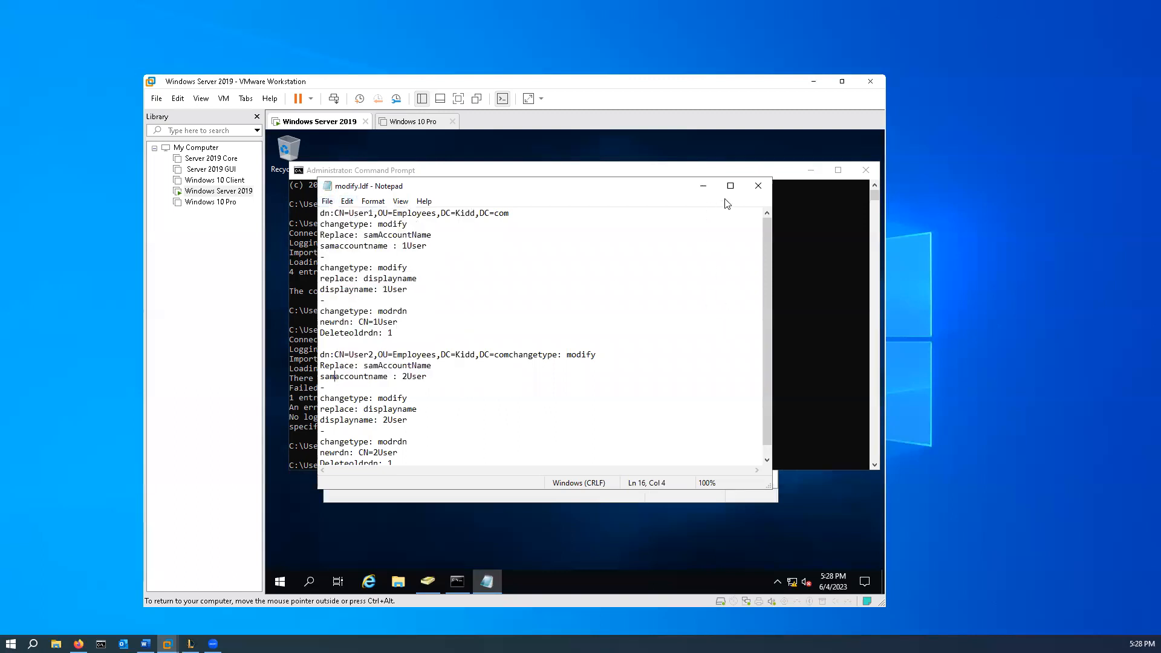
{"action": "left_click", "coordinate": [763, 186]}
- Try the import again with "ldifde -i -f C:\modify.ldf"
{"action": "left_click", "coordinate": [626, 419]}
{"action": "key", "text": "Up"}
{"action": "key", "text": "Up"}
{"action": "key", "text": "Up"}
{"action": "key", "text": "Up"}
{"action": "key", "text": "Down"}
{"action": "key", "text": "Down"}
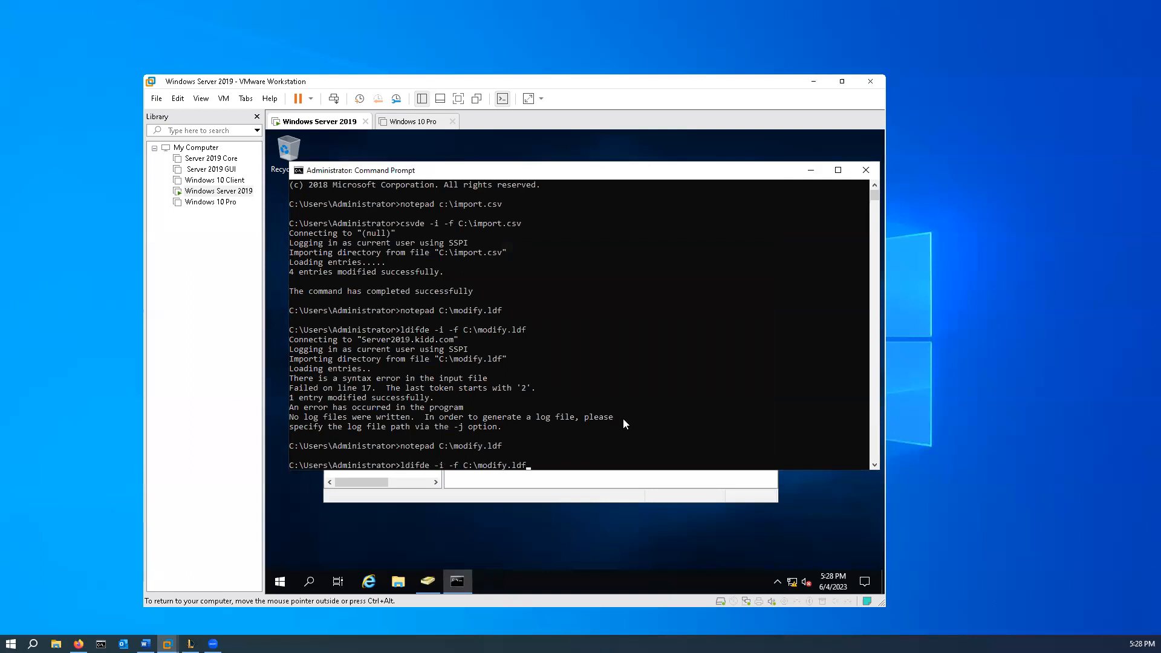
{"action": "key", "text": "Return"}
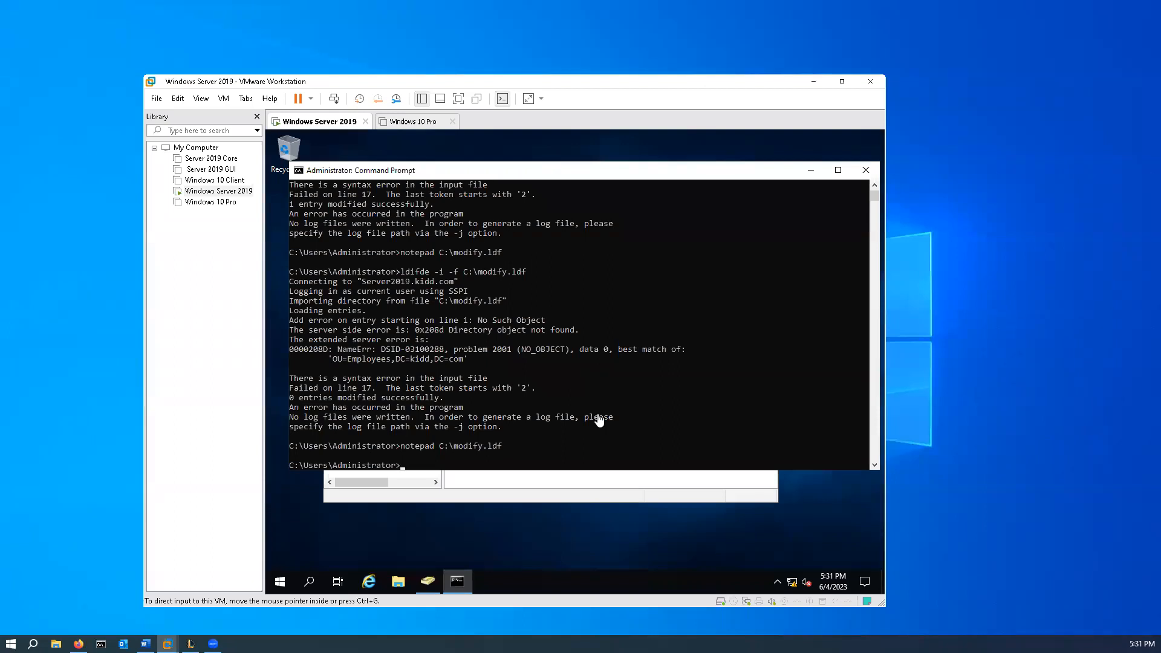
- Reopen C:\modify.ldf in Notepad and check the samaccountname lines and the rest of both blocks
{"action": "left_click", "coordinate": [569, 466]}
{"action": "key", "text": "Up"}
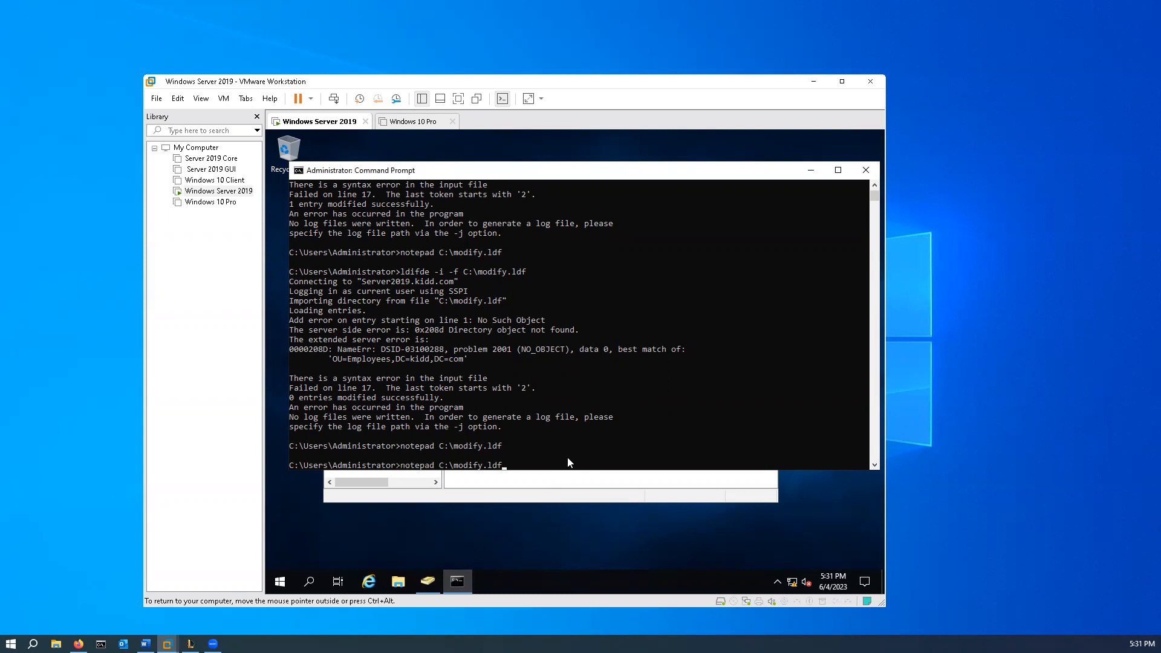
{"action": "key", "text": "Return"}
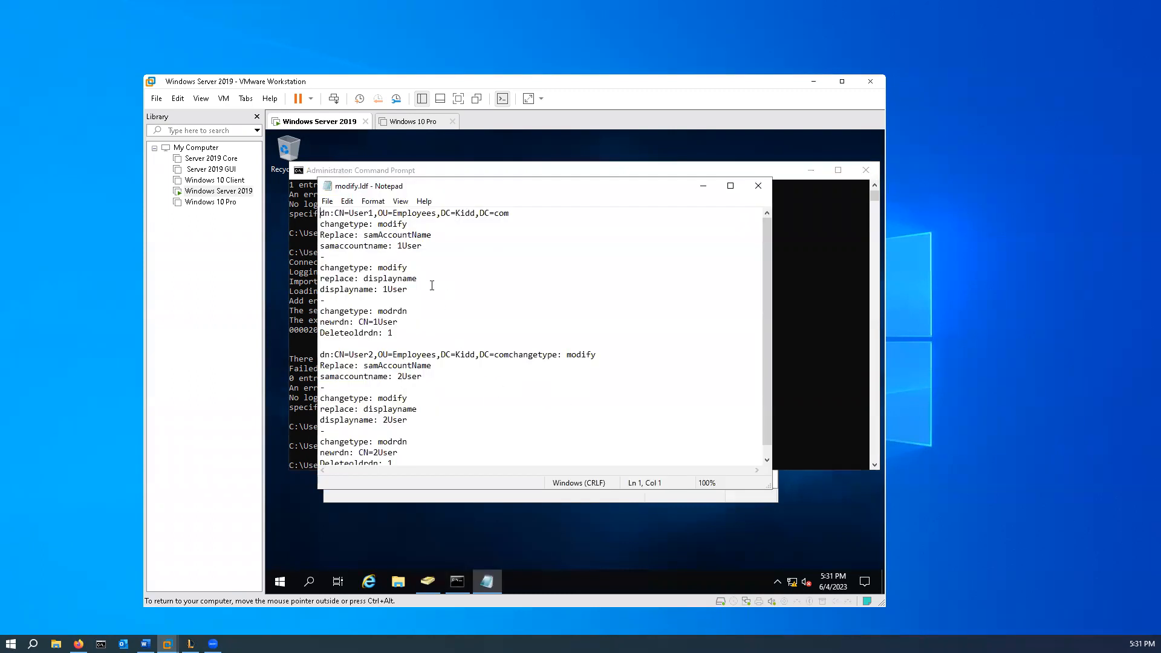
{"action": "left_click", "coordinate": [387, 247]}
{"action": "key", "text": "BackSpace"}
{"action": "scroll", "coordinate": [433, 381], "scroll_direction": "down", "scroll_amount": 1}
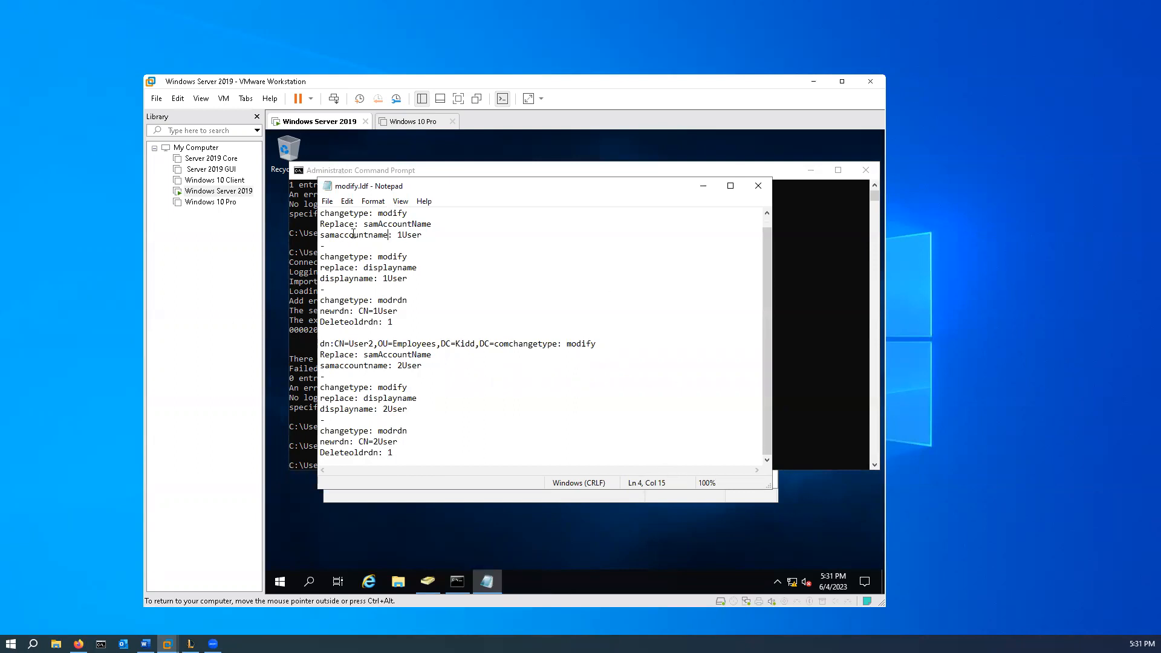
- Save modify.ldf and return to the command prompt
{"action": "left_click", "coordinate": [326, 204]}
{"action": "left_click", "coordinate": [363, 242]}
{"action": "left_click", "coordinate": [759, 187]}
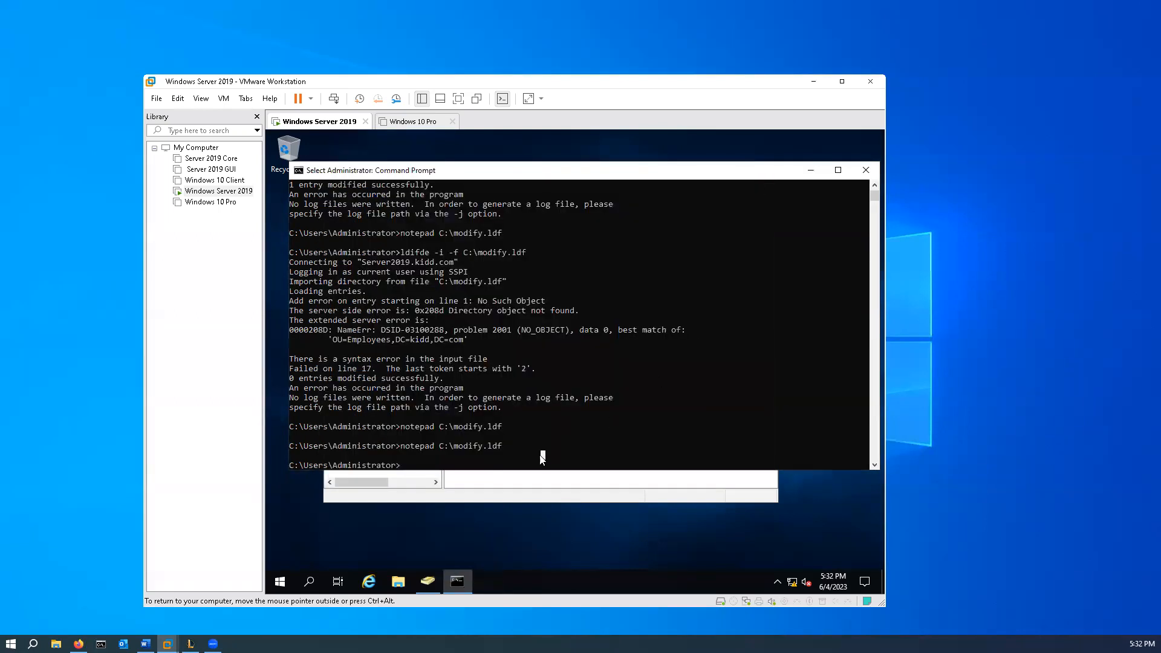
- Rerun "ldifde -i -f C:\modify.ldf" with the saved file
{"action": "key", "text": "Up"}
{"action": "key", "text": "Up"}
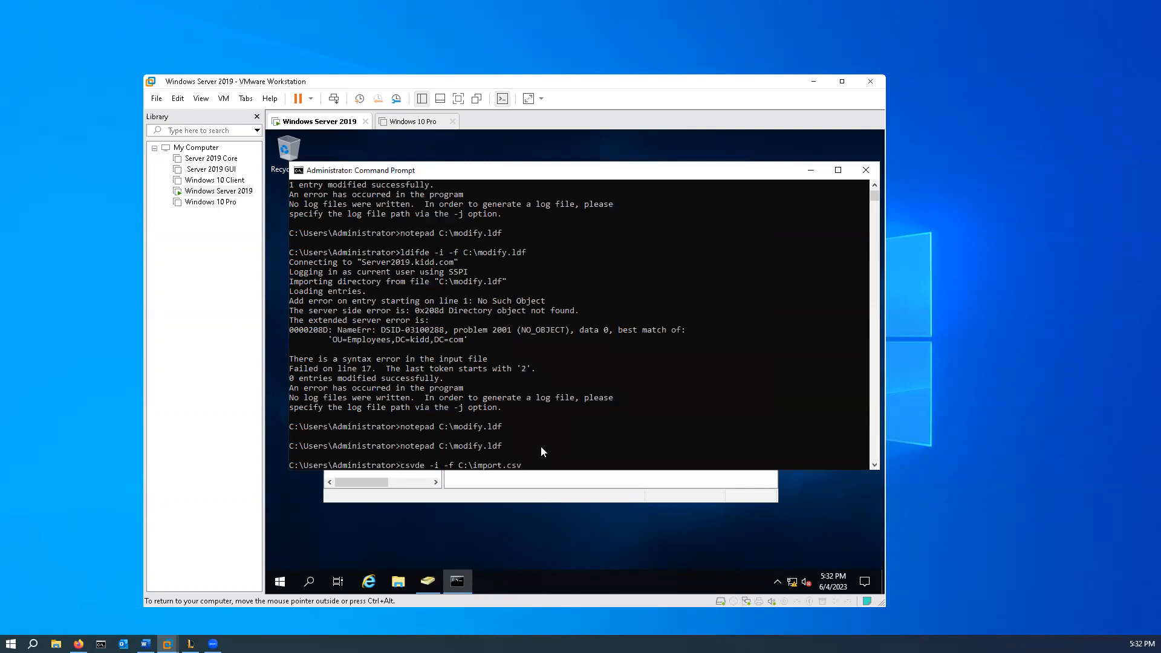
{"action": "key", "text": "Down"}
{"action": "key", "text": "Down"}
{"action": "key", "text": "Return"}
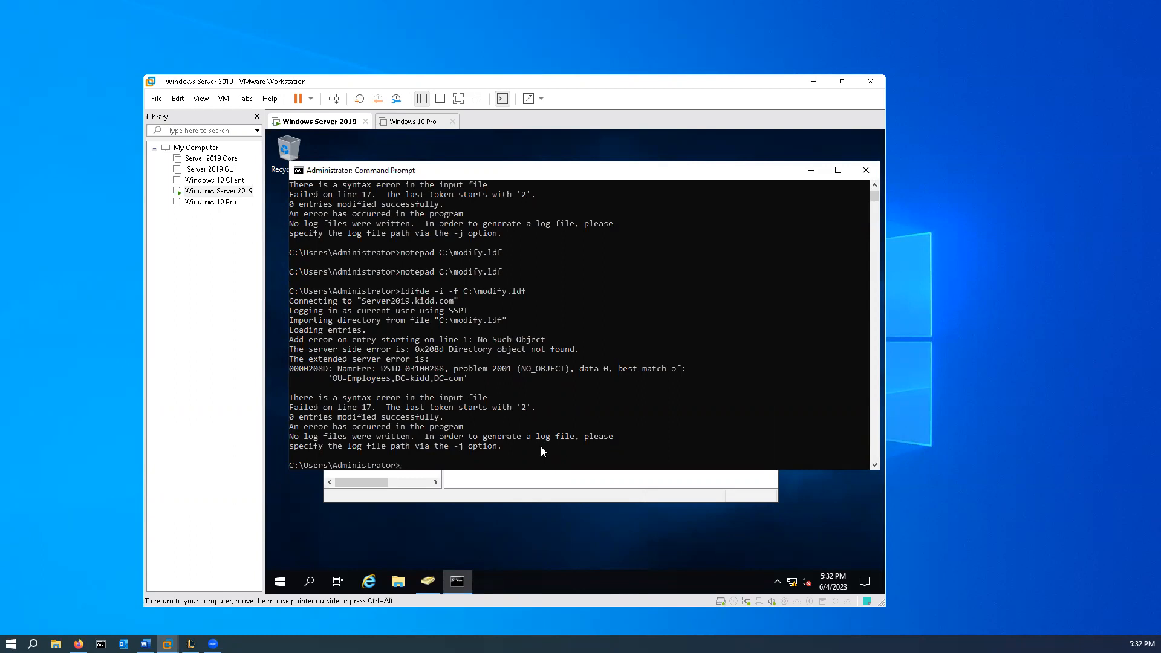
- Delete the whole User2 block from C:\modify.ldf and save the file
{"action": "key", "text": "Up"}
{"action": "key", "text": "Up"}
{"action": "key", "text": "Return"}
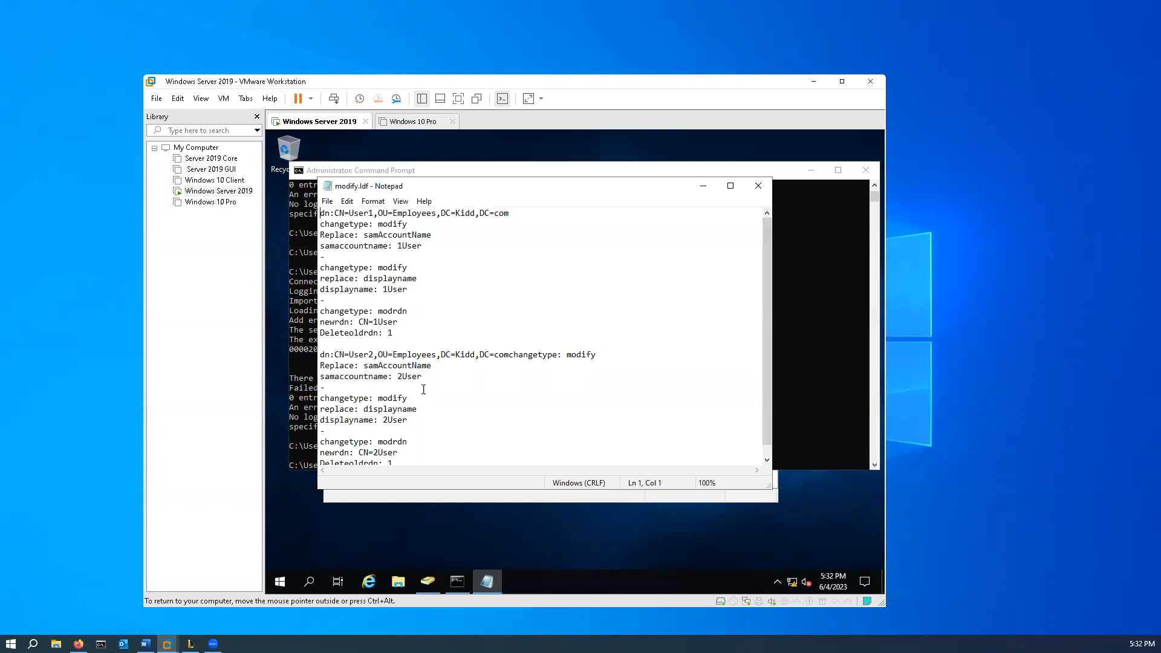
{"action": "scroll", "coordinate": [401, 399], "scroll_direction": "down", "scroll_amount": 1}
{"action": "left_click_drag", "start_coordinate": [405, 459], "coordinate": [319, 344]}
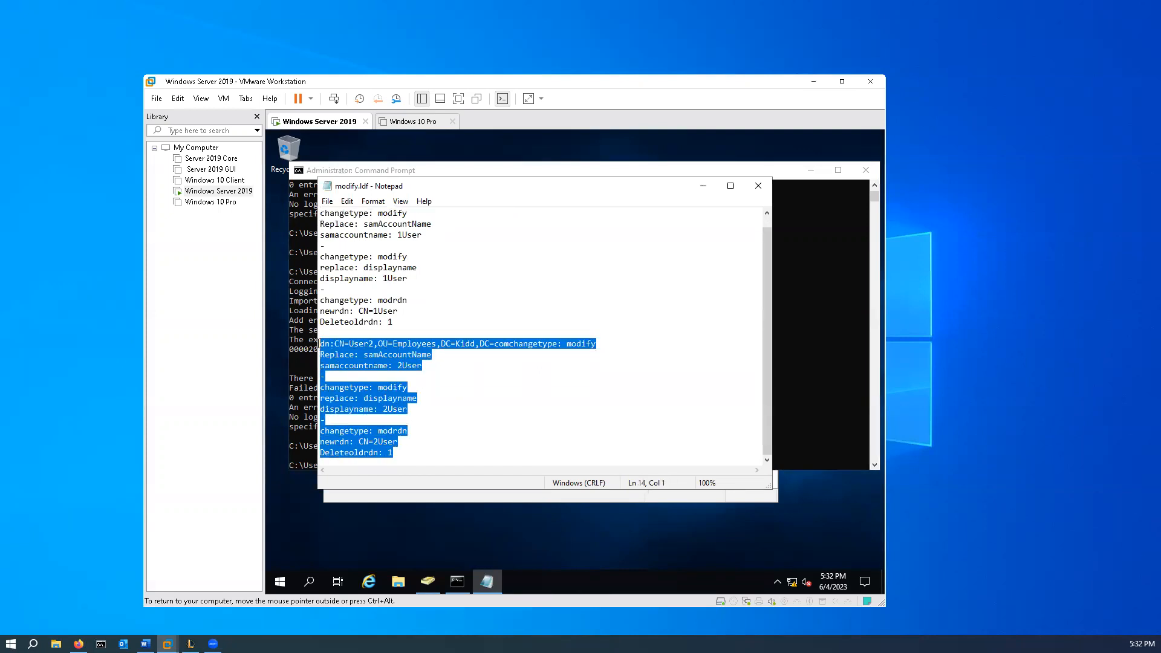
{"action": "key", "text": "Delete"}
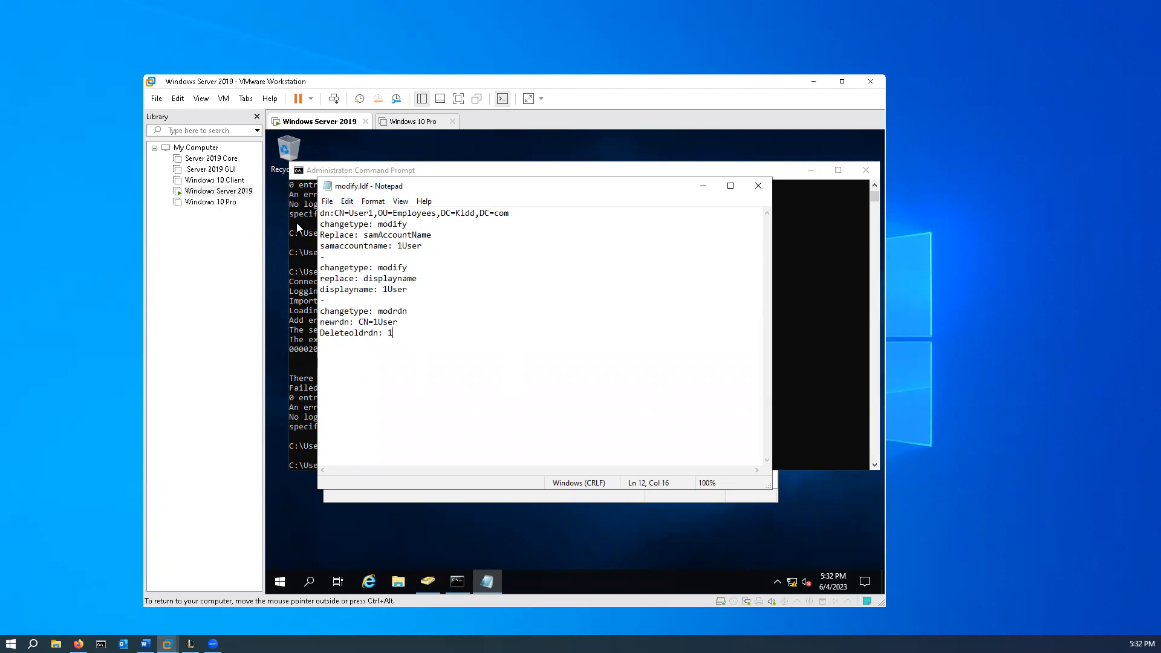
{"action": "left_click", "coordinate": [327, 201]}
{"action": "left_click", "coordinate": [355, 242]}
{"action": "left_click", "coordinate": [759, 186]}
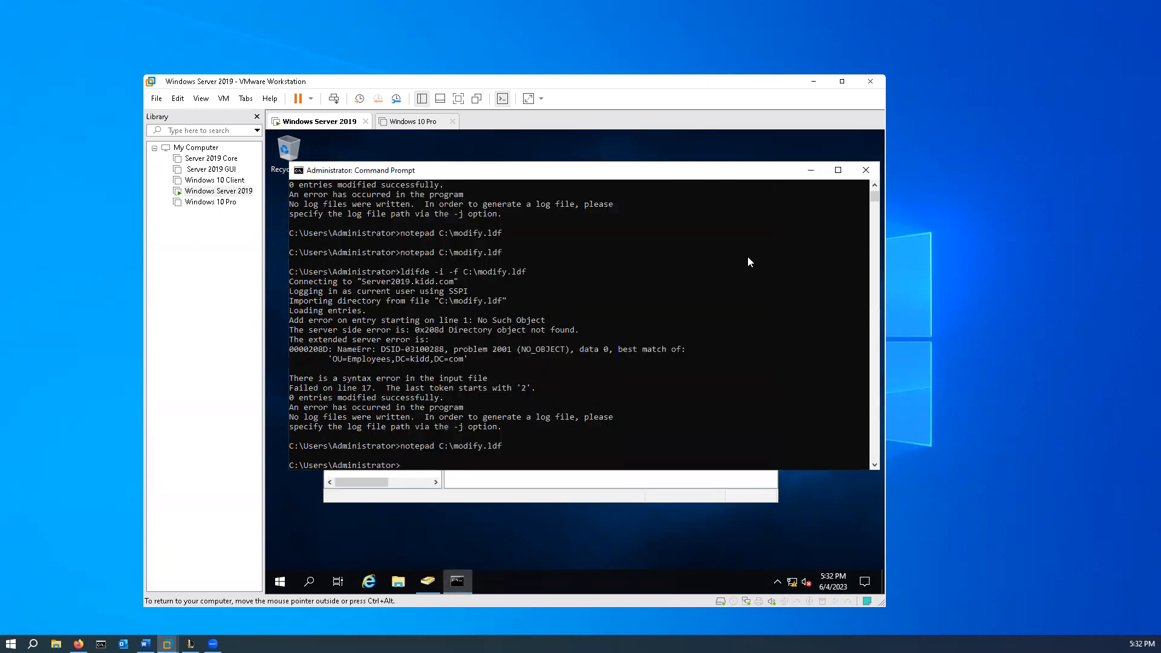
- Try "ldifde -i -f C:\modify.ldf" with only the User1 block in the file
{"action": "left_click", "coordinate": [588, 455]}
{"action": "key", "text": "Up"}
{"action": "key", "text": "Up"}
{"action": "key", "text": "Return"}
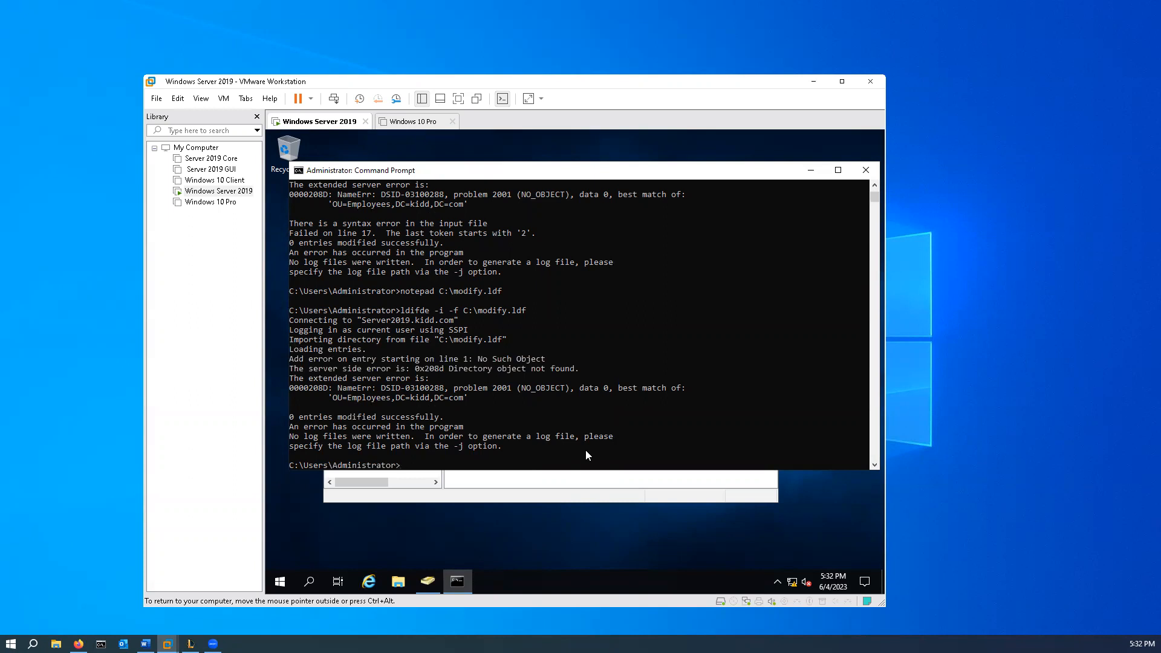
- Check the user names in the Employees OU in Active Directory Users and Computers, then return to the command prompt
{"action": "left_click", "coordinate": [477, 497]}
{"action": "left_click", "coordinate": [429, 224]}
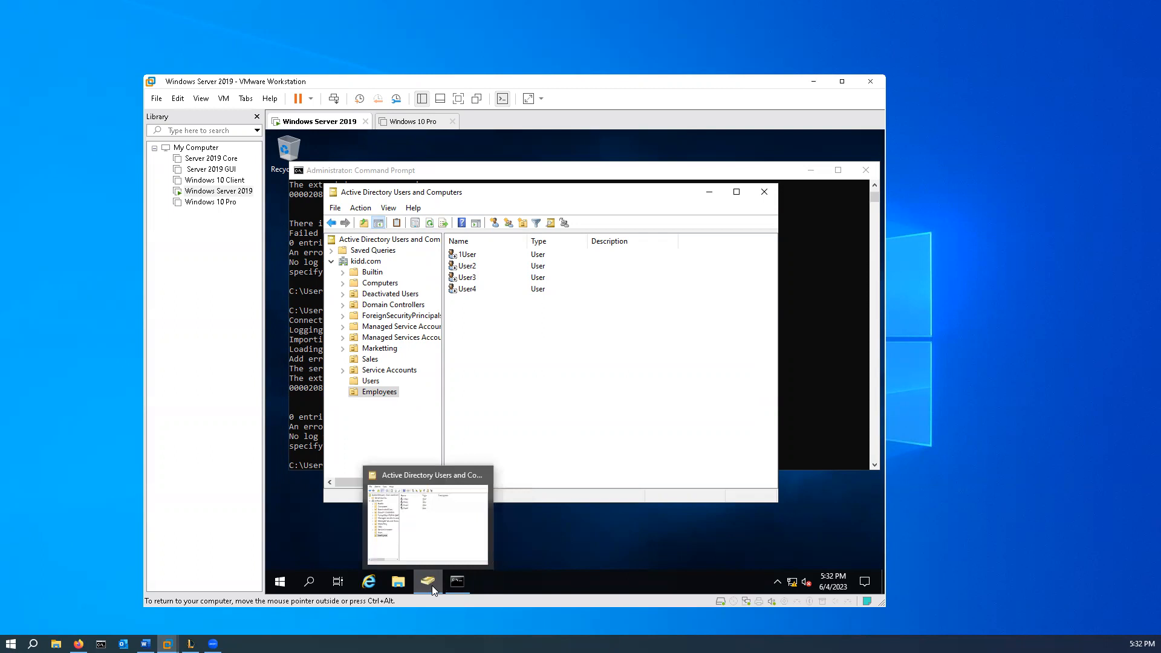
{"action": "left_click", "coordinate": [825, 370]}
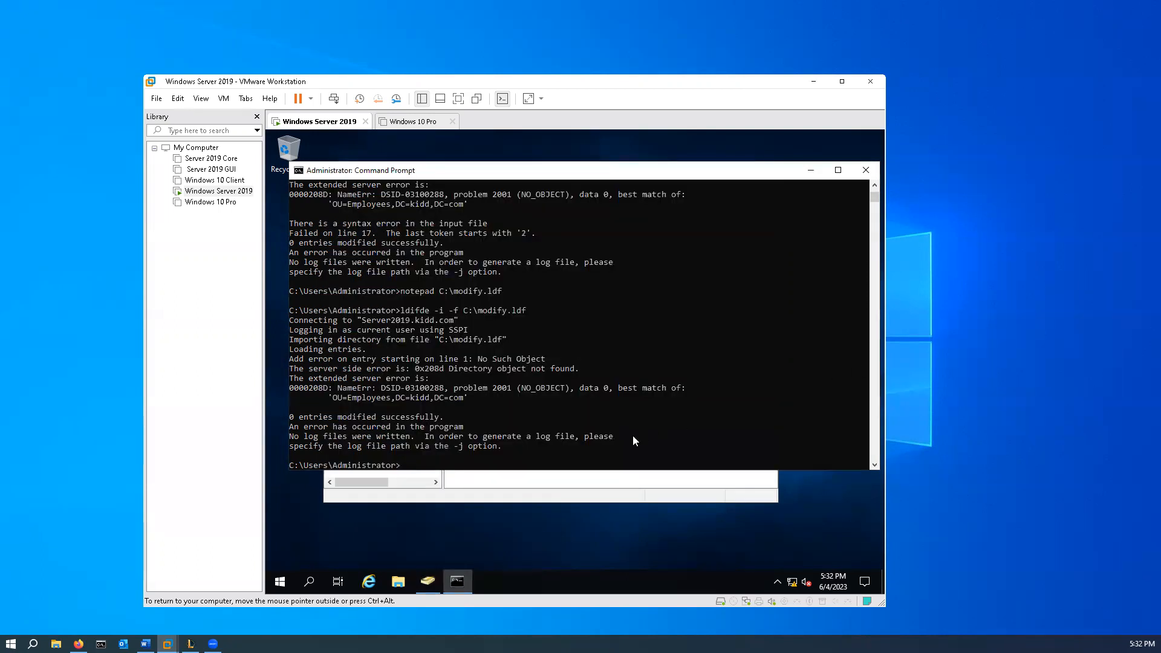
- Reopen C:\modify.ldf and change the block to CN=User2, with 2User in the samaccountname, displayname and newrdn lines
{"action": "key", "text": "Up"}
{"action": "key", "text": "Up"}
{"action": "key", "text": "Return"}
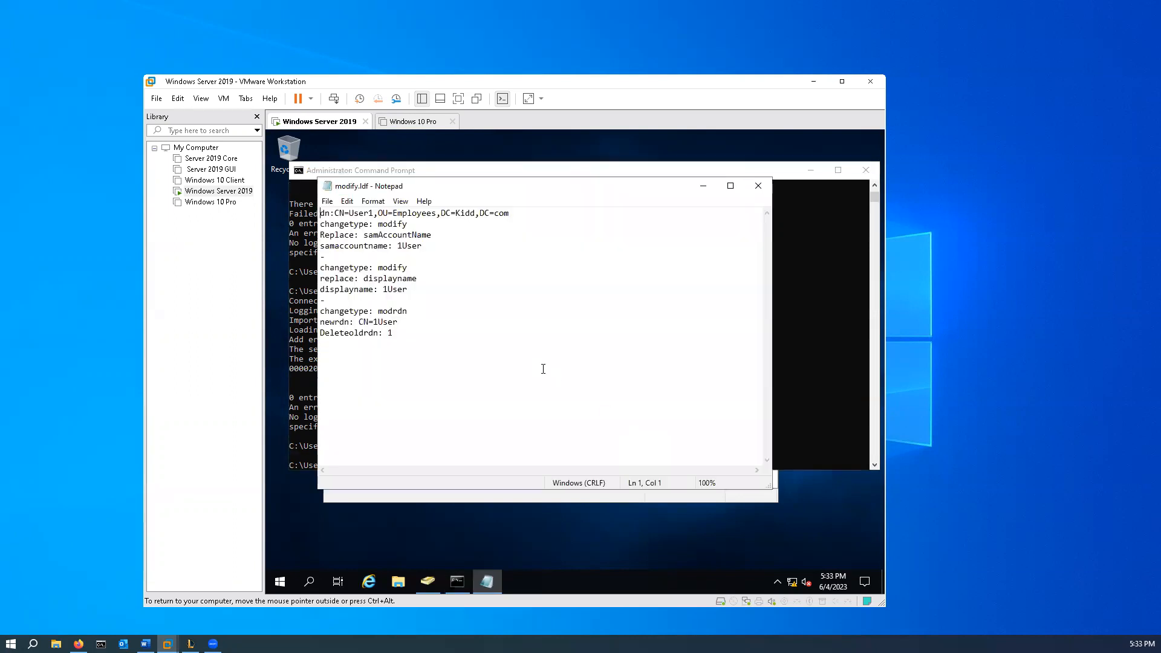
{"action": "left_click", "coordinate": [371, 215]}
{"action": "key", "text": "Delete"}
{"action": "left_click", "coordinate": [404, 245]}
{"action": "key", "text": "BackSpace"}
{"action": "type", "text": "2"}
{"action": "key", "text": "BackSpace"}
{"action": "type", "text": "2"}
{"action": "left_click", "coordinate": [381, 322]}
{"action": "key", "text": "BackSpace"}
{"action": "type", "text": "2"}
- Duplicate the entire User2 block below itself, separated by a blank line
{"action": "left_click_drag", "start_coordinate": [402, 335], "coordinate": [320, 213]}
{"action": "key", "text": "ctrl+c"}
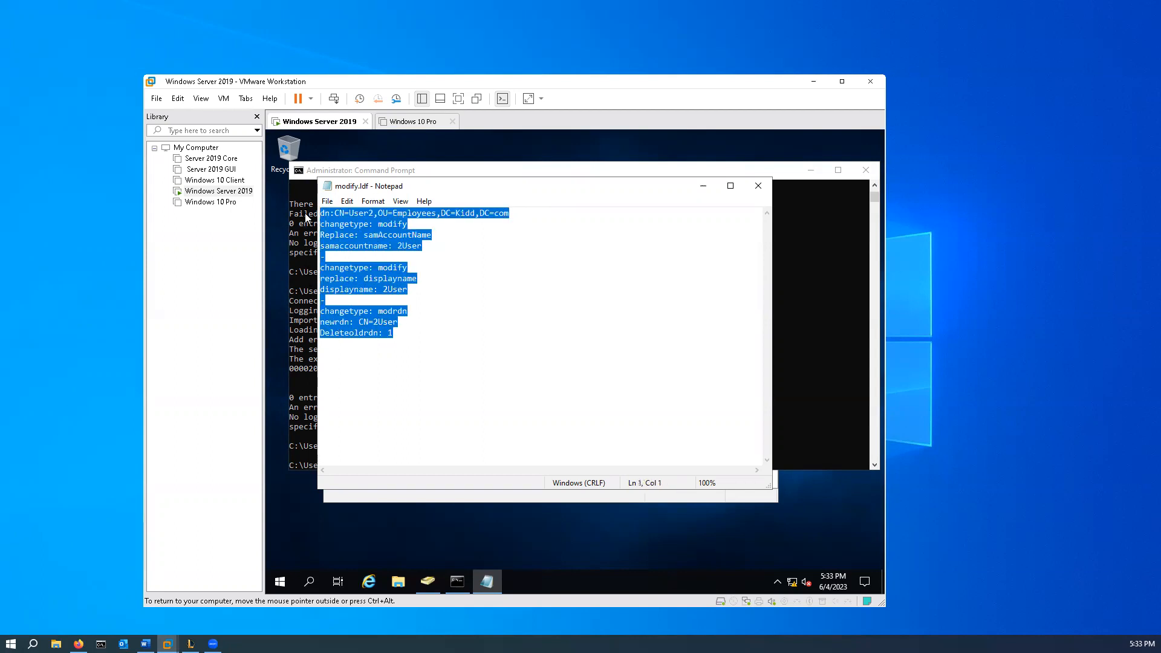
{"action": "left_click", "coordinate": [411, 340]}
{"action": "key", "text": "Return"}
{"action": "key", "text": "Return"}
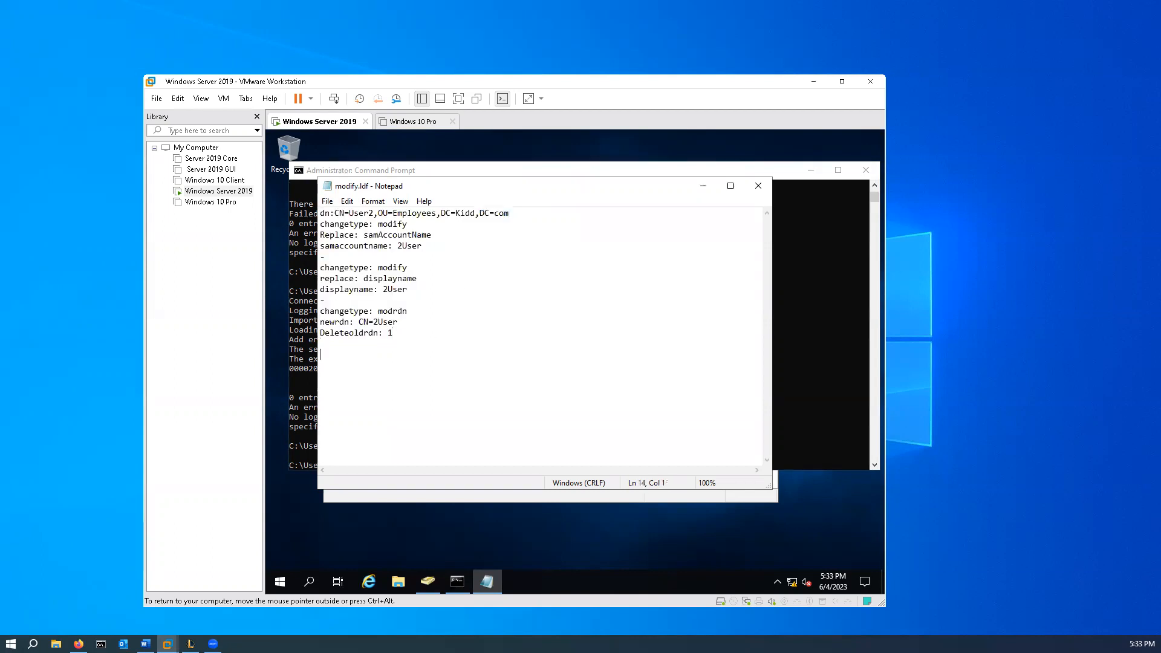
{"action": "key", "text": "ctrl+v"}
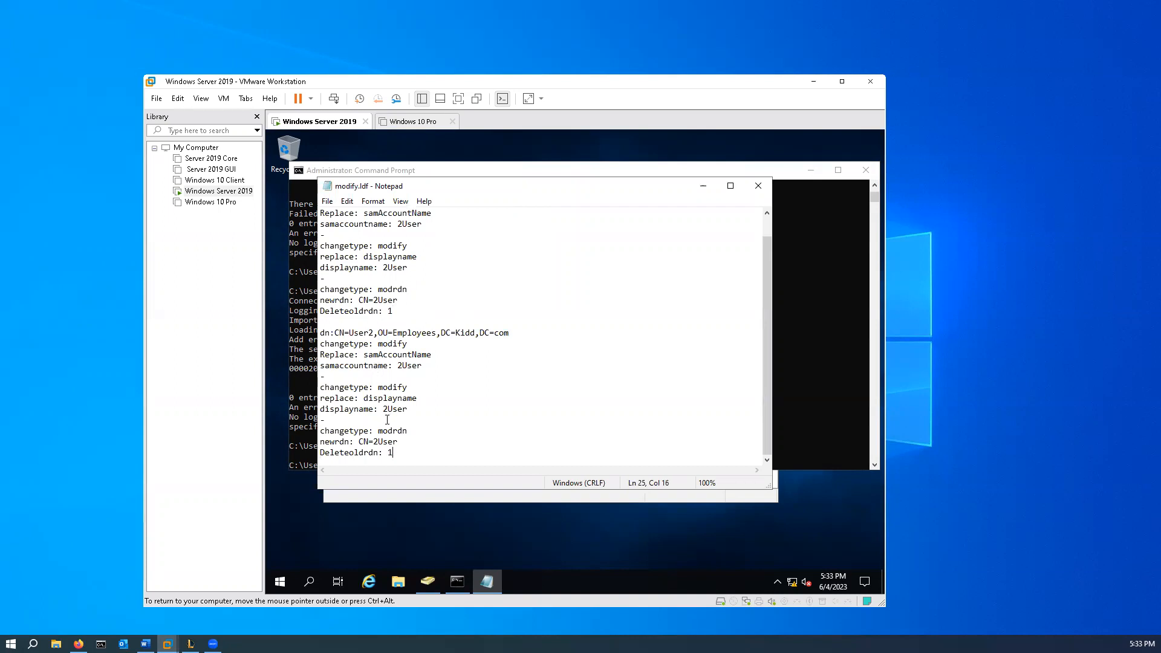
- Change the duplicated block to CN=User3, with 3User in the samaccountname, displayname and newrdn lines
{"action": "left_click", "coordinate": [377, 442]}
{"action": "key", "text": "BackSpace"}
{"action": "type", "text": "3"}
{"action": "left_click", "coordinate": [388, 410]}
{"action": "key", "text": "BackSpace"}
{"action": "type", "text": "3"}
{"action": "key", "text": "BackSpace"}
{"action": "type", "text": "3"}
{"action": "left_click", "coordinate": [376, 333]}
{"action": "key", "text": "BackSpace"}
{"action": "type", "text": "3"}
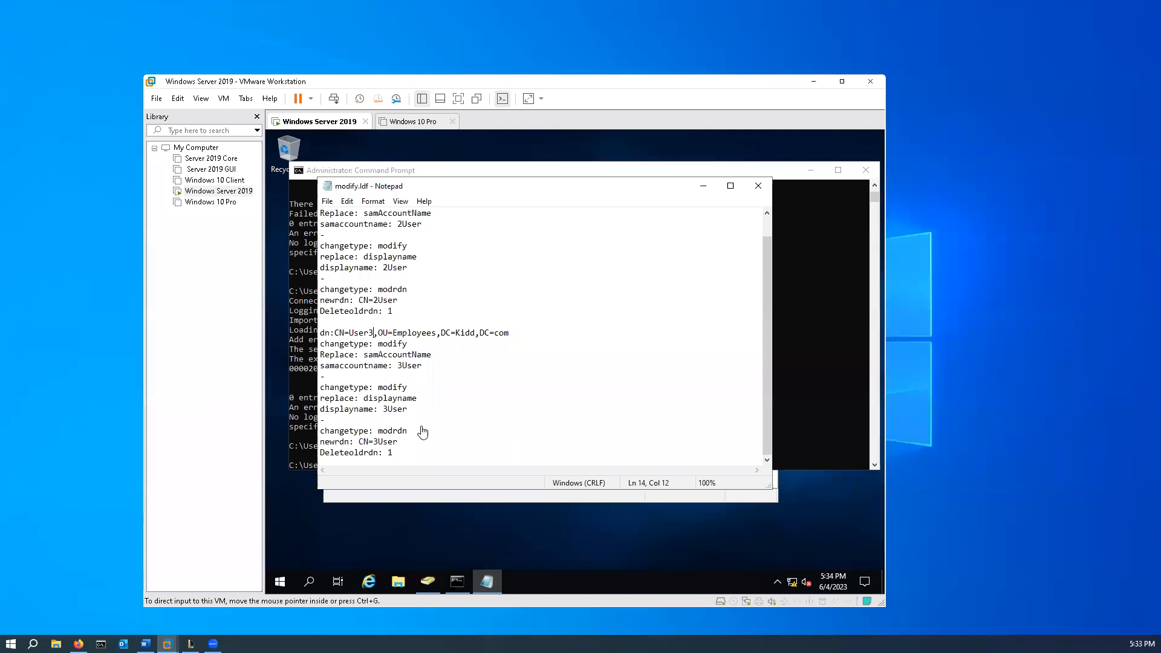
- Save modify.ldf with the User2 and User3 blocks and close Notepad
{"action": "left_click", "coordinate": [327, 202]}
{"action": "left_click", "coordinate": [356, 243]}
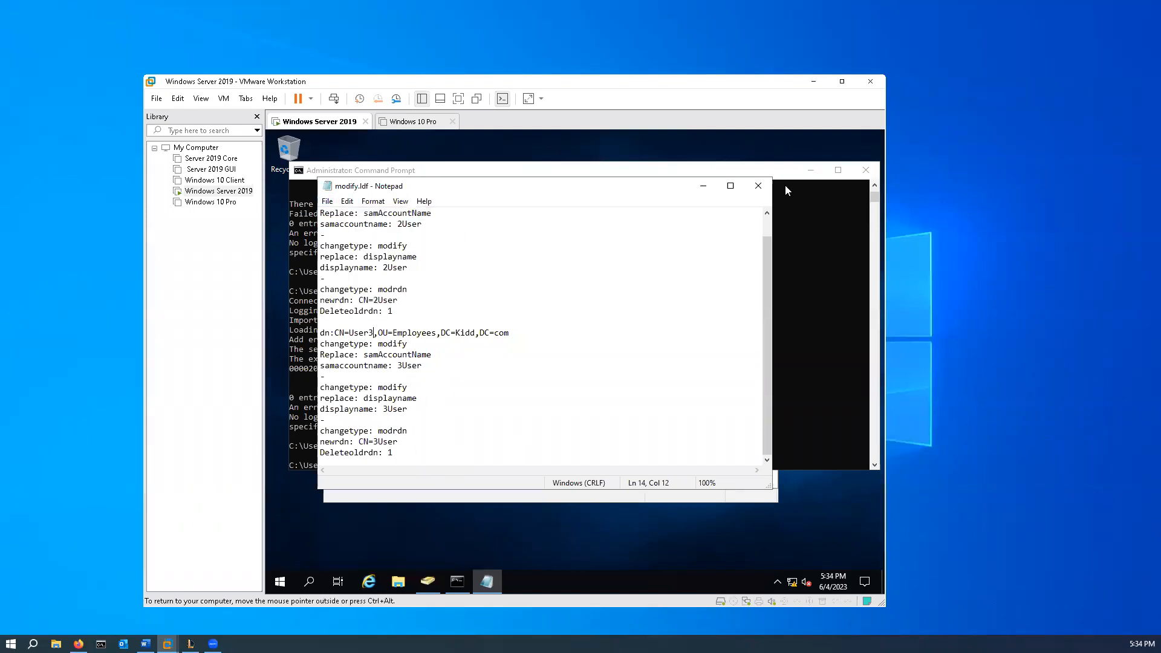
{"action": "left_click", "coordinate": [761, 187]}
- Run ldifde -i -f C:\modify.ldf again in Command Prompt to import the User2 and User3 changes
{"action": "left_click", "coordinate": [555, 459]}
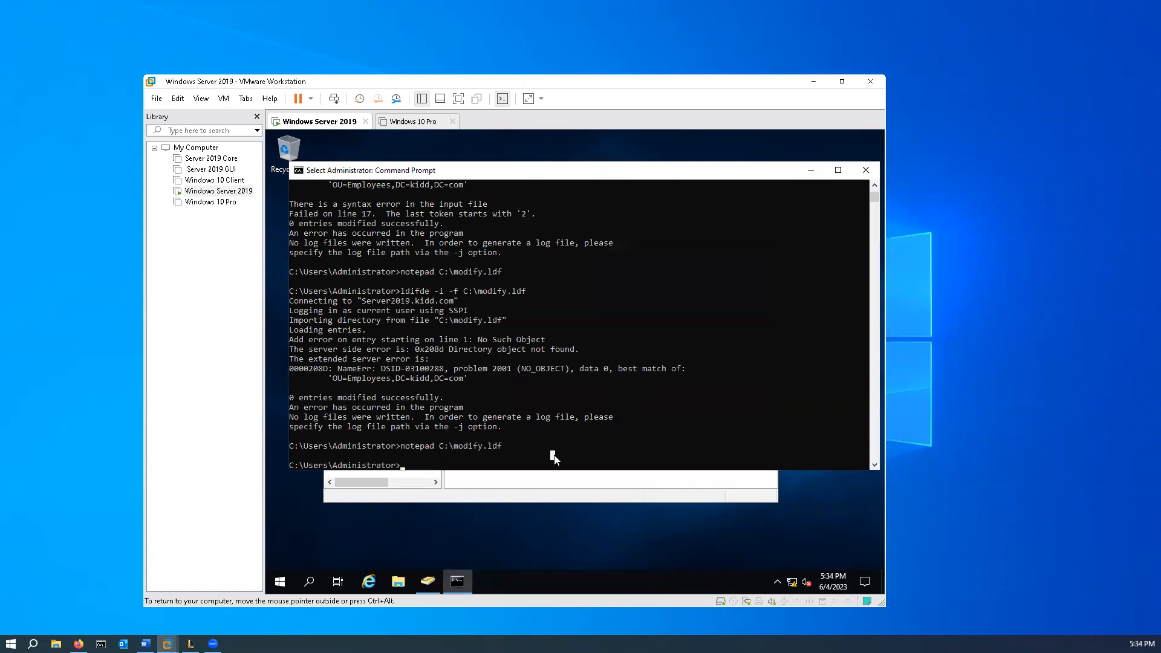
{"action": "key", "text": "Escape"}
{"action": "key", "text": "Up"}
{"action": "key", "text": "Up"}
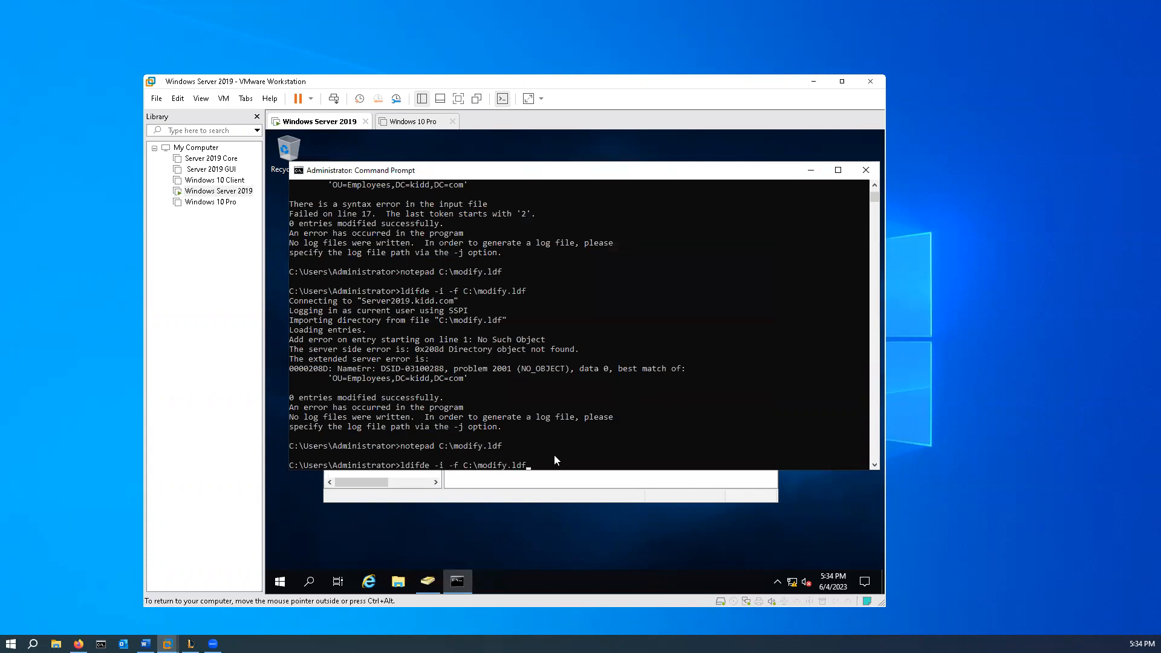
{"action": "key", "text": "Return"}
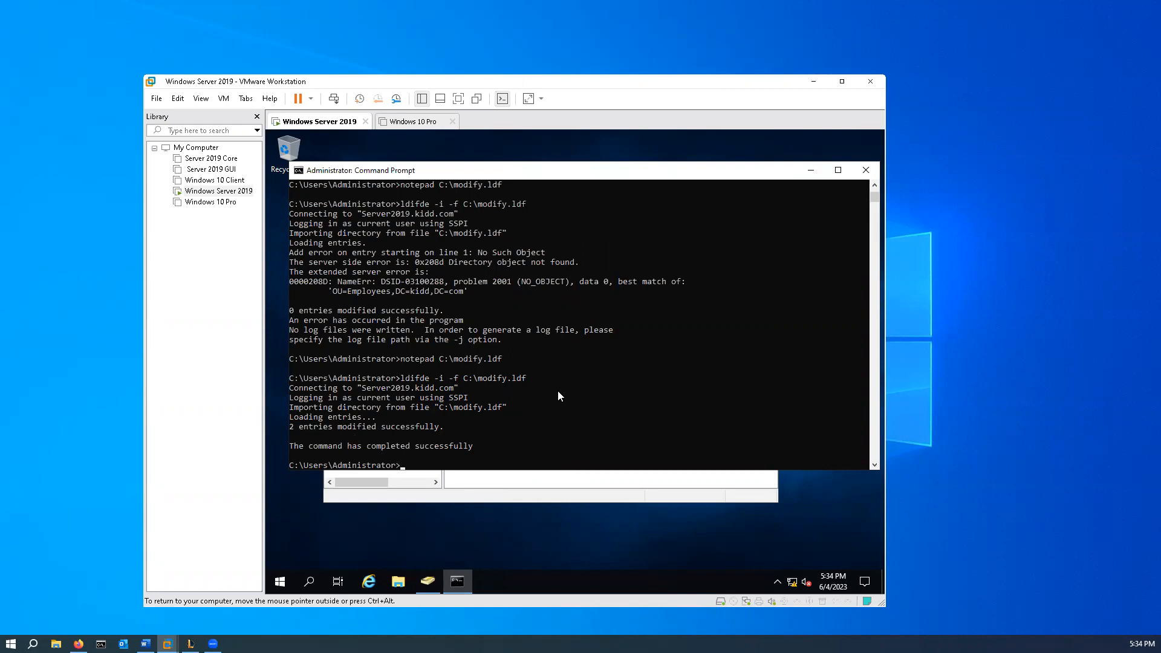
- Refresh the Employees OU in Active Directory Users and Computers and close the Command Prompt
{"action": "left_click", "coordinate": [547, 490]}
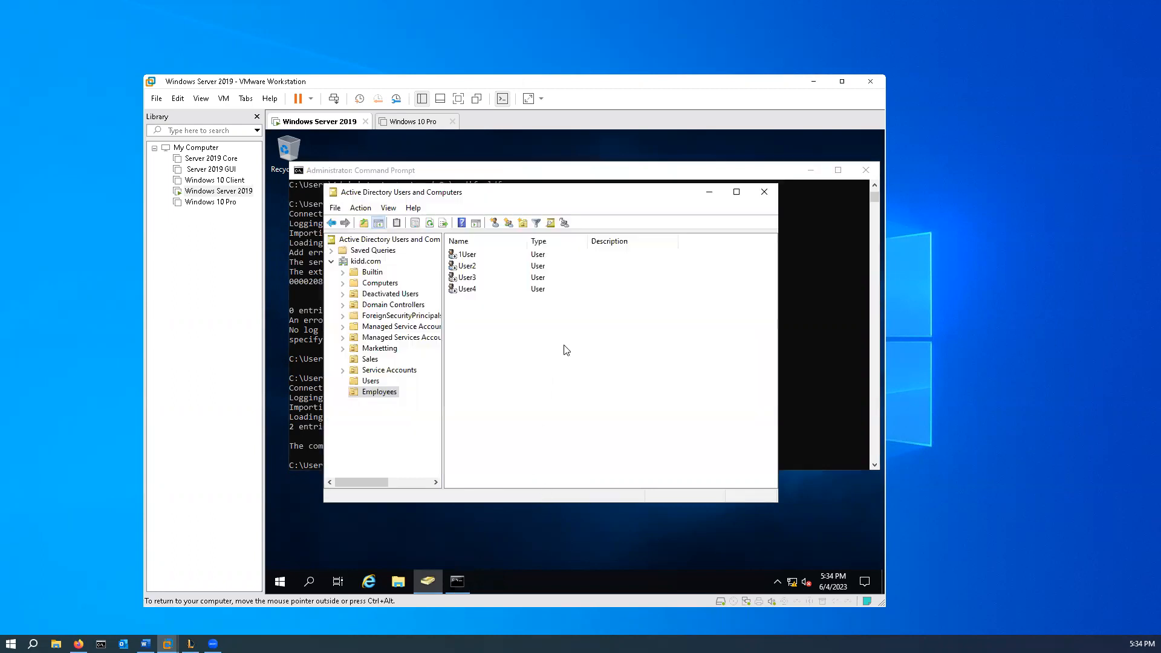
{"action": "left_click", "coordinate": [430, 223]}
{"action": "key", "text": "ctrl+alt"}
{"action": "key", "text": "alt+Tab"}
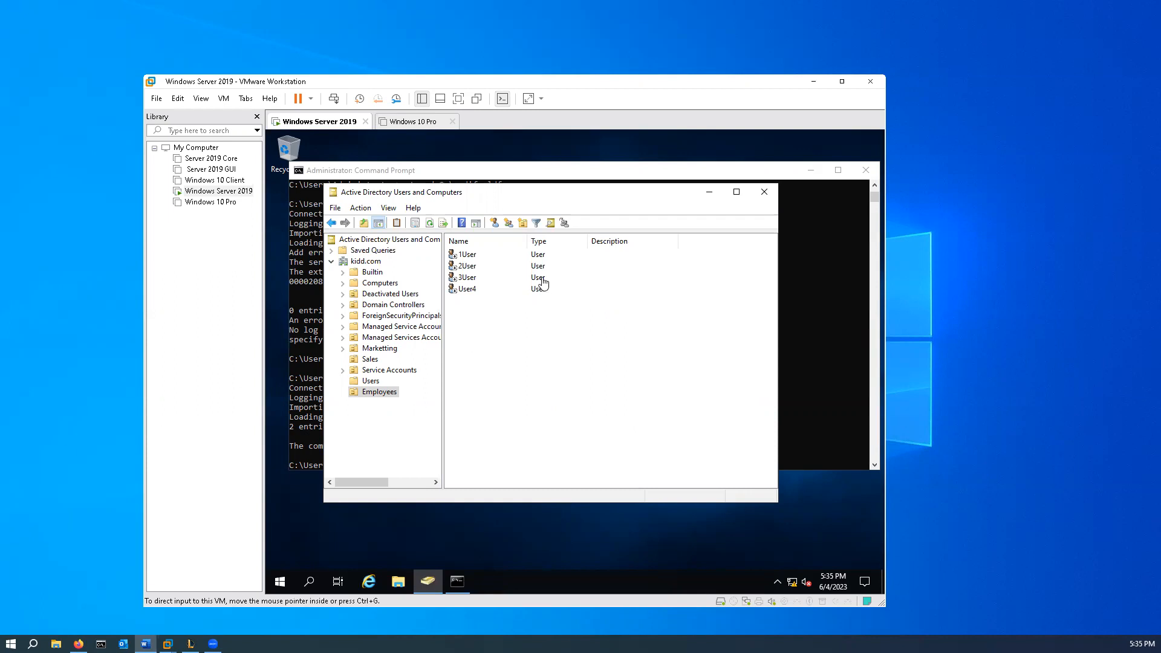
{"action": "left_click", "coordinate": [866, 171]}
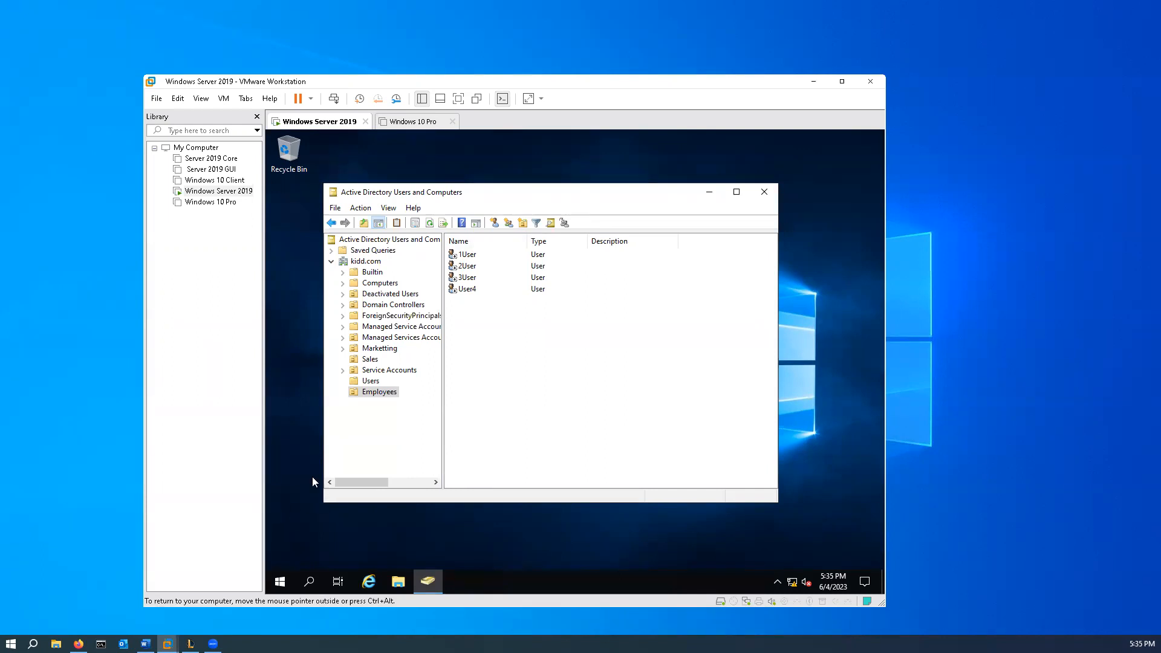
- Create an organizational unit named Groups under kidd.com with protection from accidental deletion turned off
{"action": "left_click", "coordinate": [398, 432]}
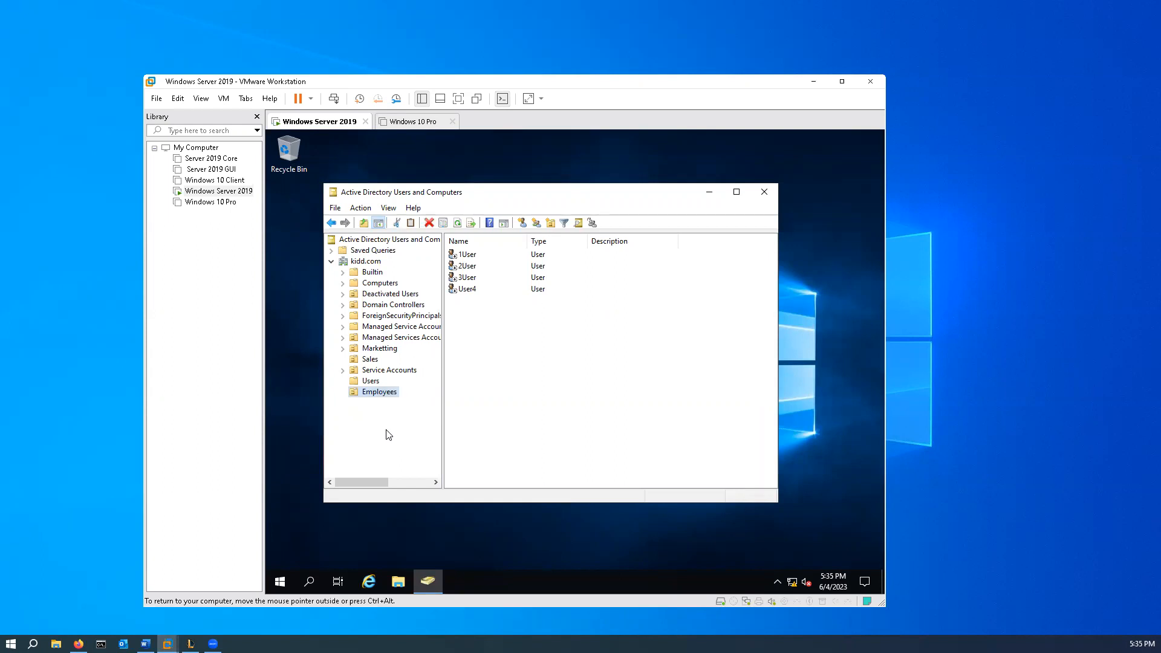
{"action": "left_click", "coordinate": [368, 262]}
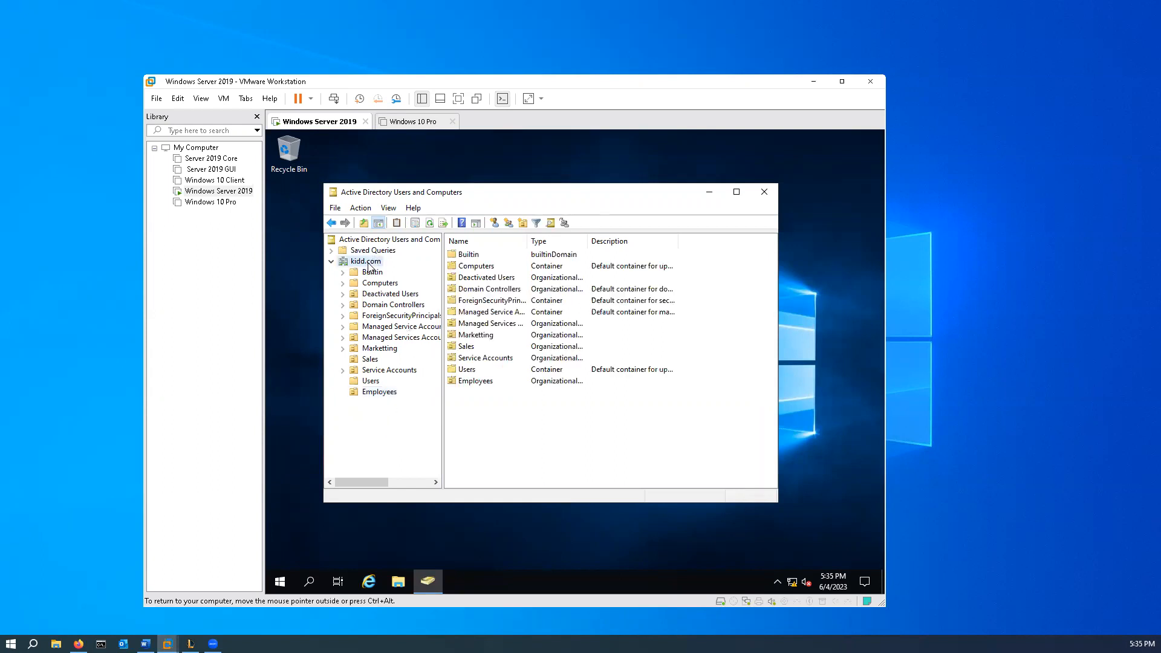
{"action": "right_click", "coordinate": [368, 262]}
{"action": "mouse_move", "coordinate": [423, 354]}
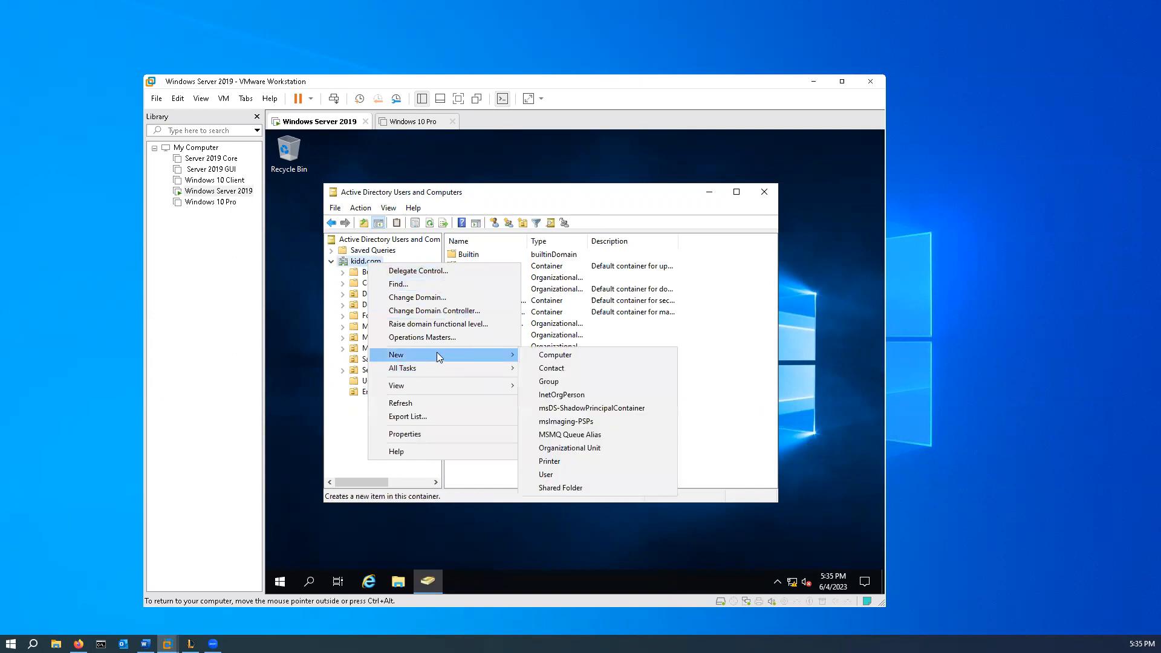
{"action": "left_click", "coordinate": [593, 447]}
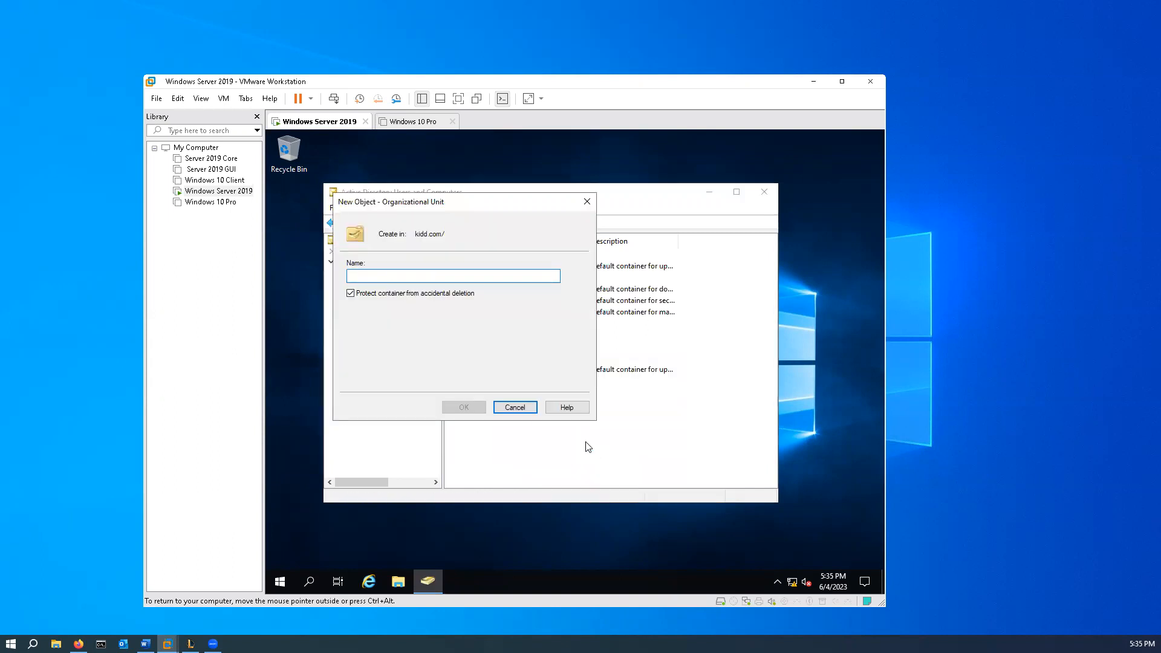
{"action": "type", "text": "roups"}
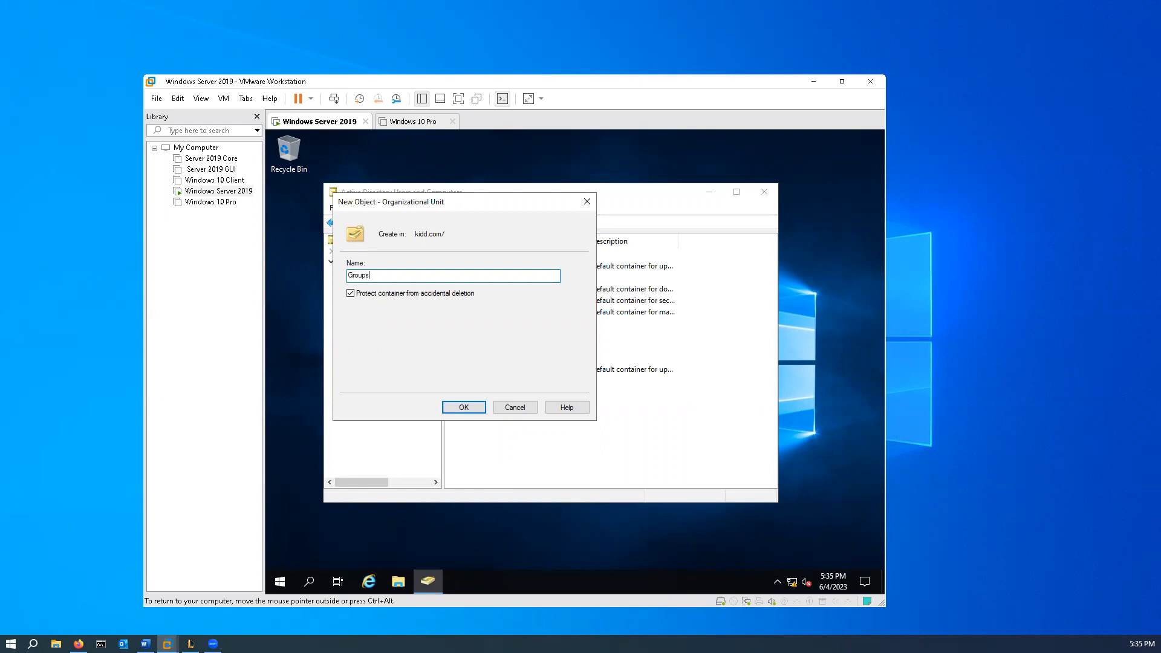
{"action": "left_click", "coordinate": [351, 294]}
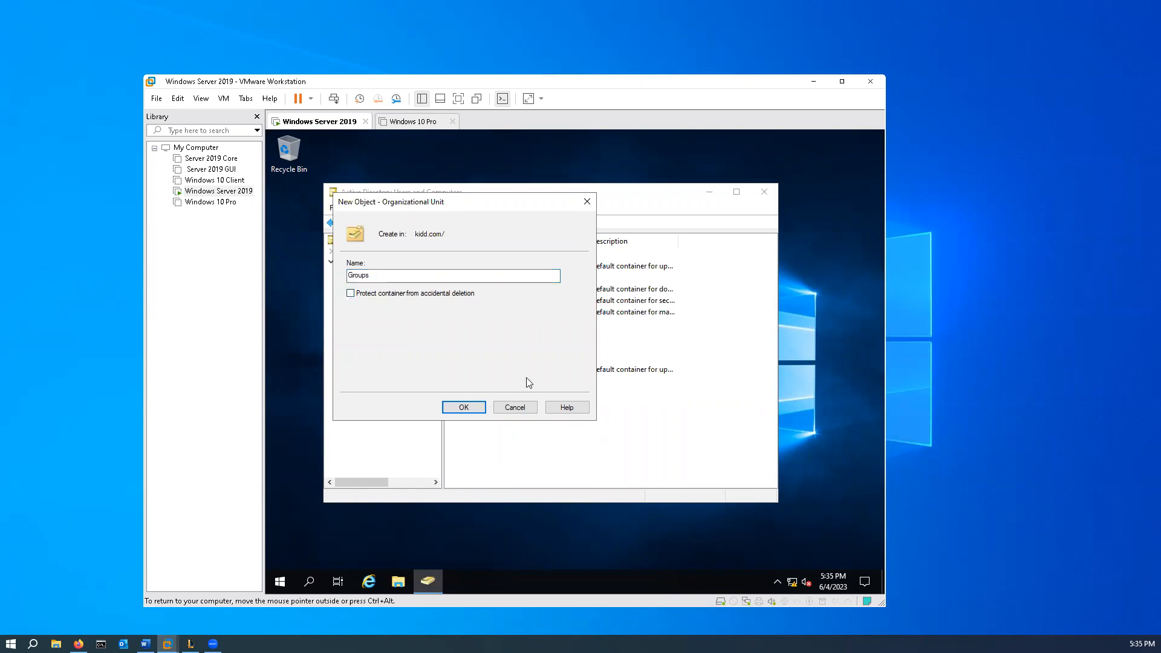
{"action": "left_click", "coordinate": [462, 408]}
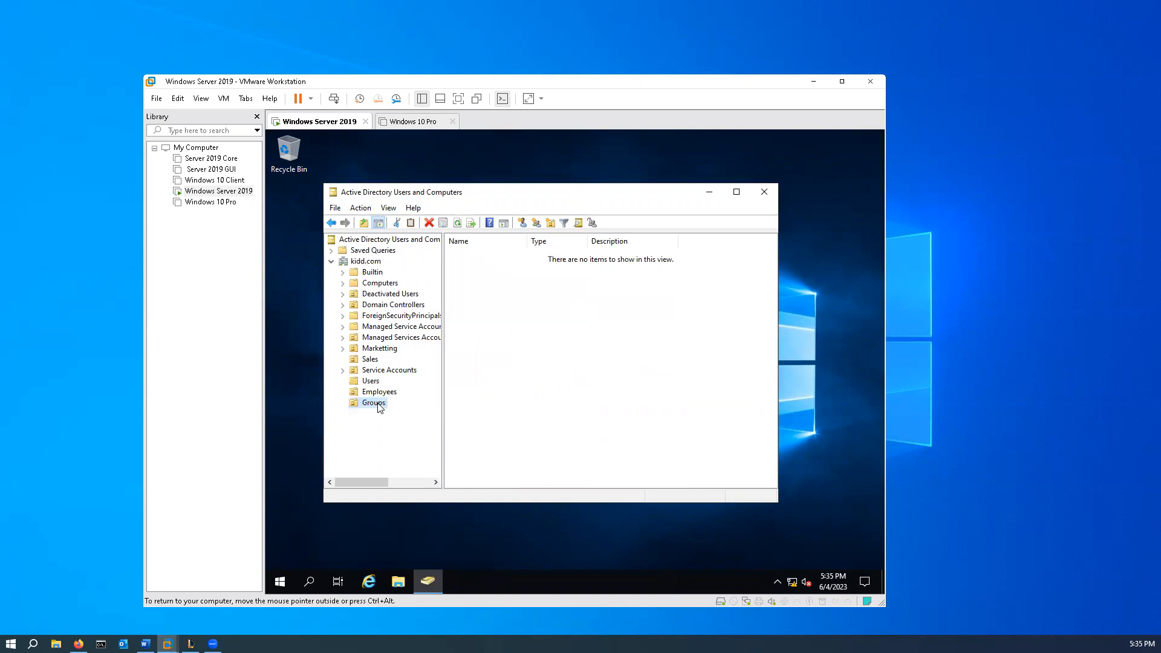
- Create a global security group named HelpDesk in the Groups OU
{"action": "right_click", "coordinate": [532, 312]}
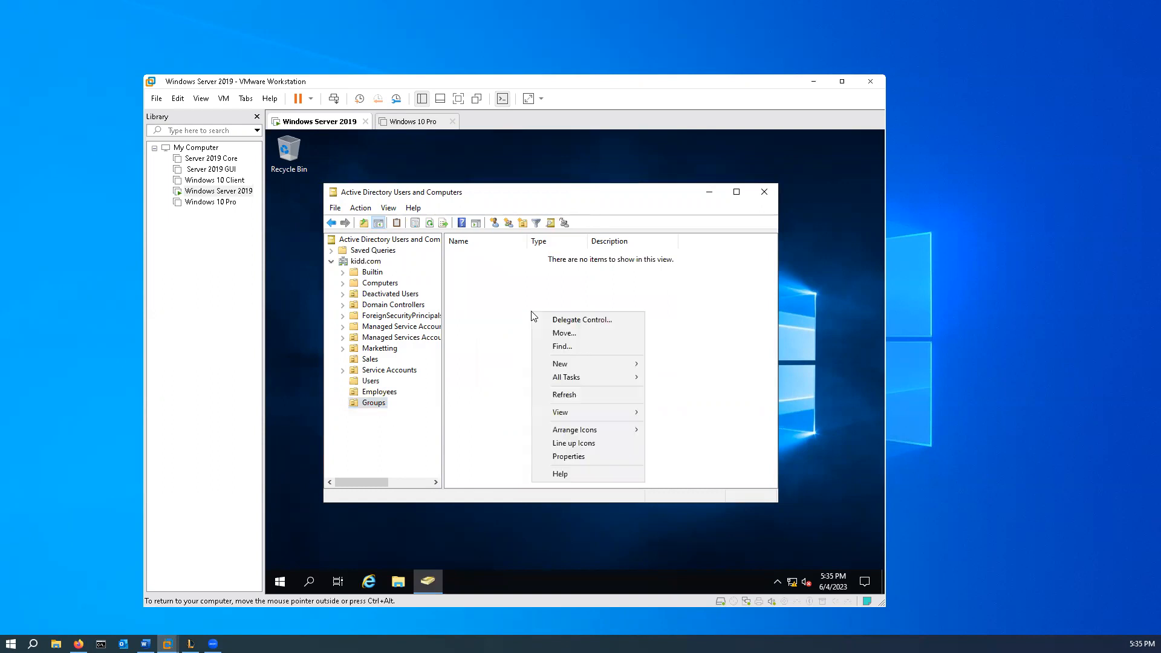
{"action": "mouse_move", "coordinate": [594, 364]}
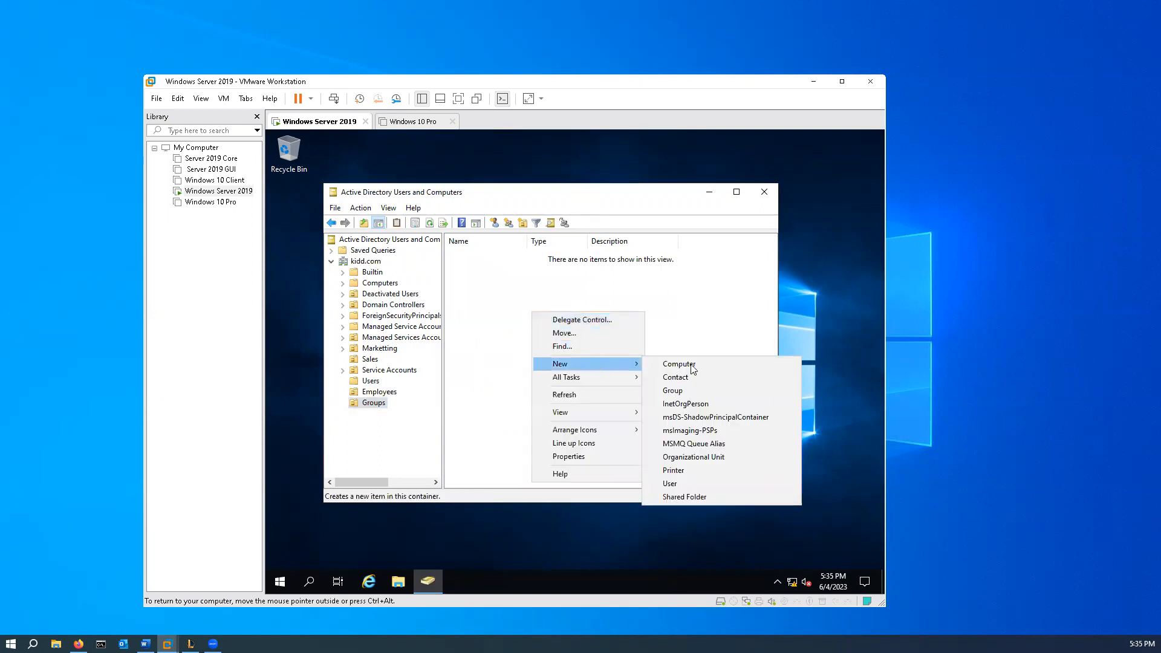
{"action": "left_click", "coordinate": [710, 390]}
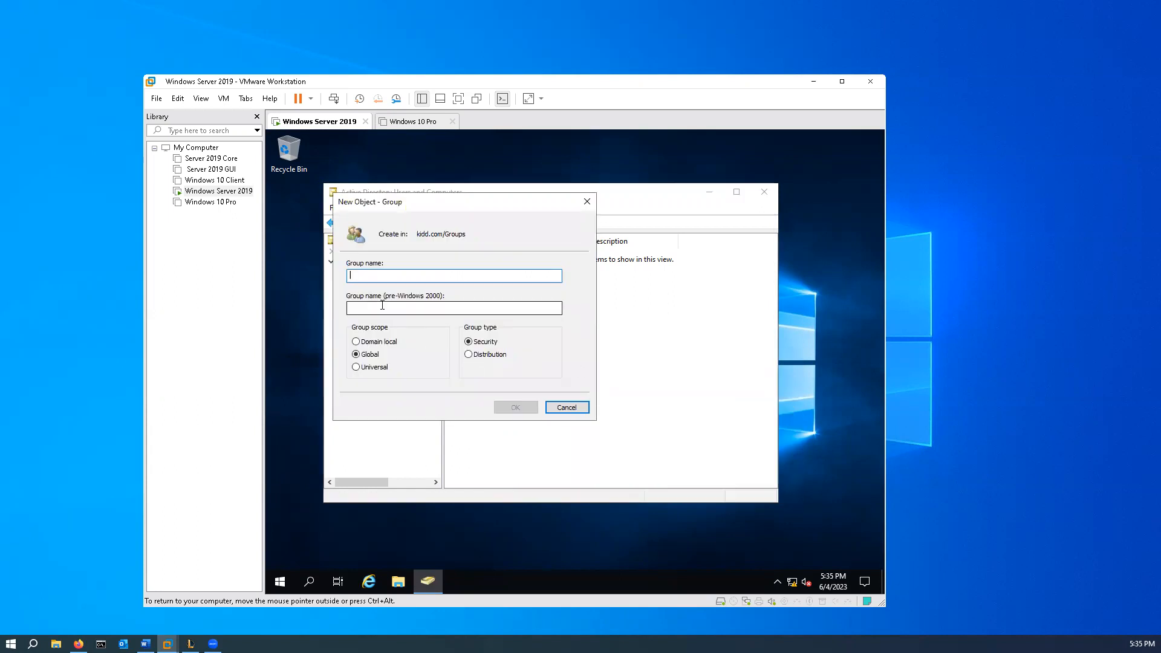
{"action": "type", "text": "Hel"}
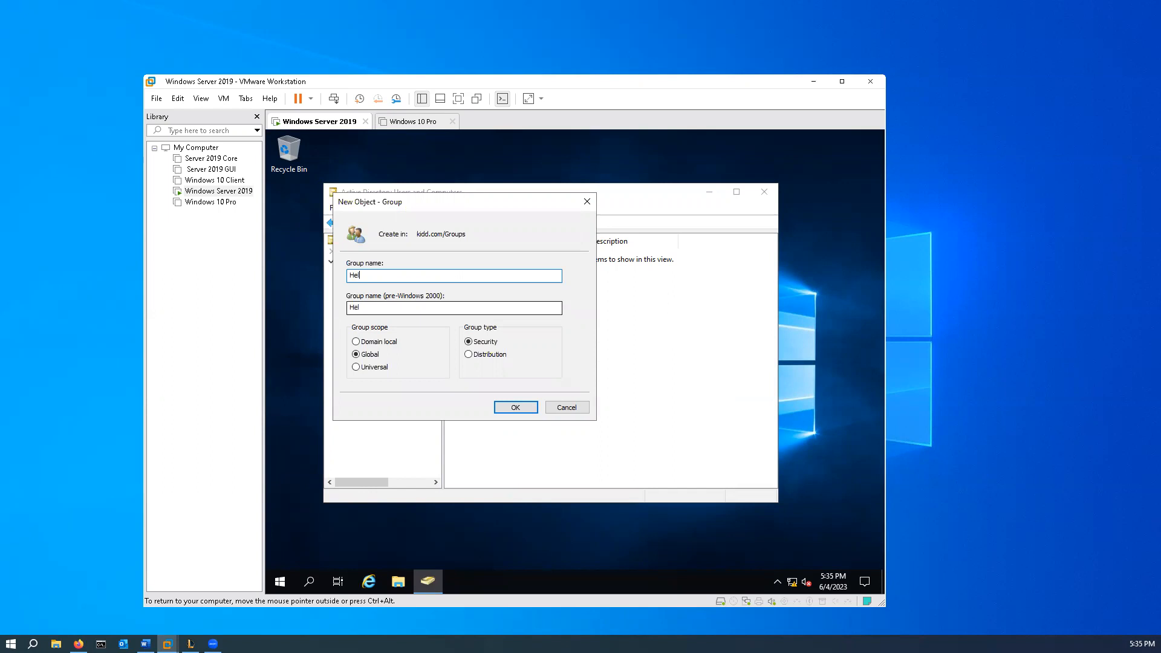
{"action": "type", "text": "pDesk"}
{"action": "left_click", "coordinate": [516, 407]}
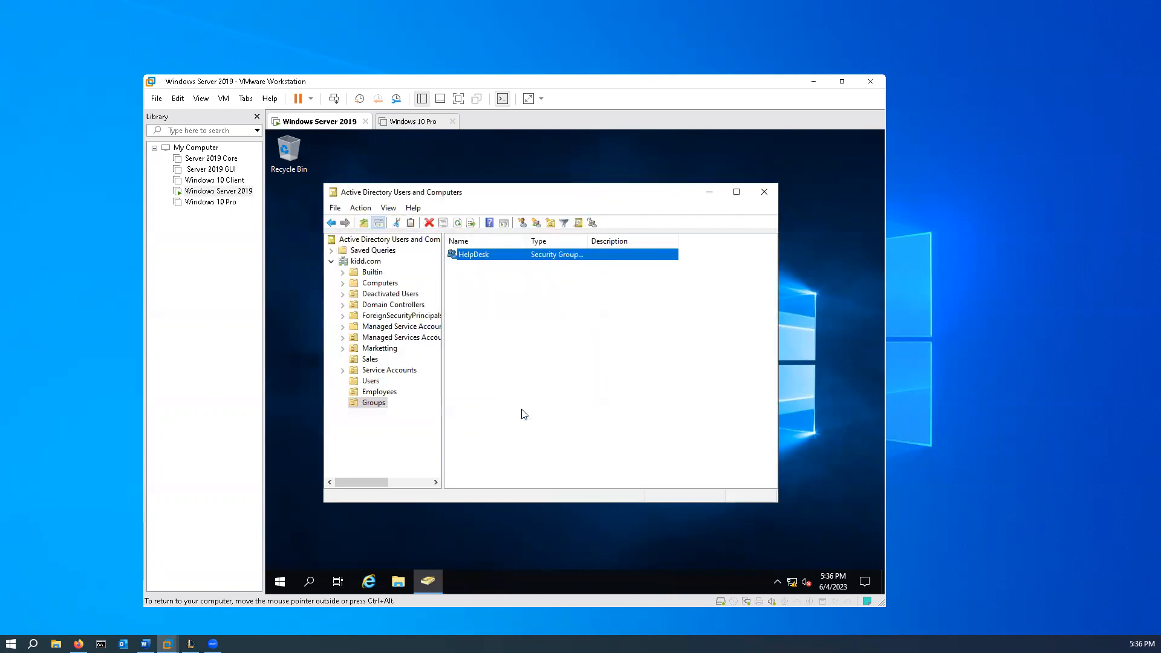
- Create a global security group named Managers in the Groups OU
{"action": "right_click", "coordinate": [505, 335]}
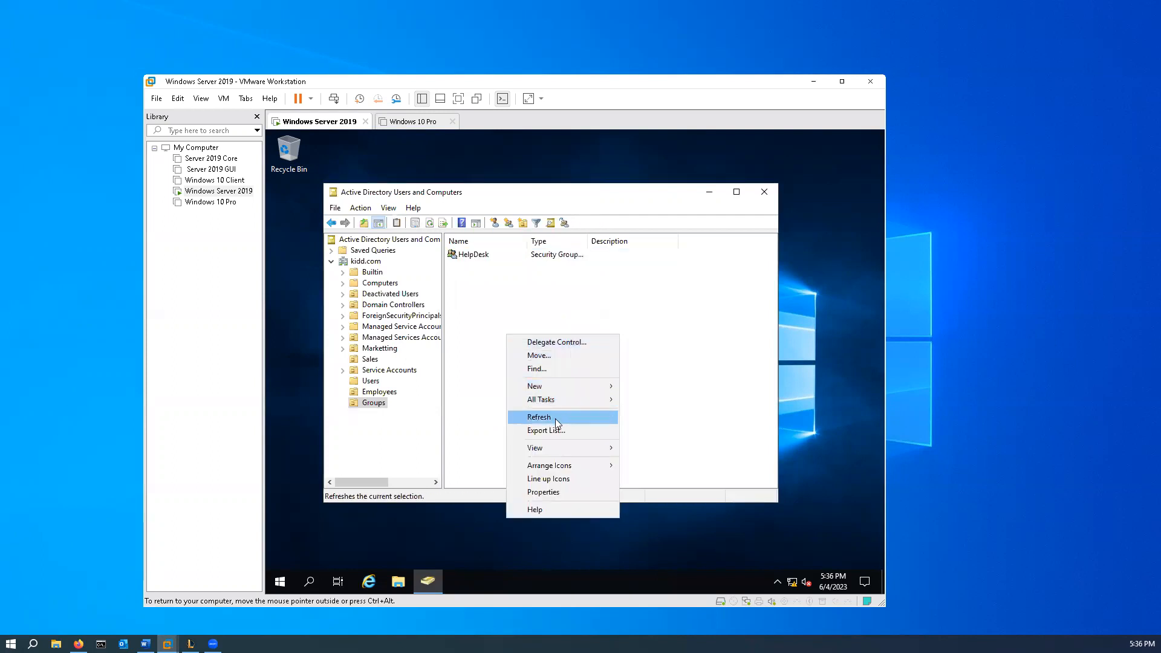
{"action": "mouse_move", "coordinate": [562, 383]}
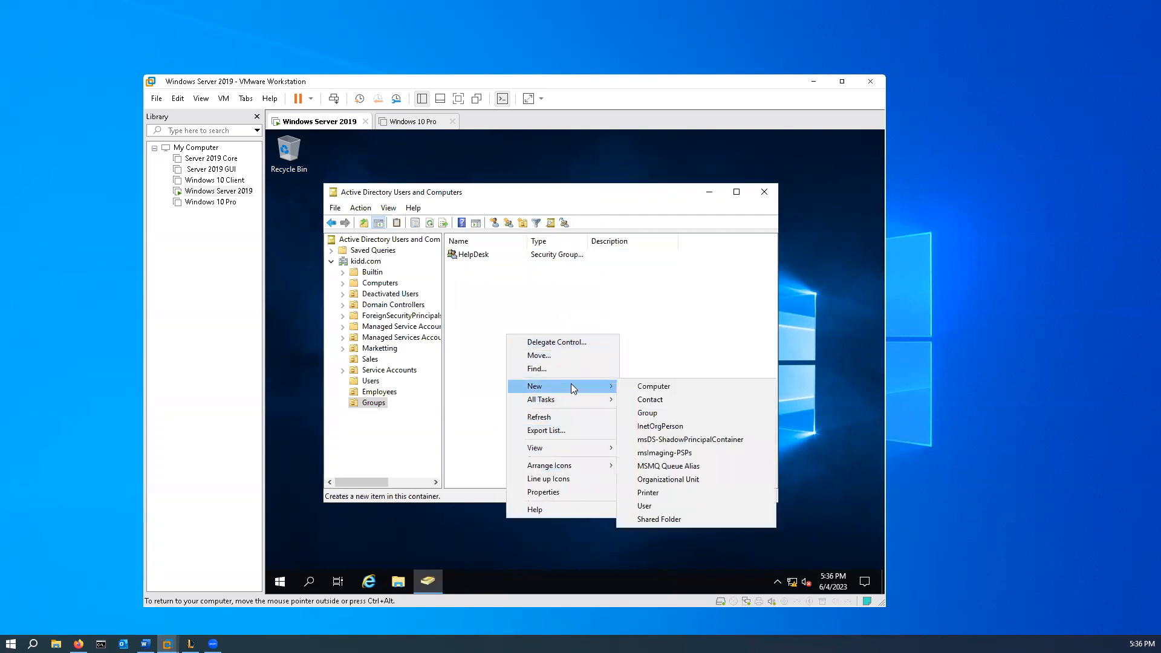
{"action": "left_click", "coordinate": [668, 416]}
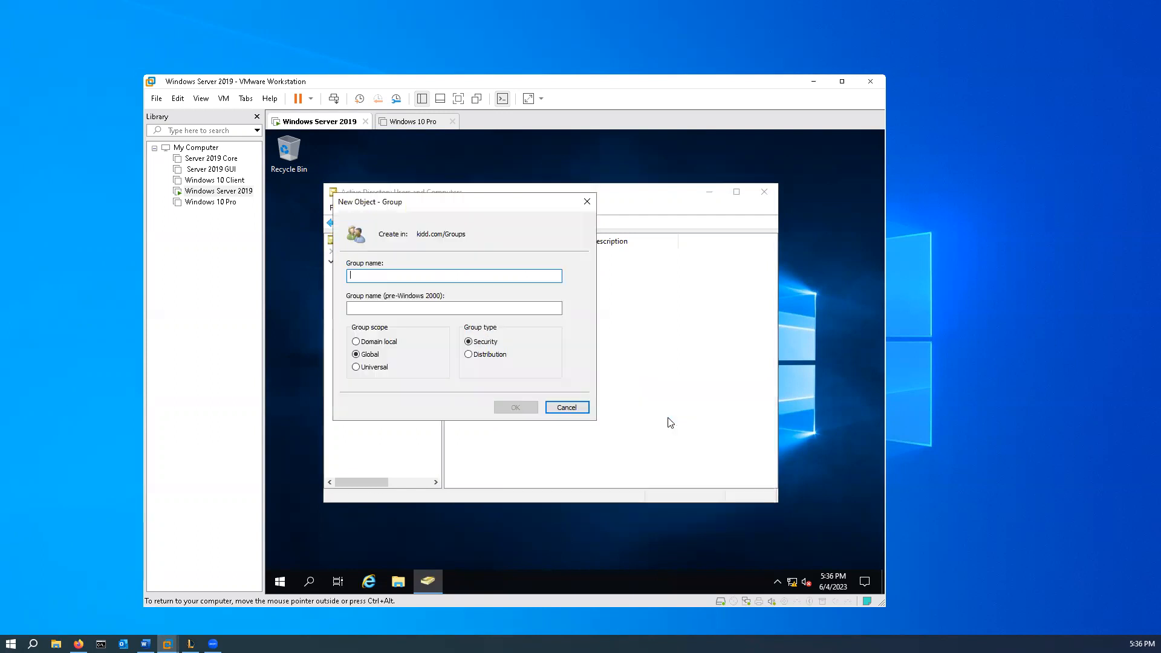
{"action": "type", "text": "Managers"}
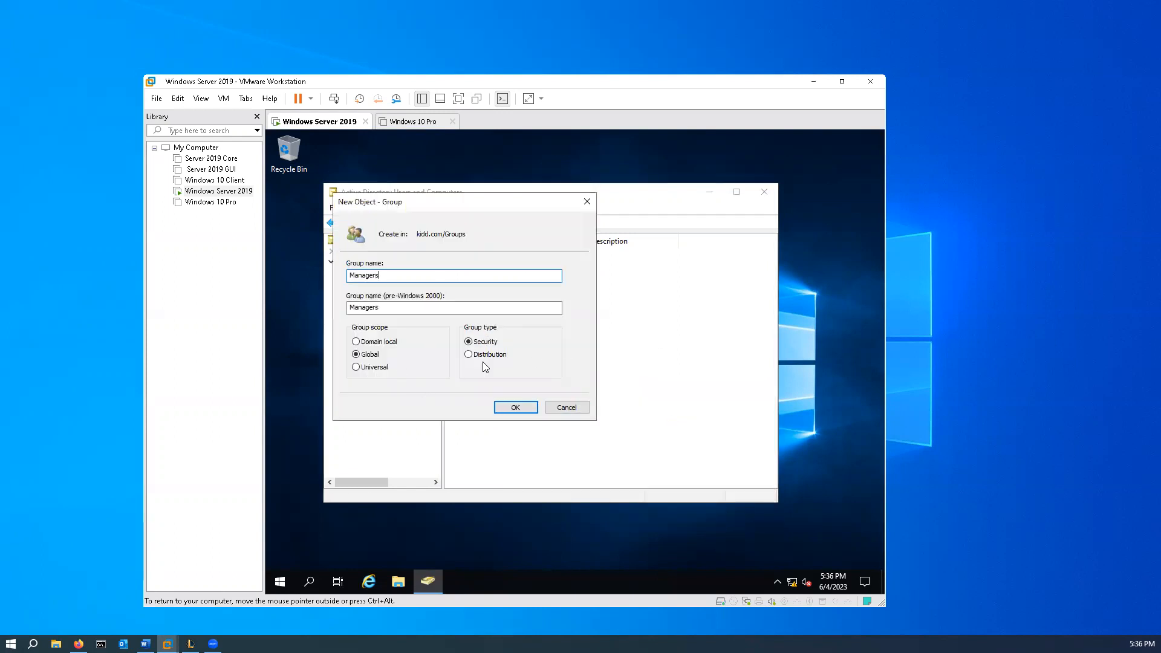
{"action": "left_click", "coordinate": [515, 407]}
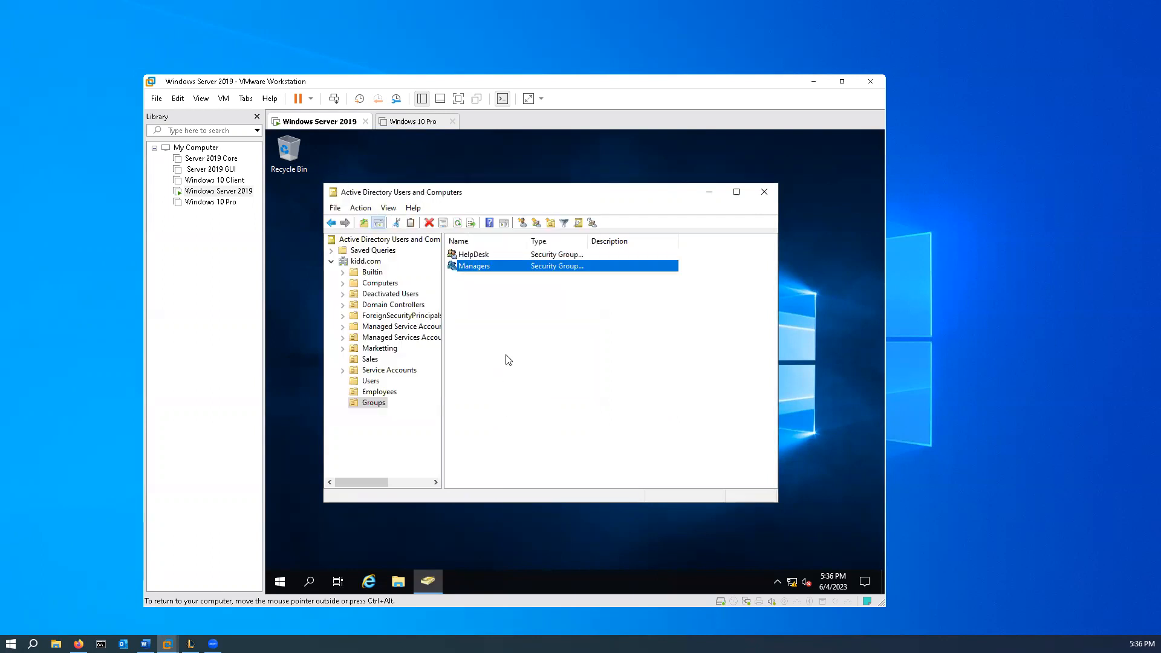
- Create a global security group named Group Policy in the Groups OU
{"action": "right_click", "coordinate": [507, 359]}
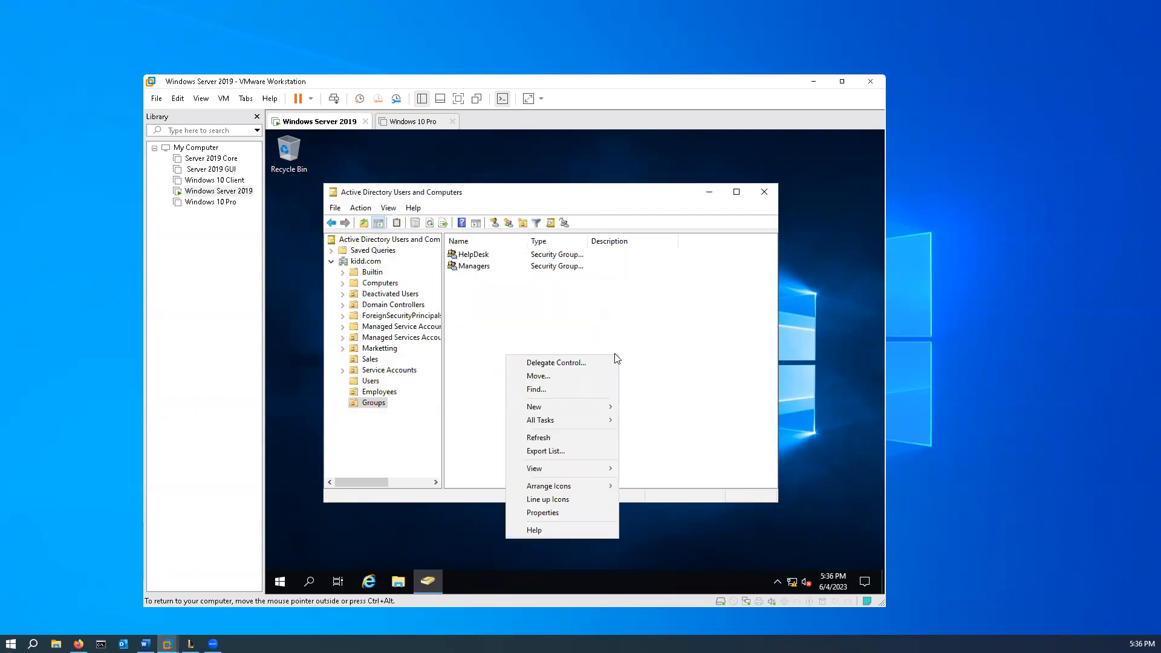
{"action": "mouse_move", "coordinate": [559, 412]}
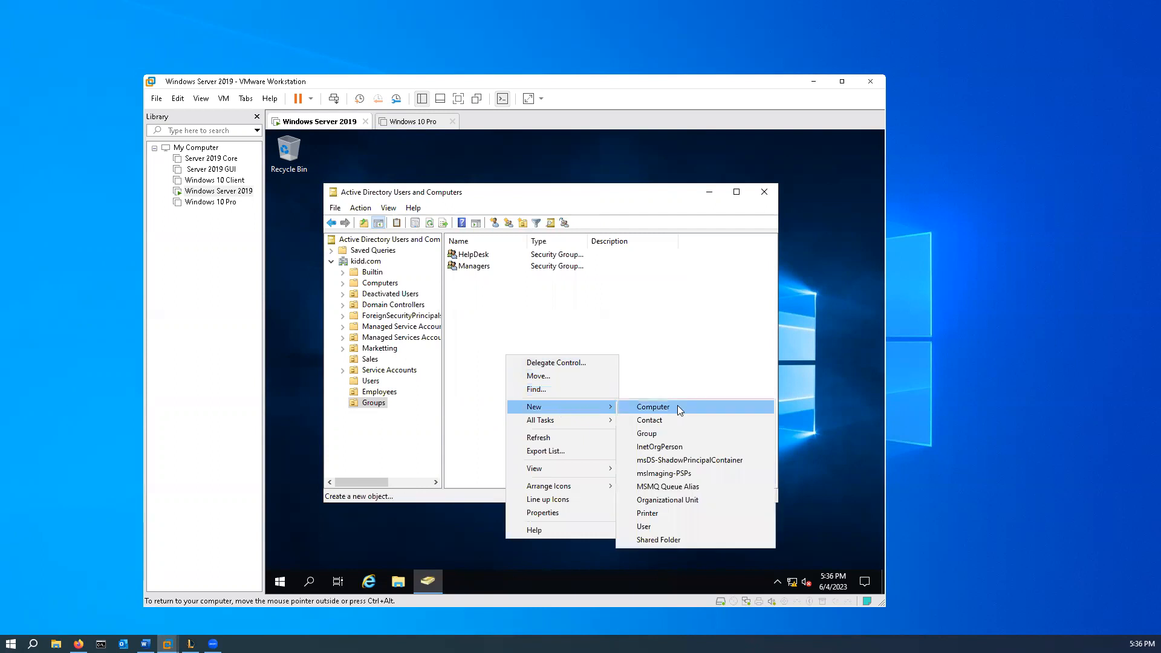
{"action": "left_click", "coordinate": [674, 443]}
{"action": "type", "text": "Group Policy"}
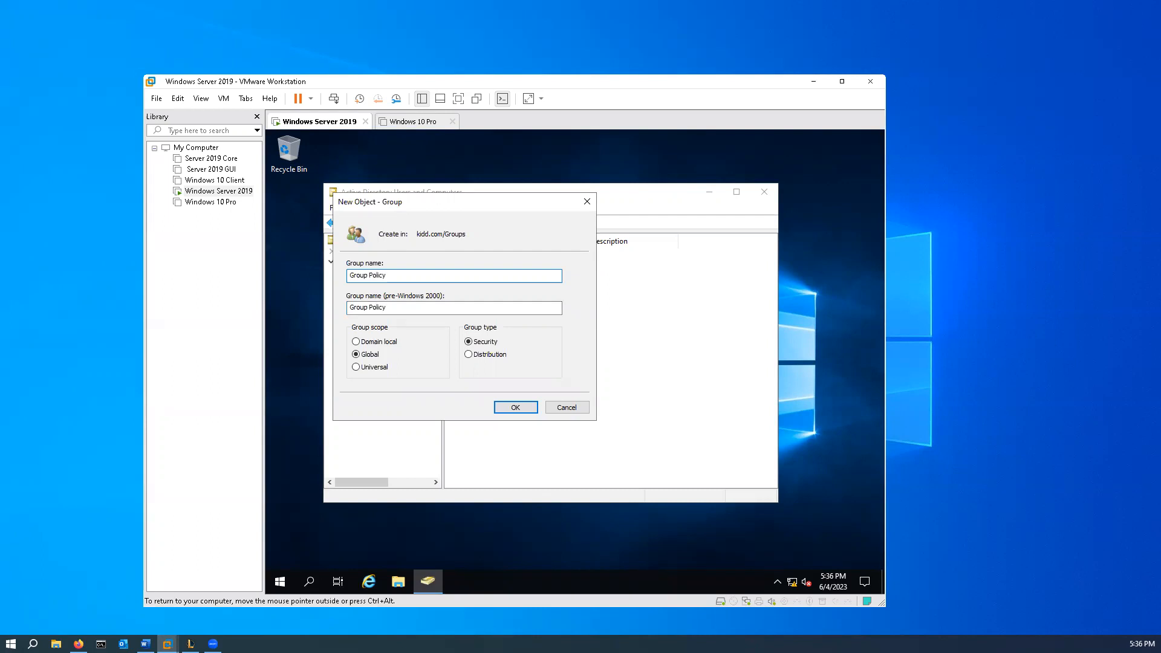
{"action": "left_click", "coordinate": [521, 412]}
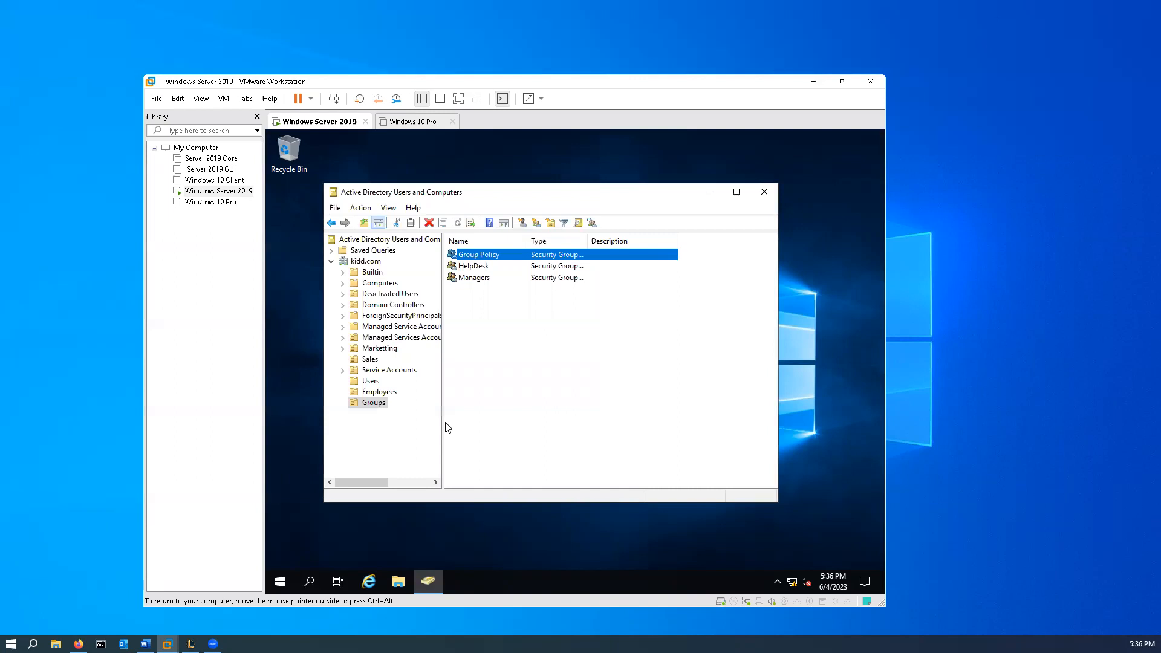
- Look through the default groups in the Users container and return to the Groups OU
{"action": "left_click", "coordinate": [371, 382]}
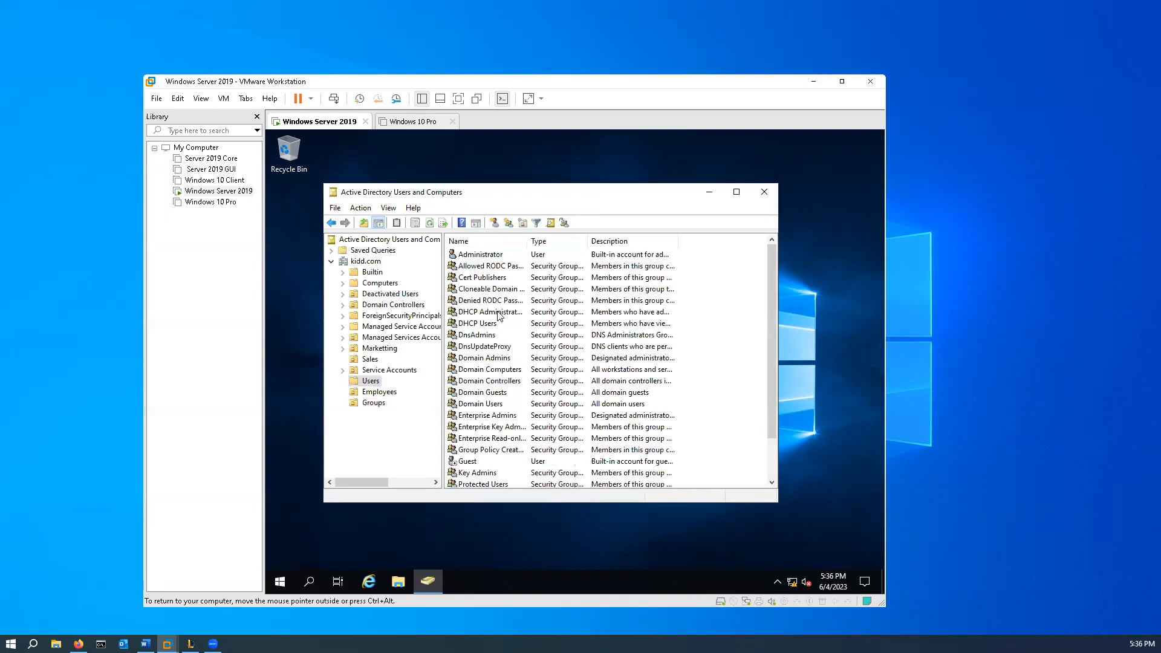
{"action": "scroll", "coordinate": [501, 327], "scroll_direction": "down", "scroll_amount": 2}
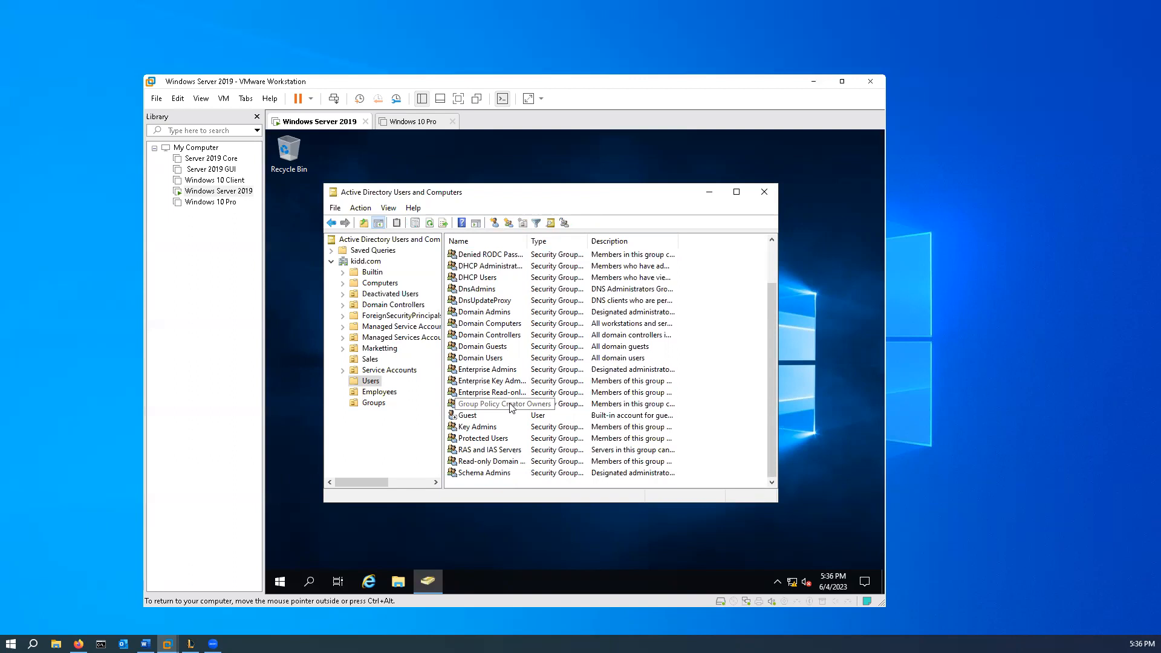
{"action": "left_click", "coordinate": [372, 403]}
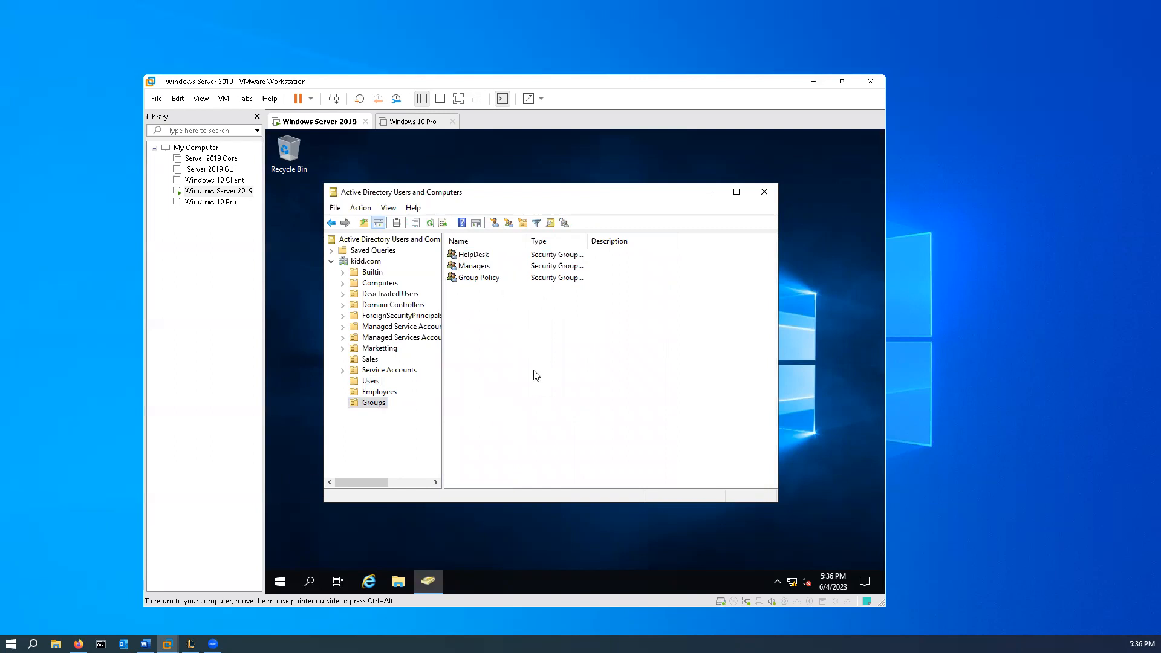
{"action": "key", "text": "ctrl+alt"}
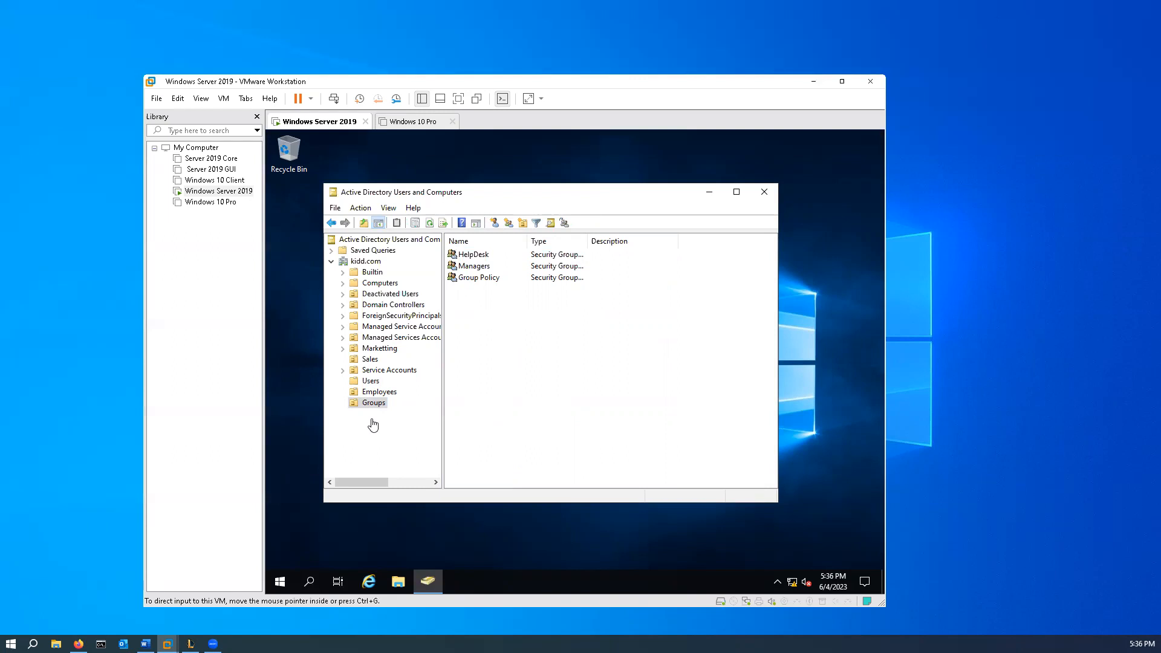
{"action": "key", "text": "ctrl+alt"}
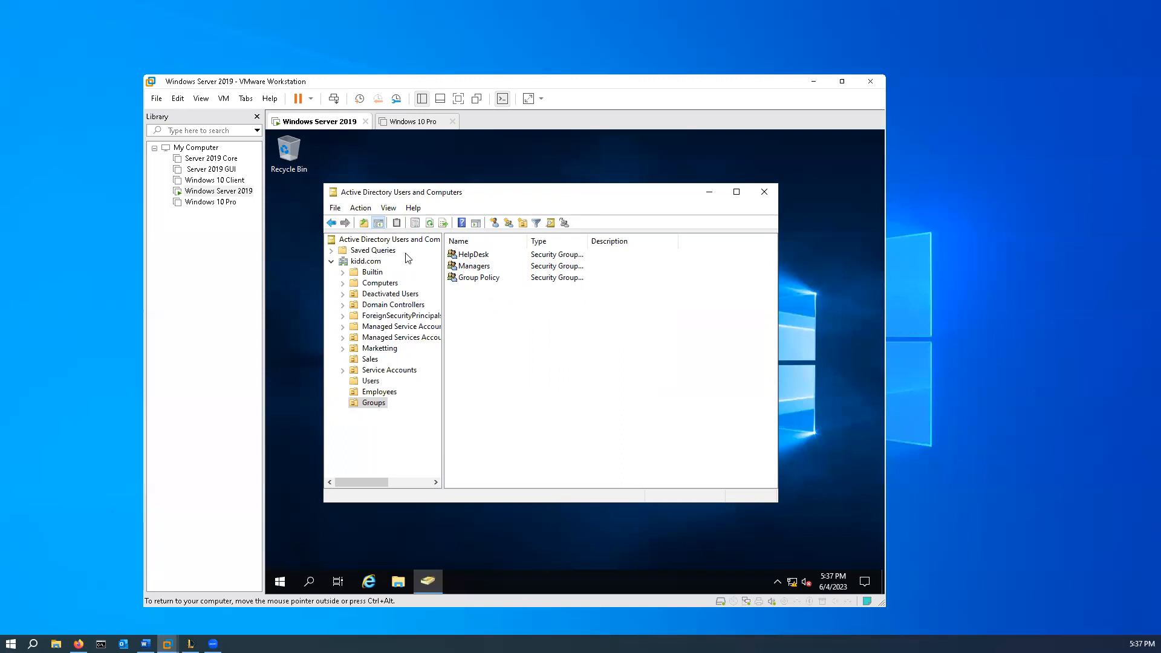
- Start delegating control of the kidd.com domain and add the HelpDesk group as the delegate
{"action": "right_click", "coordinate": [362, 261]}
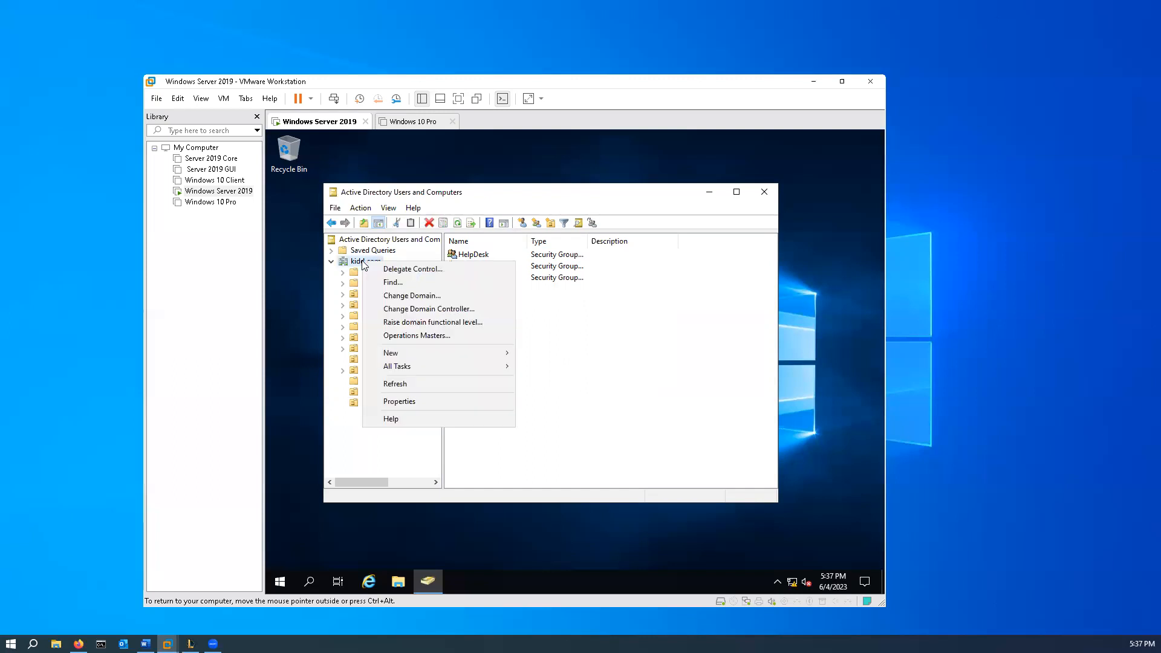
{"action": "left_click", "coordinate": [422, 274]}
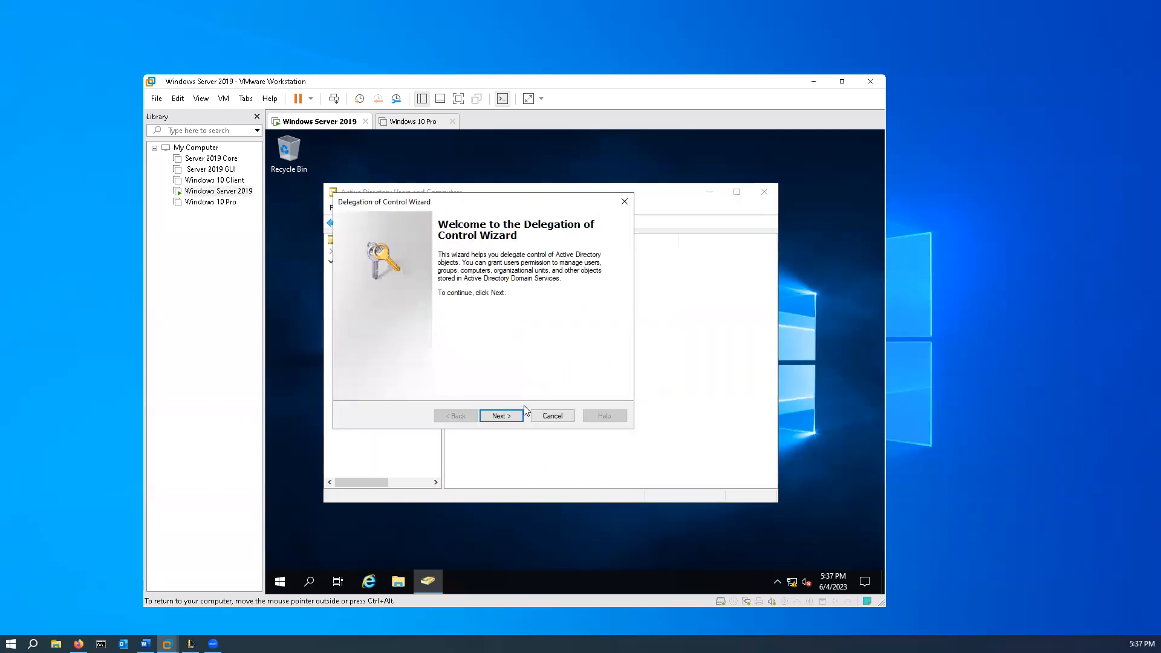
{"action": "left_click", "coordinate": [501, 416]}
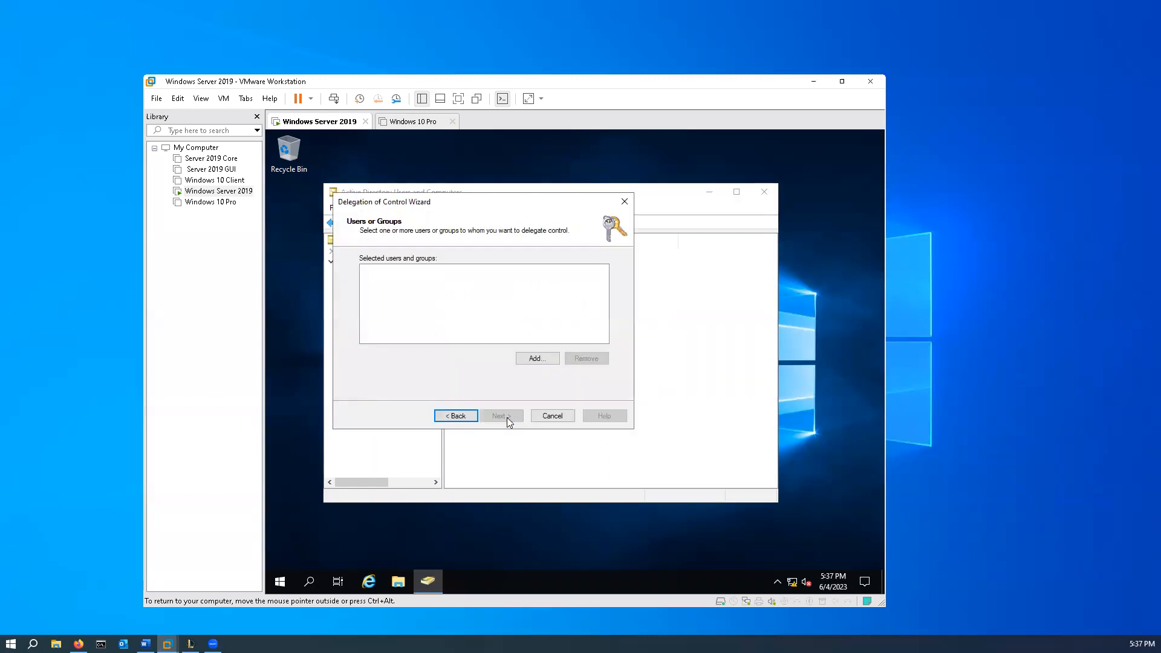
{"action": "left_click", "coordinate": [535, 361]}
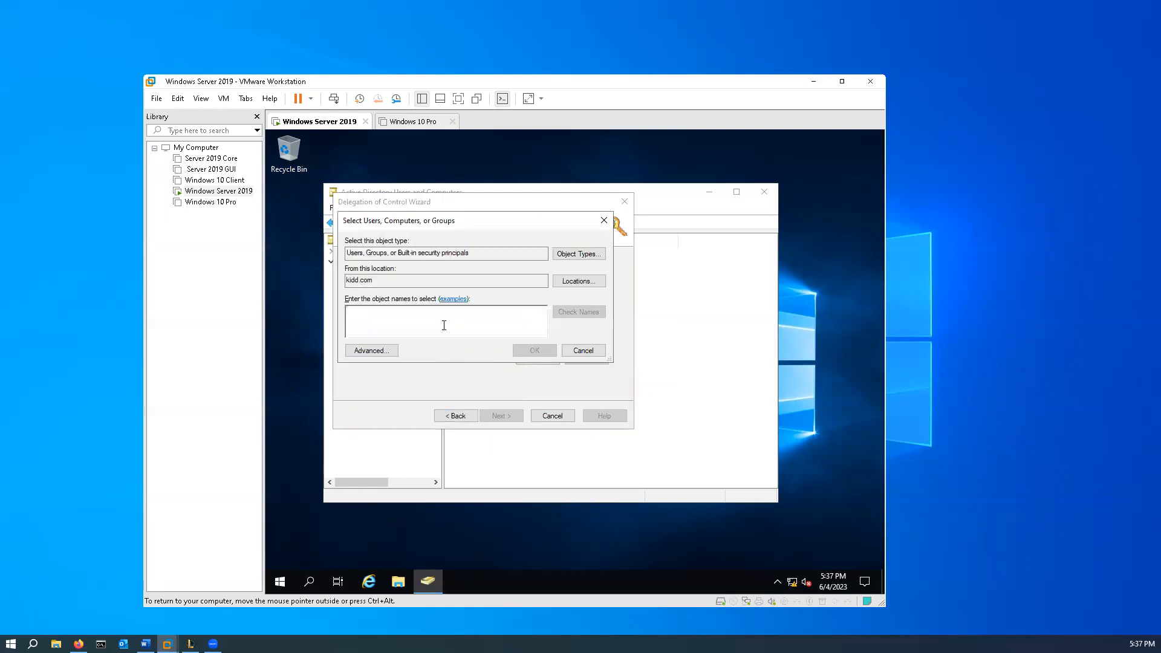
{"action": "type", "text": "Help Desk"}
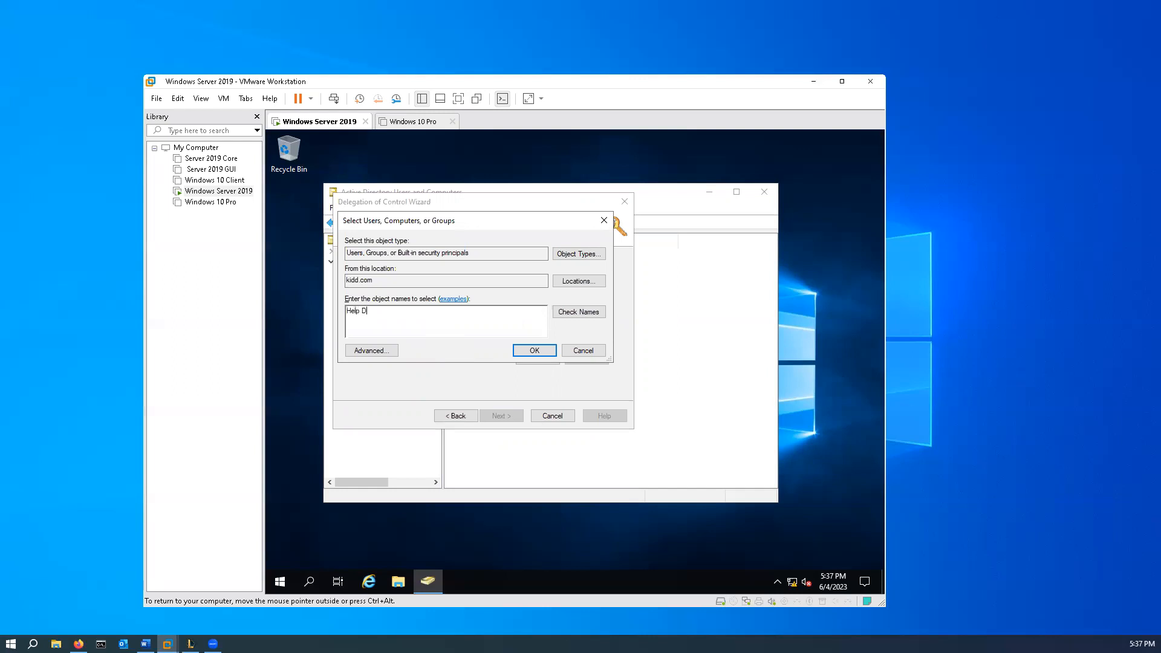
{"action": "left_click", "coordinate": [584, 313]}
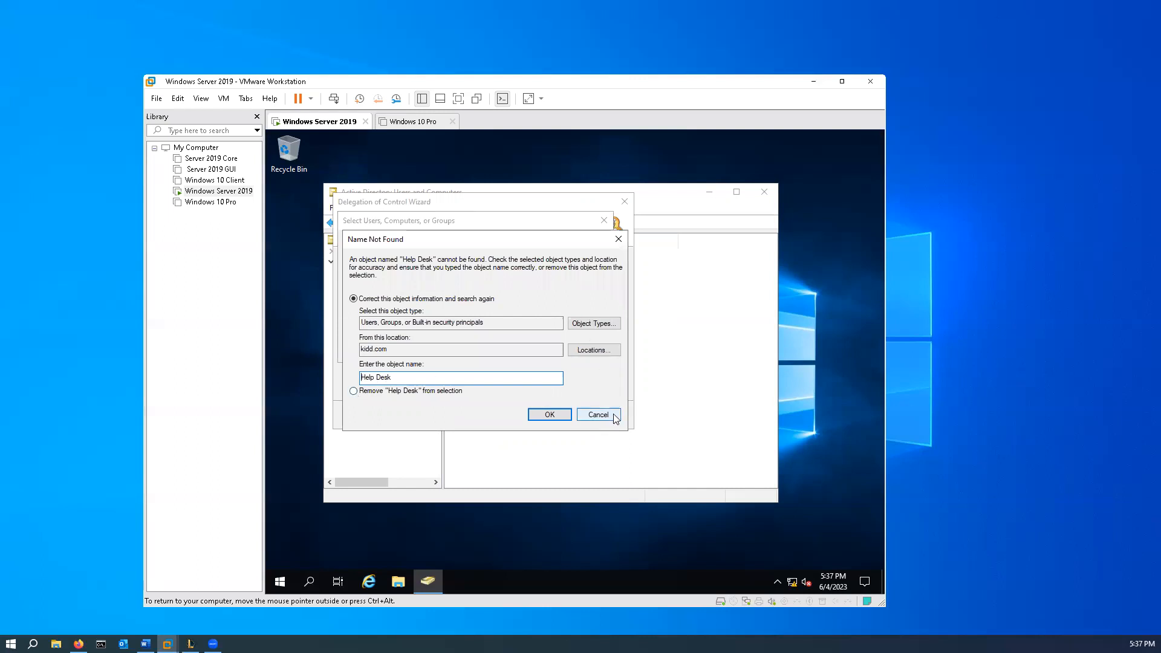
{"action": "left_click", "coordinate": [598, 414]}
{"action": "key", "text": "BackSpace"}
{"action": "left_click", "coordinate": [592, 311]}
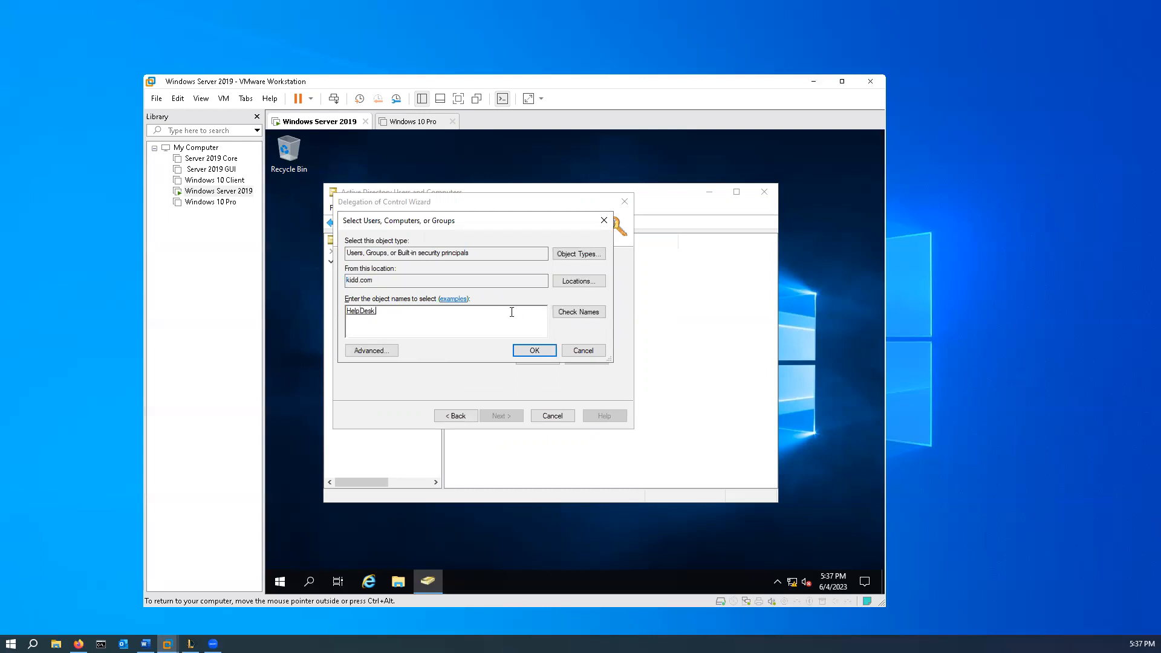
{"action": "left_click", "coordinate": [535, 351]}
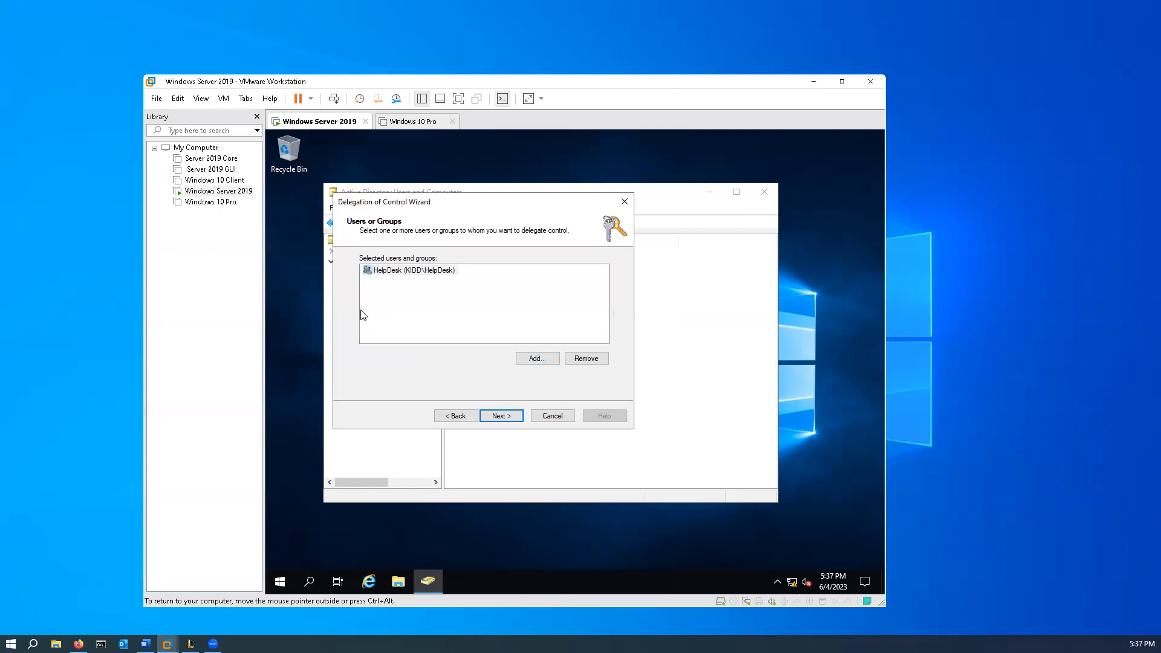
- Delegate "Reset user passwords and force password change at next logon" to HelpDesk and finish the wizard
{"action": "left_click", "coordinate": [502, 416]}
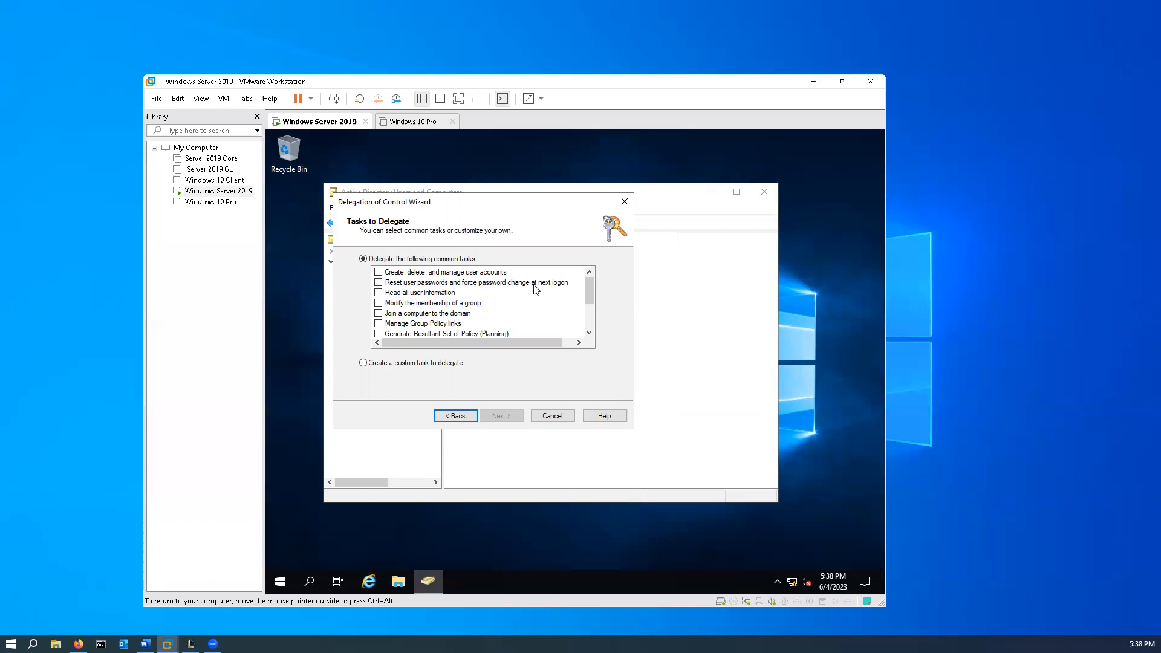
{"action": "left_click", "coordinate": [379, 283]}
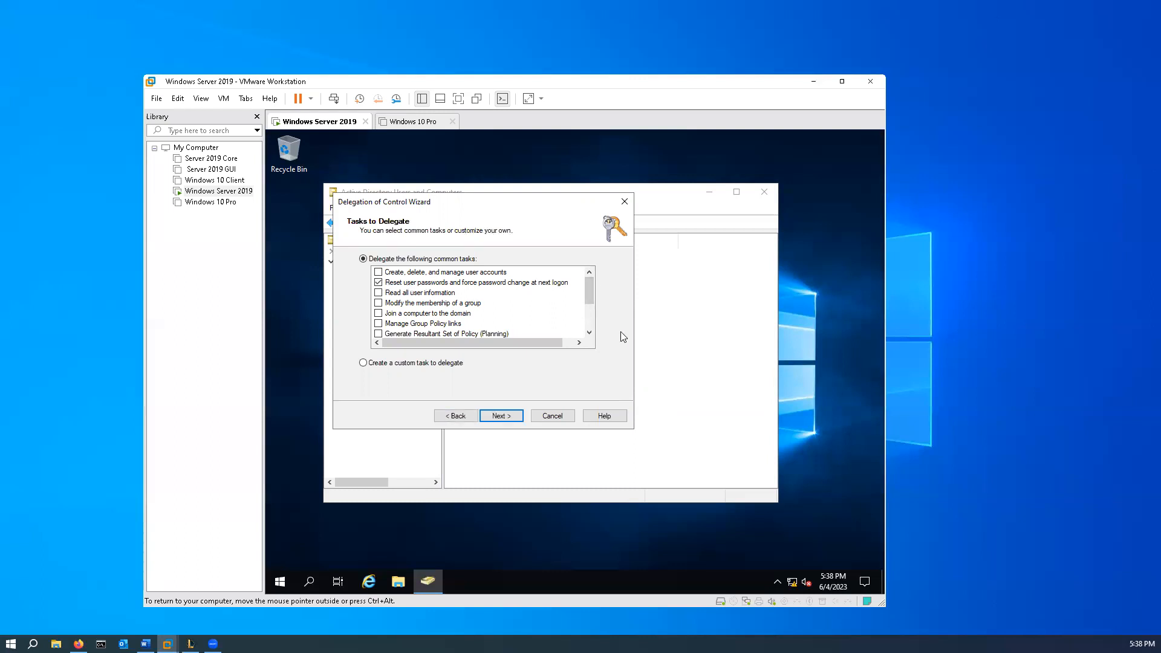
{"action": "left_click", "coordinate": [505, 419]}
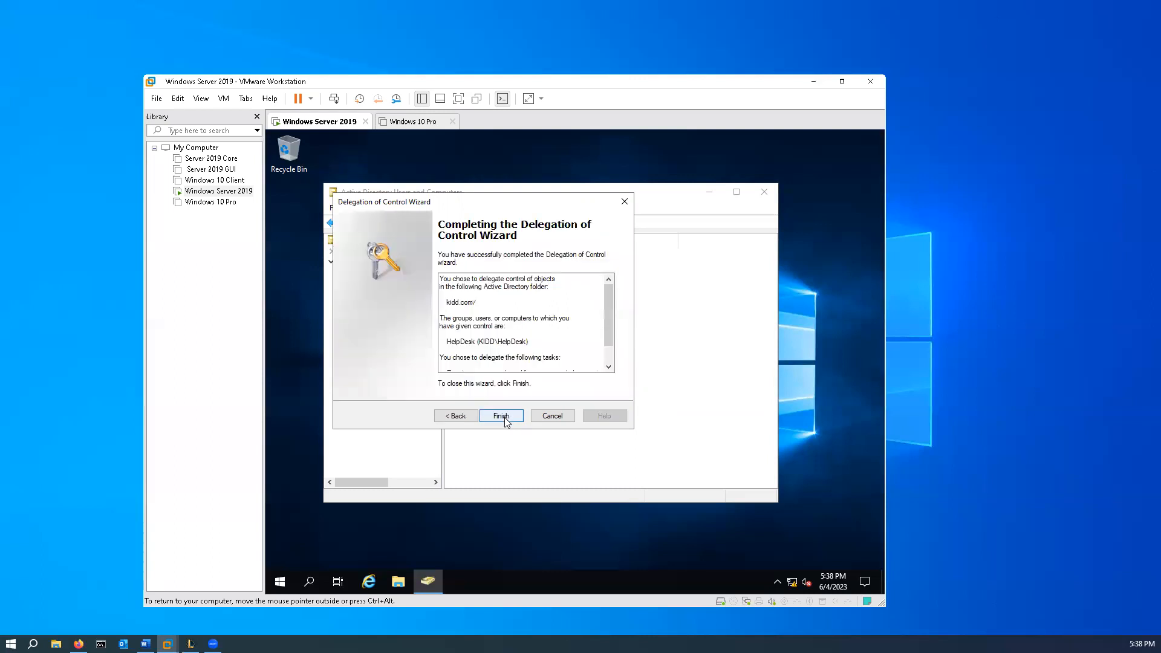
{"action": "left_click", "coordinate": [502, 417]}
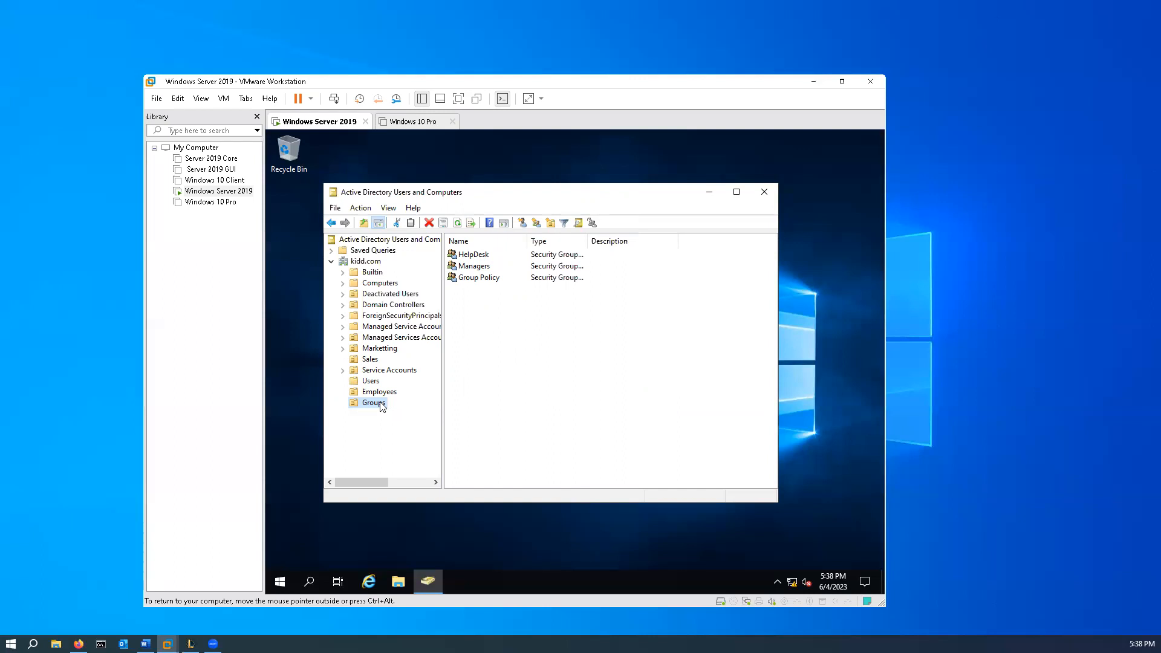
- Look through the contents of Users, Marketting, Sales and Employees, and return to the Groups OU
{"action": "left_click", "coordinate": [371, 383]}
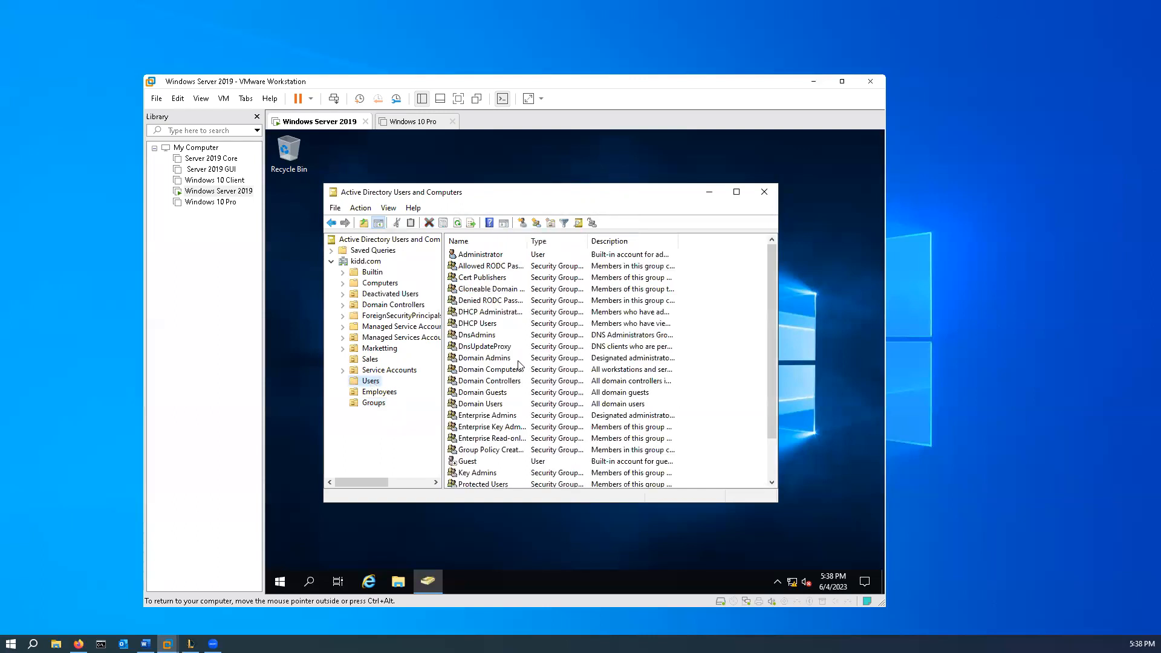
{"action": "left_click", "coordinate": [379, 349]}
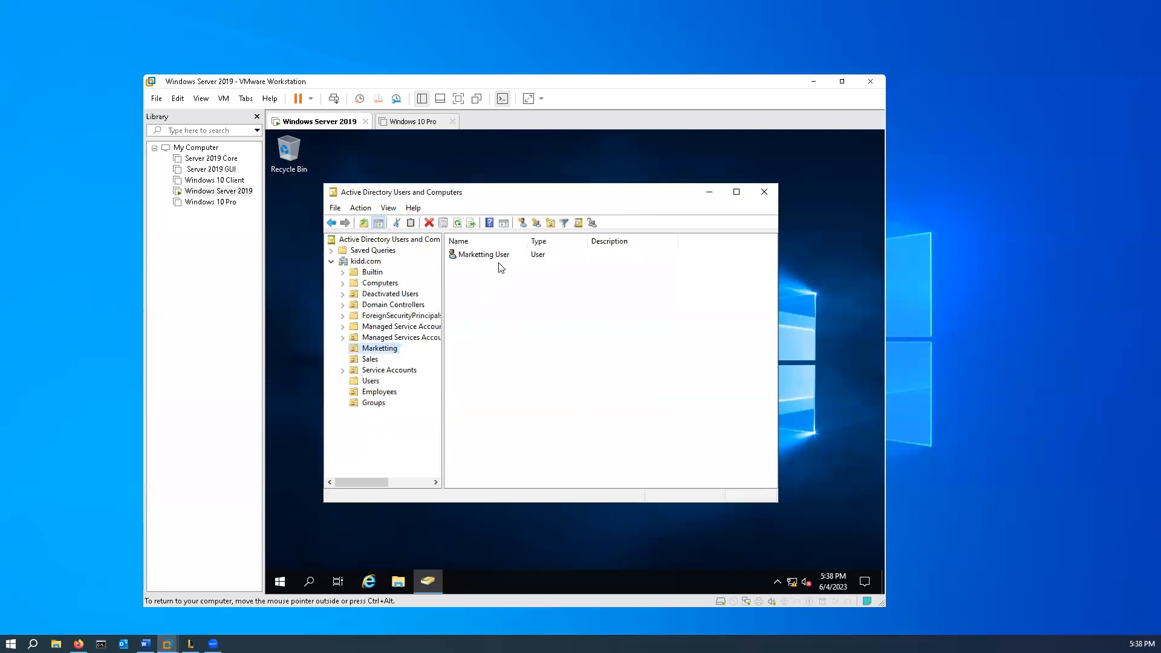
{"action": "left_click", "coordinate": [368, 361]}
{"action": "left_click", "coordinate": [376, 352]}
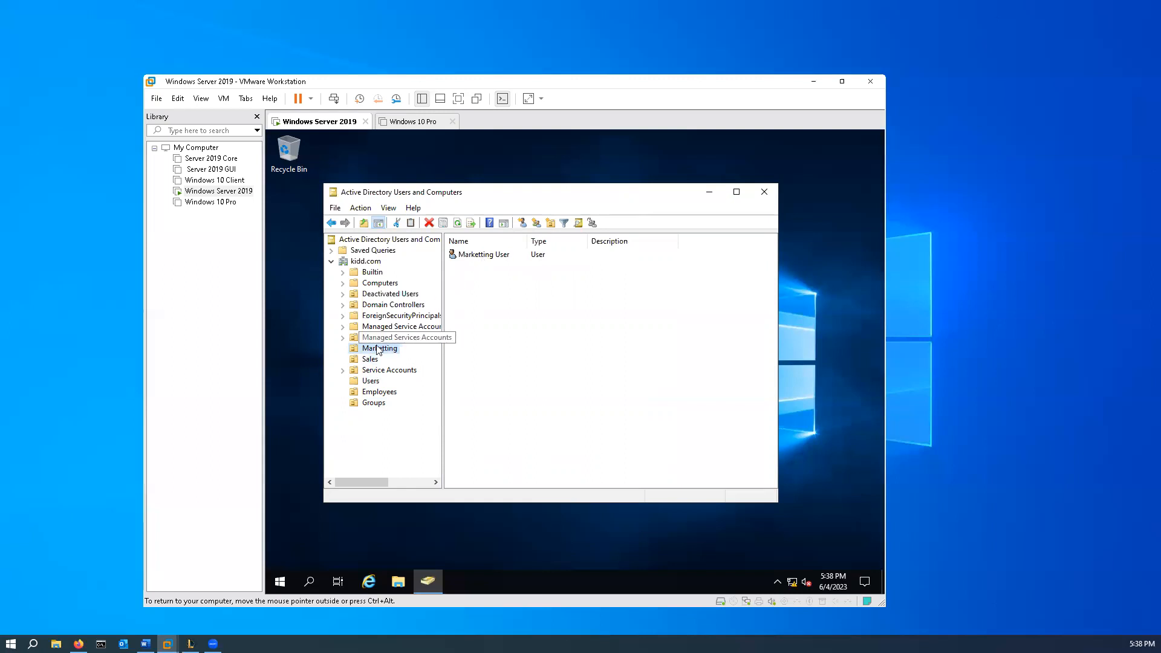
{"action": "left_click", "coordinate": [369, 360]}
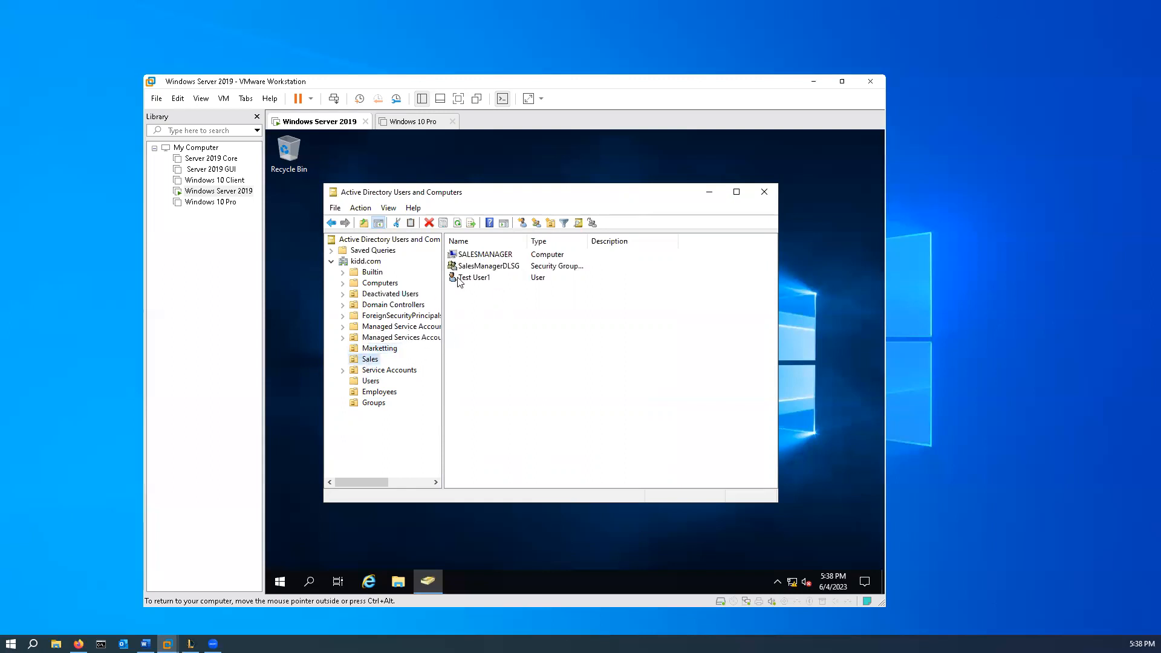
{"action": "left_click", "coordinate": [380, 393]}
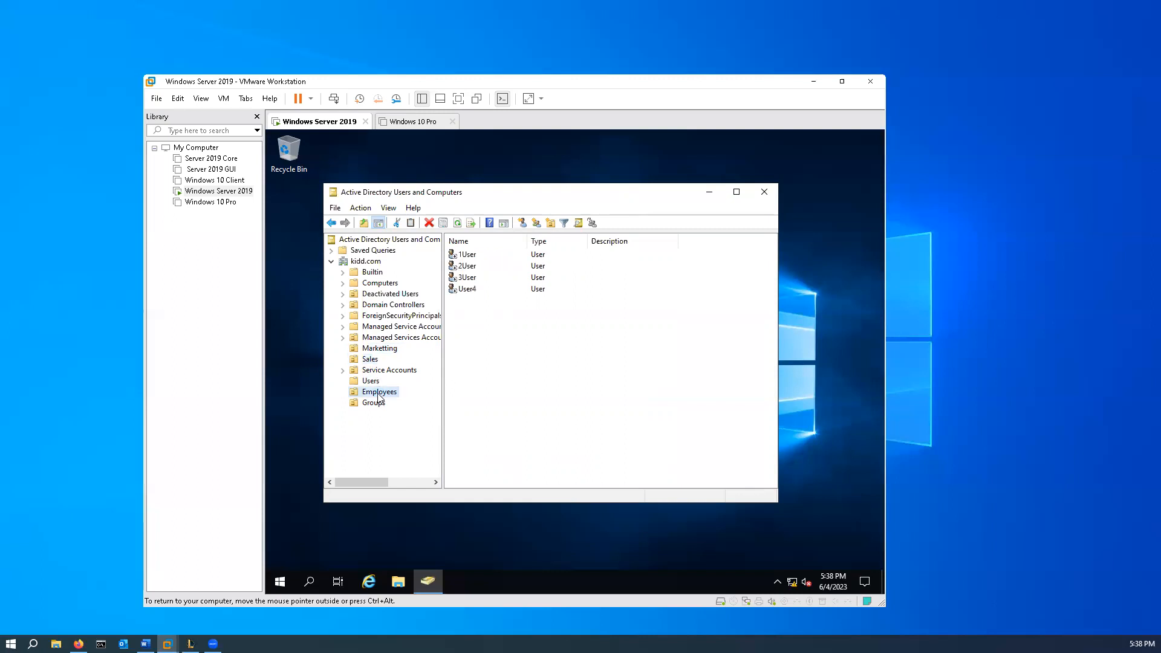
{"action": "left_click", "coordinate": [373, 404]}
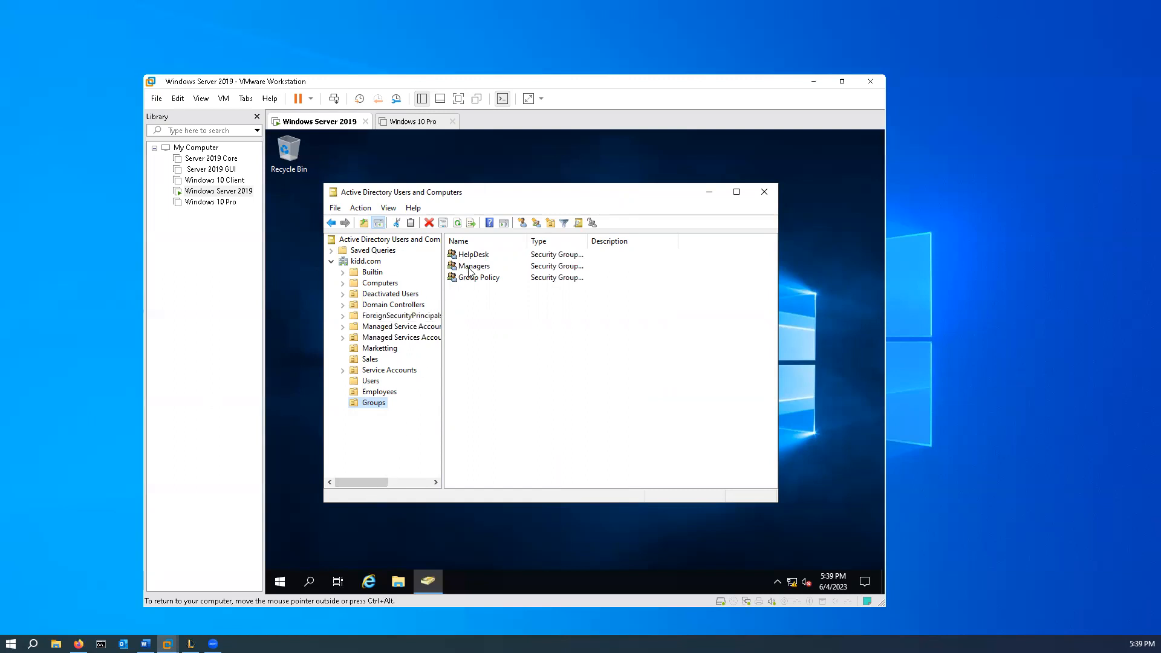
- Start another control delegation on the kidd.com domain and add the Managers group as the delegate
{"action": "right_click", "coordinate": [359, 261]}
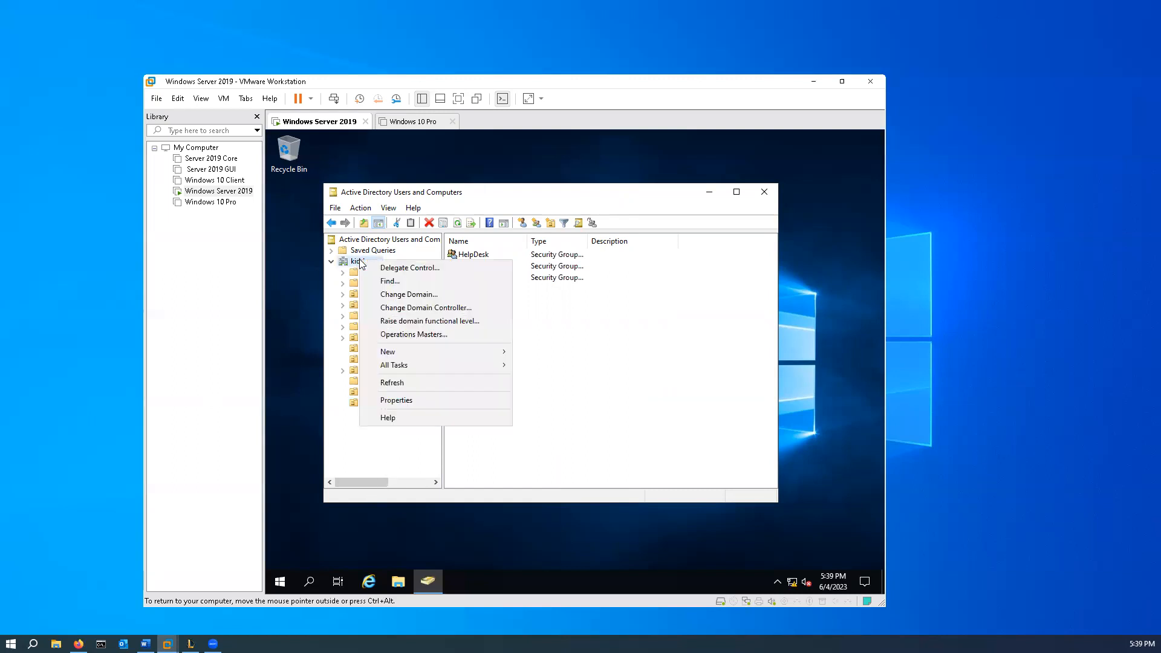
{"action": "left_click", "coordinate": [421, 268]}
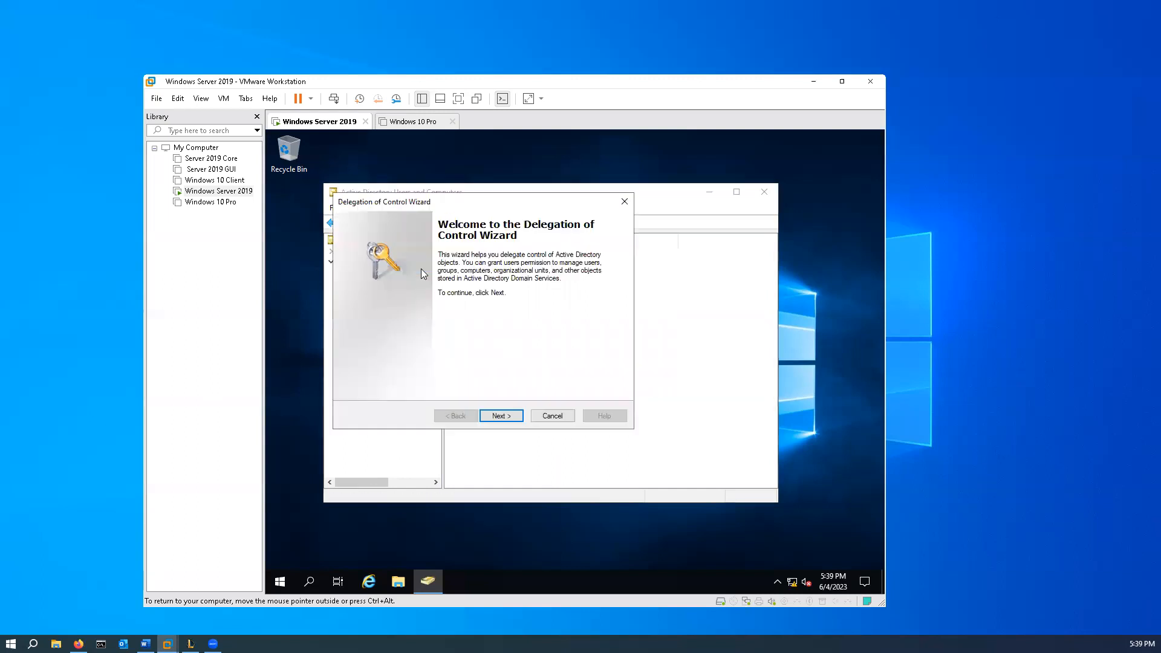
{"action": "left_click", "coordinate": [508, 415]}
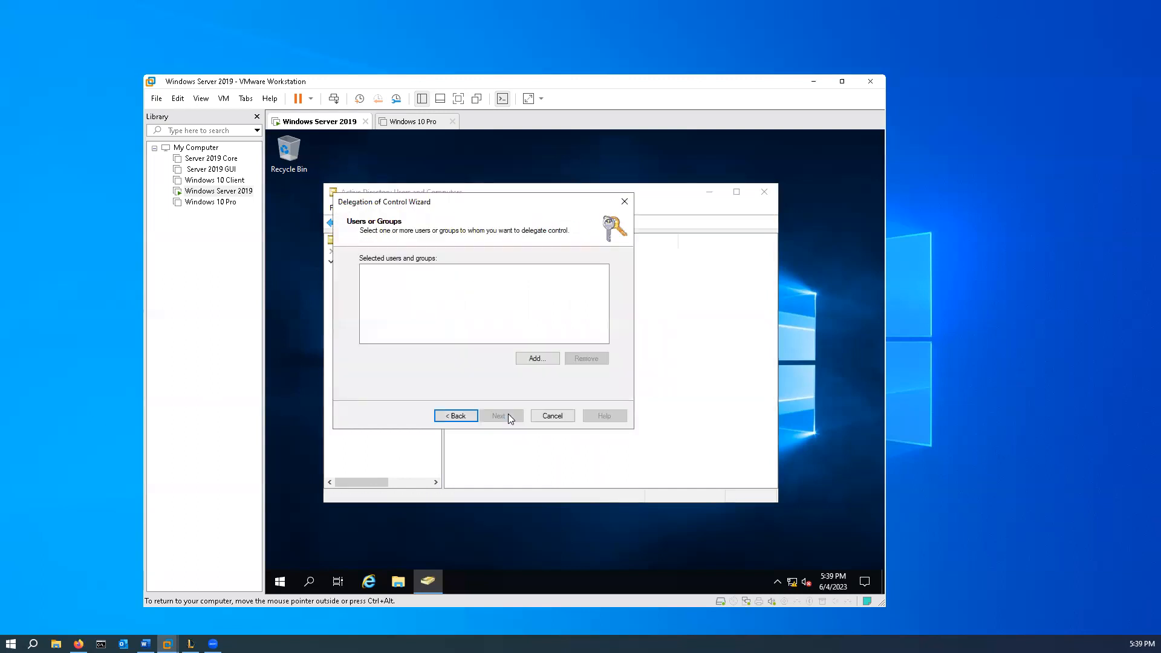
{"action": "left_click", "coordinate": [535, 358]}
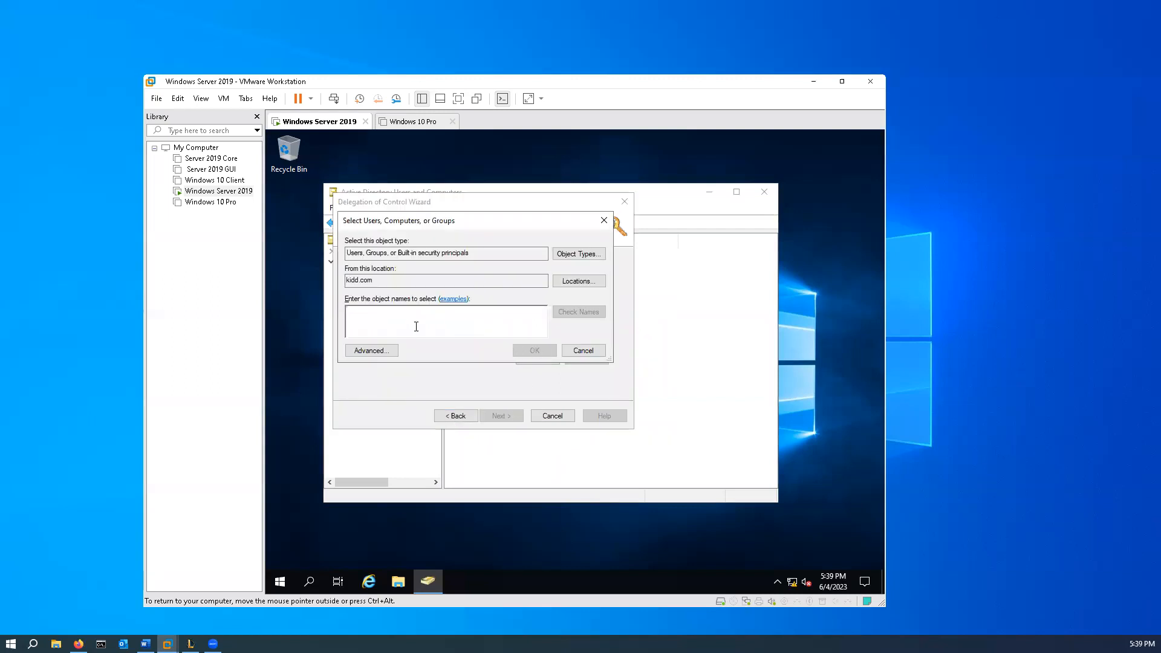
{"action": "type", "text": "Managers"}
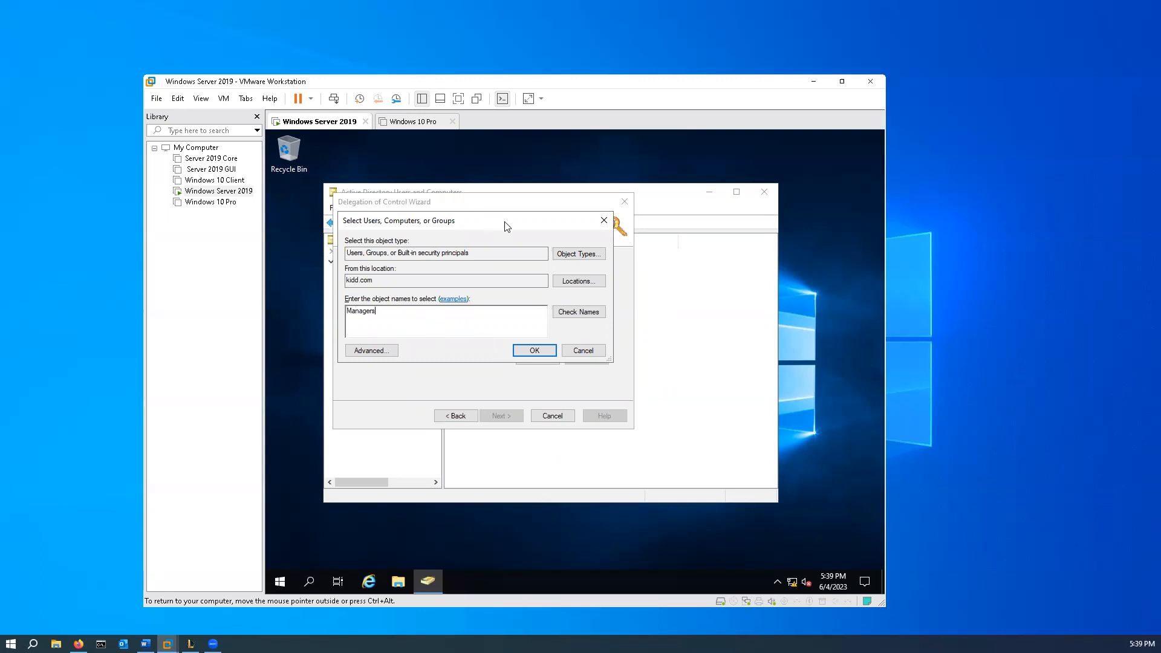
{"action": "left_click", "coordinate": [594, 316]}
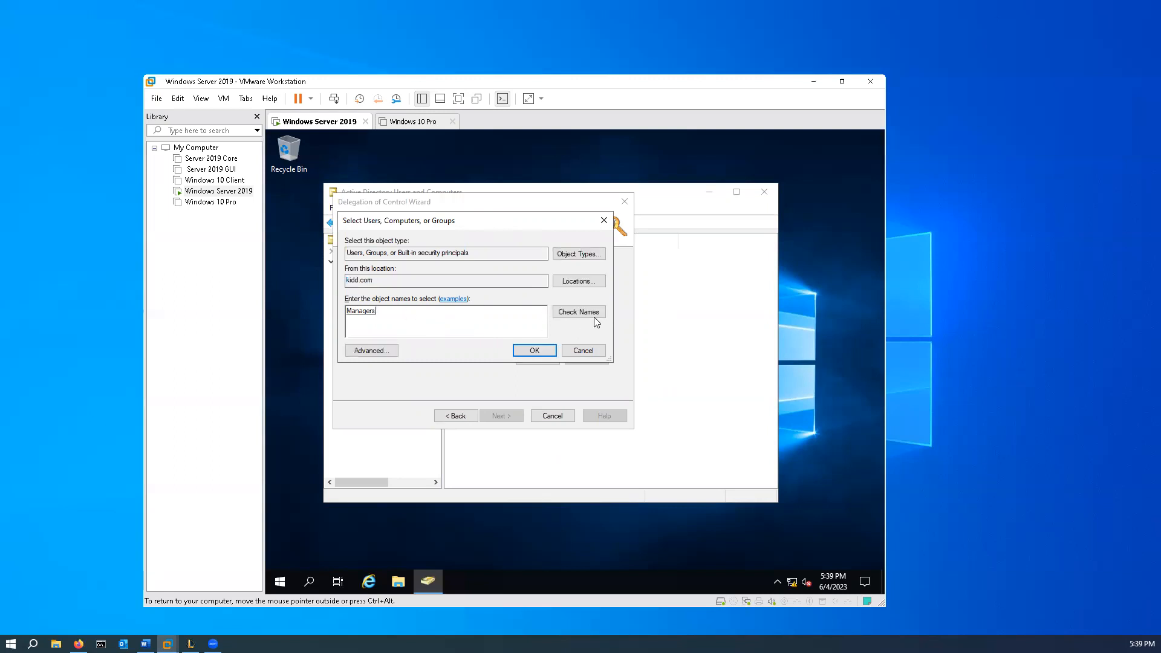
{"action": "left_click", "coordinate": [548, 353]}
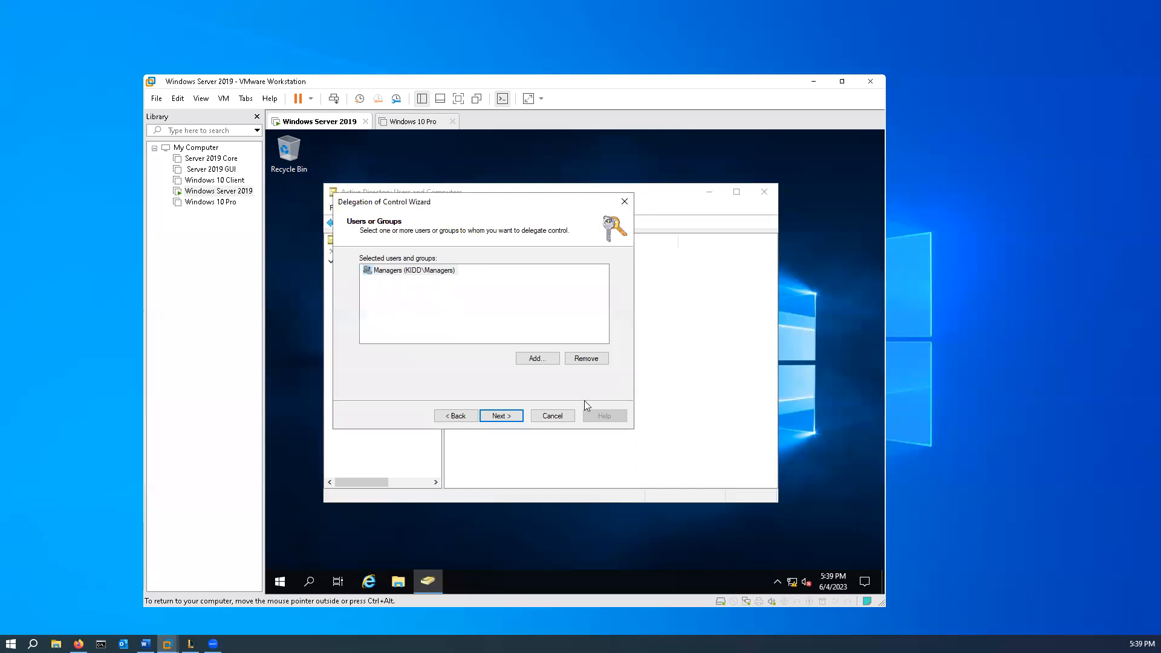
- Choose to create a custom task and limit its scope to only specific objects in the folder
{"action": "left_click", "coordinate": [505, 417]}
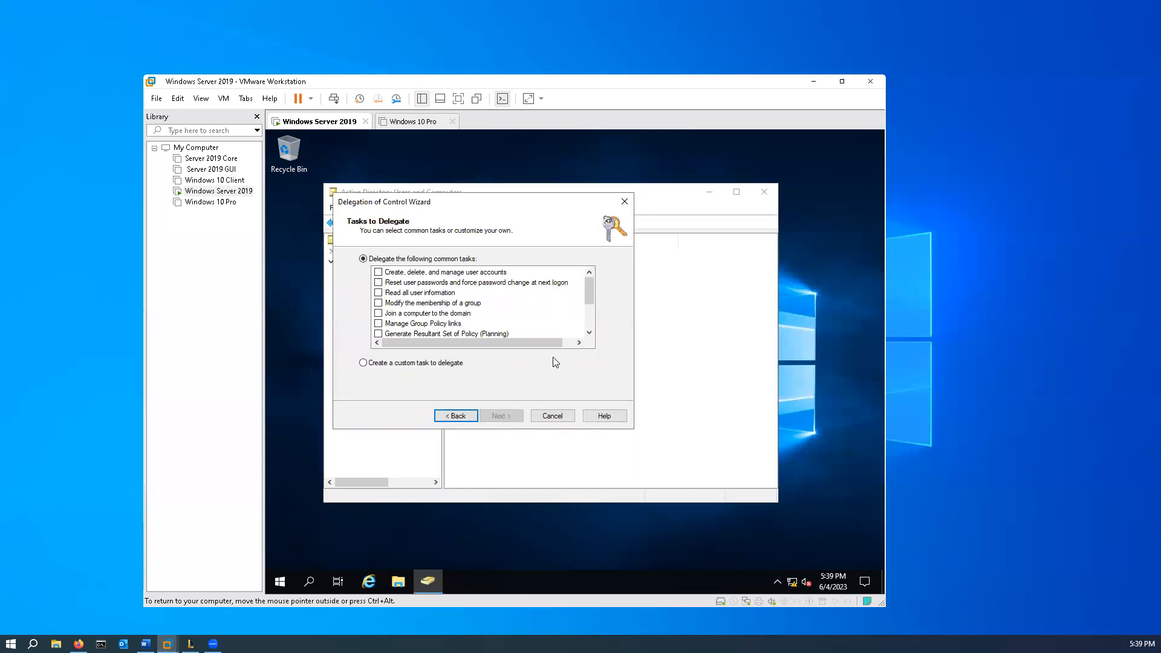
{"action": "left_click", "coordinate": [363, 363]}
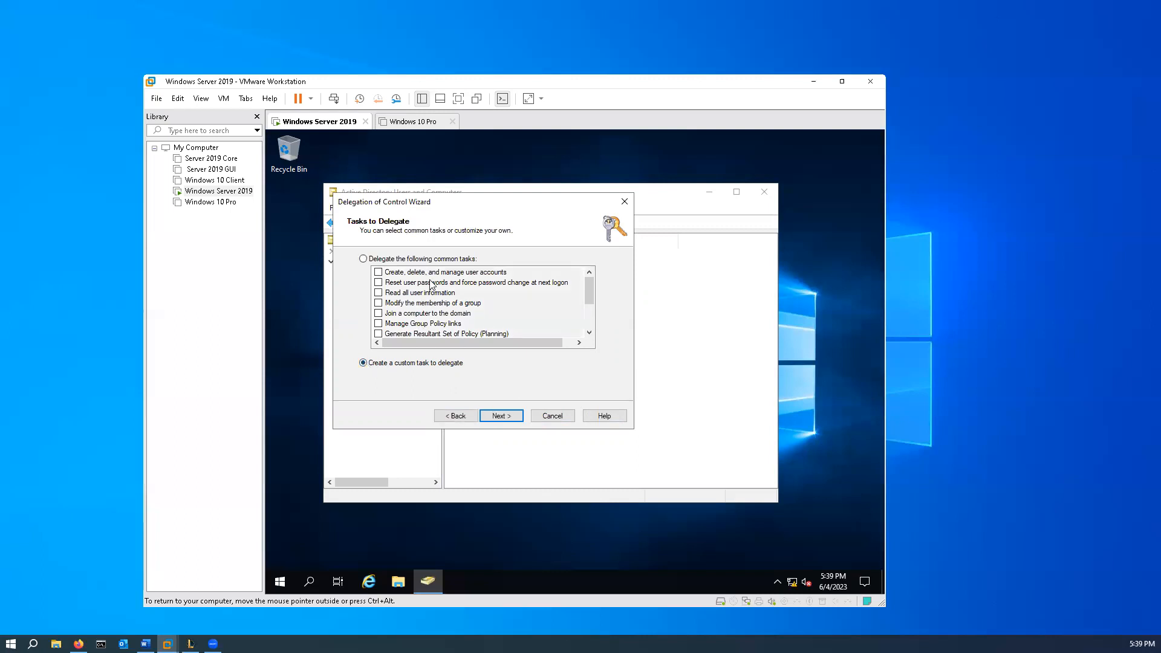
{"action": "left_click", "coordinate": [501, 416]}
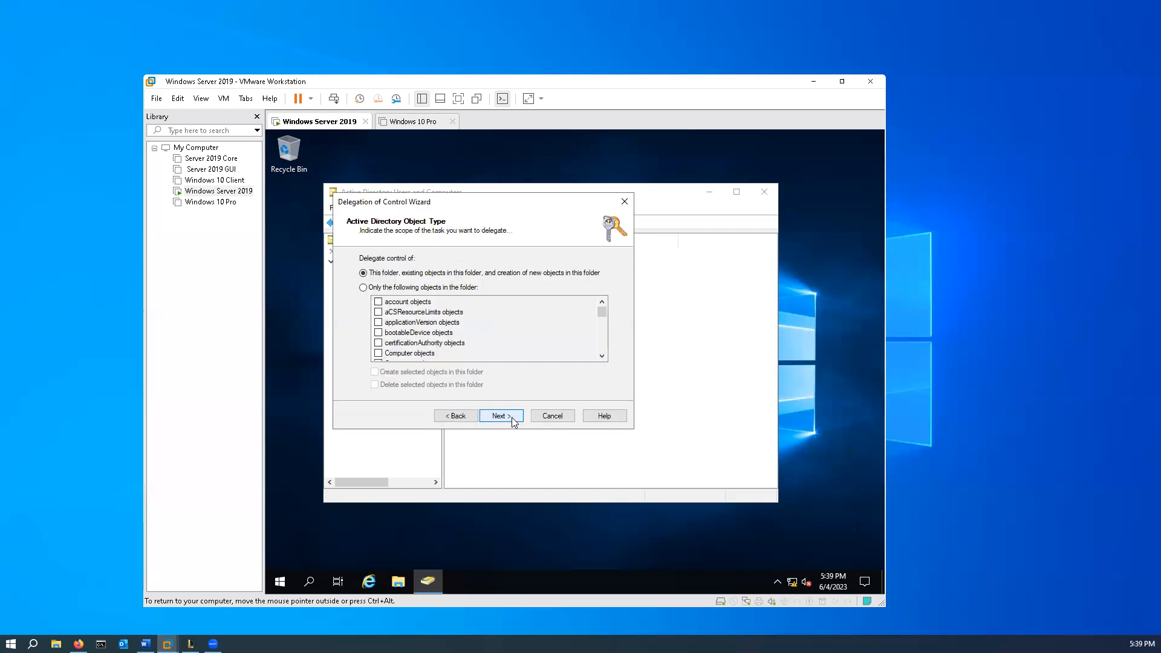
{"action": "left_click", "coordinate": [363, 288]}
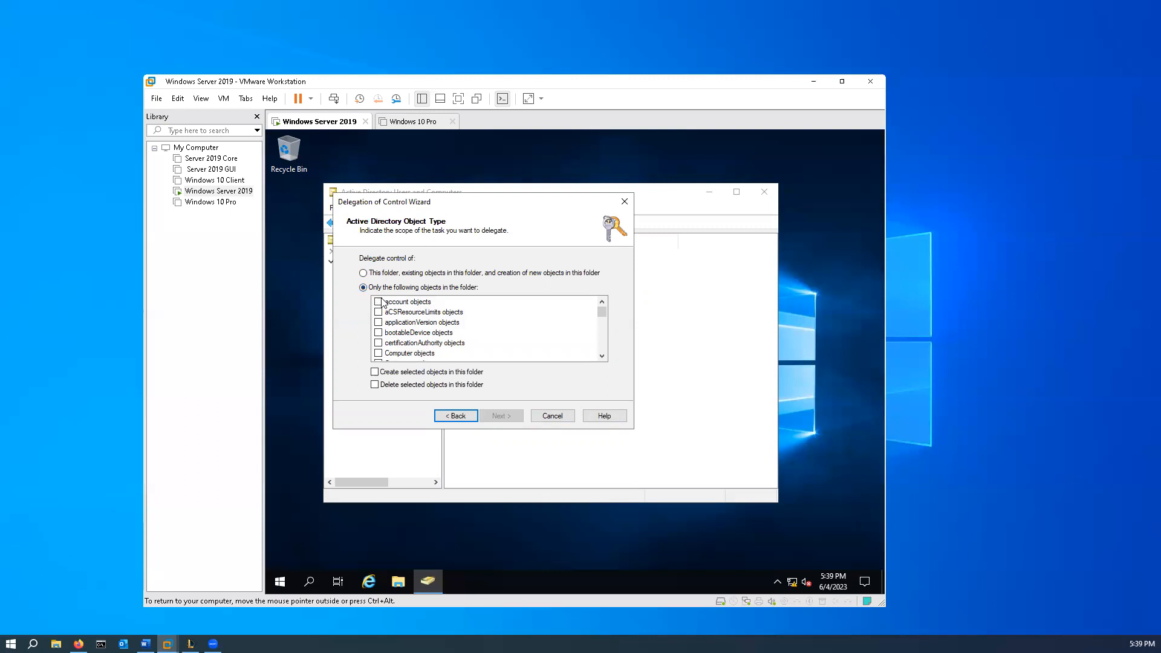
- Include the object types from account objects through dnsZoneScope objects in the delegated scope
{"action": "left_click", "coordinate": [379, 301]}
{"action": "left_click", "coordinate": [379, 312]}
{"action": "left_click", "coordinate": [379, 343]}
{"action": "left_click", "coordinate": [379, 333]}
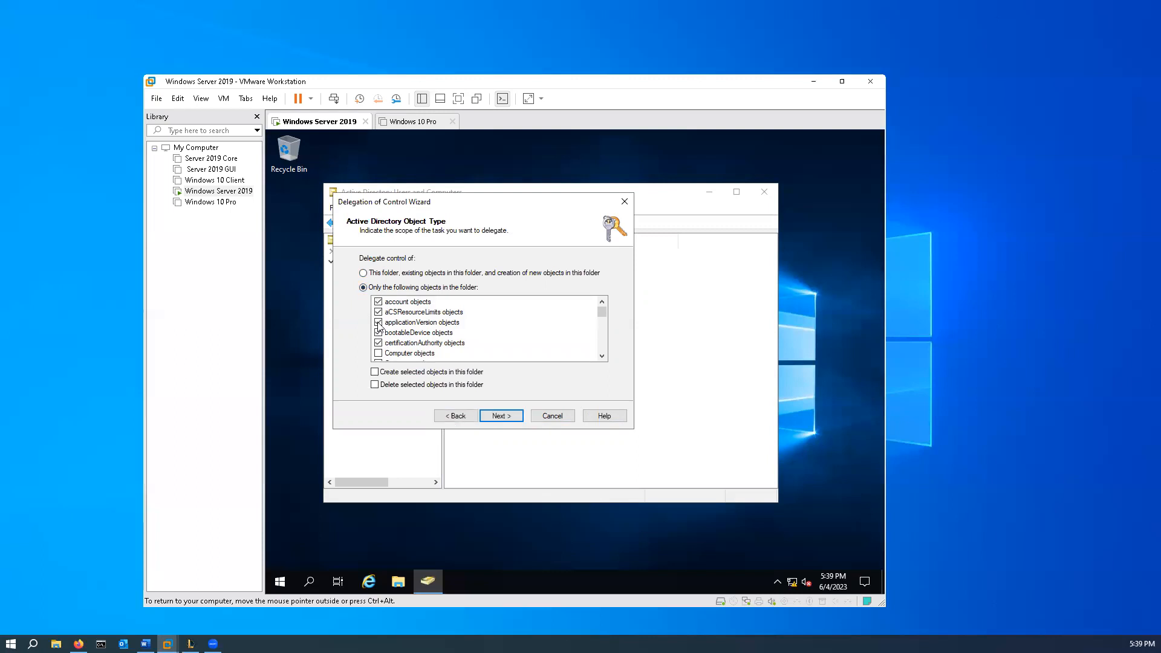
{"action": "scroll", "coordinate": [381, 336], "scroll_direction": "down", "scroll_amount": 2}
{"action": "scroll", "coordinate": [381, 336], "scroll_direction": "up", "scroll_amount": 1}
{"action": "left_click", "coordinate": [379, 322]}
{"action": "left_click", "coordinate": [379, 332]}
{"action": "left_click", "coordinate": [379, 344]}
{"action": "left_click", "coordinate": [381, 352]}
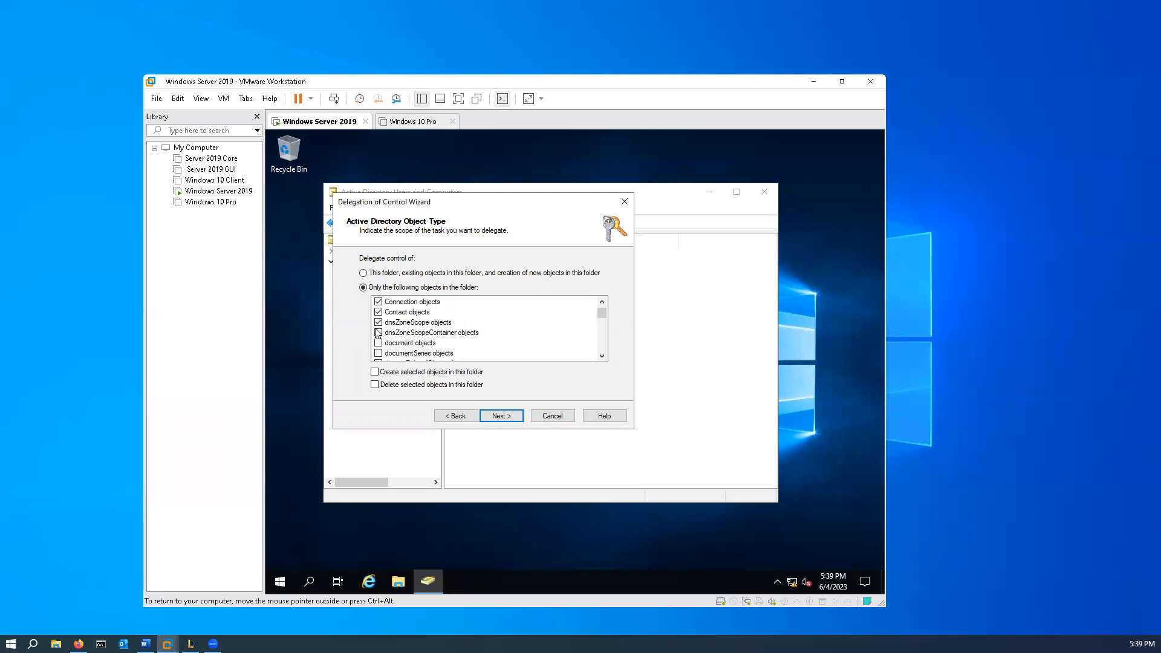
- Include further object types around the group objects, and allow creating and deleting selected objects in the folder
{"action": "scroll", "coordinate": [381, 355], "scroll_direction": "down", "scroll_amount": 3}
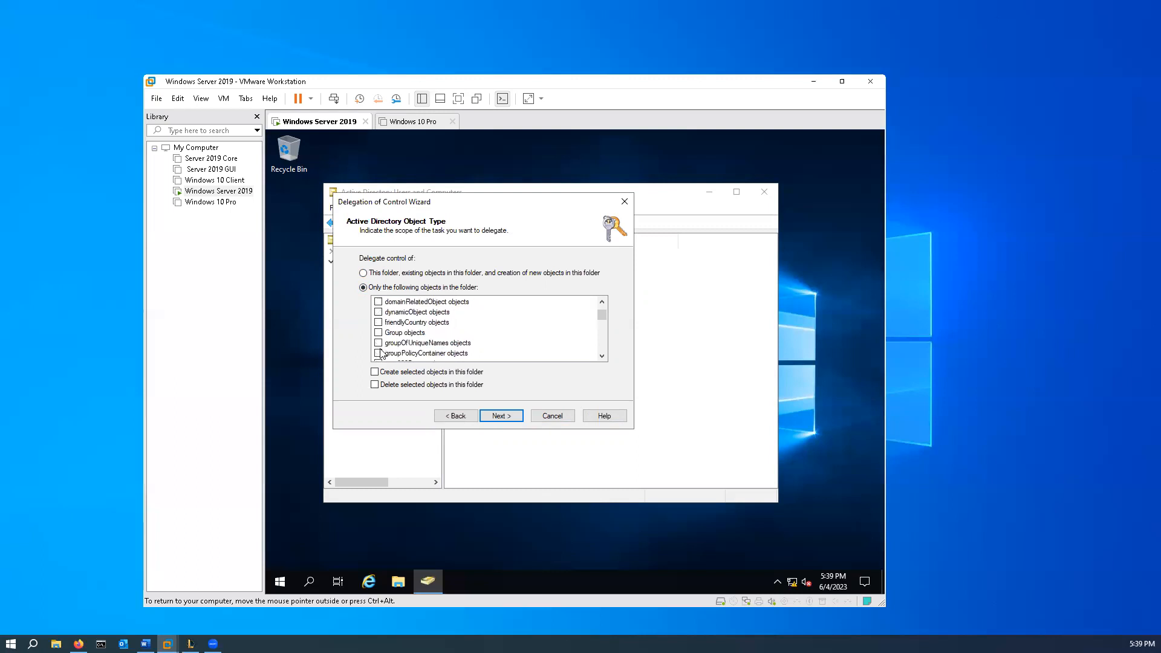
{"action": "scroll", "coordinate": [387, 325], "scroll_direction": "up", "scroll_amount": 3}
{"action": "scroll", "coordinate": [388, 325], "scroll_direction": "down", "scroll_amount": 2}
{"action": "left_click", "coordinate": [377, 343]}
{"action": "left_click", "coordinate": [378, 353]}
{"action": "scroll", "coordinate": [378, 348], "scroll_direction": "down", "scroll_amount": 1}
{"action": "left_click", "coordinate": [375, 374]}
{"action": "left_click", "coordinate": [375, 385]}
- Include the following object types, among them ipProtocol, ipService and ms-net-ieee GroupPolicy, through msAuthz-CentralAccessPolicy objects
{"action": "scroll", "coordinate": [424, 337], "scroll_direction": "down", "scroll_amount": 2}
{"action": "scroll", "coordinate": [422, 333], "scroll_direction": "up", "scroll_amount": 1}
{"action": "left_click", "coordinate": [378, 353]}
{"action": "scroll", "coordinate": [381, 352], "scroll_direction": "down", "scroll_amount": 1}
{"action": "left_click", "coordinate": [378, 333]}
{"action": "left_click", "coordinate": [378, 343]}
{"action": "left_click", "coordinate": [379, 353]}
{"action": "scroll", "coordinate": [379, 353], "scroll_direction": "down", "scroll_amount": 1}
{"action": "left_click", "coordinate": [378, 332]}
{"action": "left_click", "coordinate": [379, 342]}
{"action": "left_click", "coordinate": [379, 353]}
{"action": "scroll", "coordinate": [380, 357], "scroll_direction": "down", "scroll_amount": 1}
{"action": "left_click", "coordinate": [378, 333]}
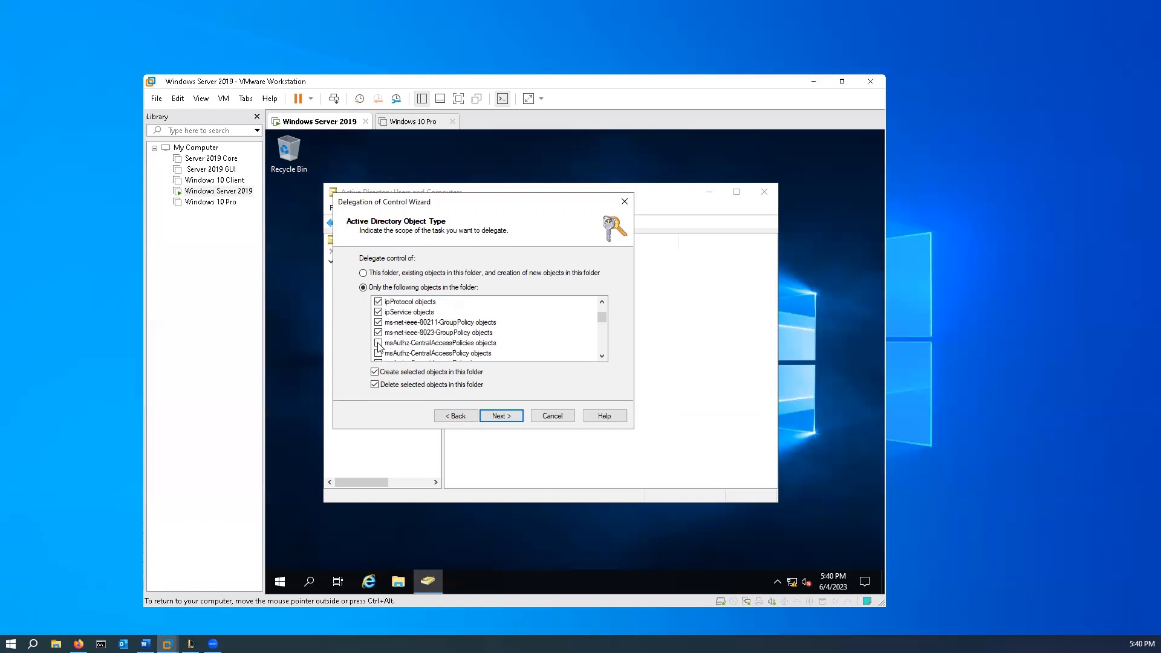
{"action": "left_click", "coordinate": [379, 353]}
- Include the object types from msAuthz-CentralAccessRule objects through msDFS-NamespaceAnchor objects in the delegated scope
{"action": "scroll", "coordinate": [378, 356], "scroll_direction": "down", "scroll_amount": 1}
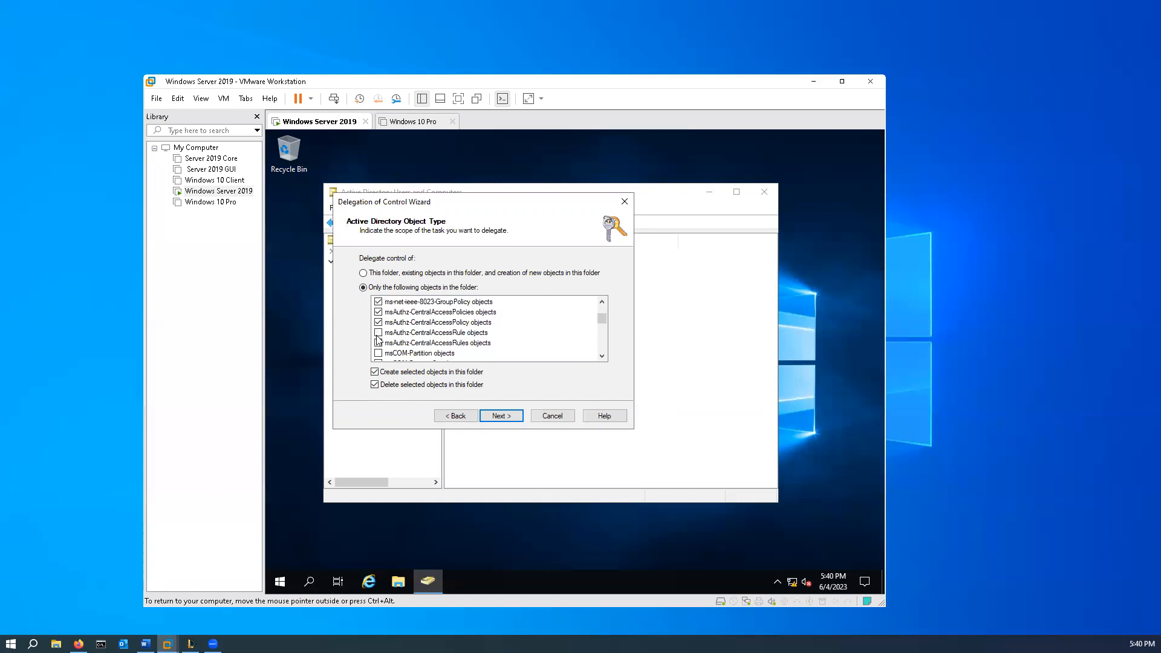
{"action": "left_click", "coordinate": [378, 353]}
{"action": "scroll", "coordinate": [378, 354], "scroll_direction": "down", "scroll_amount": 1}
{"action": "left_click", "coordinate": [379, 333]}
{"action": "left_click", "coordinate": [379, 343]}
{"action": "left_click", "coordinate": [379, 353]}
{"action": "scroll", "coordinate": [379, 355], "scroll_direction": "down", "scroll_amount": 1}
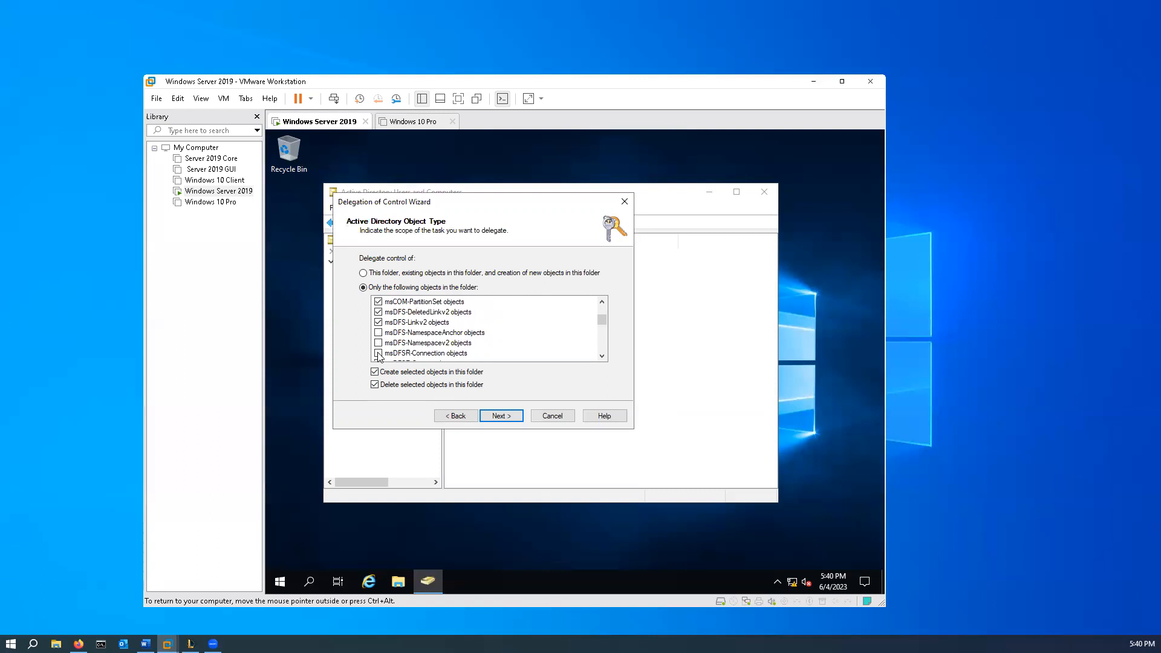
{"action": "left_click", "coordinate": [378, 332]}
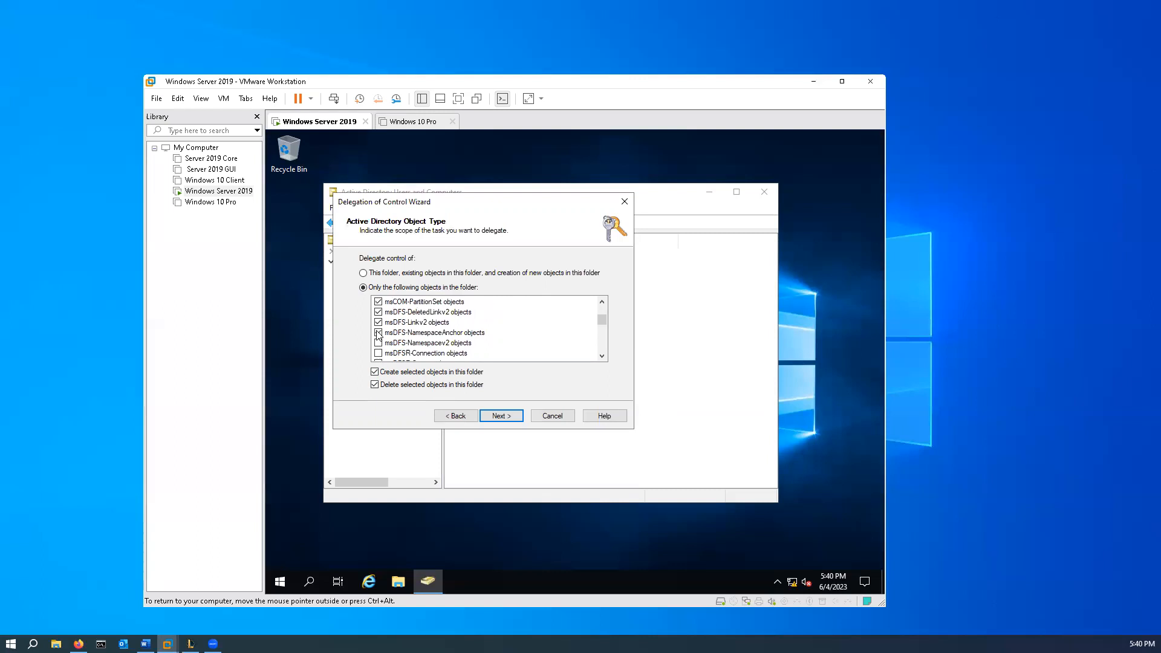
- Set the delegated scope to this folder, its existing objects and creation of new objects, and continue to the permissions
{"action": "left_click", "coordinate": [363, 273]}
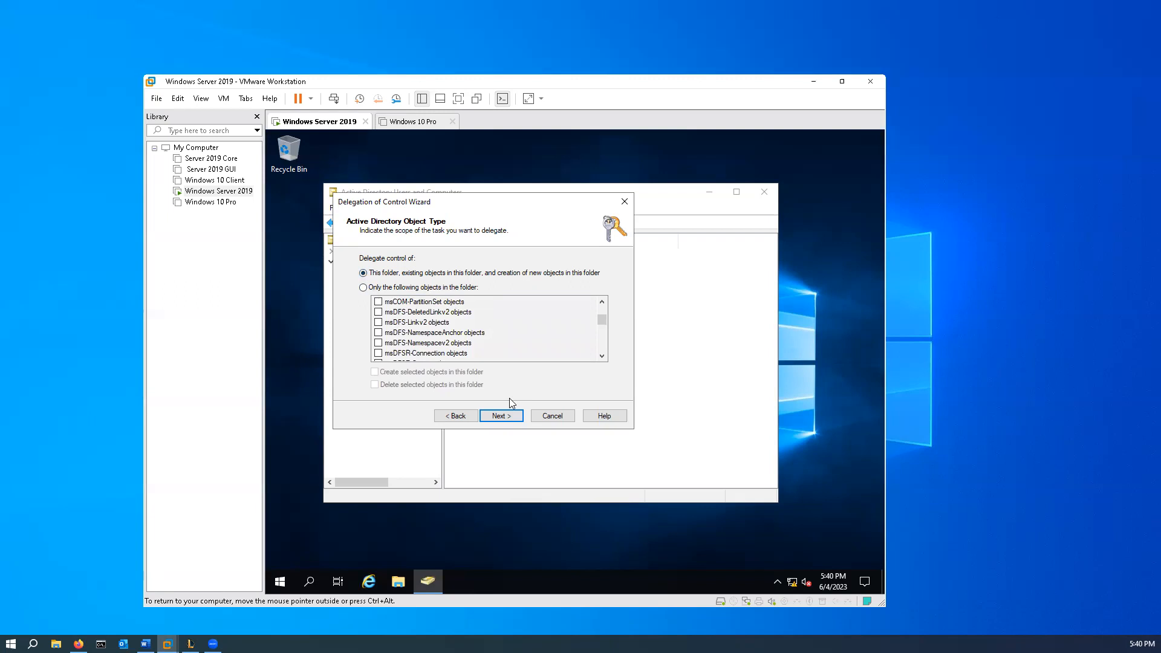
{"action": "left_click", "coordinate": [516, 416]}
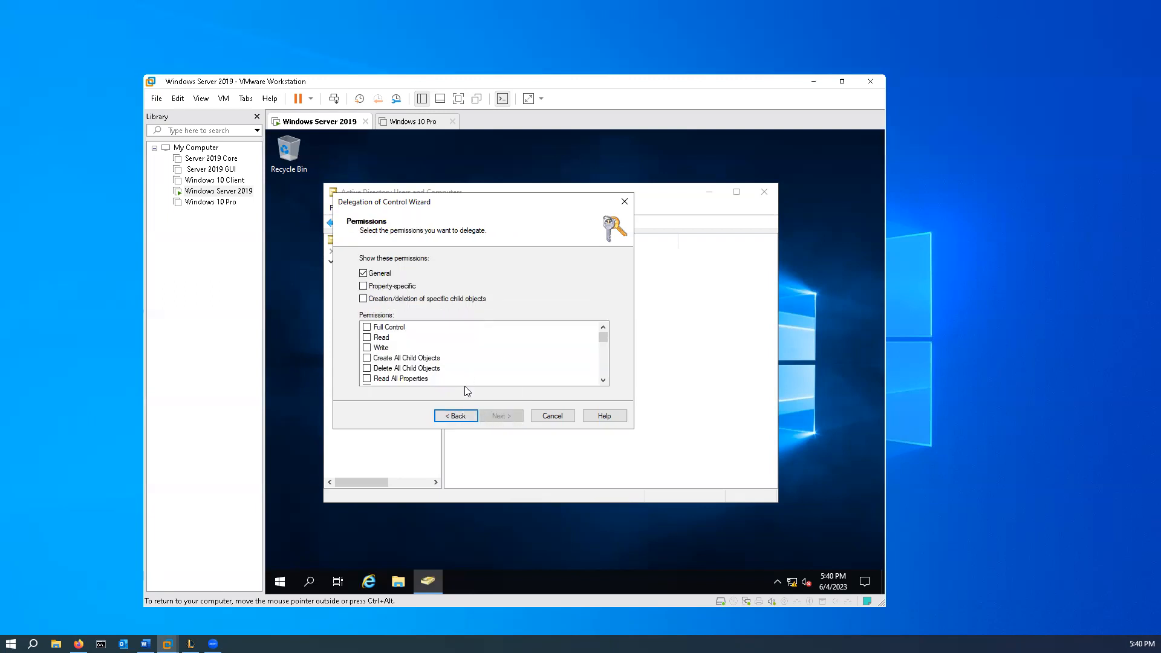
{"action": "left_click", "coordinate": [457, 417]}
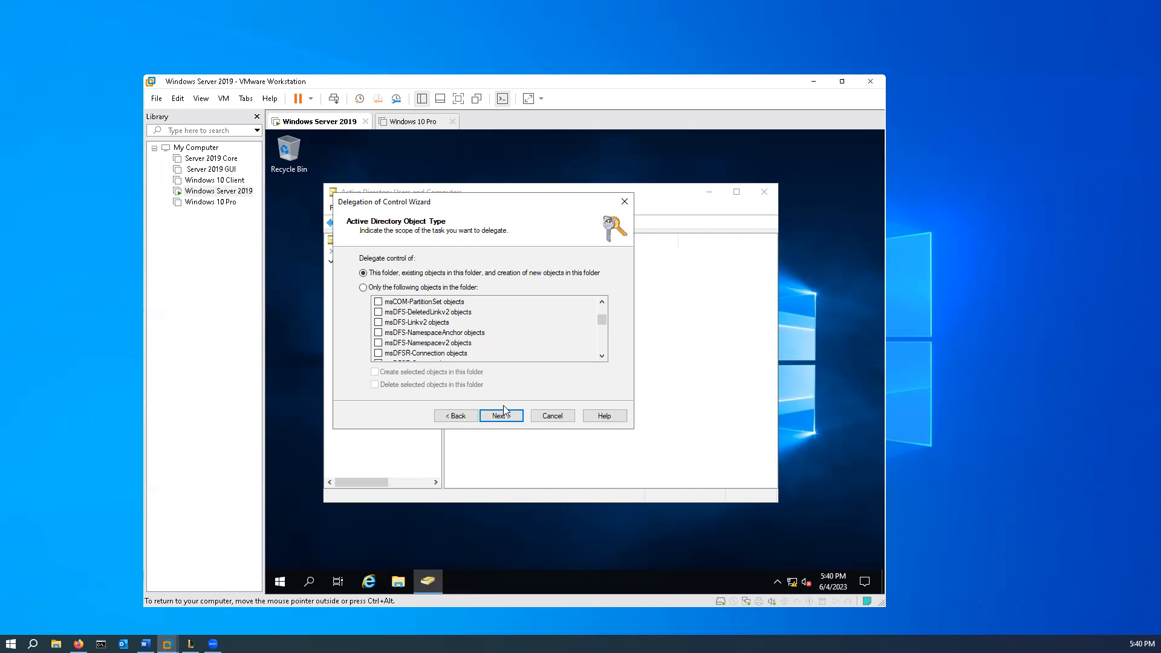
{"action": "left_click", "coordinate": [502, 415]}
- Show property-specific and child object creation/deletion permissions, grant Full Control, and complete the Managers delegation
{"action": "left_click", "coordinate": [363, 286]}
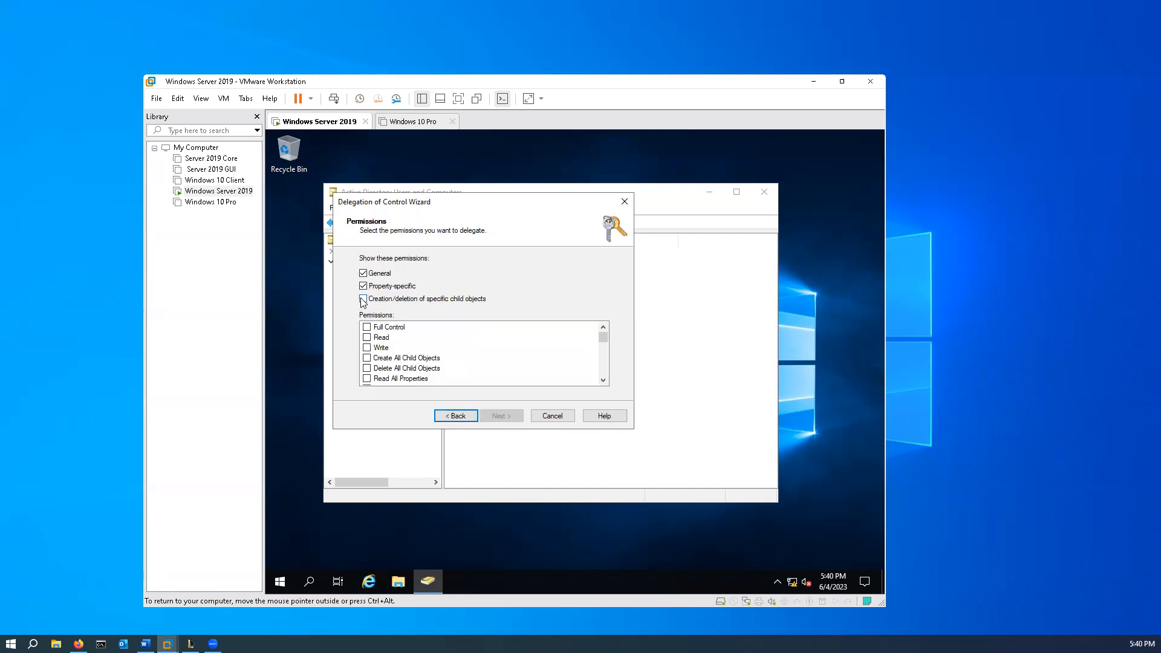
{"action": "left_click", "coordinate": [367, 327]}
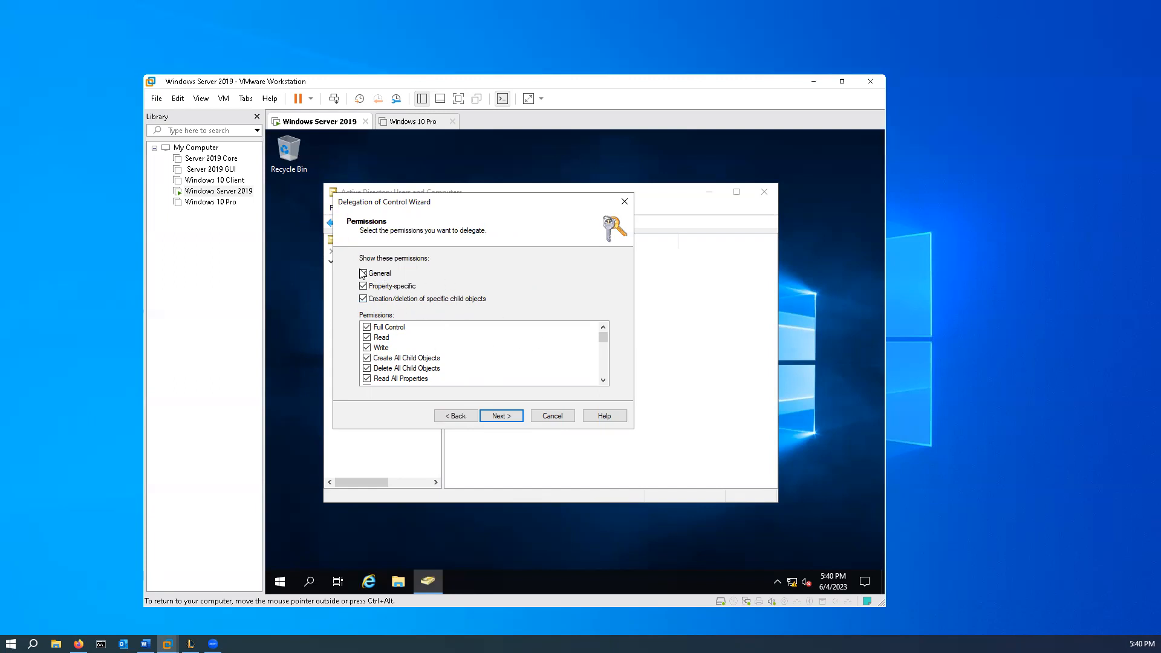
{"action": "left_click", "coordinate": [502, 416]}
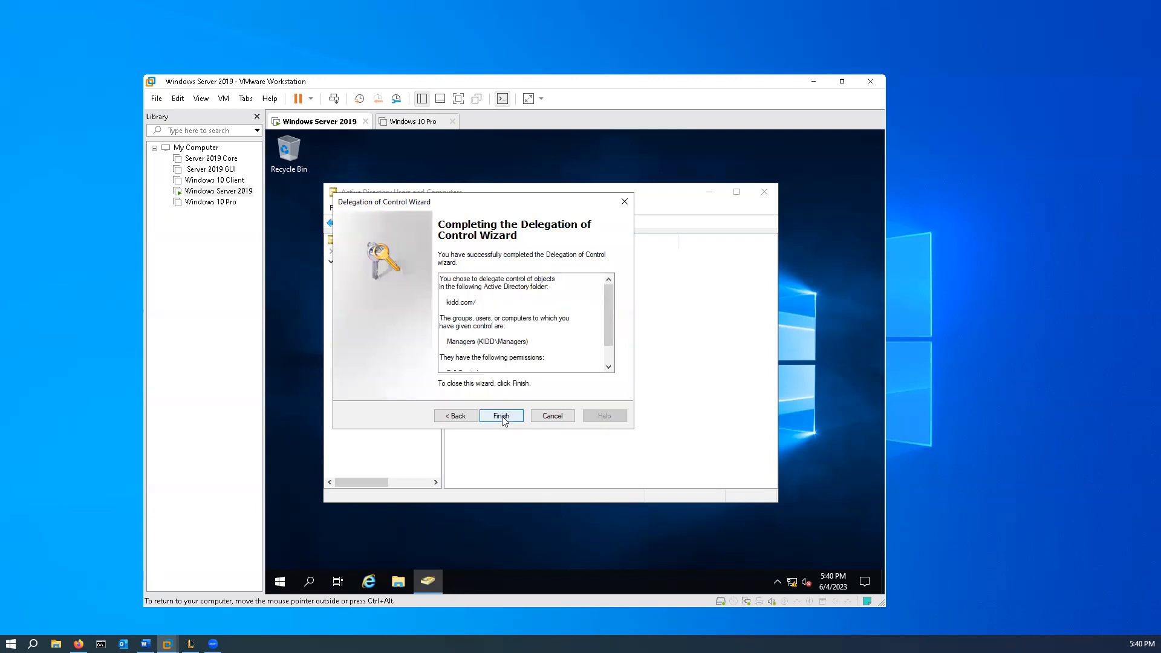
{"action": "left_click", "coordinate": [502, 416]}
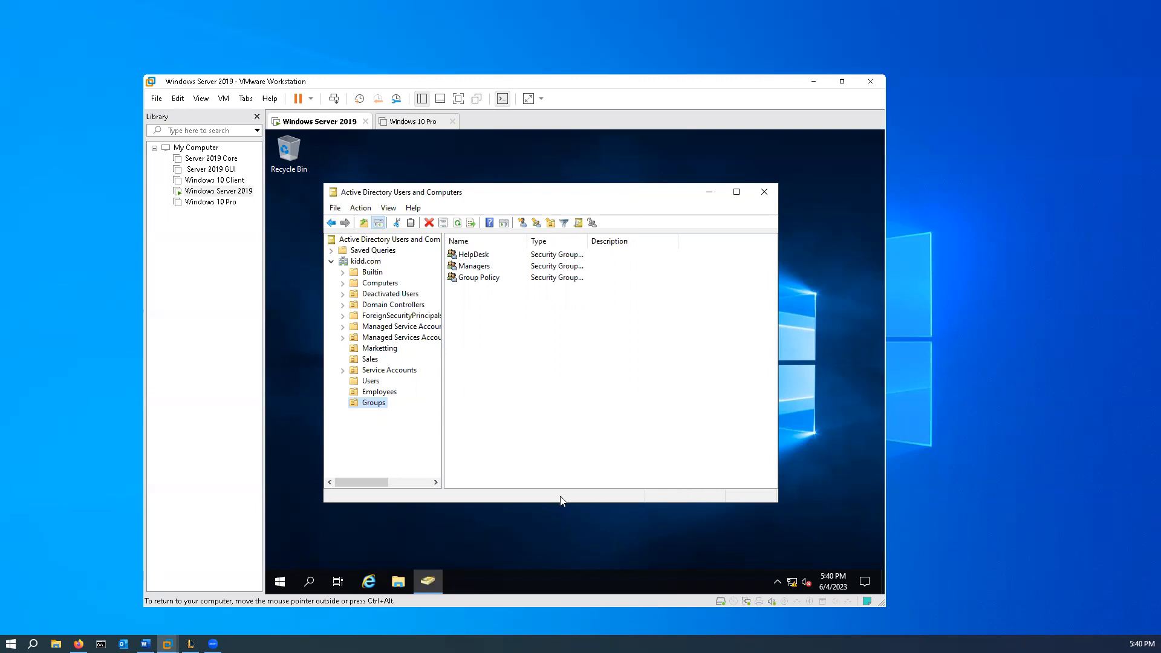
- Start another delegation of control for kidd.com and add the Group Policy group from kidd.com/Groups as the delegate
{"action": "key", "text": "ctrl+alt"}
{"action": "right_click", "coordinate": [365, 262]}
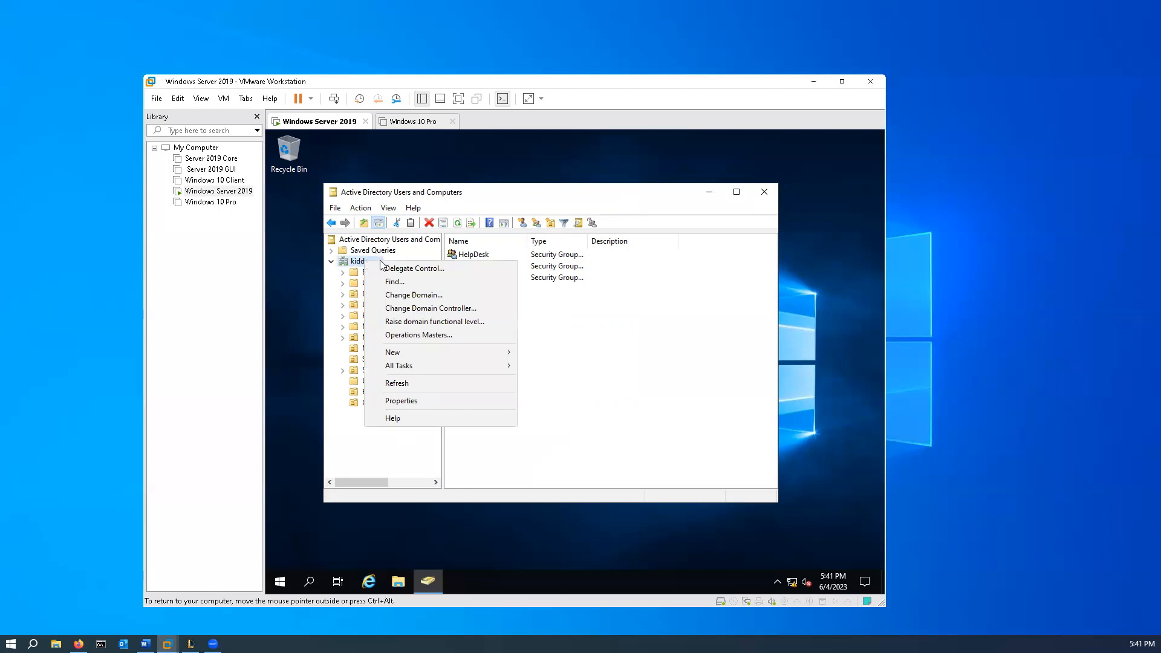
{"action": "left_click", "coordinate": [390, 268]}
{"action": "left_click", "coordinate": [509, 417]}
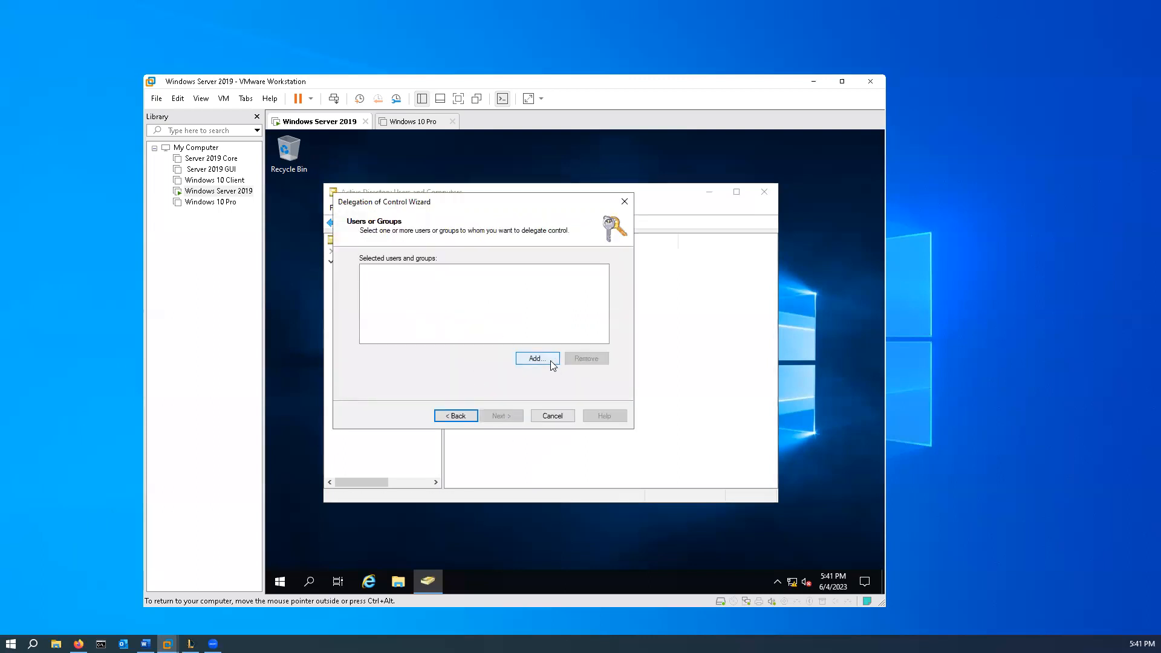
{"action": "left_click", "coordinate": [537, 358]}
{"action": "type", "text": "Group Po"}
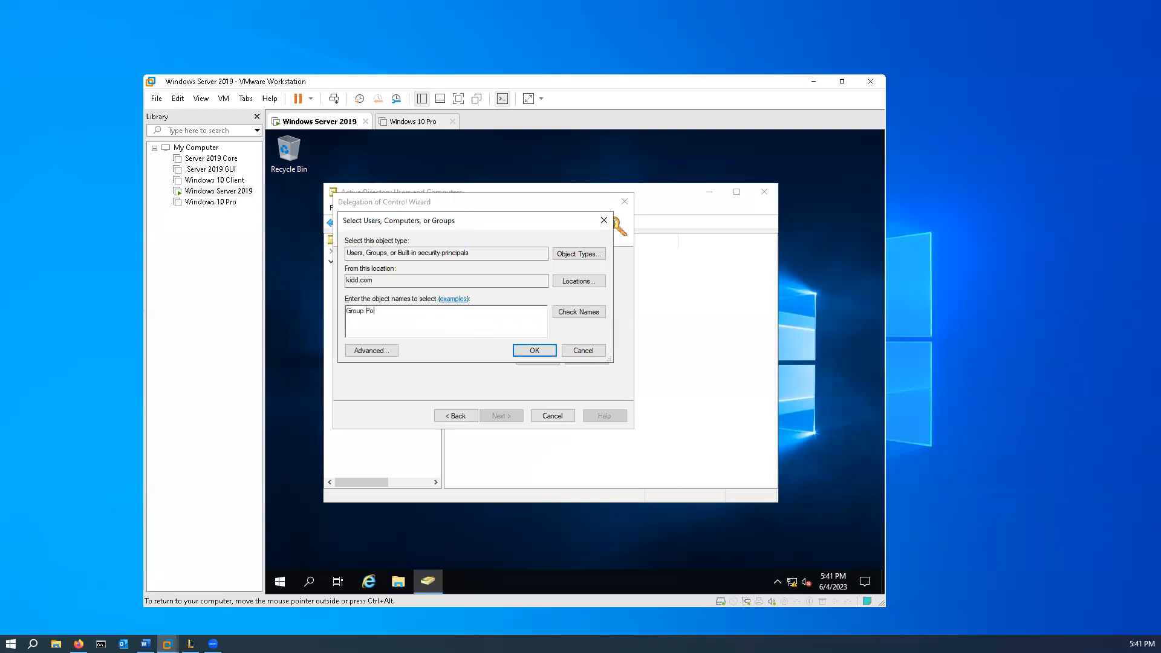
{"action": "type", "text": "licy"}
{"action": "left_click", "coordinate": [593, 312]}
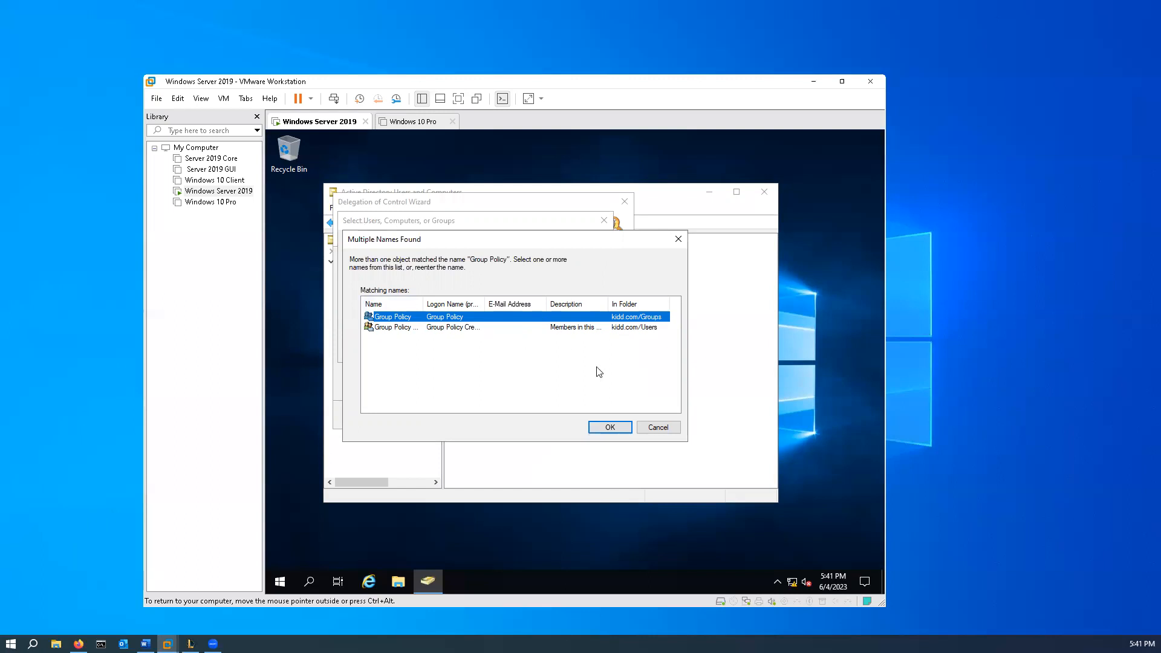
{"action": "left_click", "coordinate": [610, 428]}
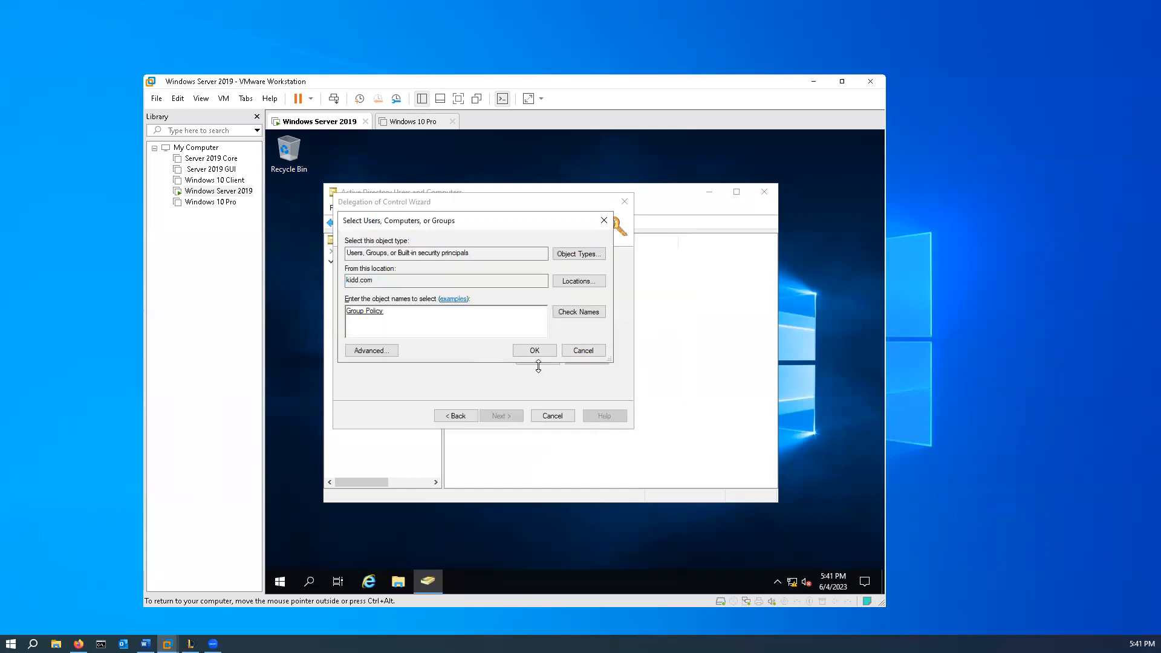
{"action": "left_click", "coordinate": [539, 355]}
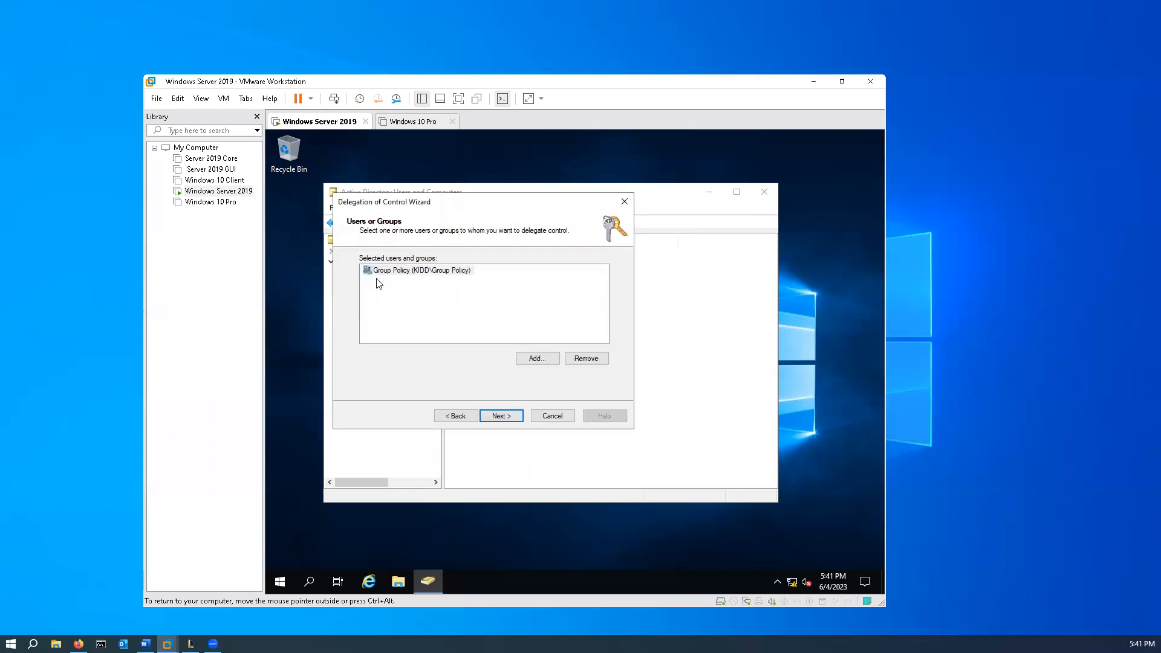
- Delegate the common task Manage Group Policy links and complete the delegation
{"action": "left_click", "coordinate": [508, 416]}
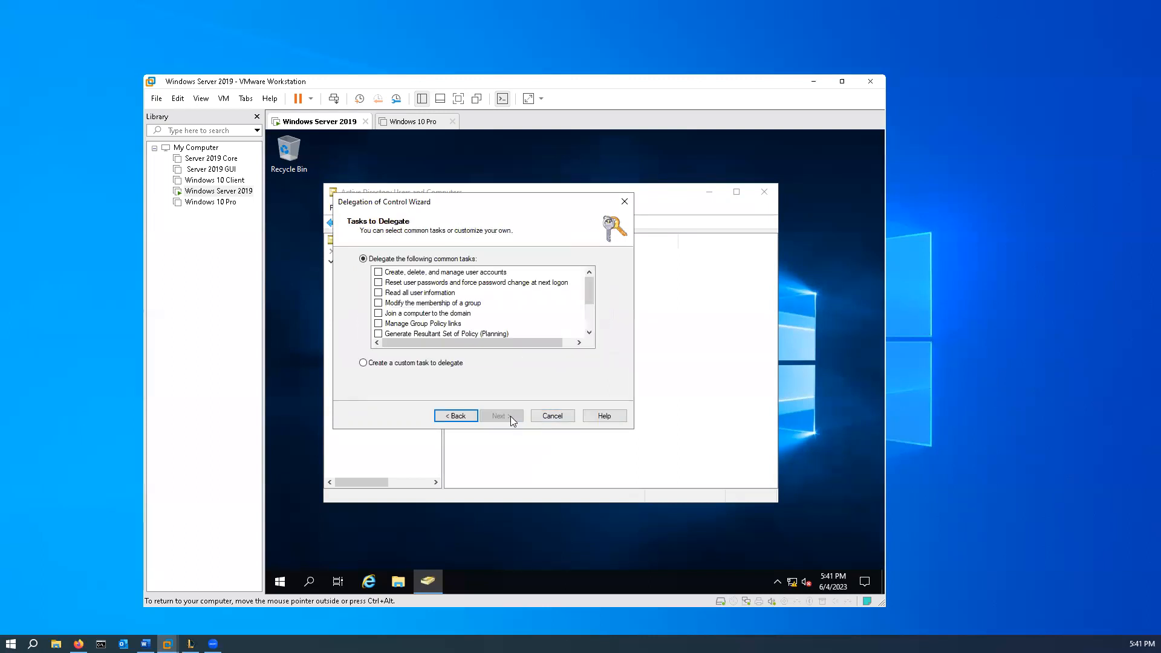
{"action": "left_click", "coordinate": [379, 325]}
{"action": "left_click", "coordinate": [500, 416]}
{"action": "left_click", "coordinate": [500, 417]}
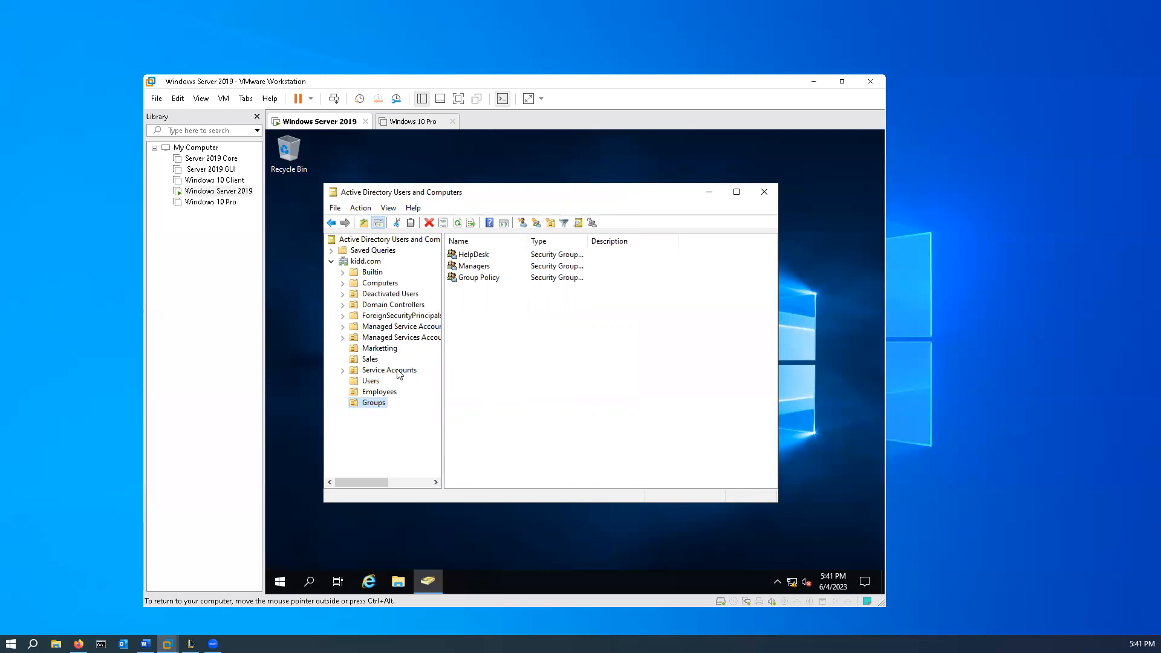
- Add the Group Policy group from kidd.com/Groups as a member of Group Policy Creator Owners in the Users container
{"action": "left_click", "coordinate": [374, 381]}
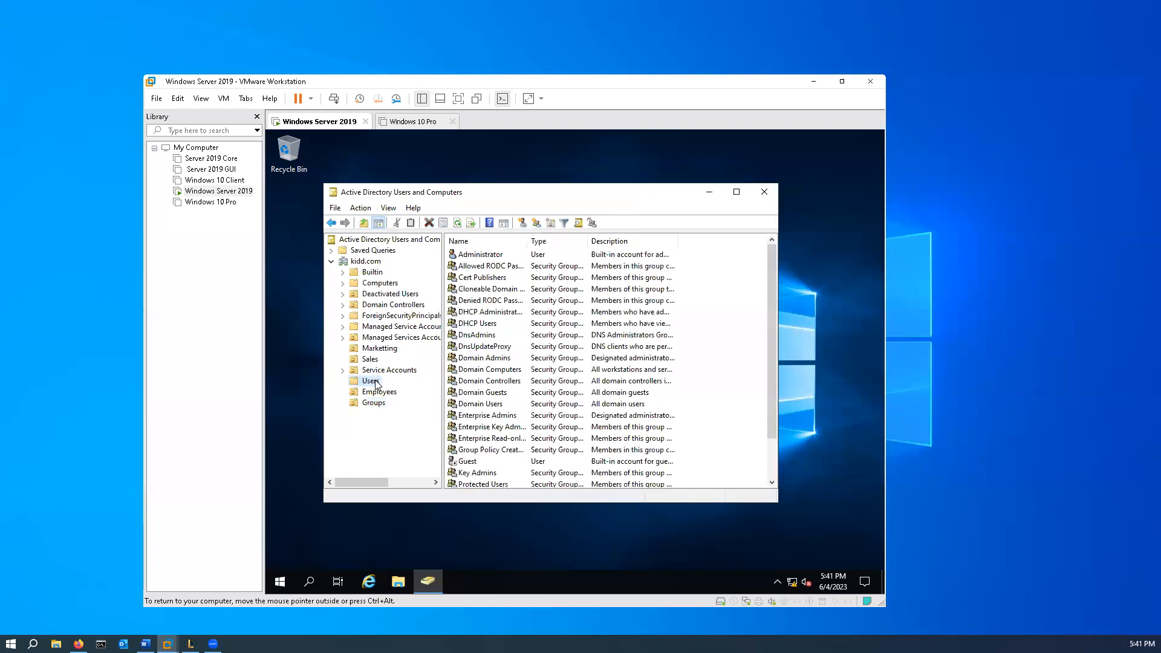
{"action": "right_click", "coordinate": [495, 451]}
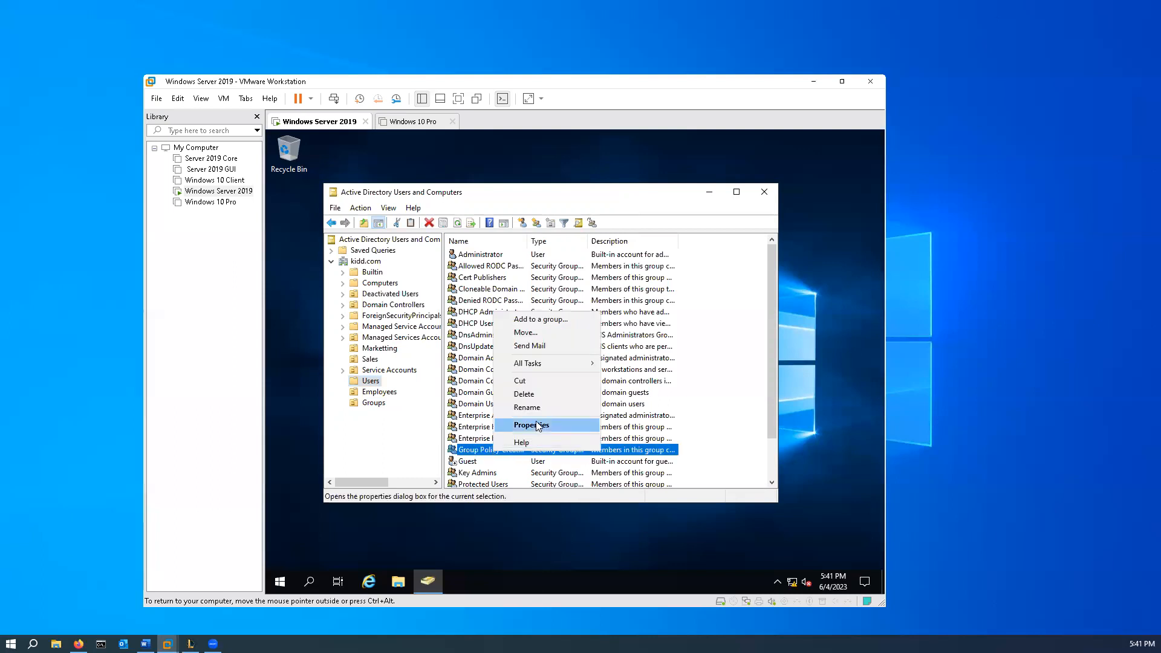
{"action": "left_click", "coordinate": [538, 425]}
{"action": "left_click", "coordinate": [482, 235]}
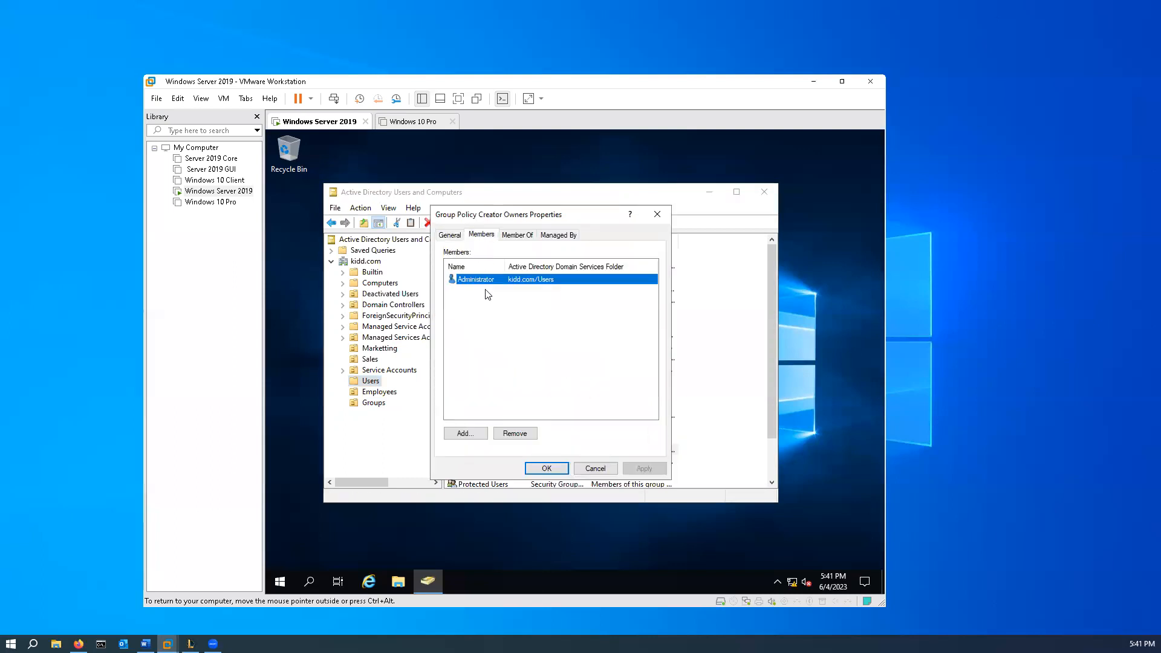
{"action": "left_click", "coordinate": [467, 438]}
{"action": "type", "text": "Group Policy"}
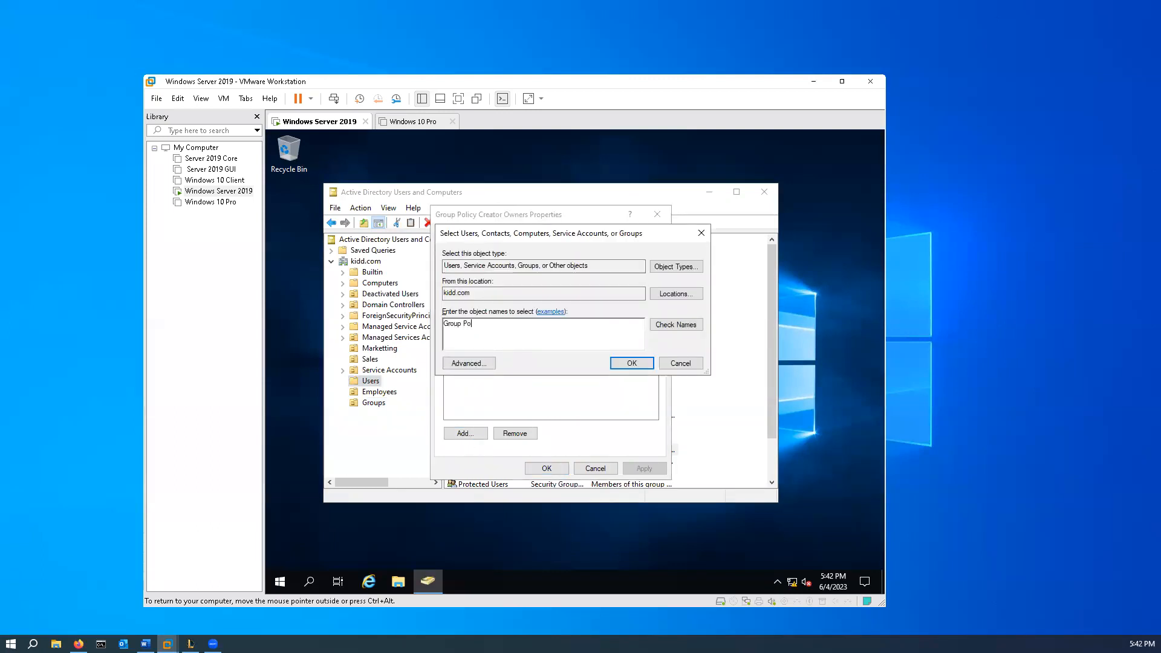
{"action": "left_click", "coordinate": [677, 325]}
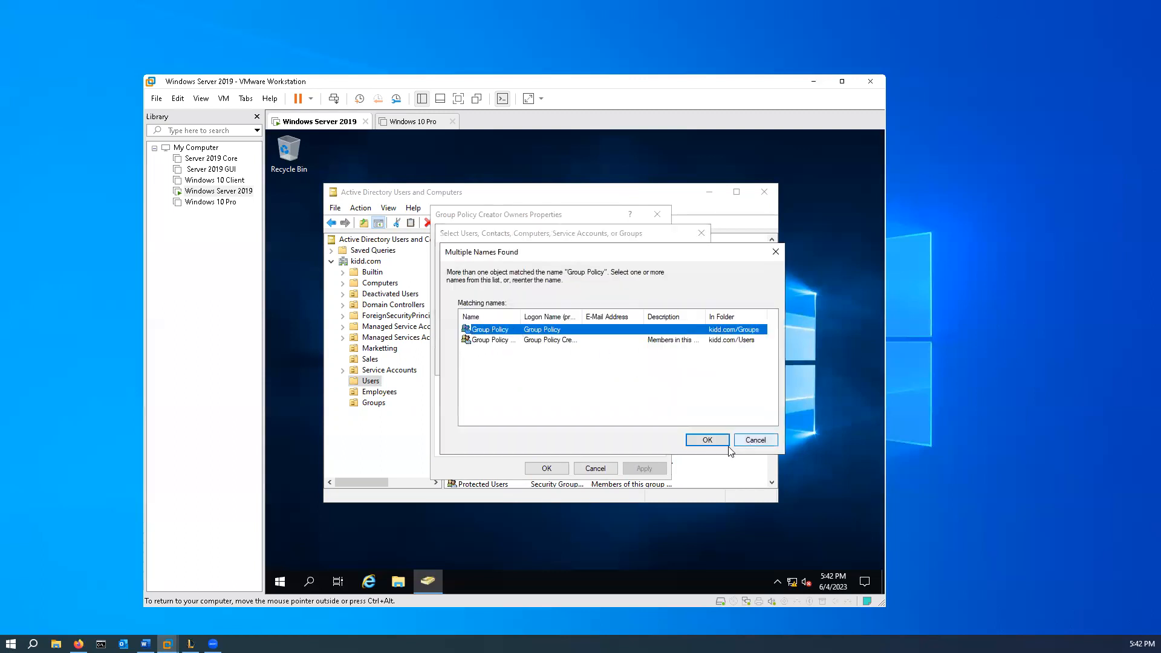
{"action": "left_click", "coordinate": [706, 440]}
{"action": "left_click", "coordinate": [631, 364]}
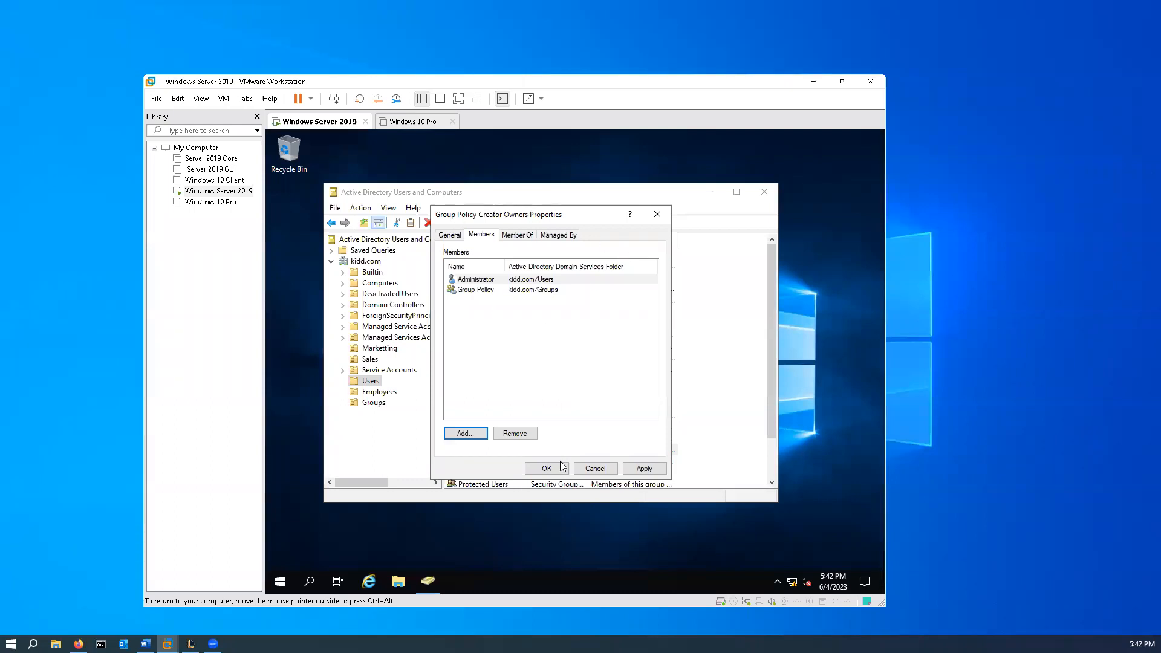
{"action": "left_click", "coordinate": [645, 469]}
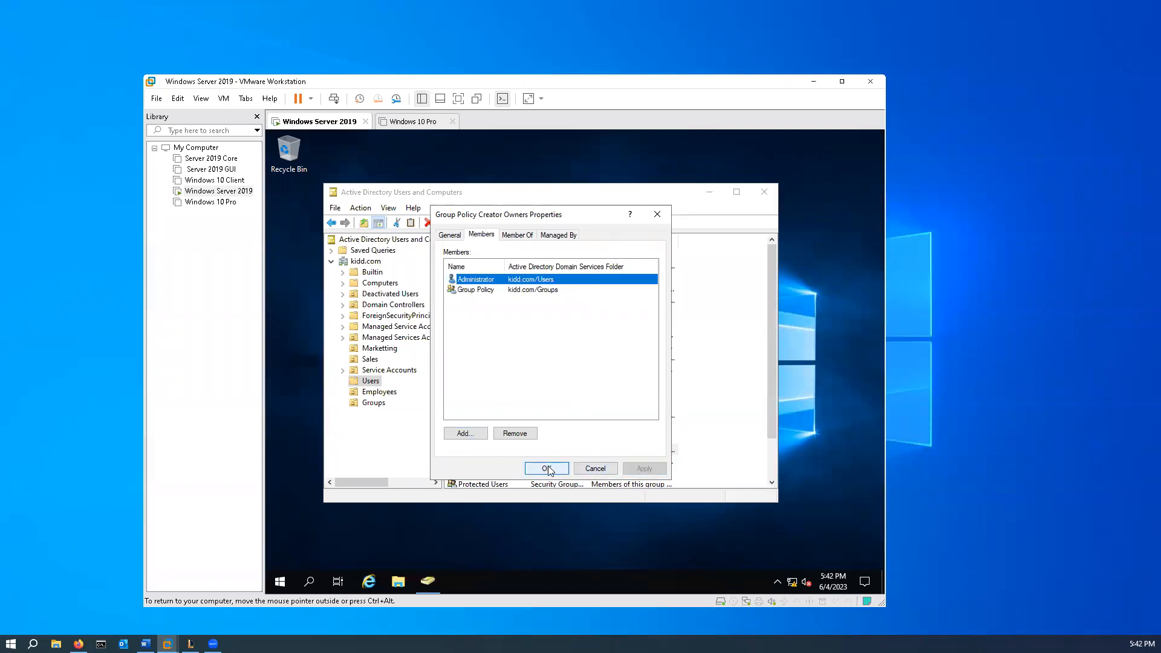
{"action": "left_click", "coordinate": [549, 472]}
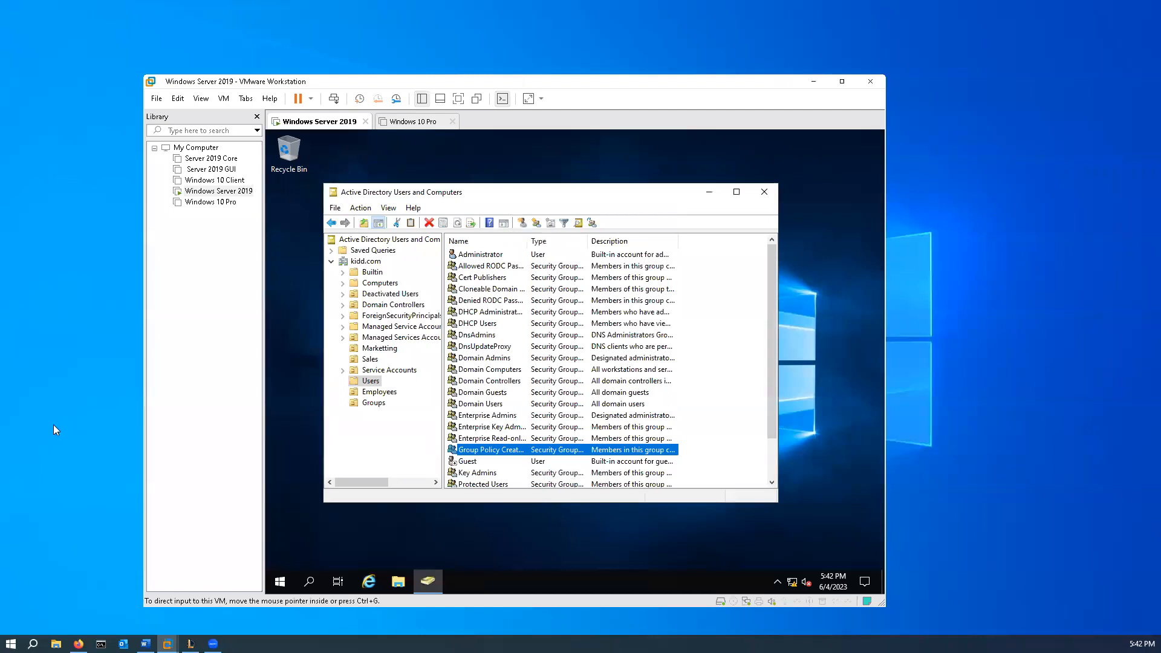
- Review the contents of the Users and Employees containers and the groups in the Groups OU
{"action": "scroll", "coordinate": [565, 429], "scroll_direction": "down", "scroll_amount": 2}
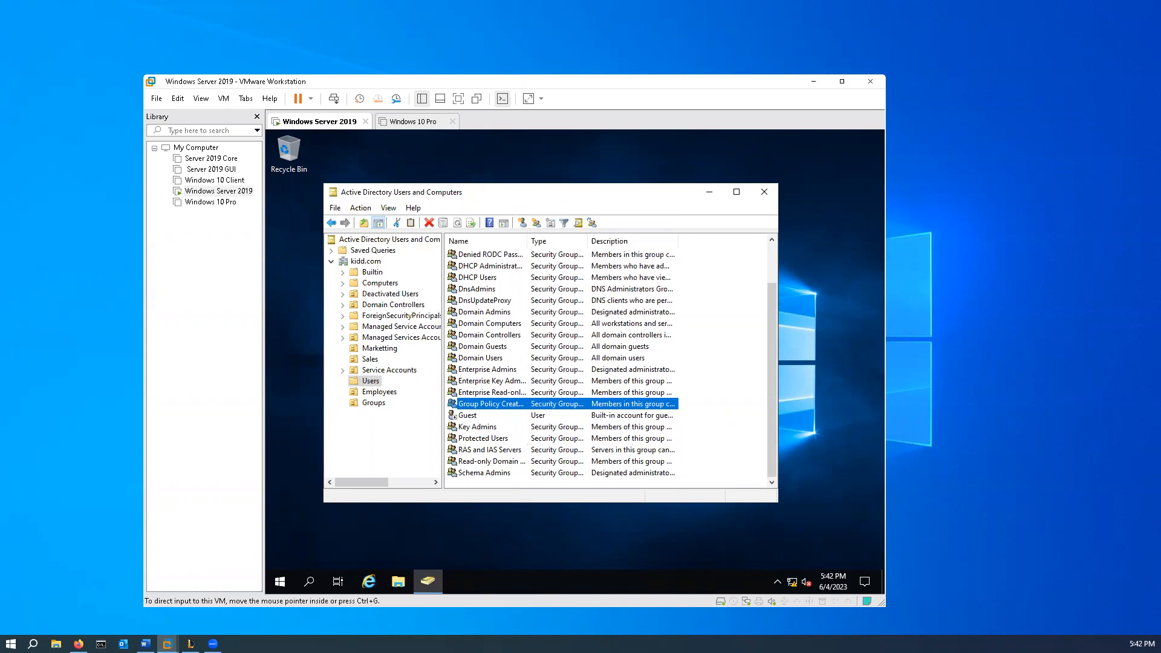
{"action": "left_click", "coordinate": [376, 404]}
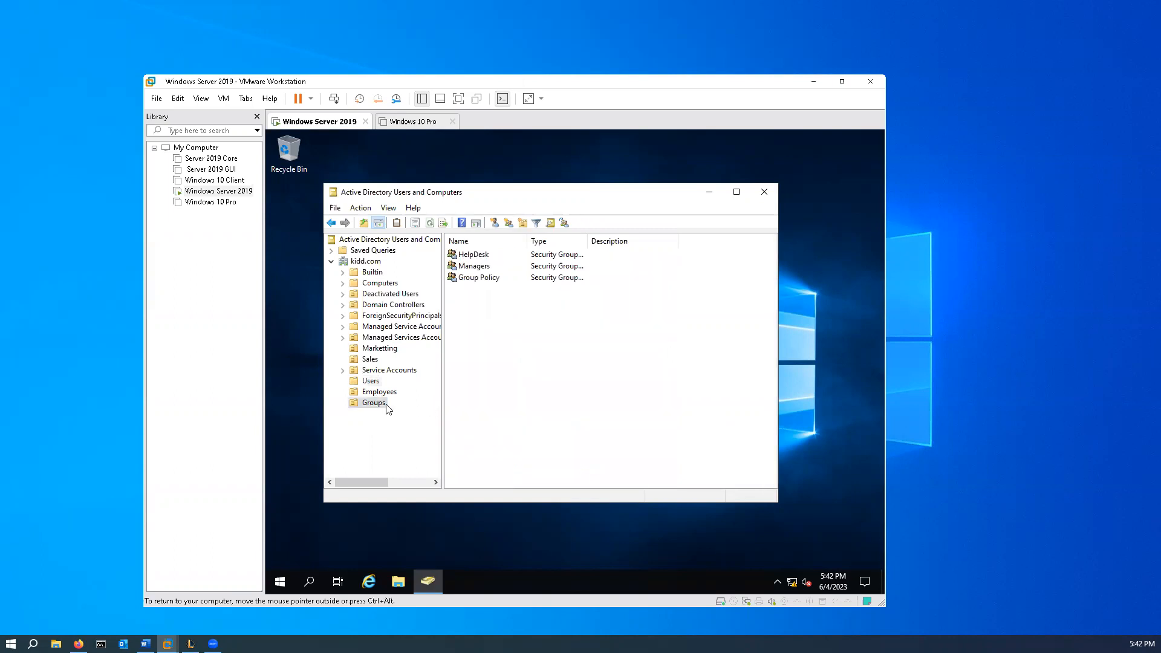
{"action": "right_click", "coordinate": [474, 270]}
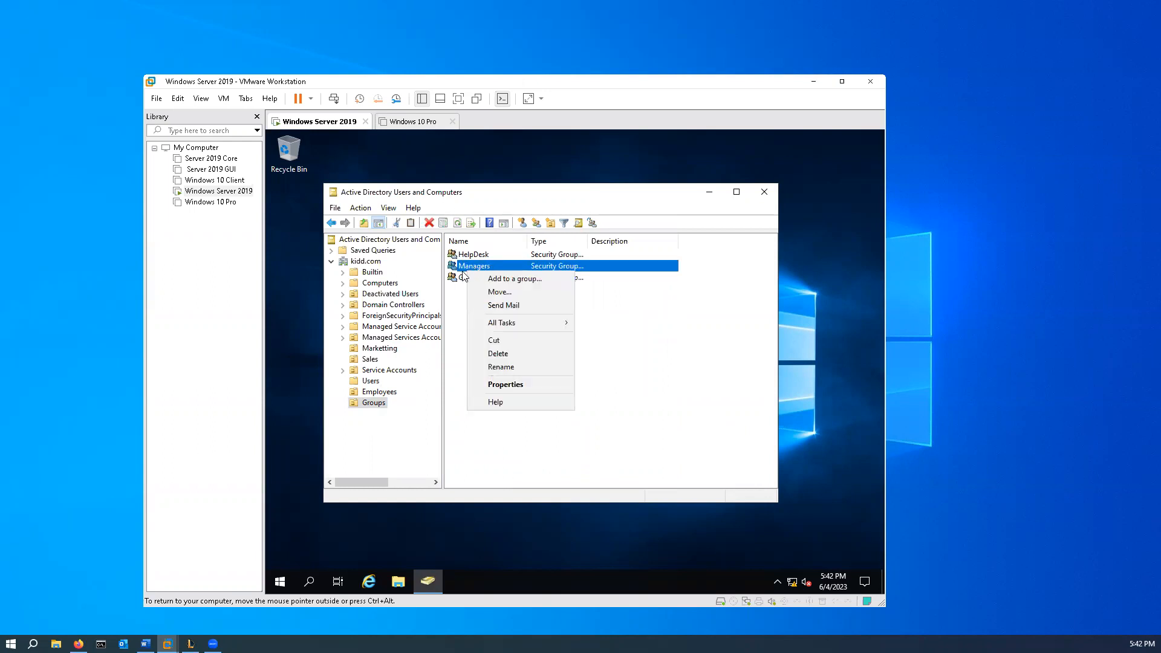
{"action": "left_click", "coordinate": [373, 382]}
{"action": "left_click", "coordinate": [373, 395]}
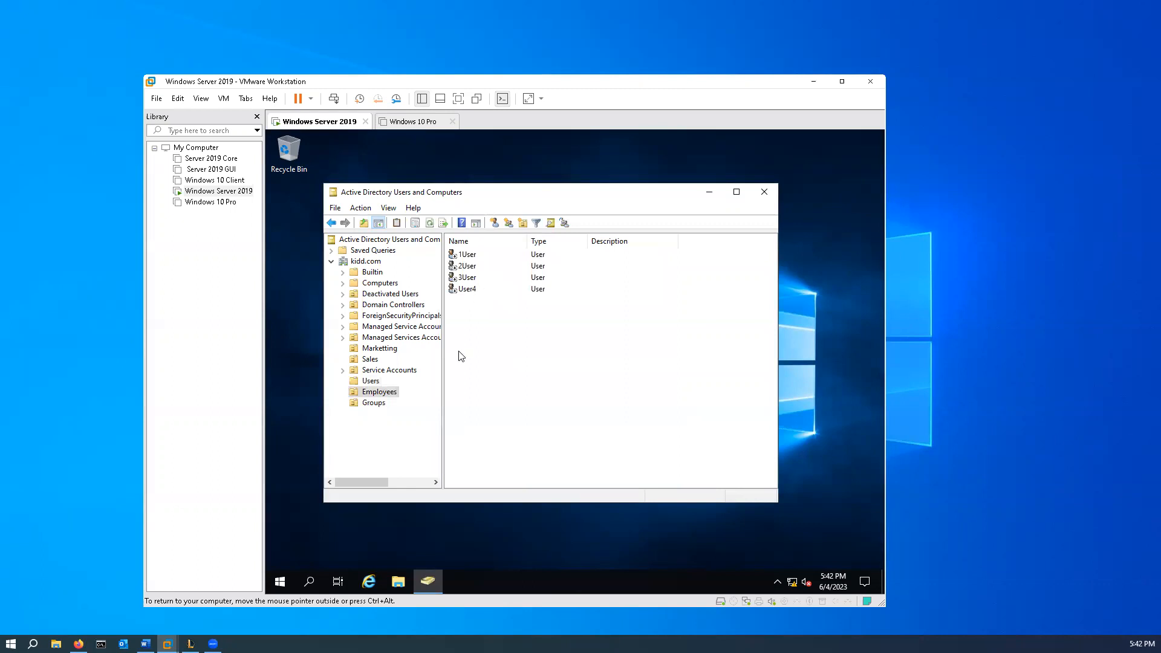
{"action": "left_click", "coordinate": [375, 404]}
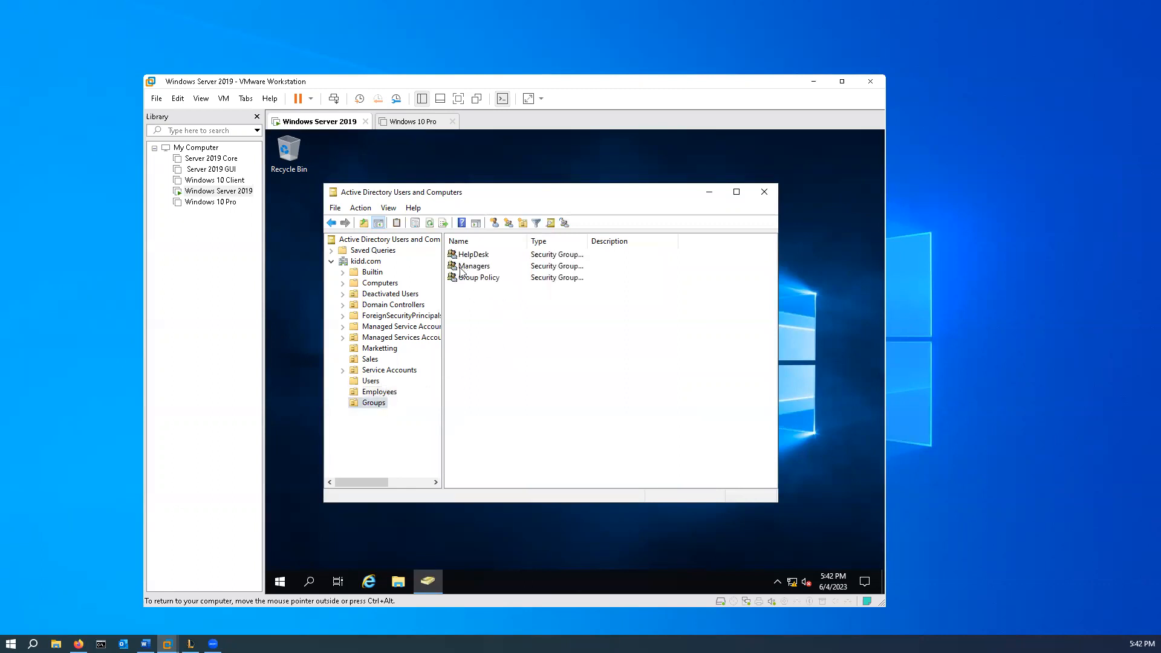
{"action": "left_click", "coordinate": [378, 392]}
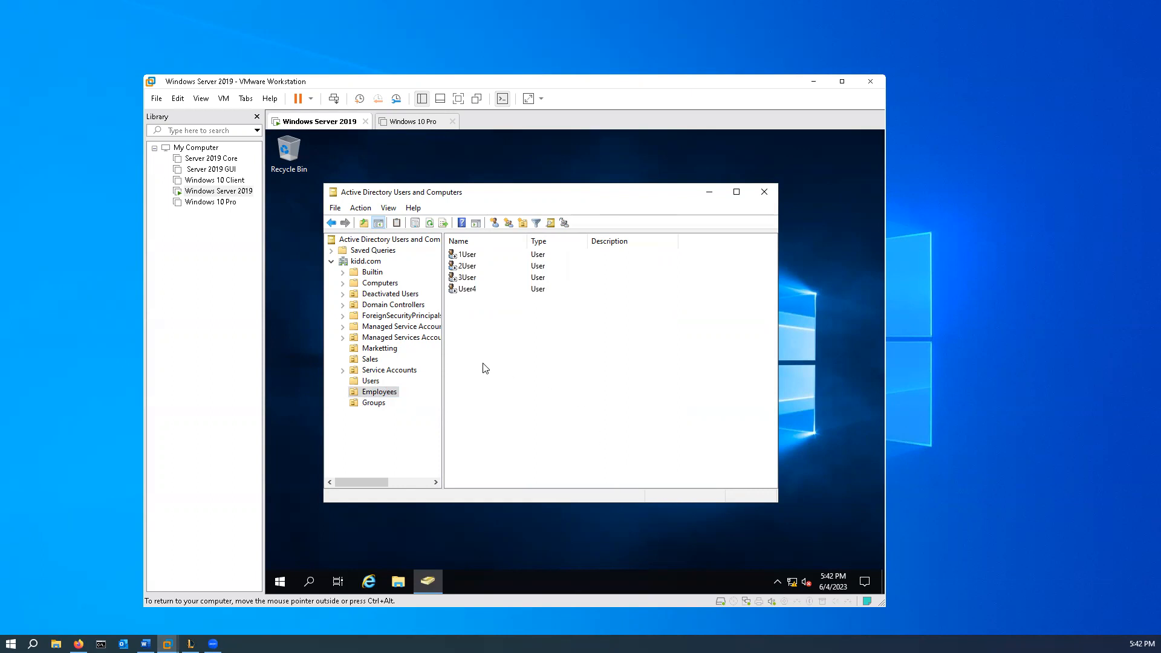
{"action": "left_click", "coordinate": [375, 404]}
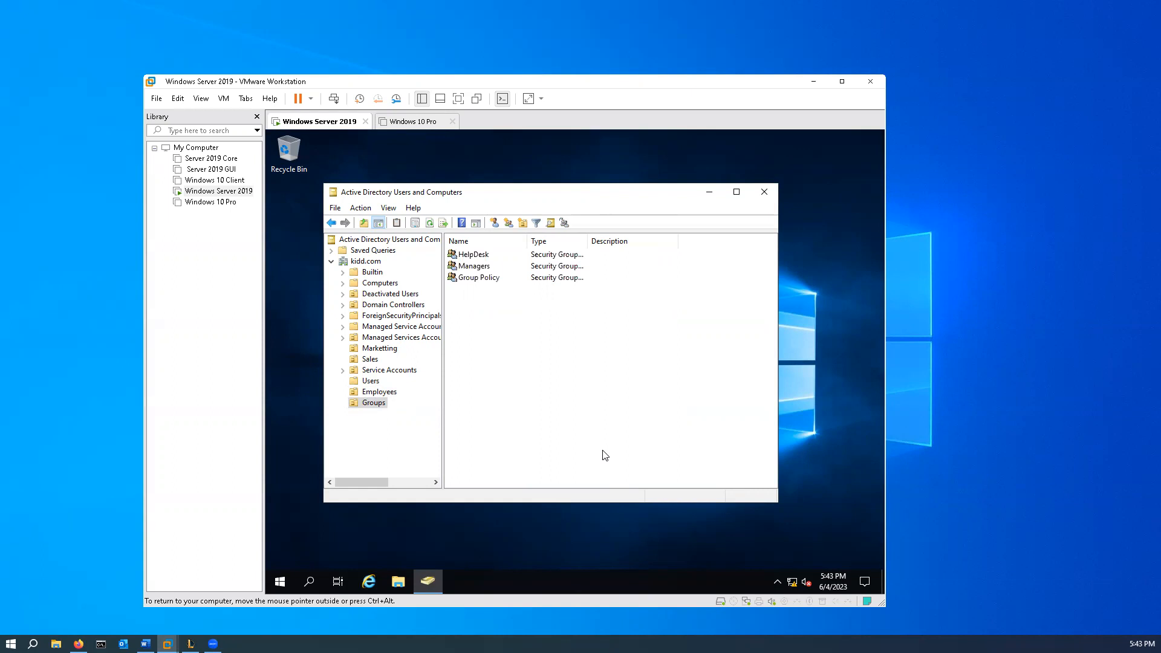
- Switch from the virtual machine to Word on the host computer
{"action": "key", "text": "ctrl+alt"}
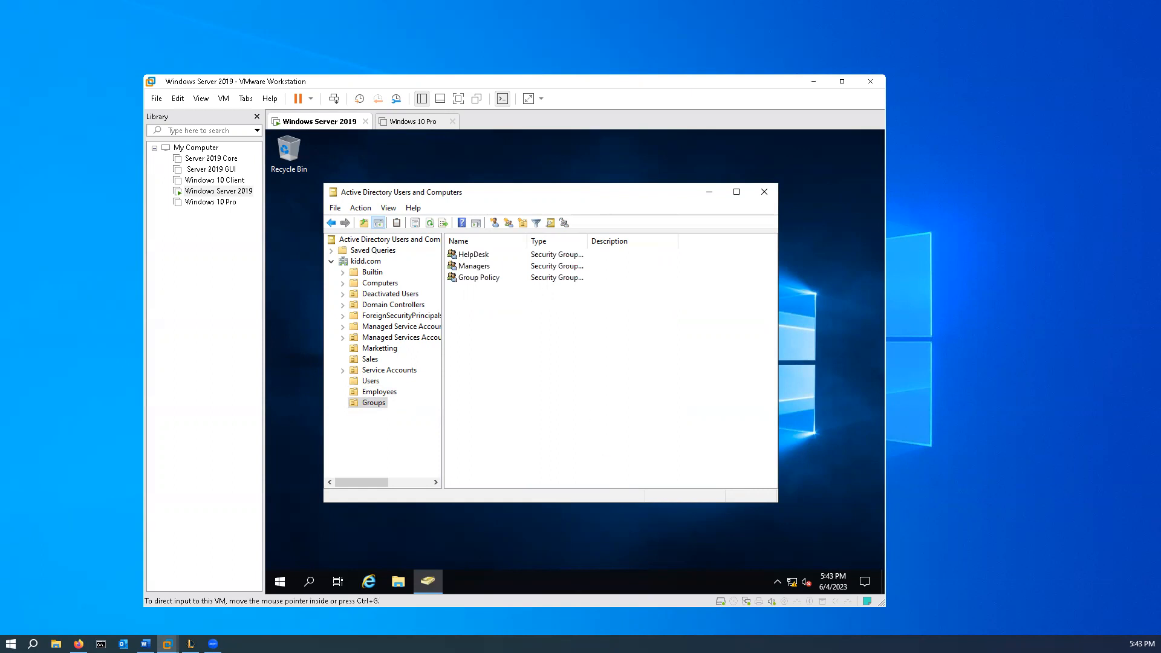
{"action": "key", "text": "alt+Tab"}
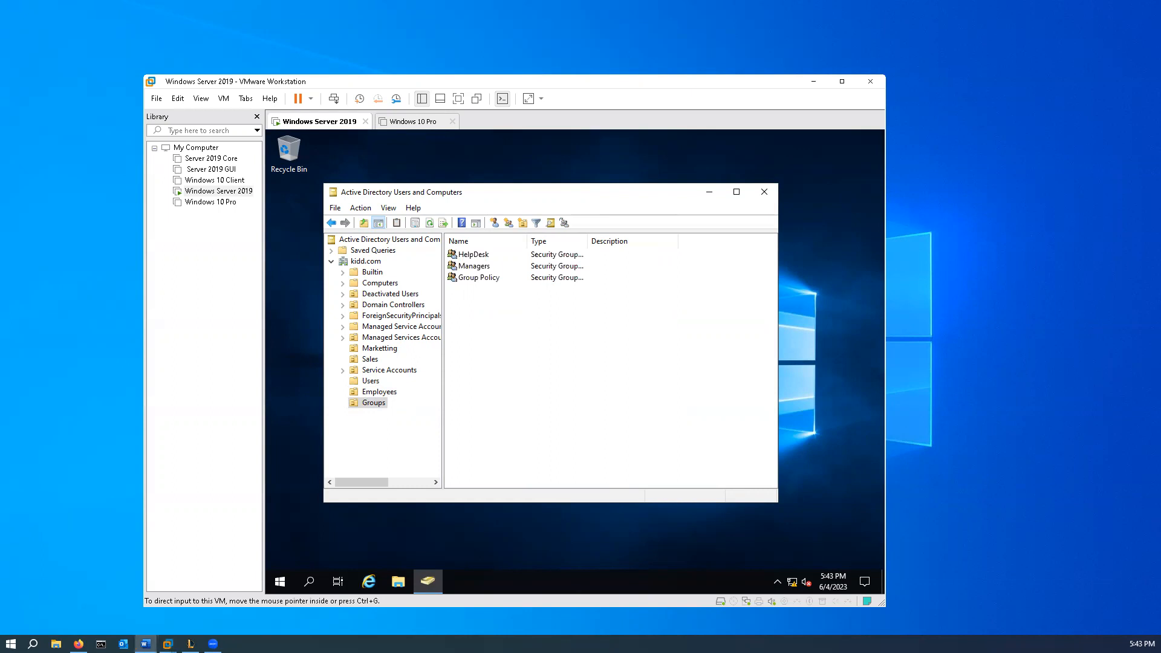